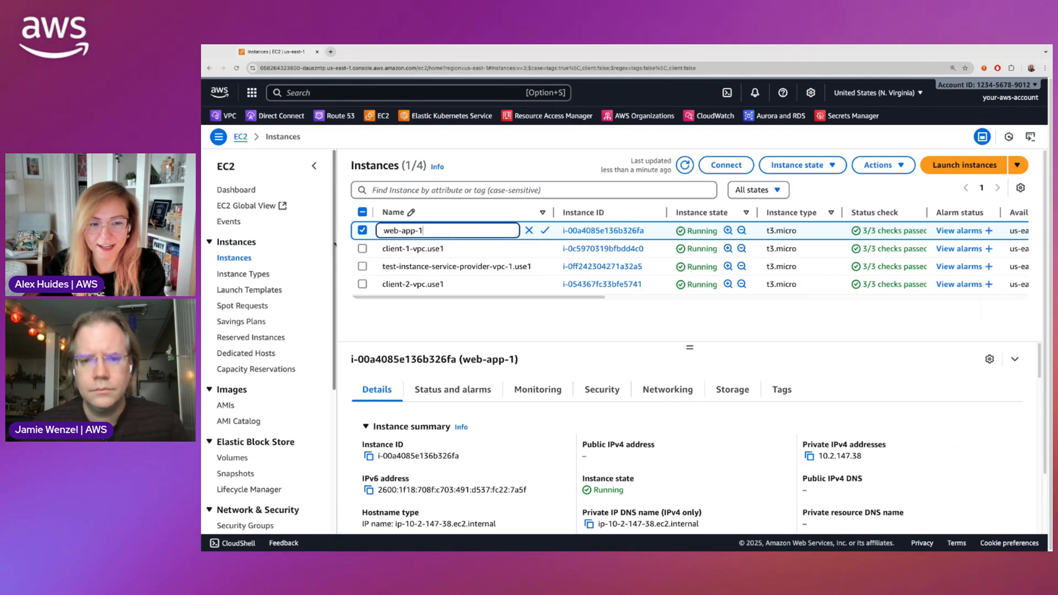
left_click(202, 240)
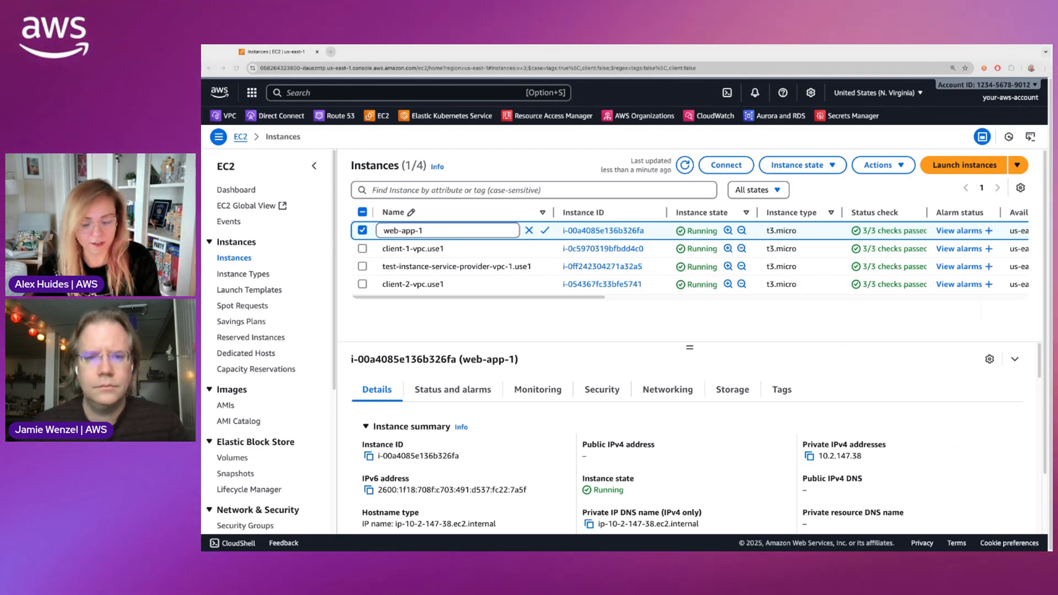
key("ctrl+t")
type("http://[2600:1f18:708f:c703:491:d537:fc22:7a5f]:80")
key("Return")
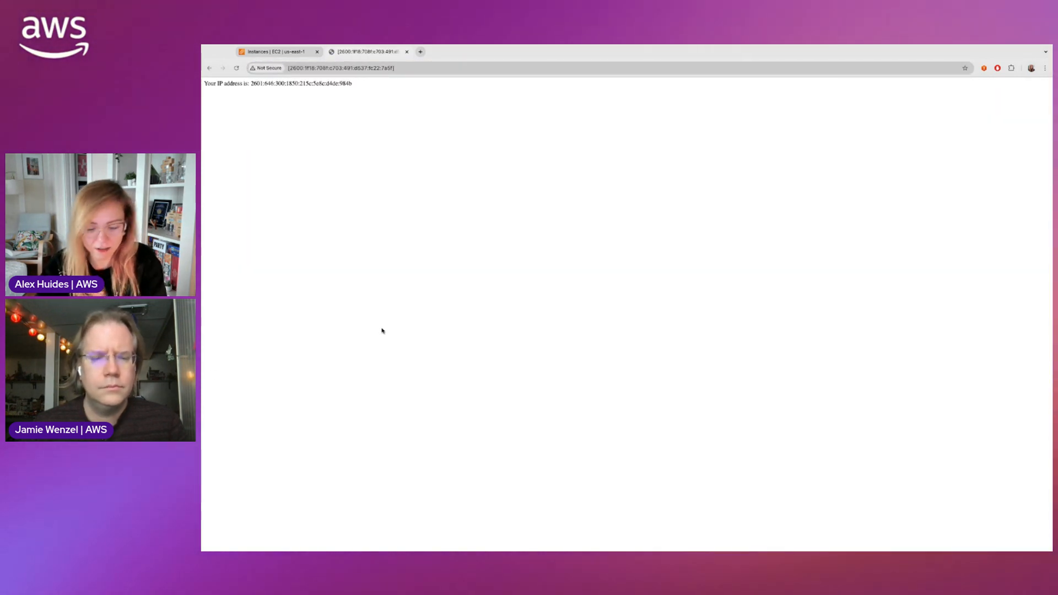
key("ctrl+plus")
key("ctrl+plus")
key("ctrl+plus")
key("ctrl+plus")
key("ctrl+plus")
key("ctrl+plus")
key("ctrl+plus")
key("ctrl+plus")
key("ctrl+plus")
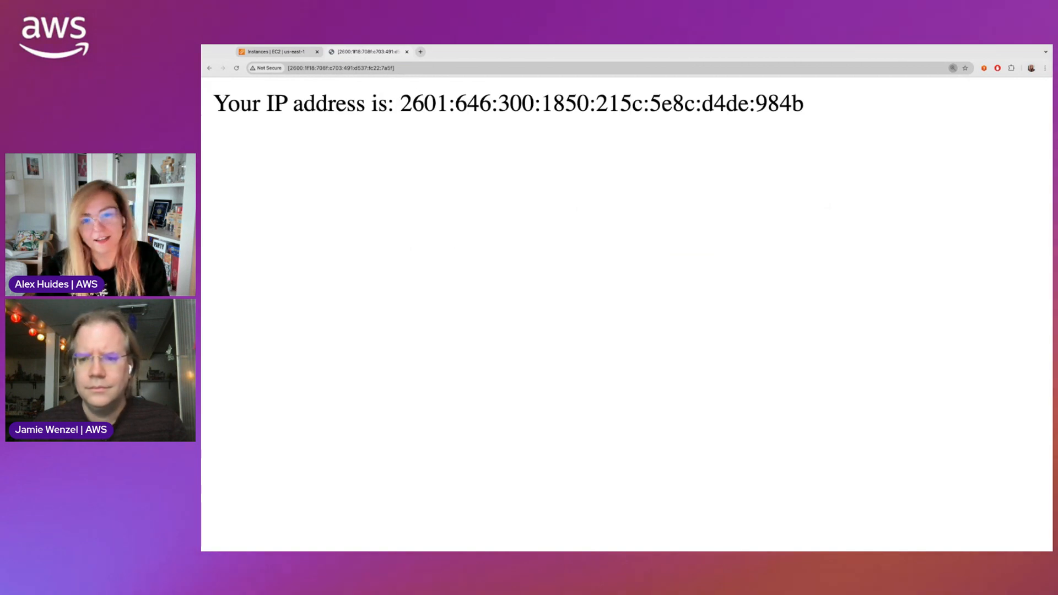
left_click(202, 420)
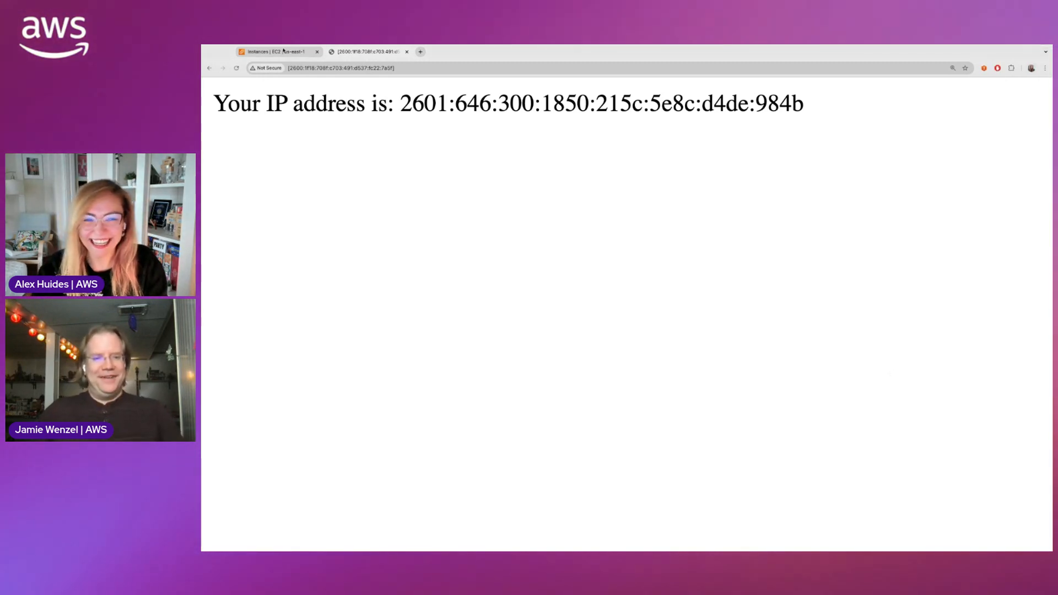
Return to the EC2 instances page and open the VPC console in a separate browser tab.
left_click(276, 52)
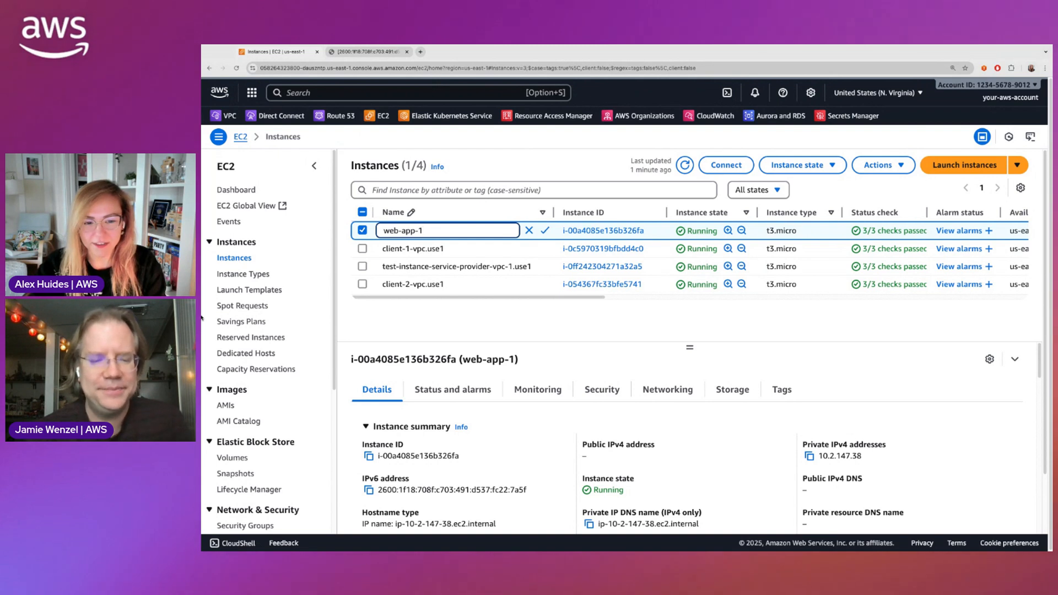
scroll(236, 409, "down", 1)
scroll(236, 409, "up", 1)
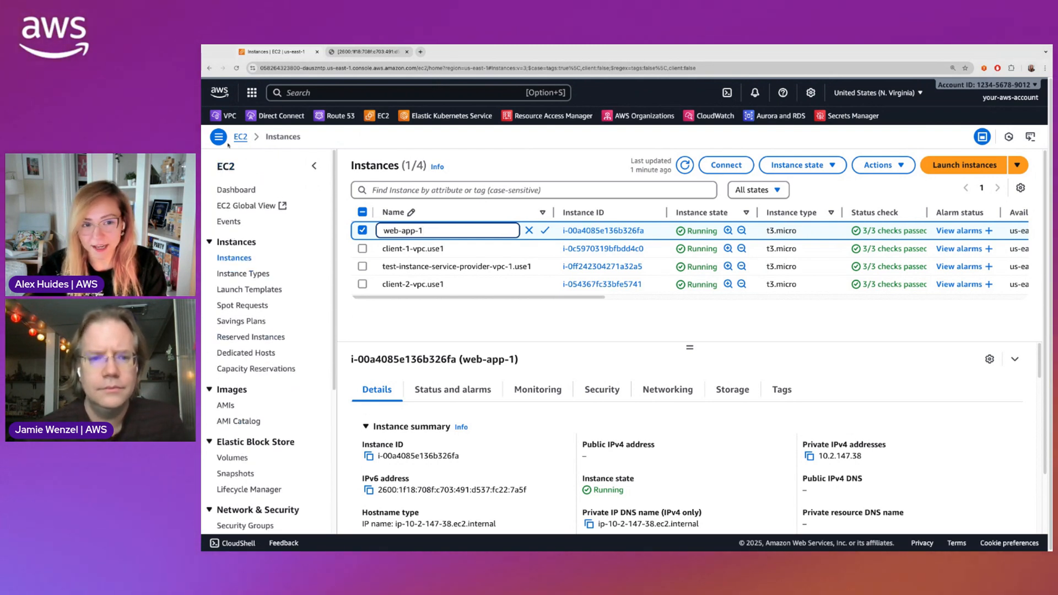
left_click(223, 118)
left_click(224, 118, "super")
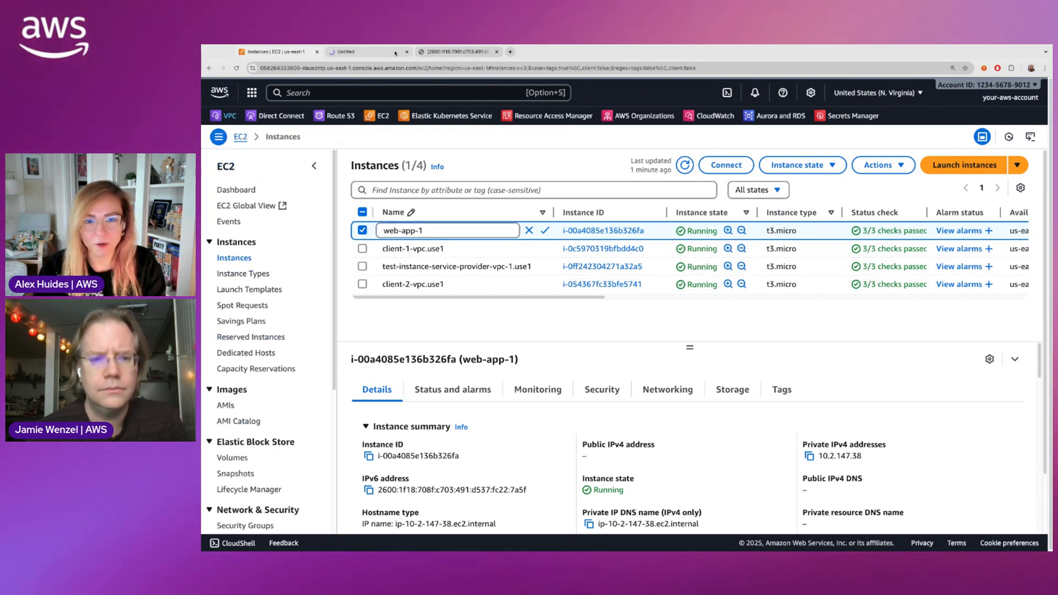
left_click(374, 53)
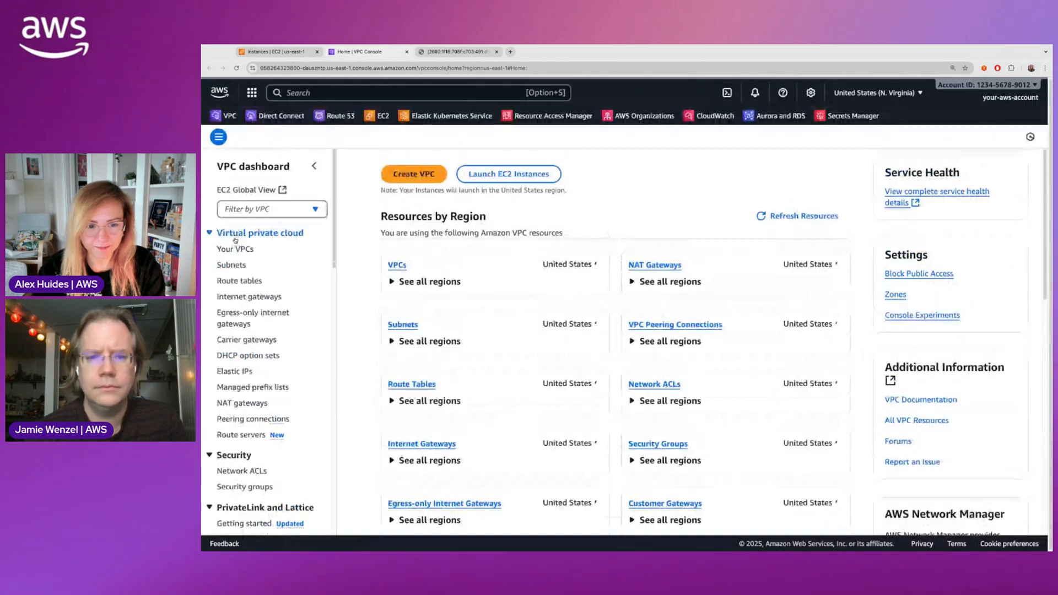
Open the details of the VPC Lattice target group web-app-1-tg-1.
scroll(262, 395, "down", 3)
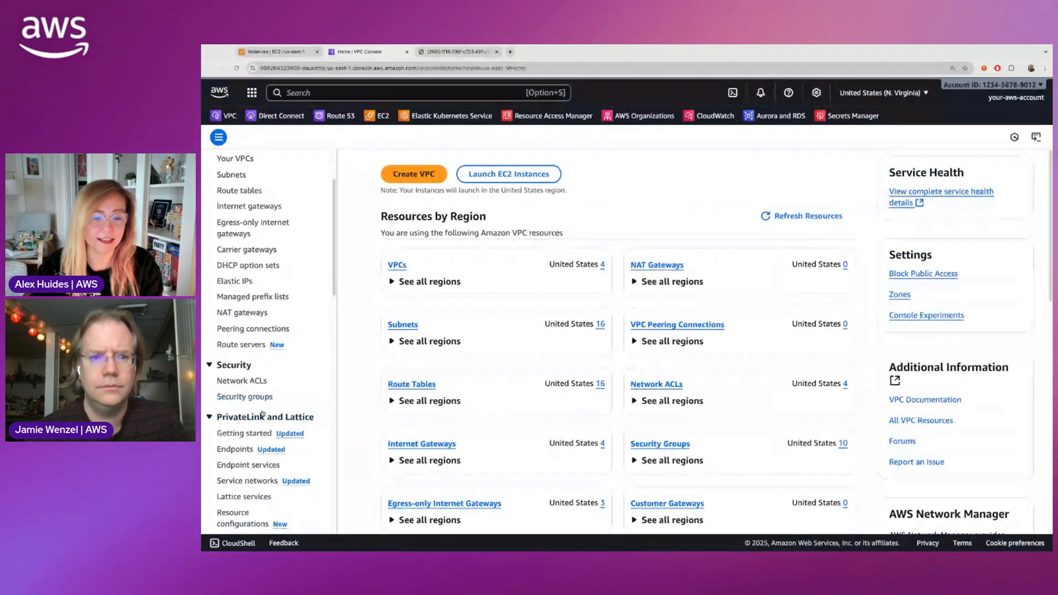
scroll(247, 463, "down", 1)
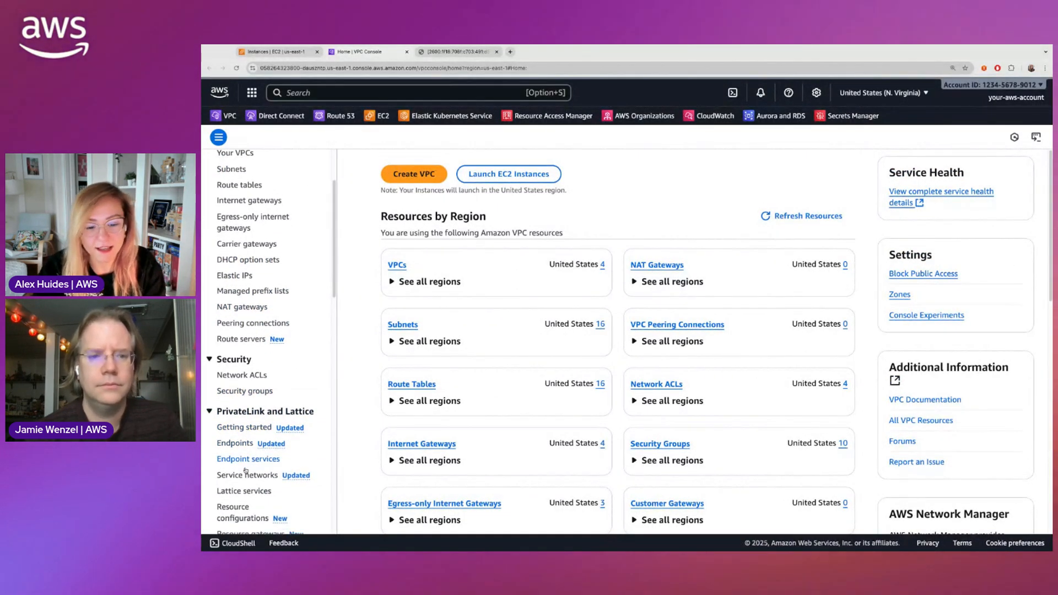
scroll(245, 472, "down", 2)
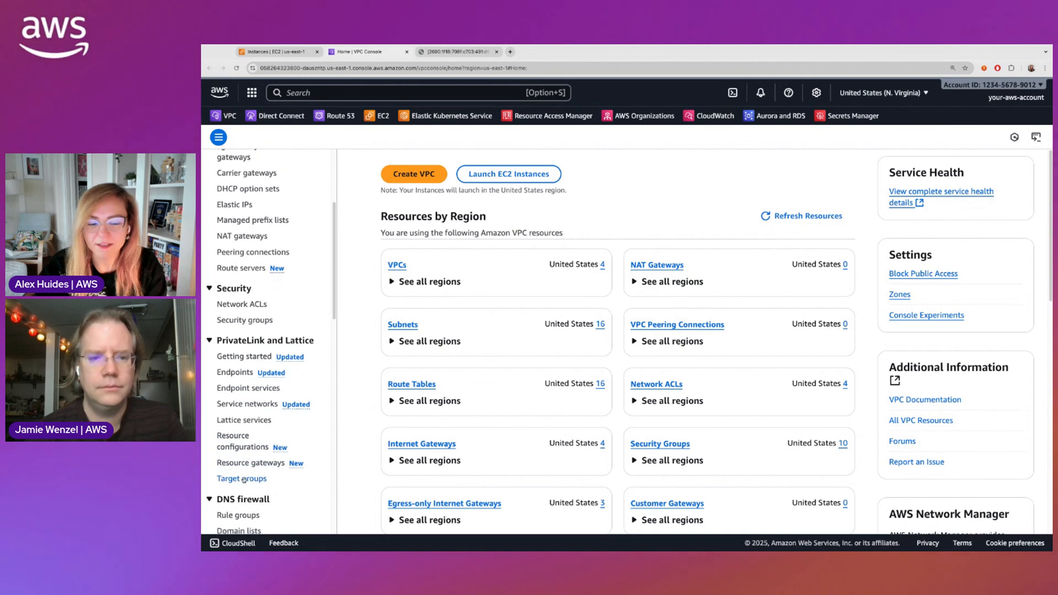
left_click(243, 479)
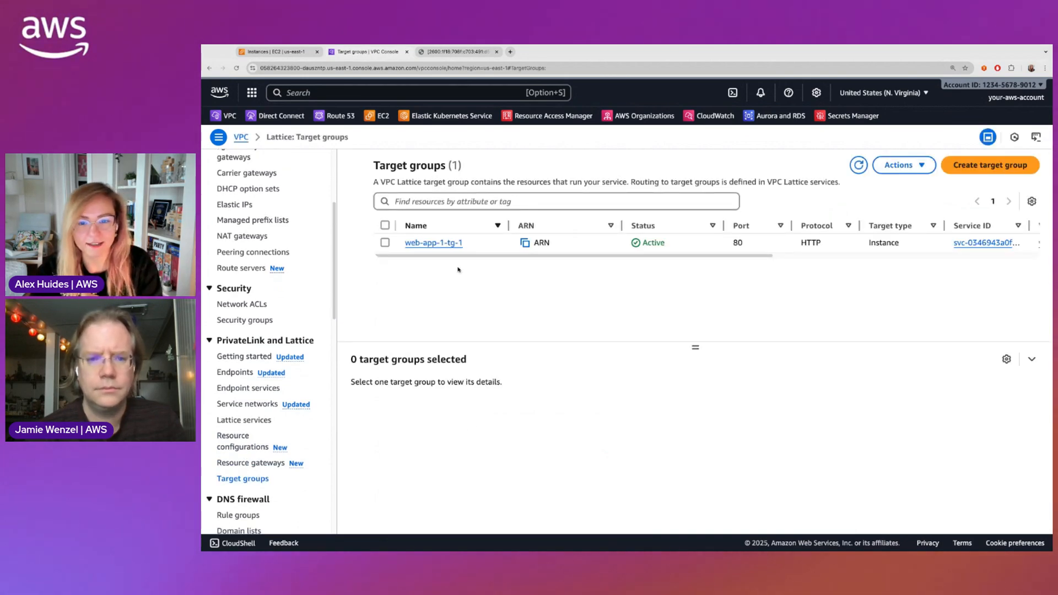
left_click(441, 245)
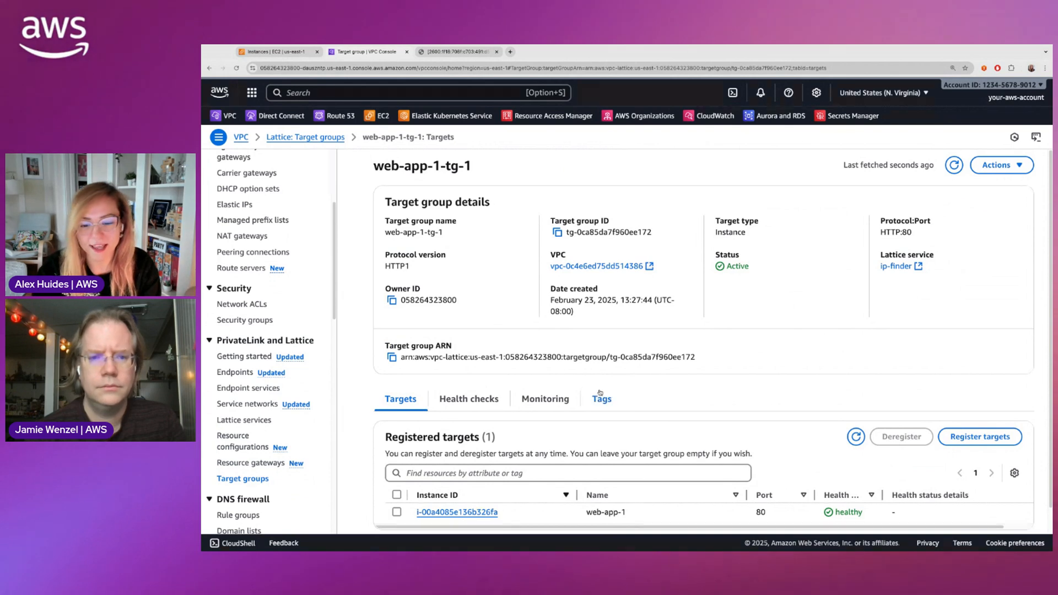
Review the target group's protocol version, port and registered targets, as well as its health check settings.
scroll(608, 391, "down", 1)
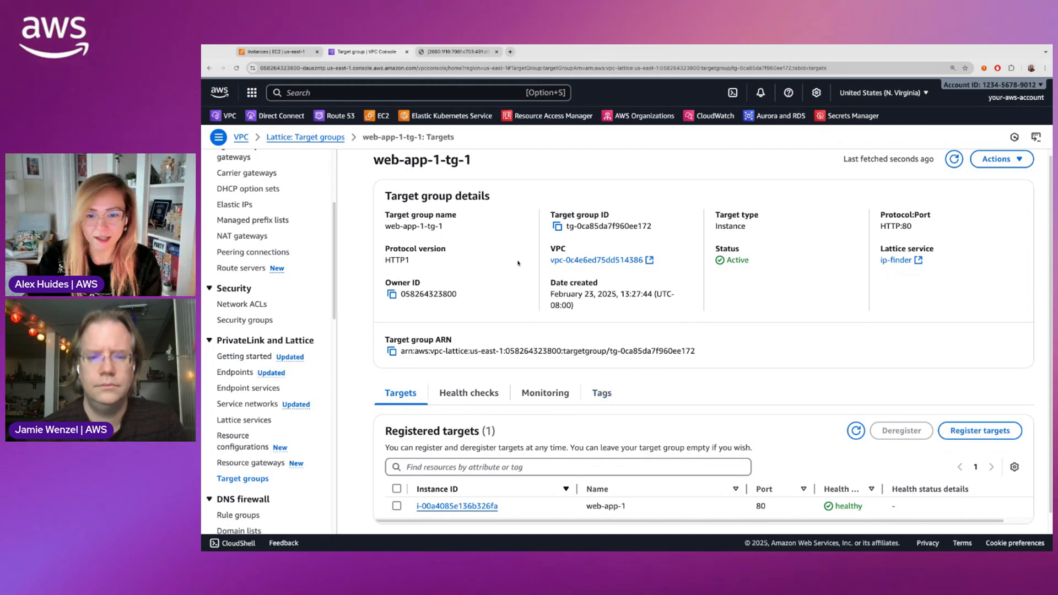
triple_click(421, 260)
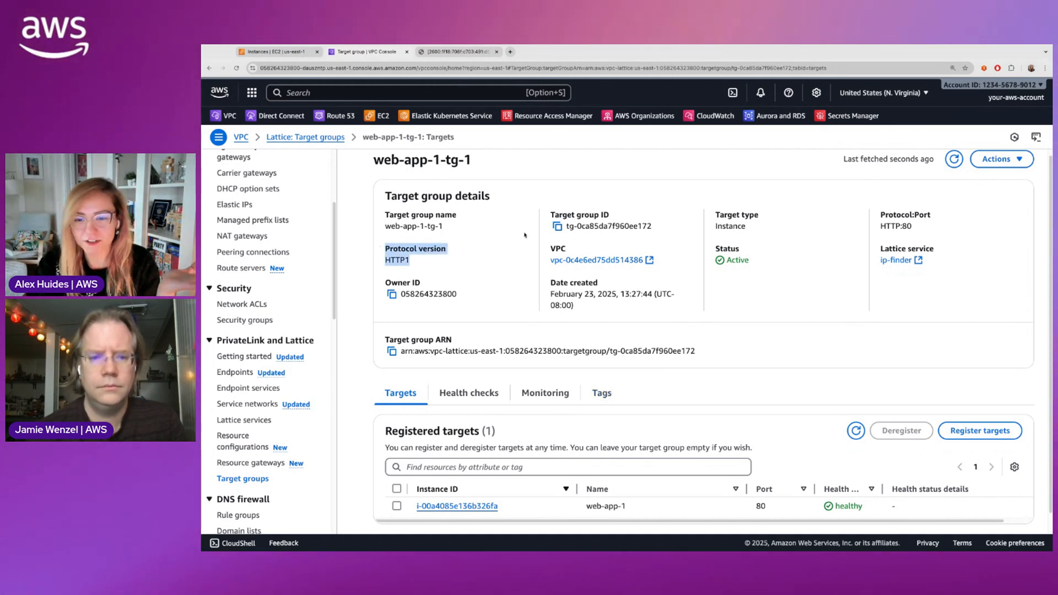
left_click_drag(937, 229, 858, 219)
left_click(847, 241)
scroll(757, 324, "down", 1)
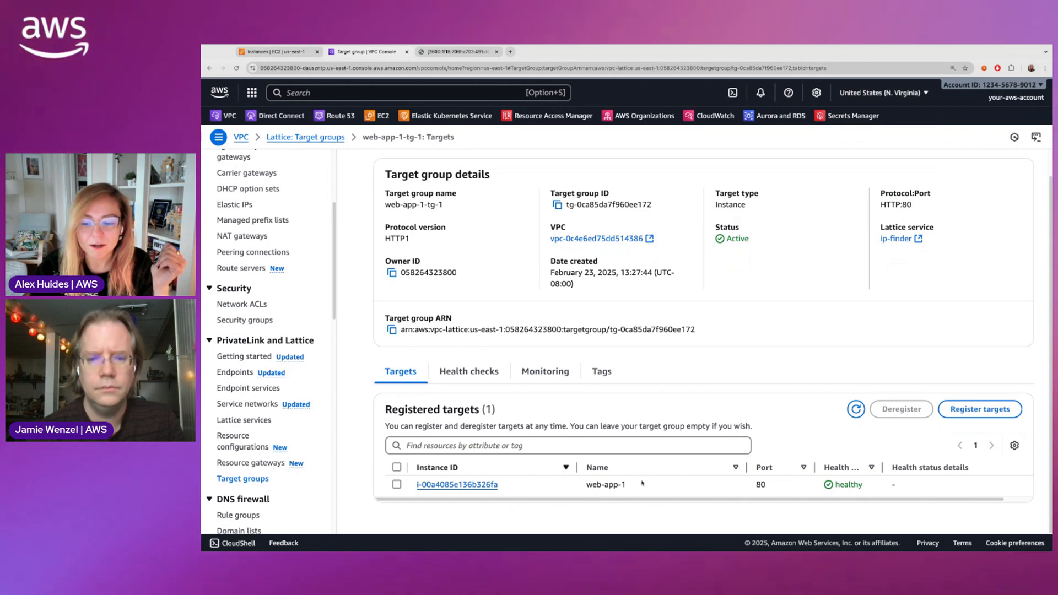
left_click(489, 377)
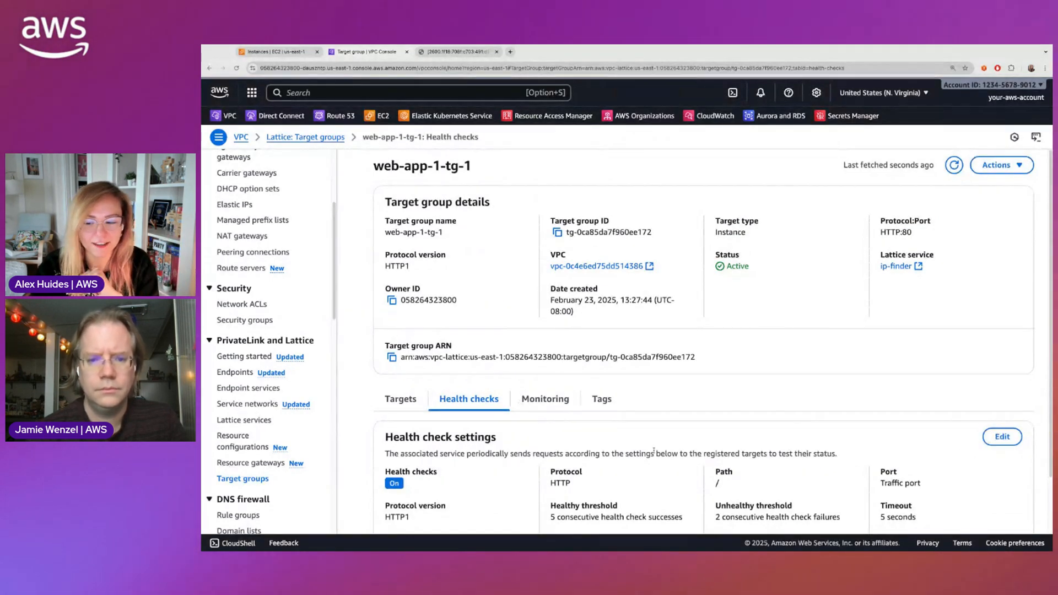
scroll(653, 450, "down", 2)
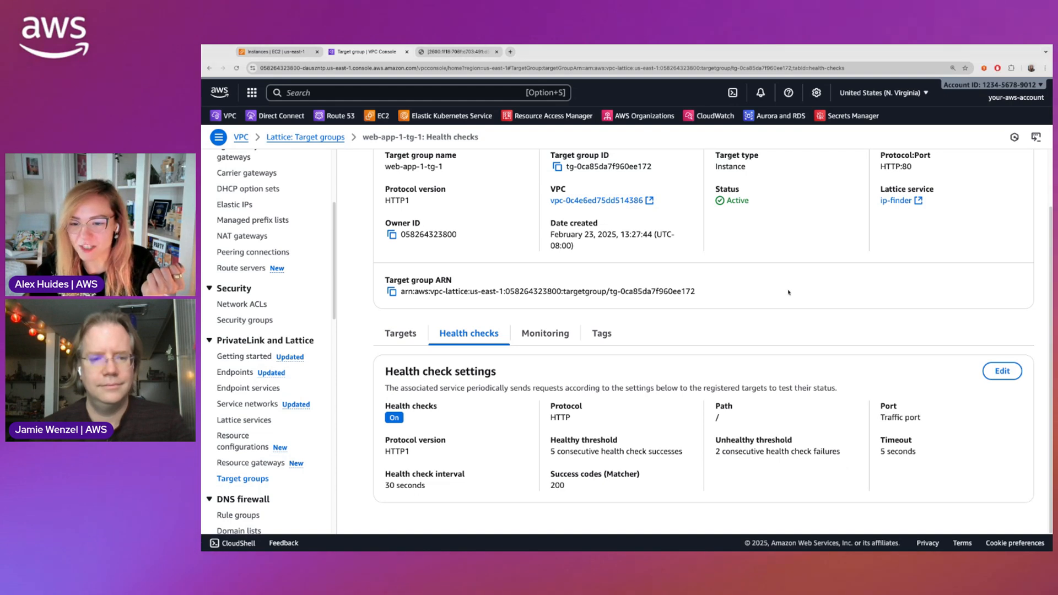
Open the Lattice service ip-finder and review its custom domain name and service network associations.
left_click(238, 421)
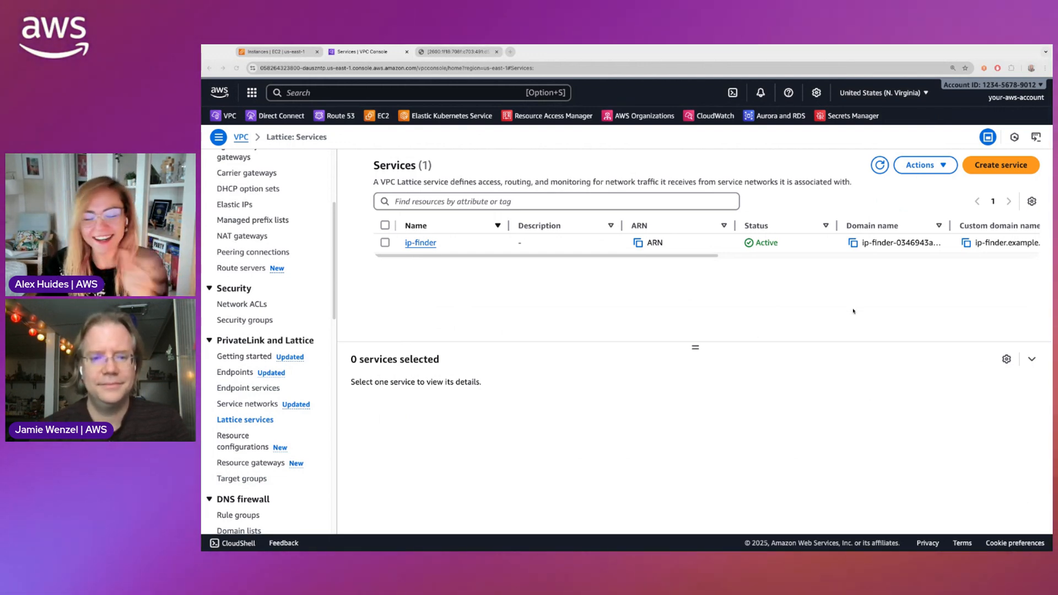
left_click(421, 243)
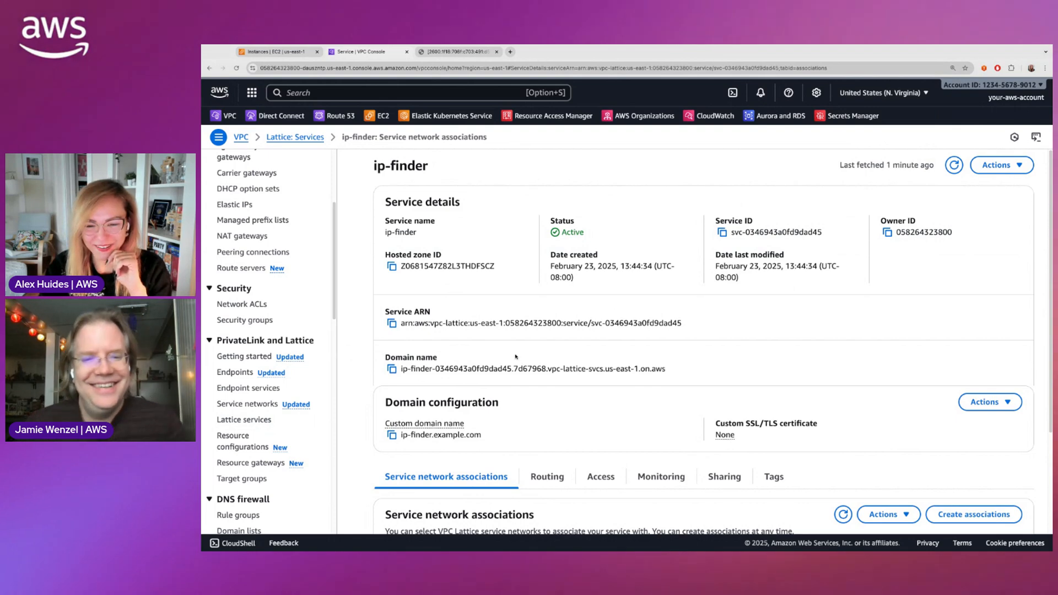
scroll(516, 359, "down", 1)
scroll(518, 364, "down", 2)
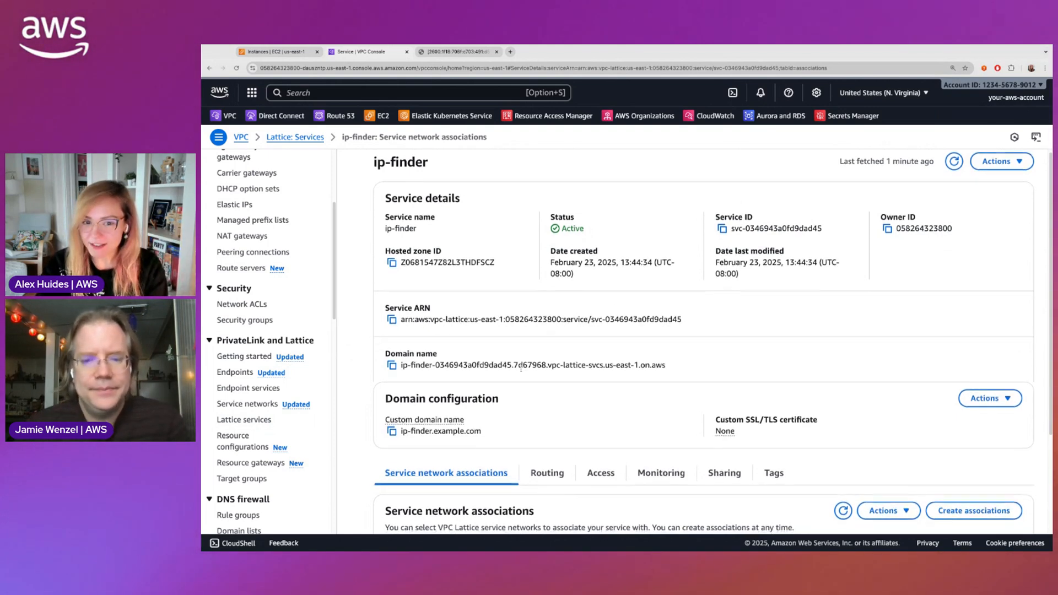
left_click_drag(482, 420, 395, 388)
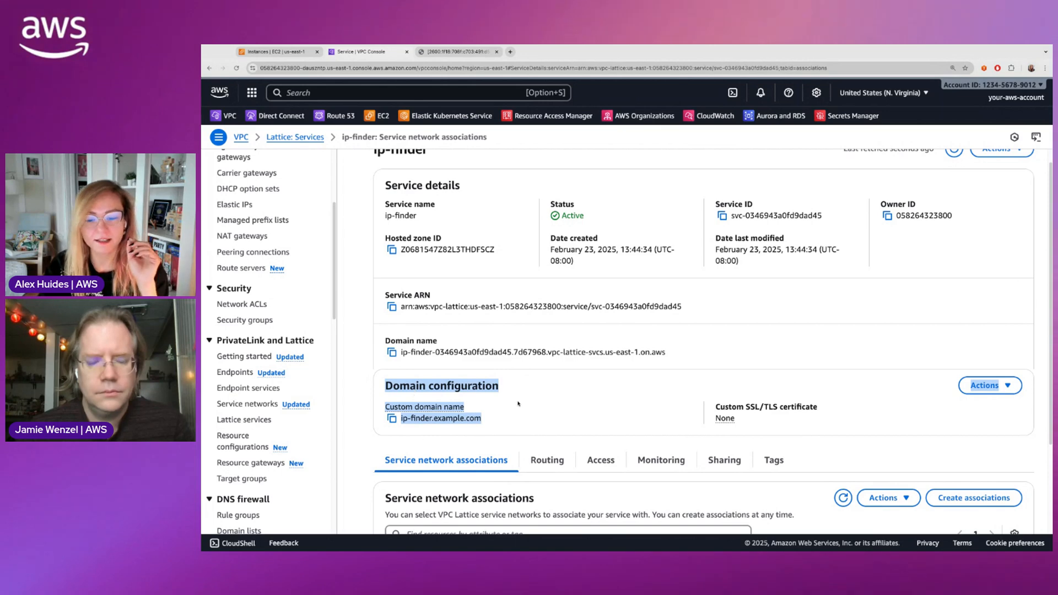
left_click(474, 418)
double_click(451, 419)
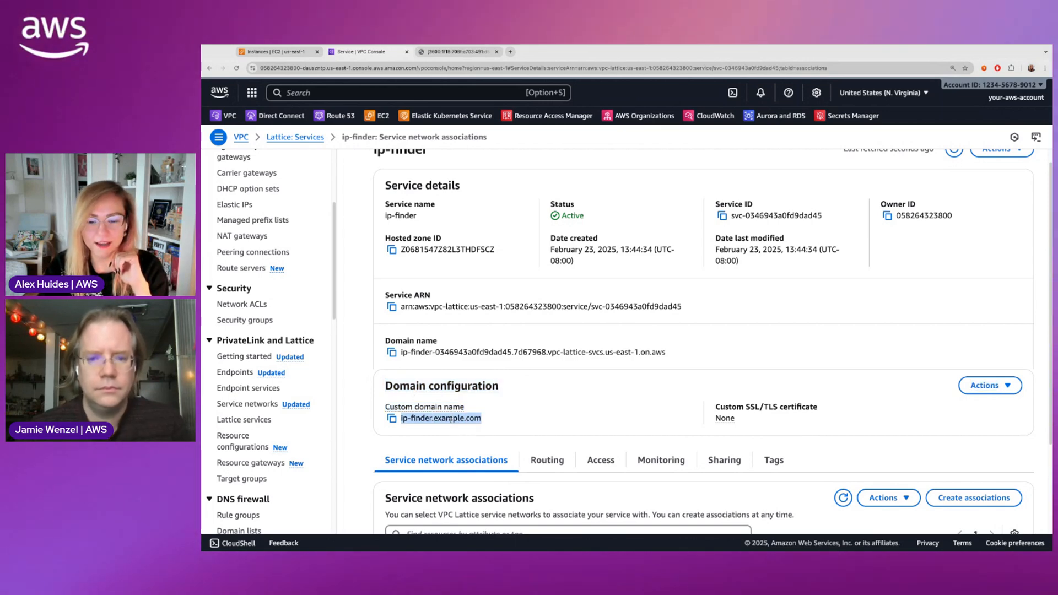
scroll(456, 422, "down", 2)
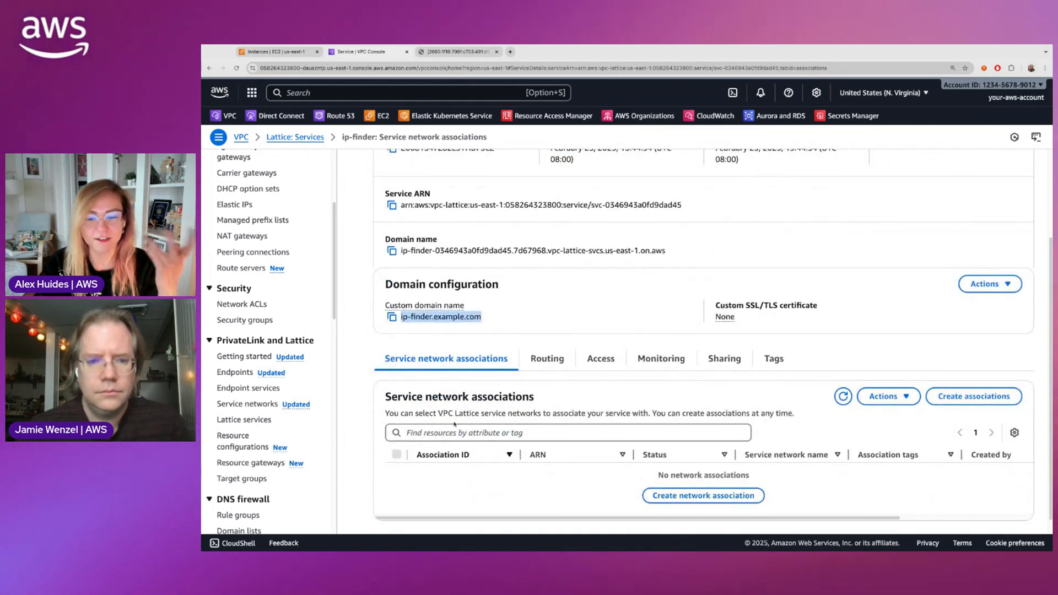
left_click(201, 506)
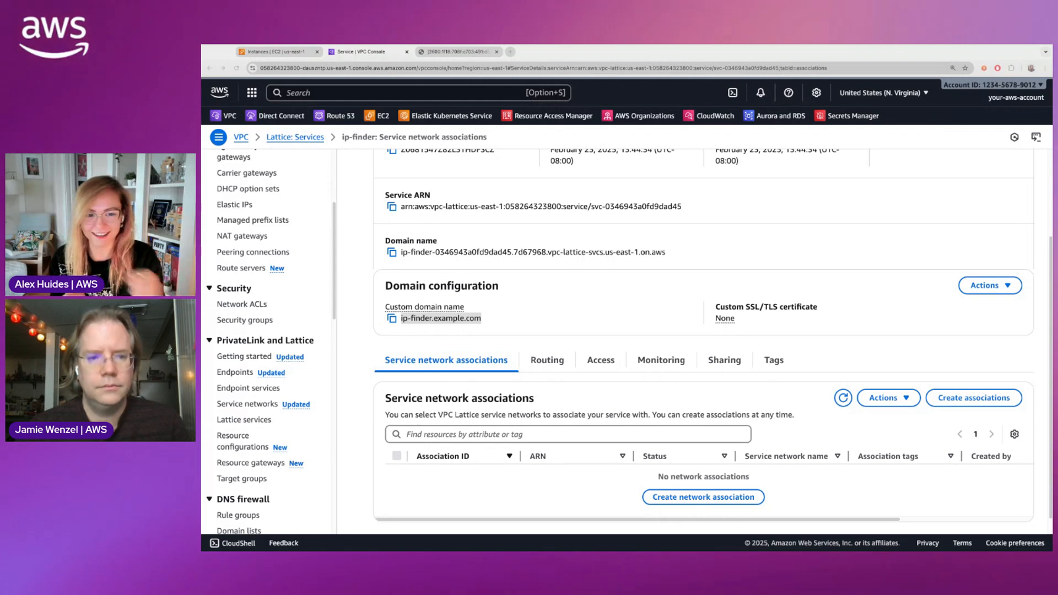
left_click(818, 246)
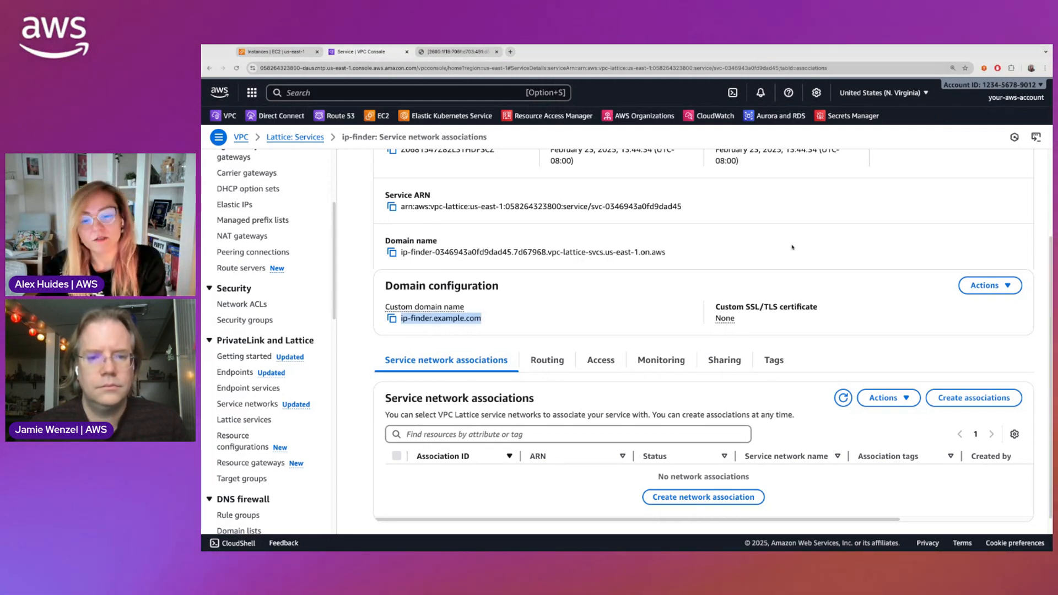
scroll(509, 290, "up", 1)
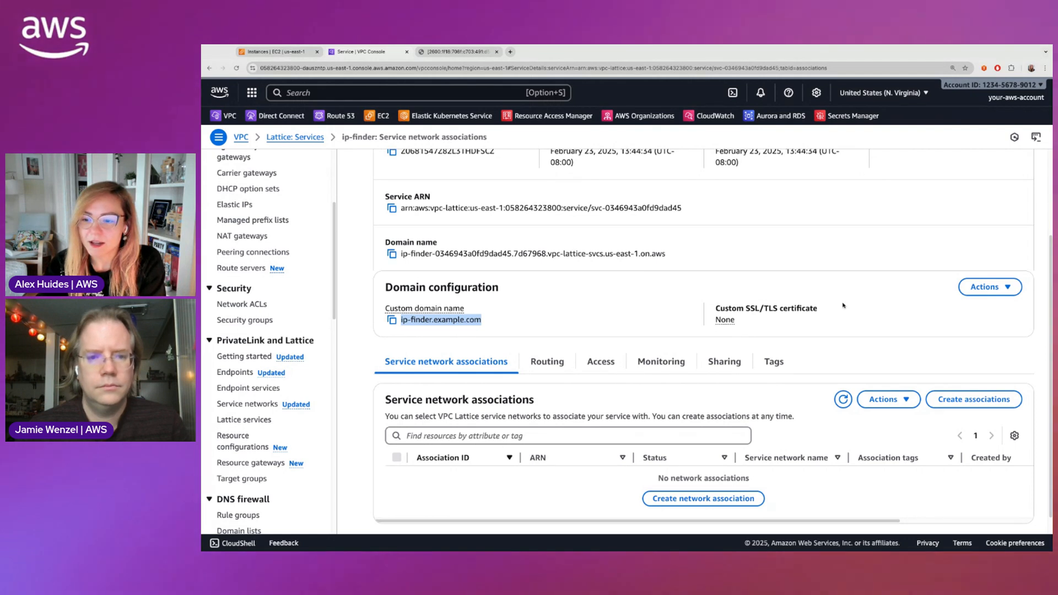
left_click(201, 285)
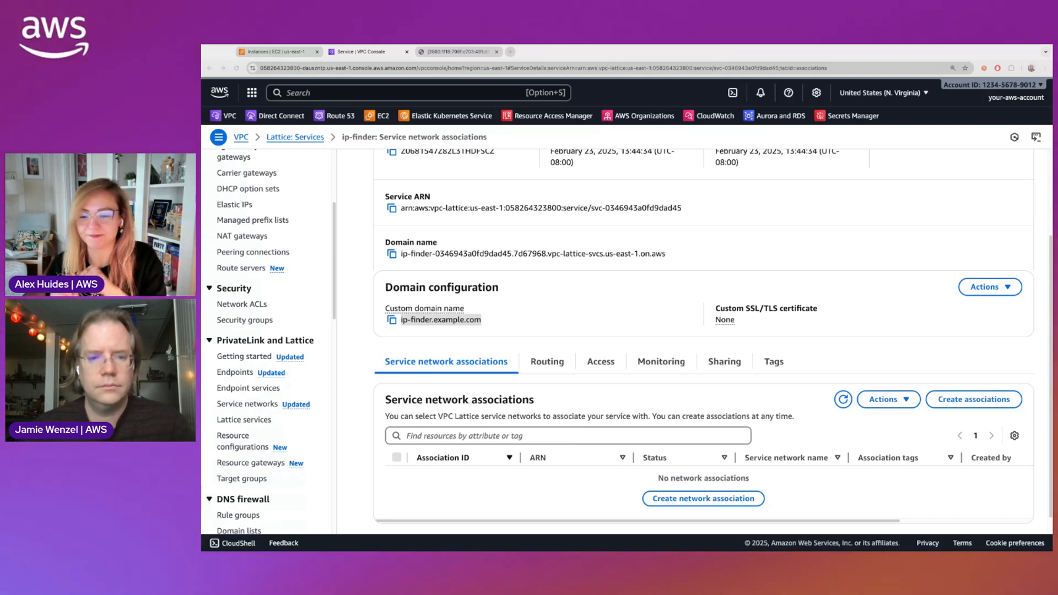
left_click(950, 190)
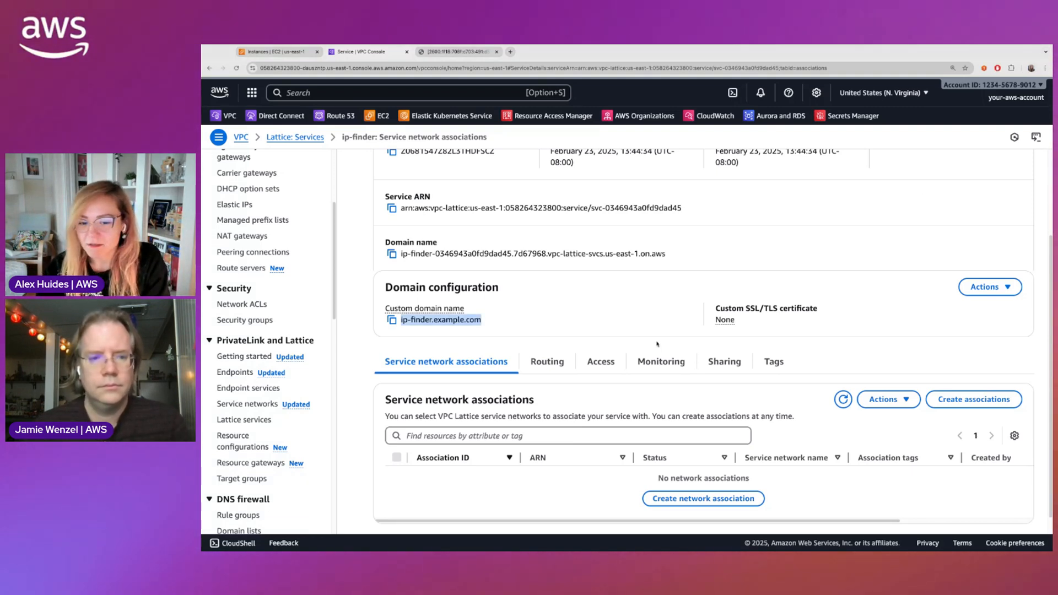
Review the ip-finder service's routing configuration for listener http-80 and its access log monitoring settings.
scroll(655, 426, "up", 3)
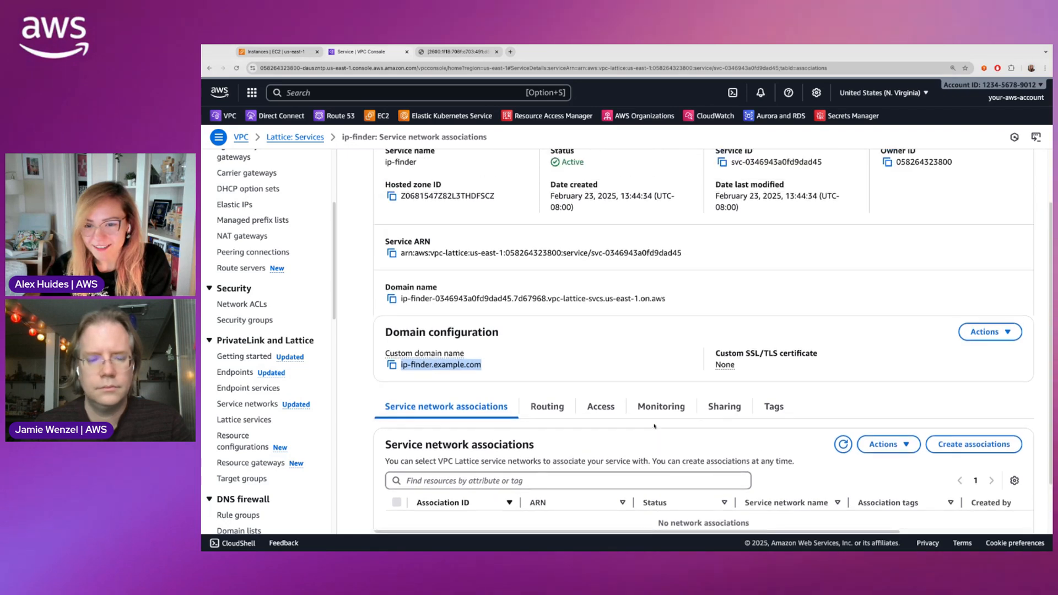
scroll(661, 445, "down", 2)
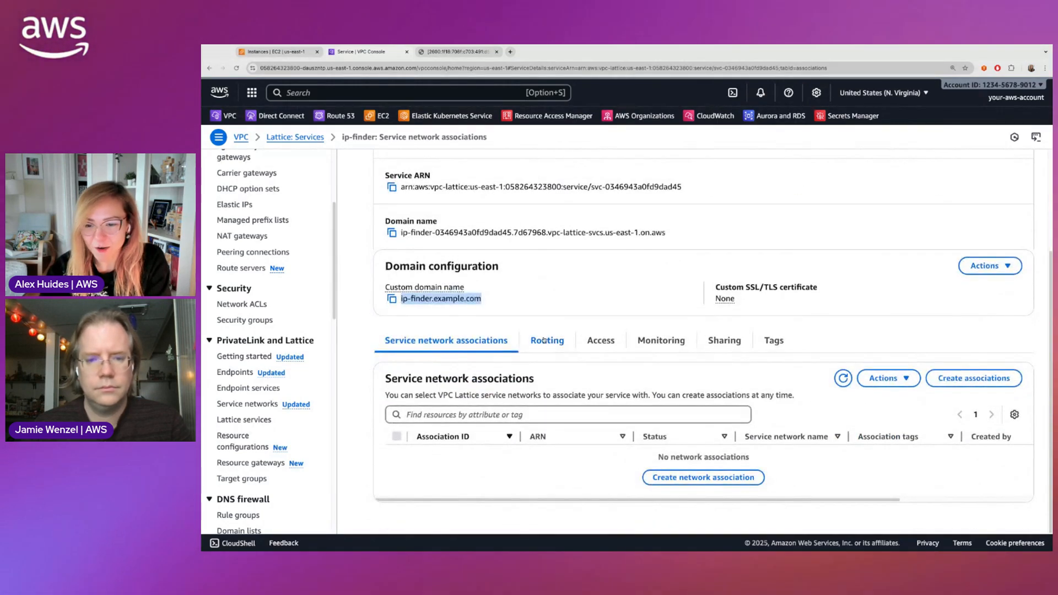
left_click(547, 404)
left_click(389, 487)
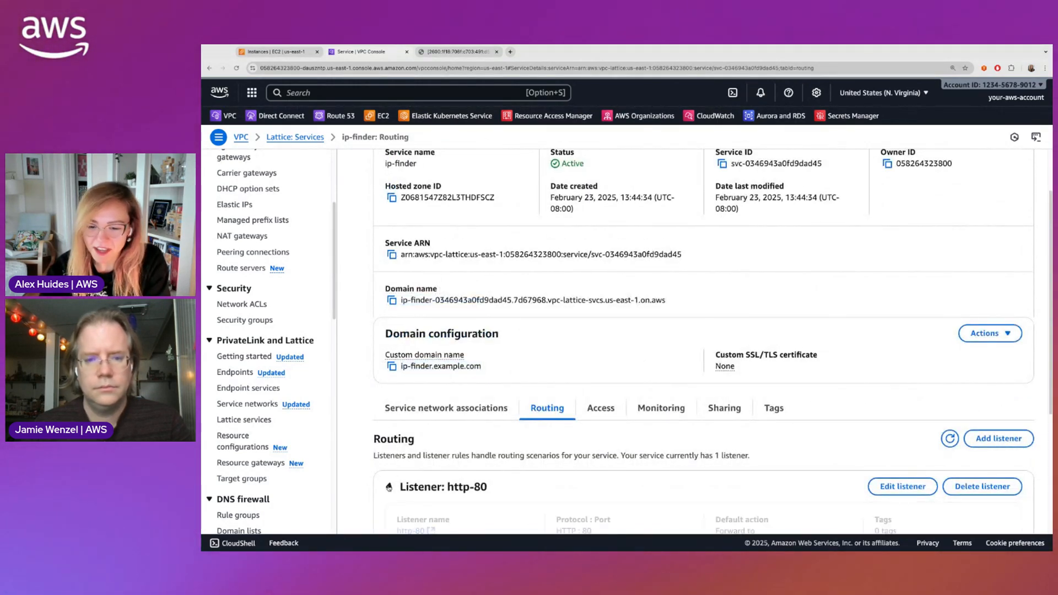
scroll(545, 413, "down", 4)
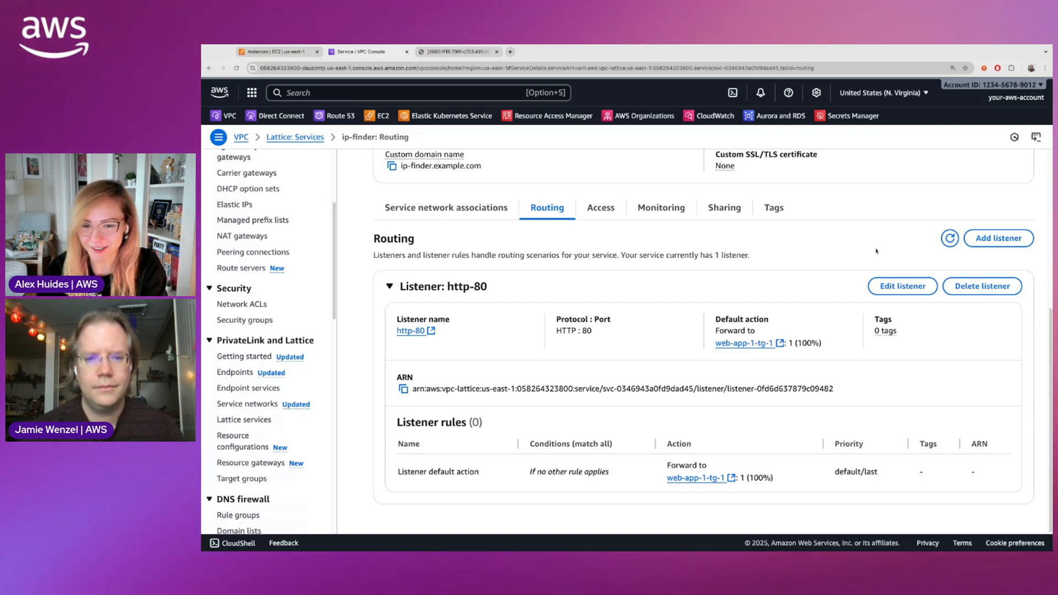
left_click(655, 213)
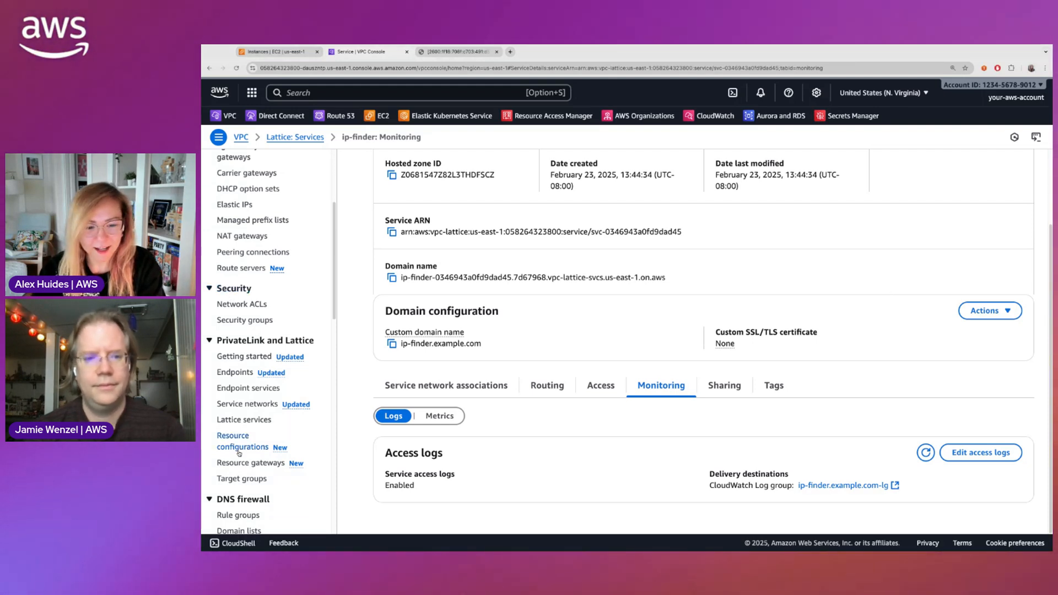
Start creating a VPC Lattice service network and name it core-shared-services-sn.
left_click(251, 405)
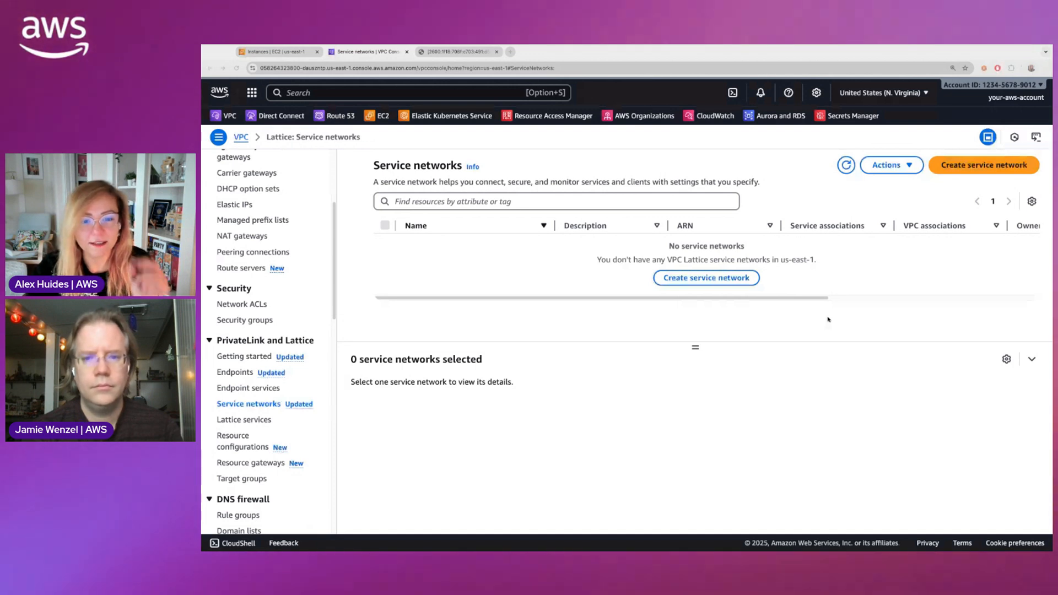
left_click(971, 168)
left_click(269, 431)
type("core-shared-")
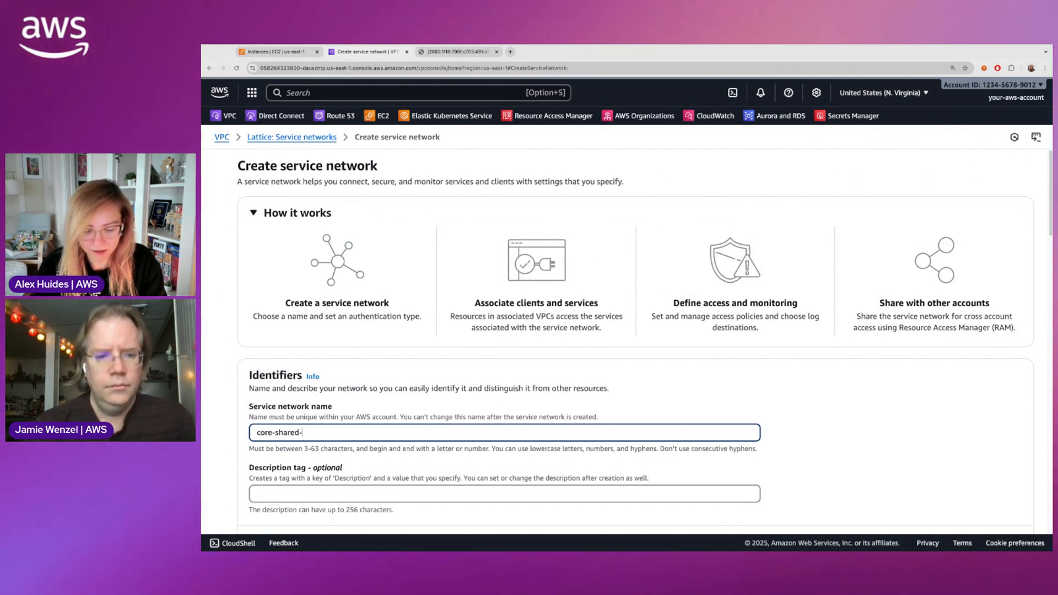
type("service-s-sn")
Set the service network's description tag to "Service network for core services".
scroll(269, 434, "down", 1)
scroll(269, 434, "down", 1)
left_click(265, 430)
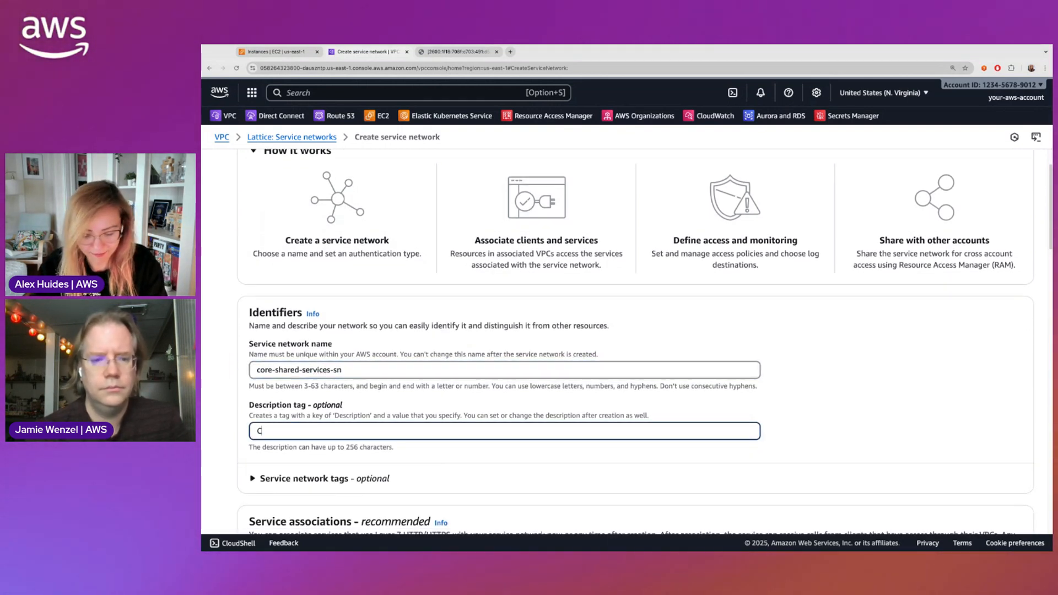
type("Service")
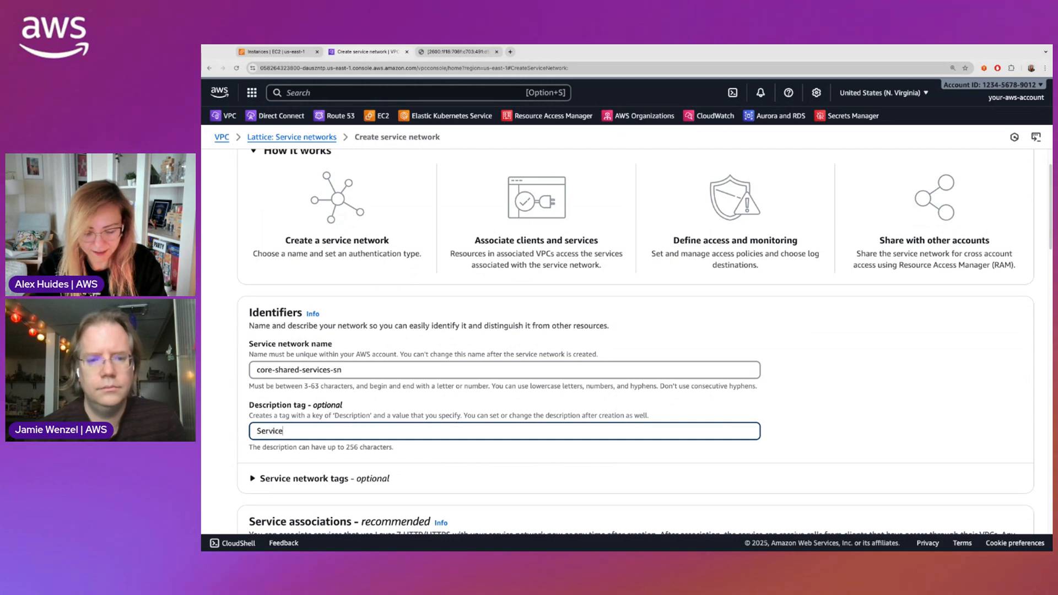
type(" network for core services")
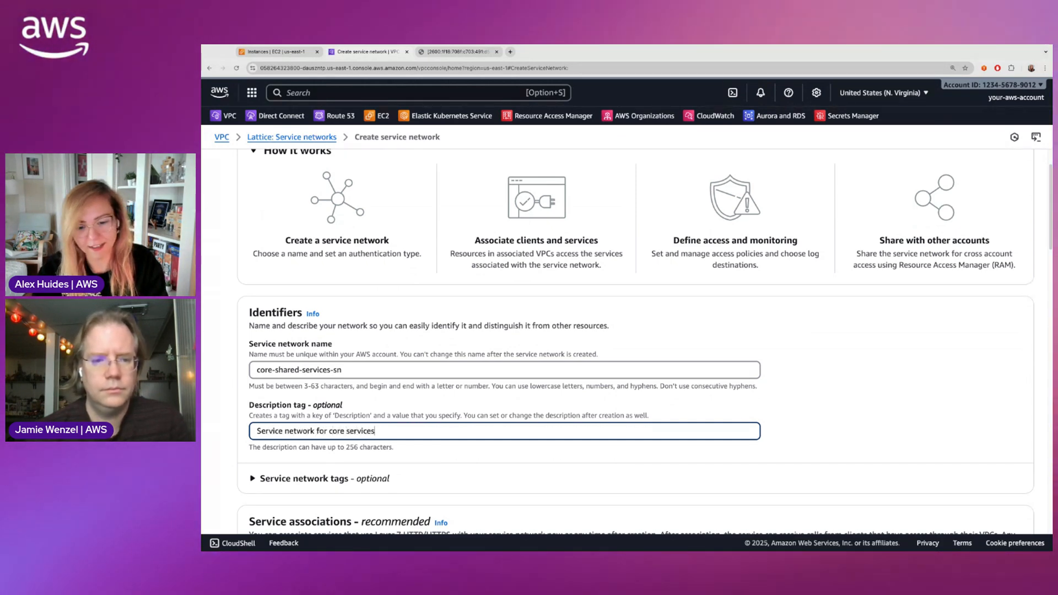
Associate the existing Lattice service ip-finder with the new service network.
scroll(394, 369, "down", 3)
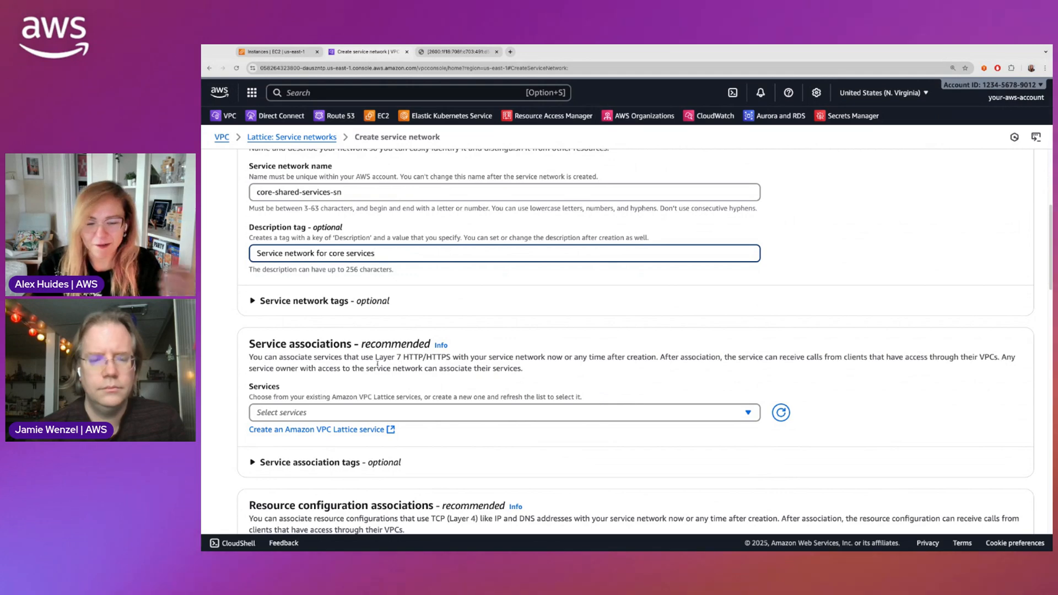
scroll(336, 392, "down", 1)
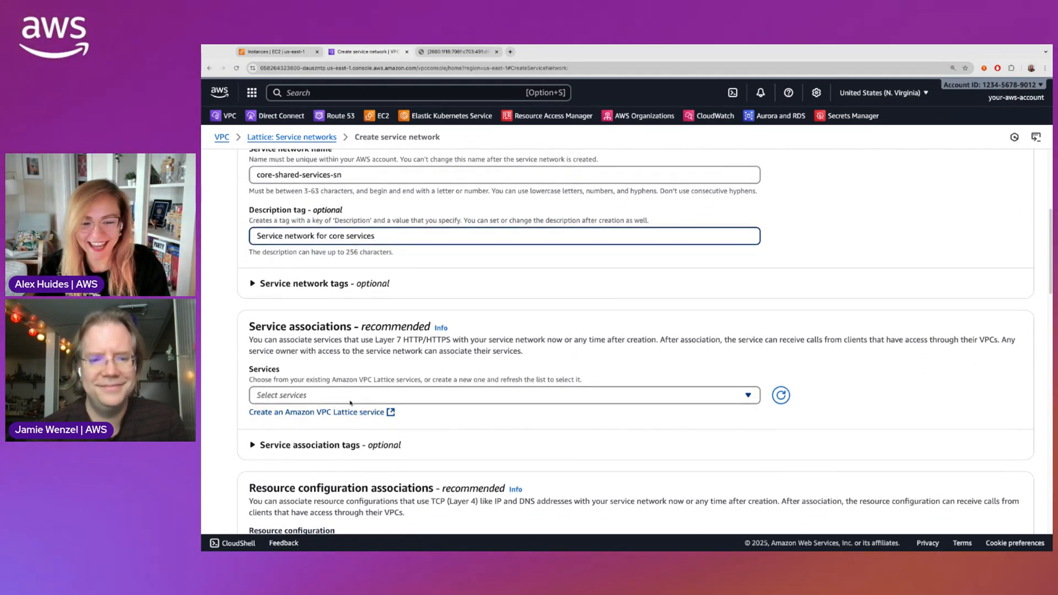
left_click(323, 395)
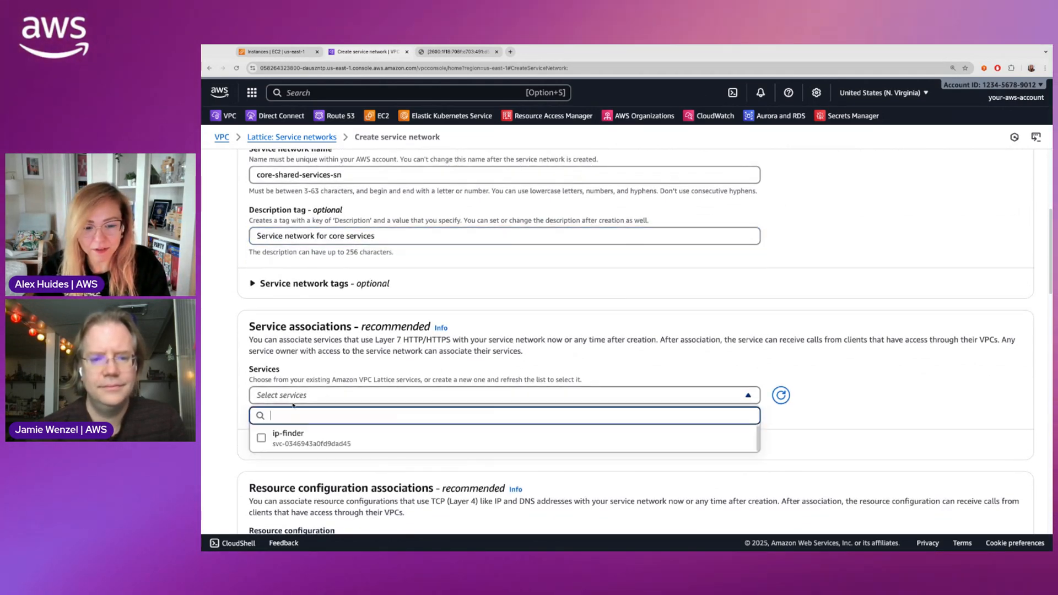
left_click(302, 444)
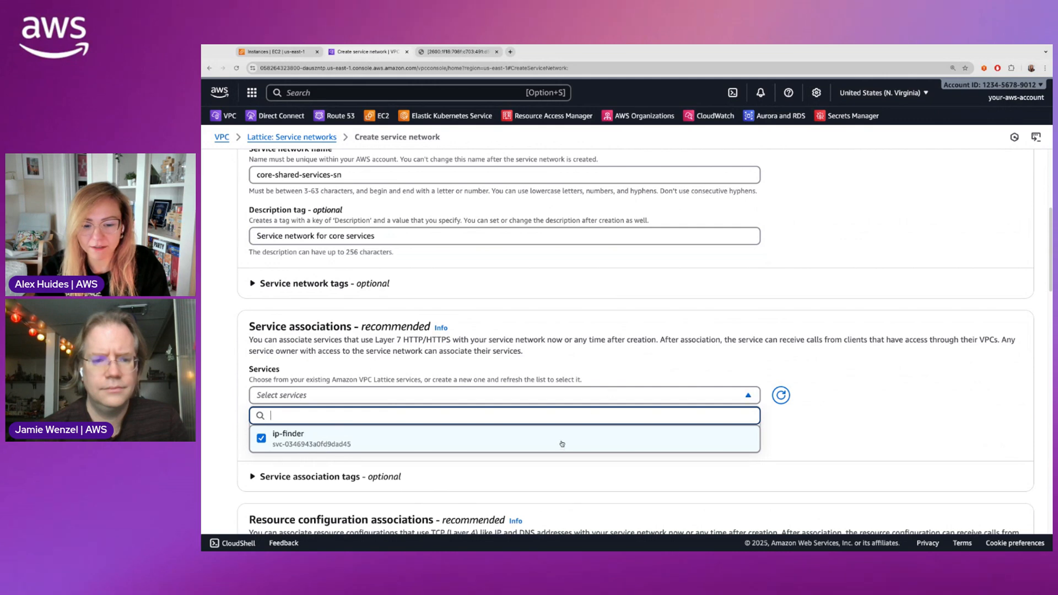
scroll(816, 386, "down", 1)
left_click(827, 374)
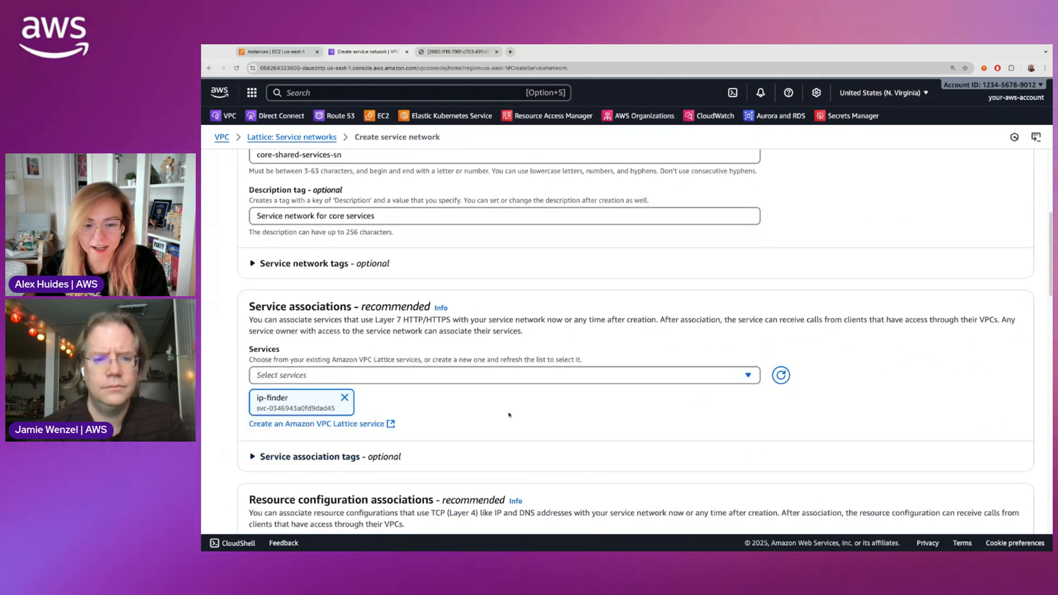
Add a VPC association for client-1-vpc.use1-vpc to the service network.
scroll(518, 430, "down", 3)
scroll(505, 413, "down", 2)
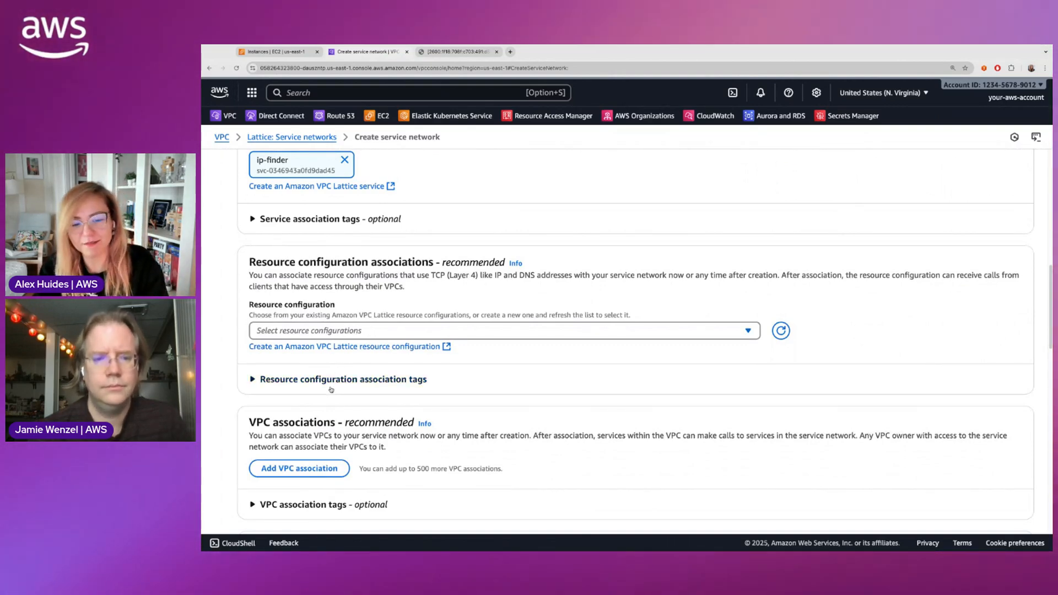
scroll(331, 388, "down", 2)
scroll(326, 388, "down", 2)
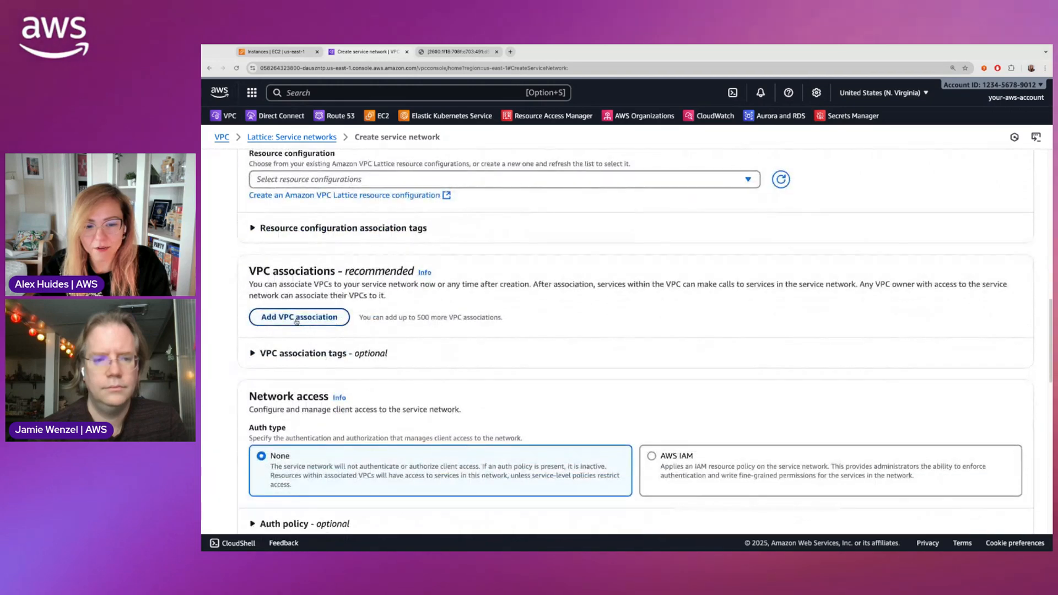
left_click(296, 320)
left_click(291, 368)
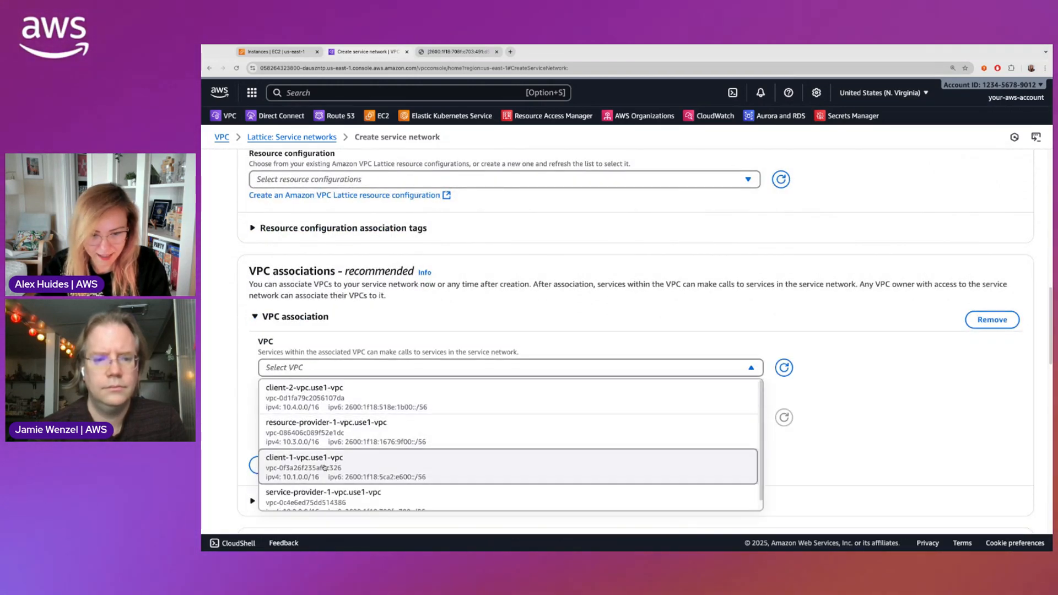
left_click(322, 467)
Assign the default security group to the client-1-vpc.use1-vpc association.
scroll(320, 467, "down", 1)
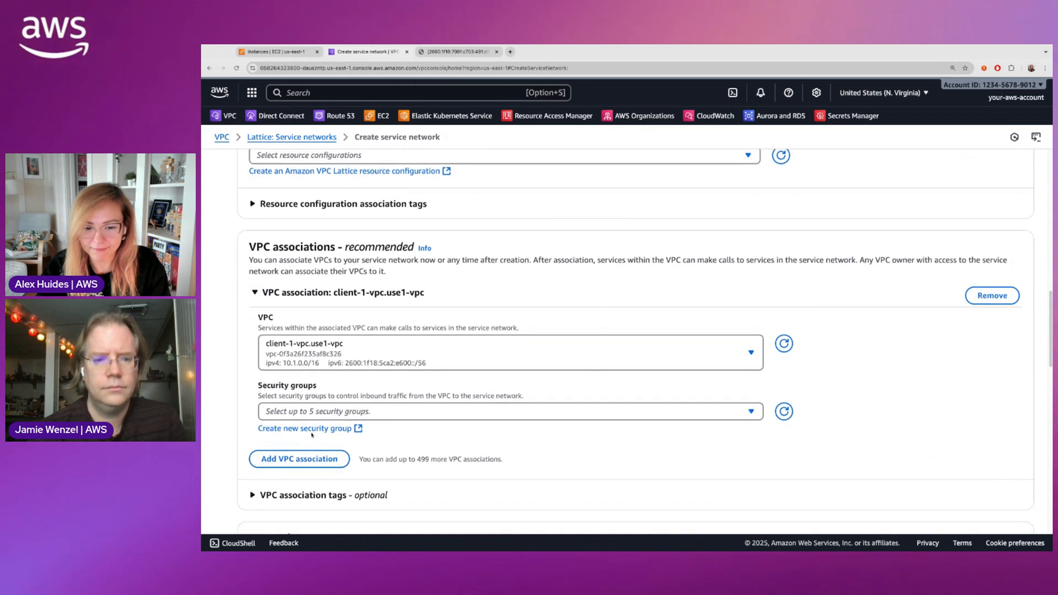
left_click(347, 412)
left_click(334, 448)
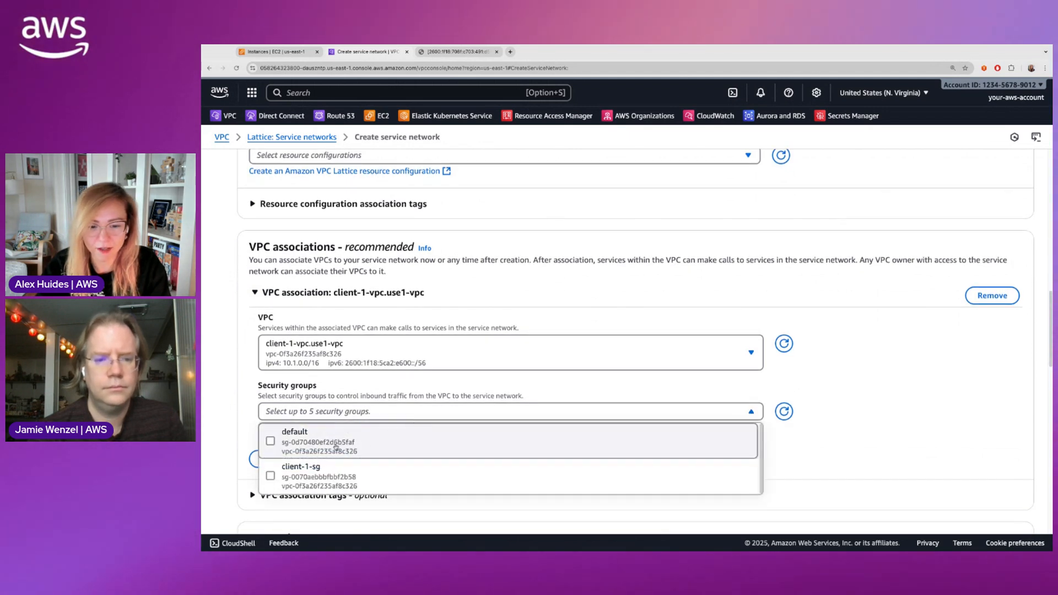
left_click(232, 387)
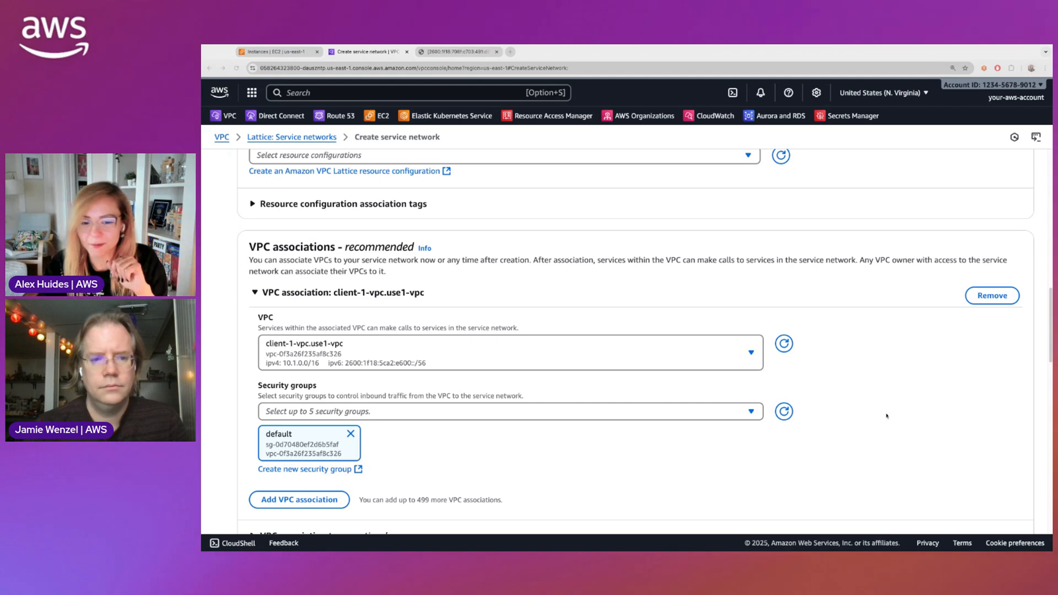
Examine the service network's network access section and its auth type choices, None and AWS IAM.
scroll(546, 429, "down", 2)
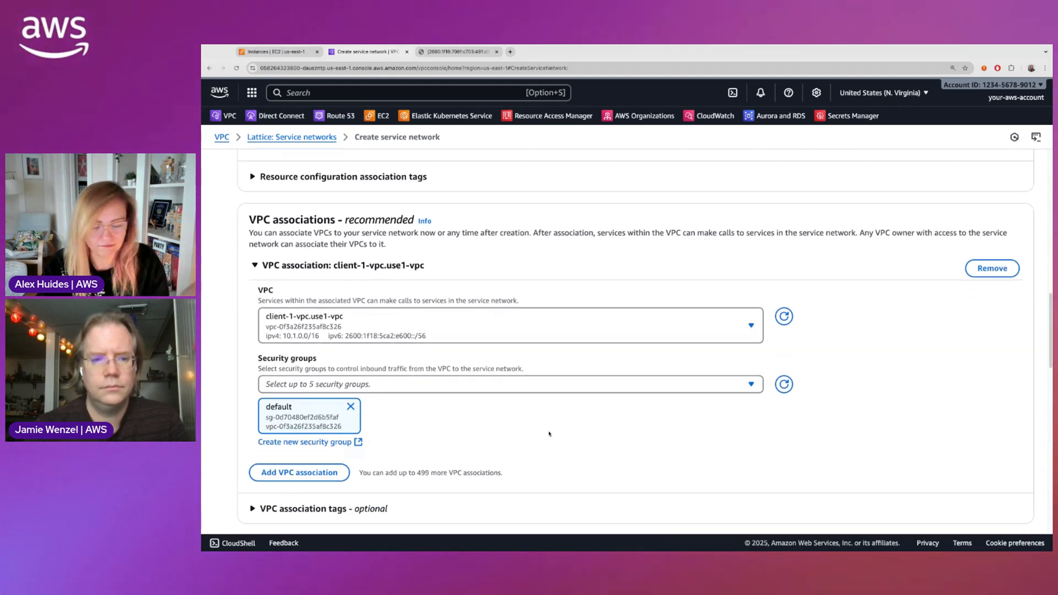
scroll(549, 434, "down", 5)
scroll(217, 396, "down", 4)
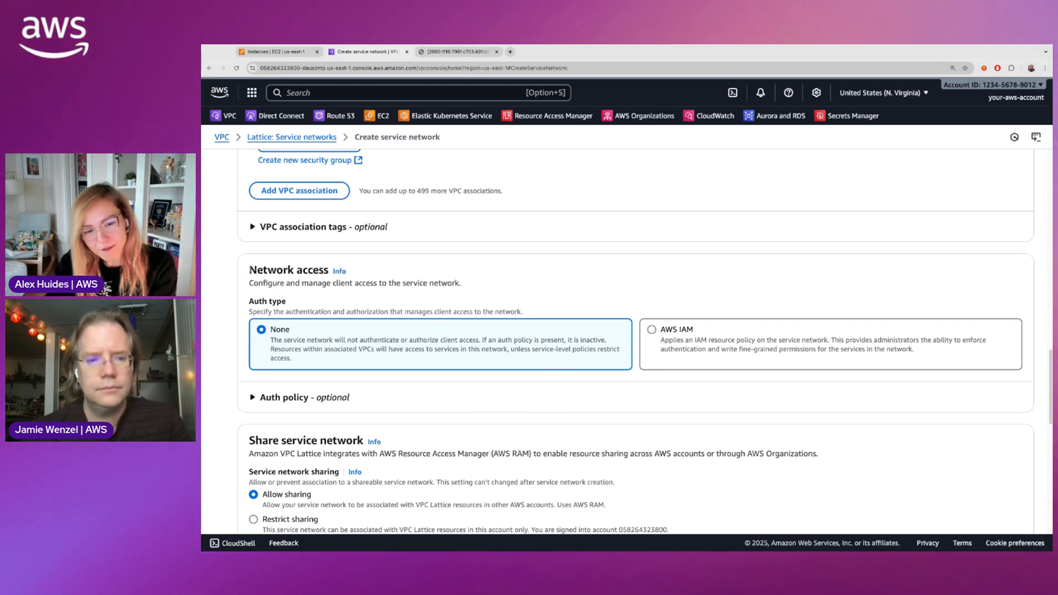
left_click_drag(250, 269, 346, 271)
left_click(391, 279)
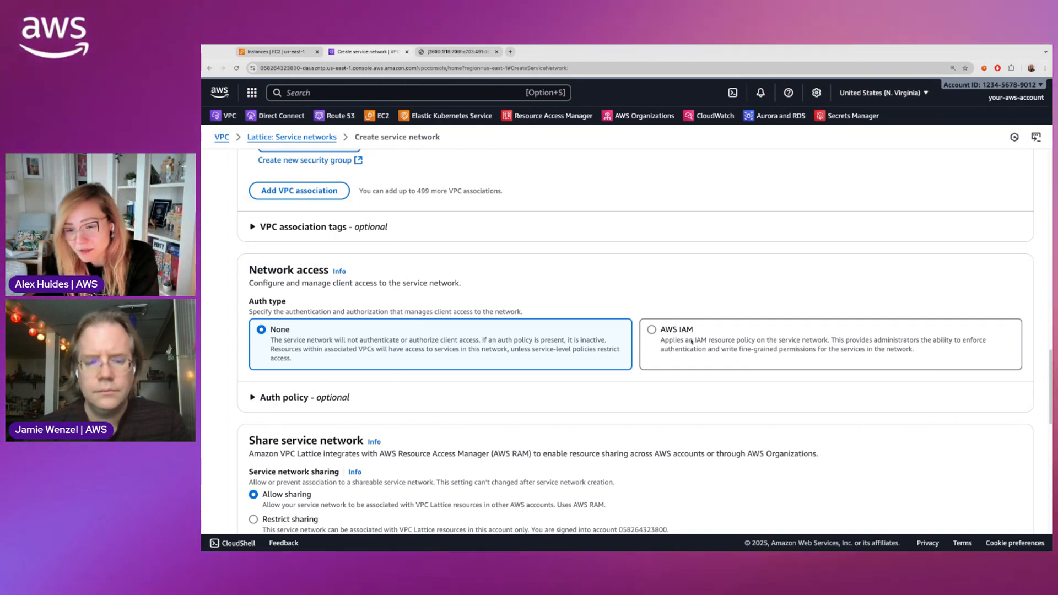
left_click(201, 309)
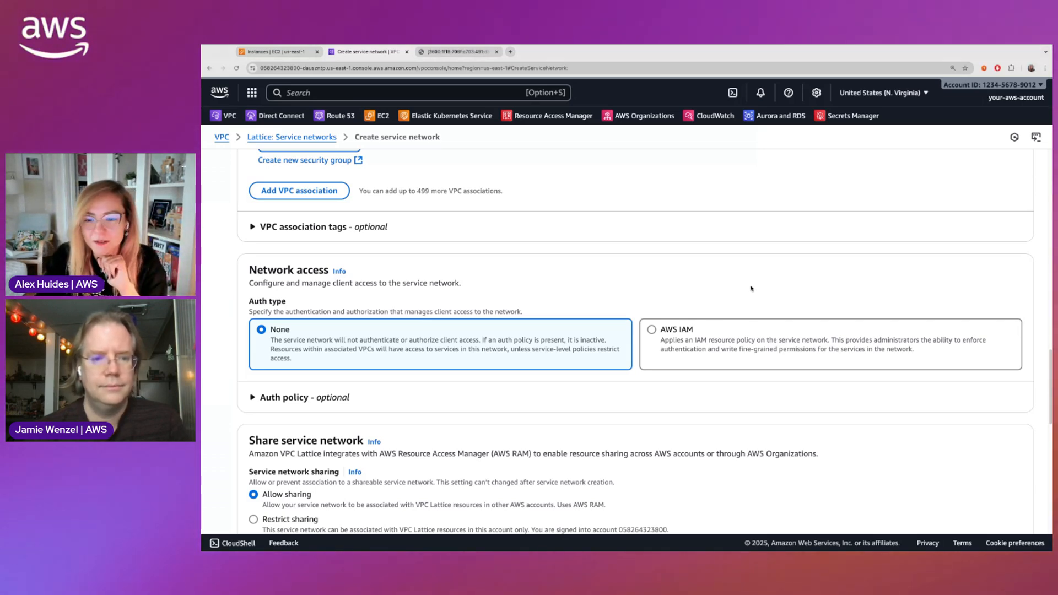
Examine the service network sharing options and the resource shares setting for AWS RAM.
scroll(583, 411, "down", 3)
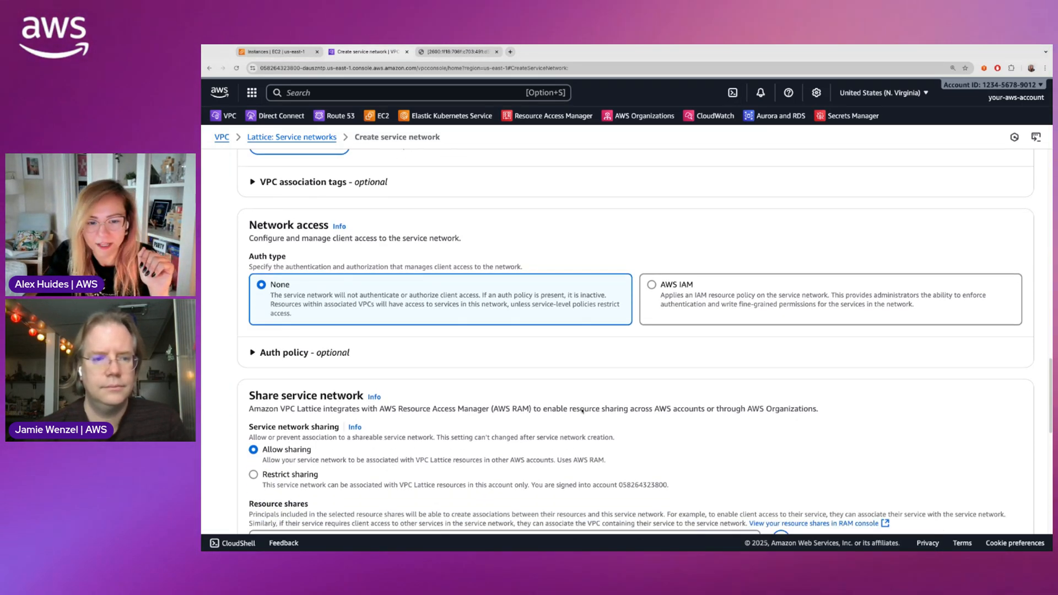
scroll(581, 412, "down", 2)
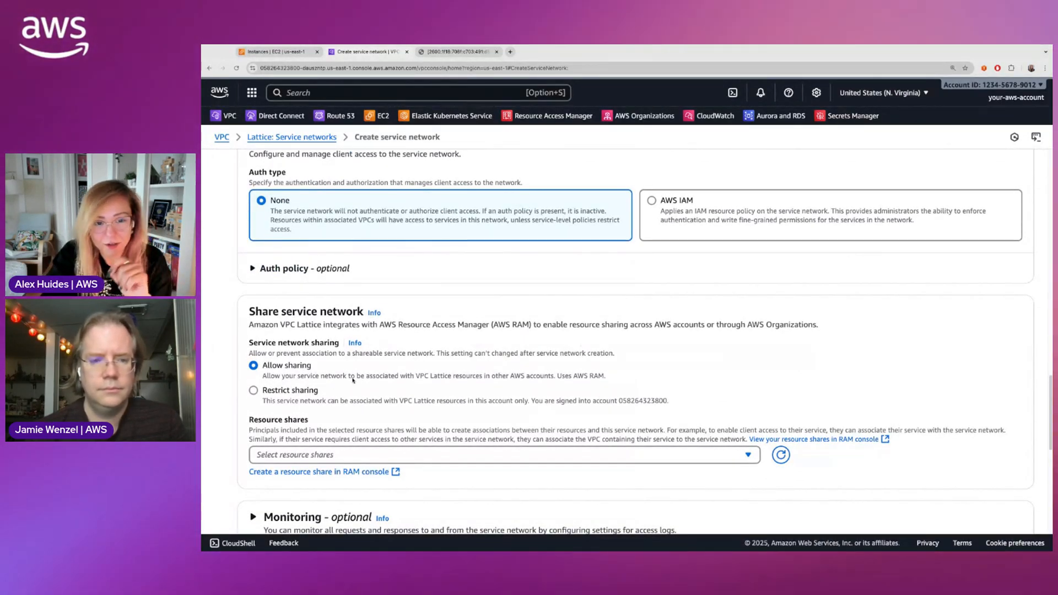
scroll(364, 382, "down", 1)
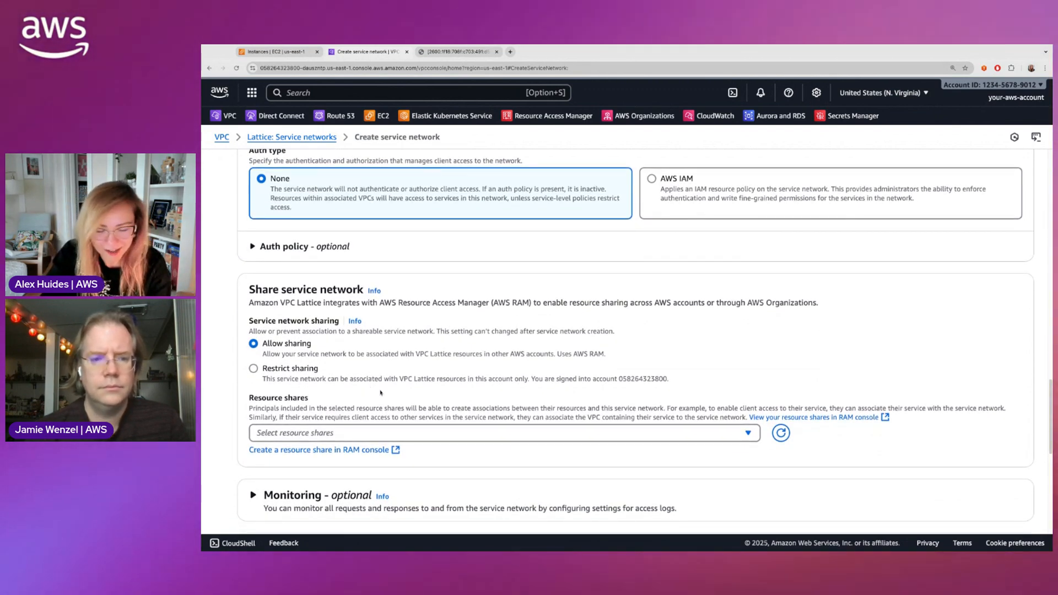
scroll(380, 396, "down", 1)
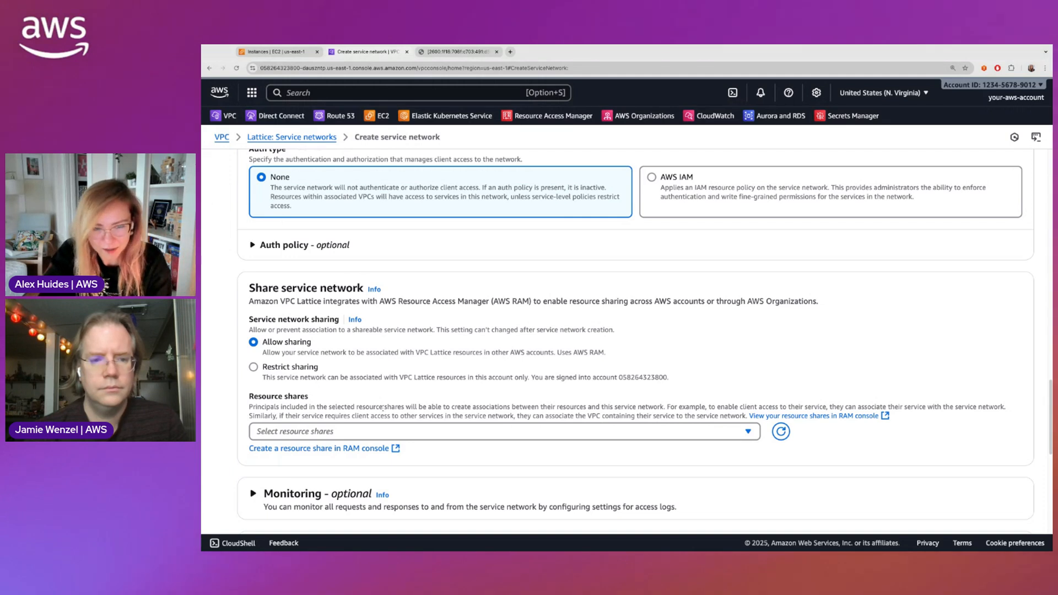
scroll(385, 405, "down", 1)
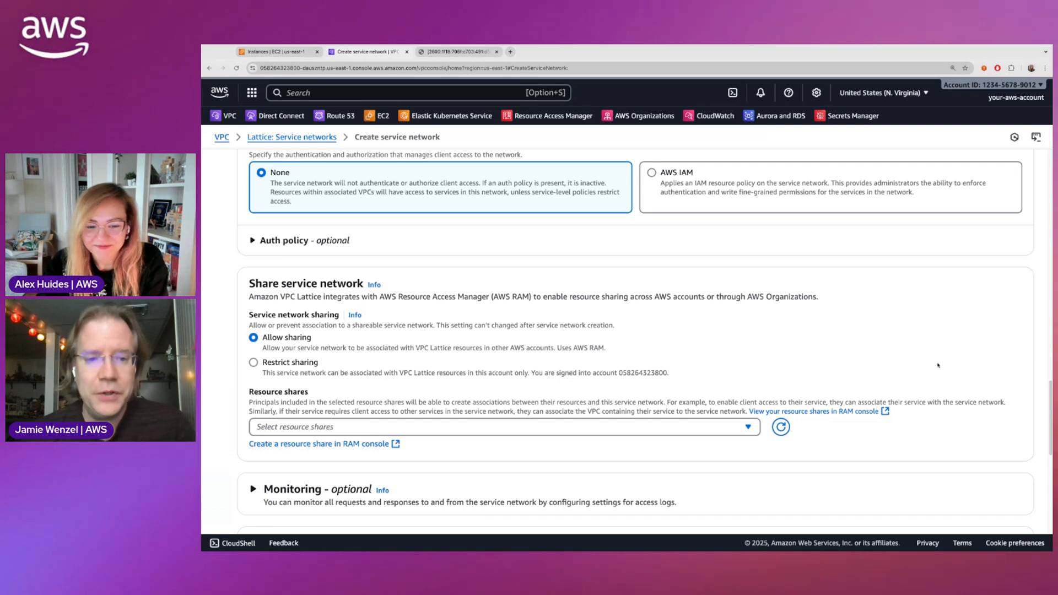
scroll(648, 469, "down", 2)
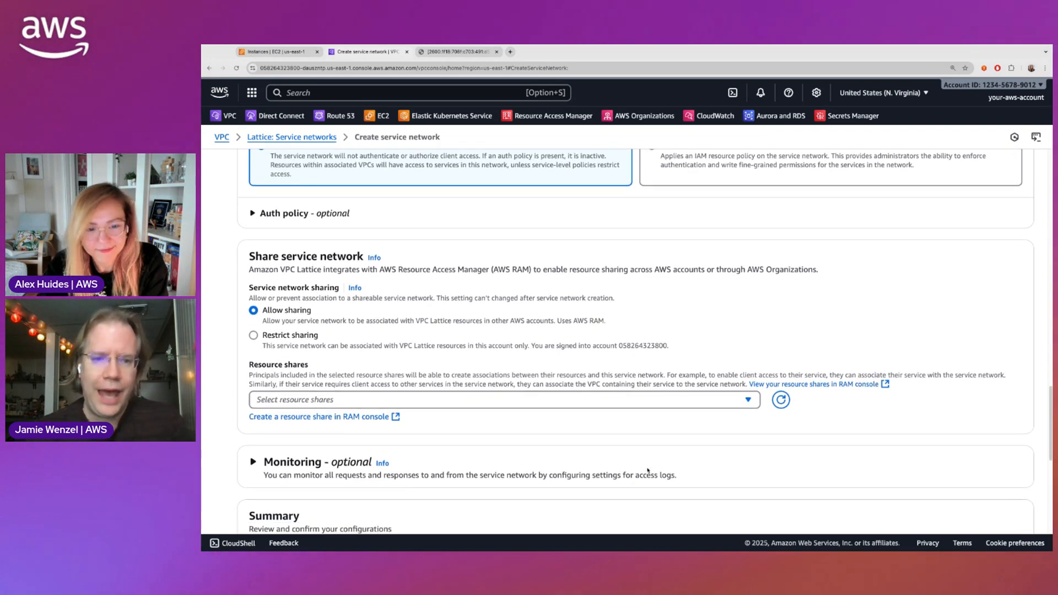
Enable service access logs for the service network, delivered to the CloudWatch log group core-shared-services-service-network-lg.
scroll(648, 469, "down", 5)
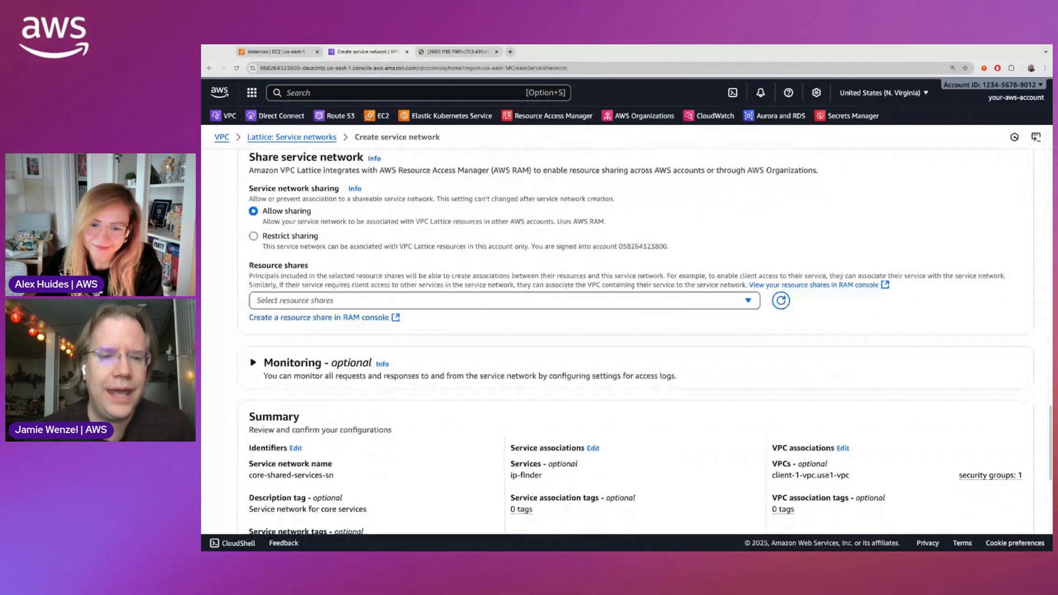
scroll(276, 404, "down", 1)
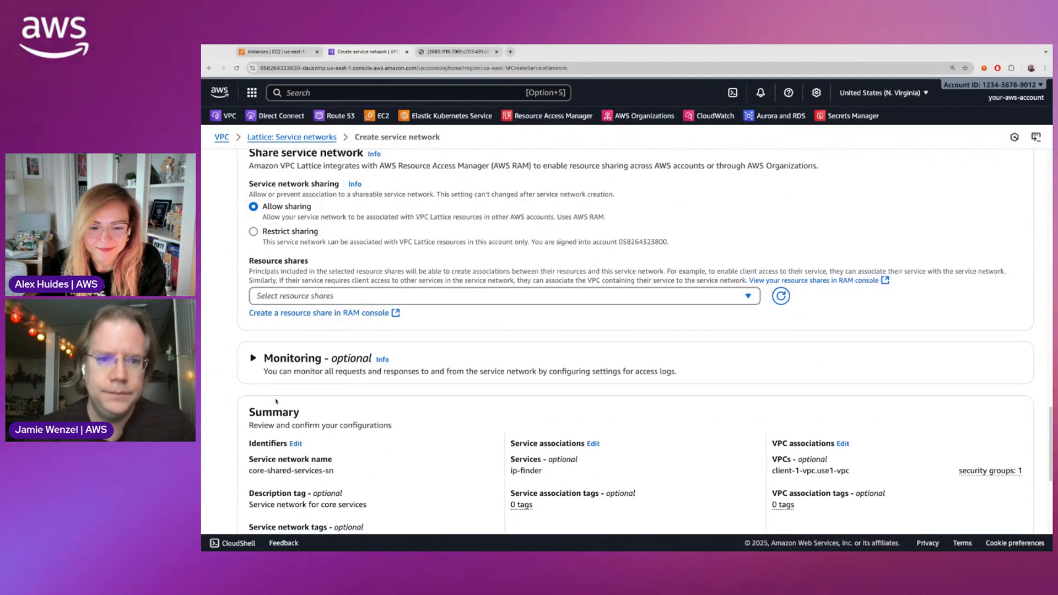
left_click(253, 359)
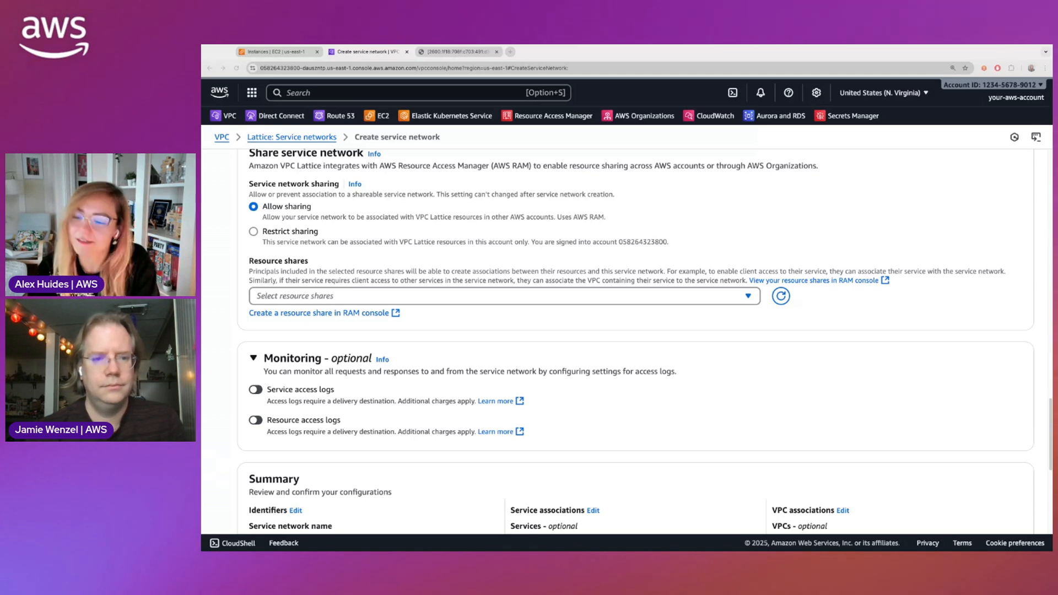
left_click(257, 390)
scroll(393, 456, "down", 2)
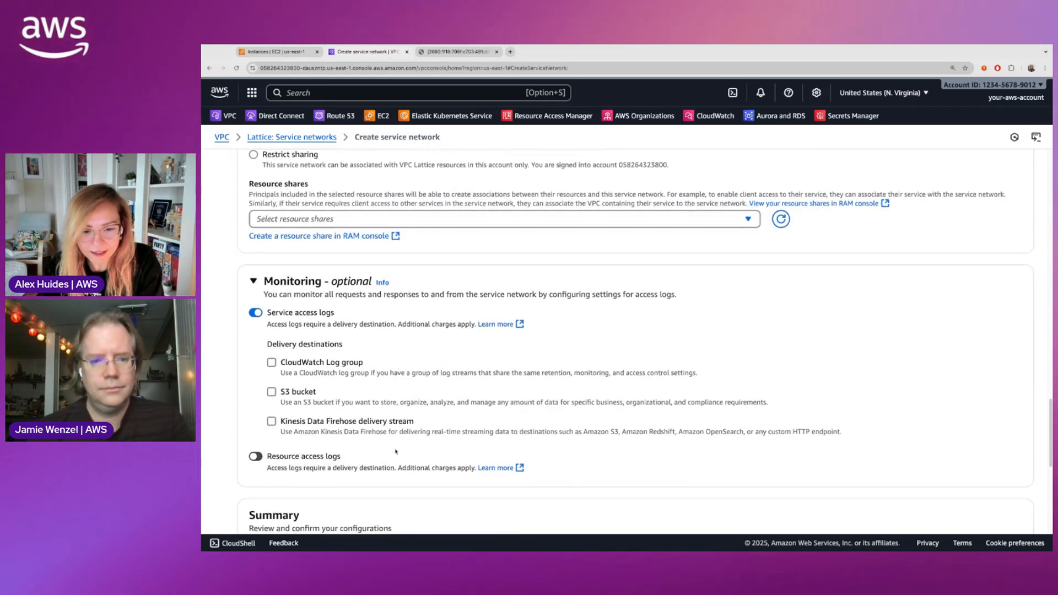
left_click(271, 361)
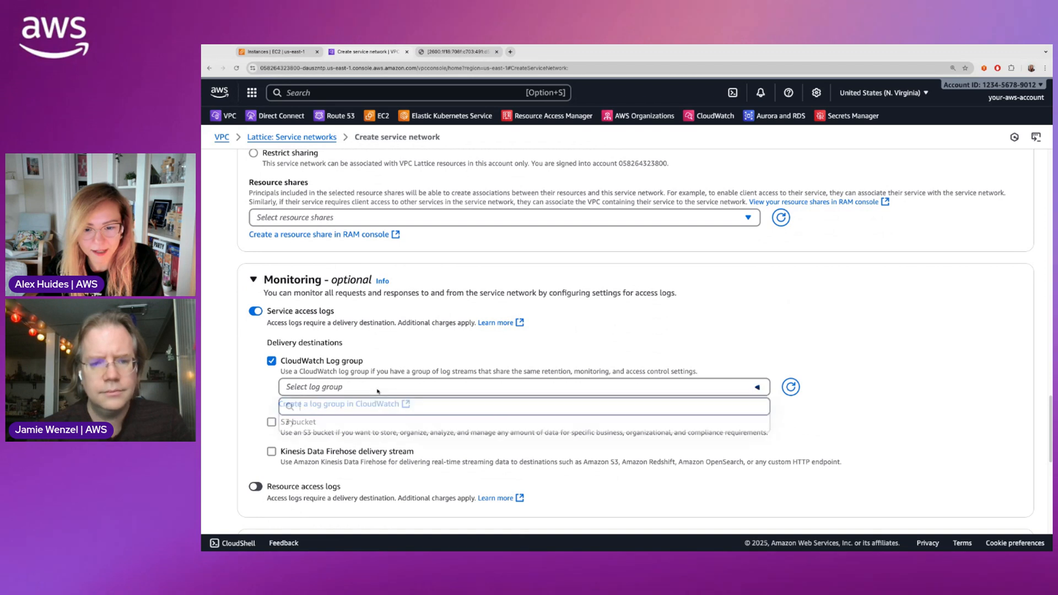
left_click(331, 387)
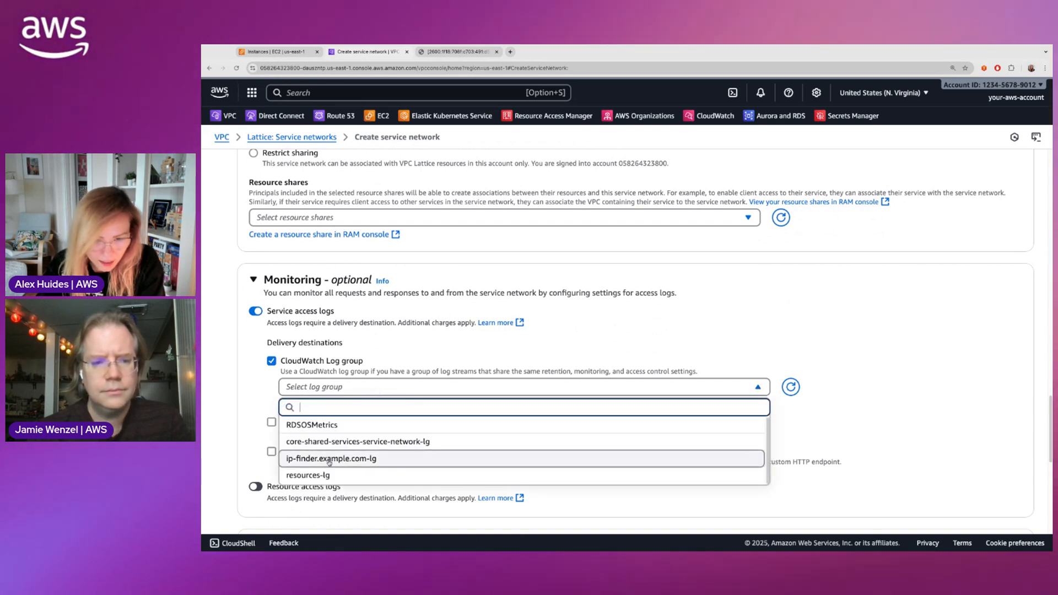
left_click(355, 444)
scroll(358, 441, "down", 1)
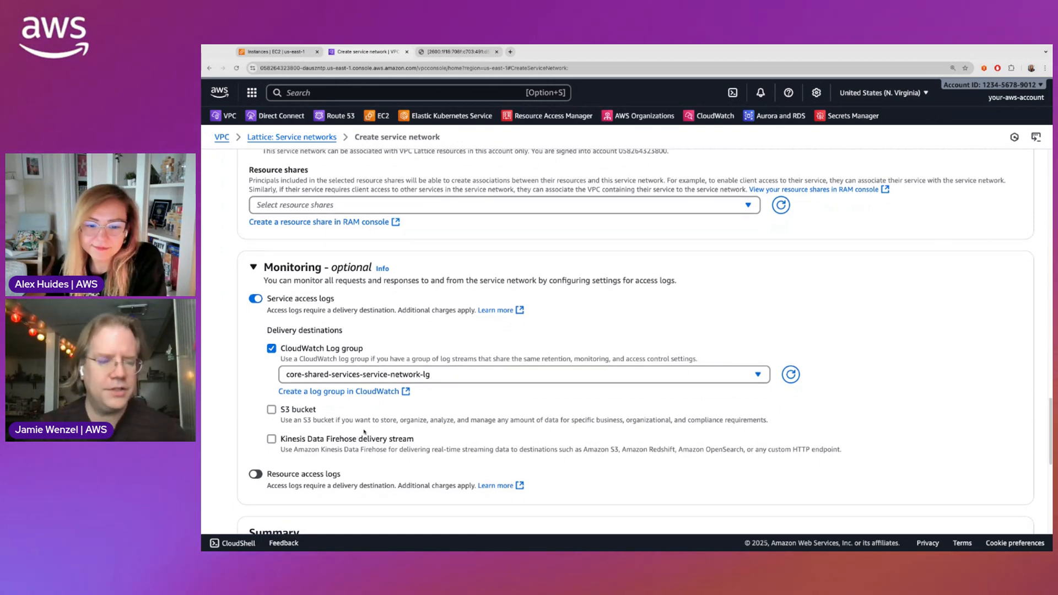
Enable resource access logs for the service network, delivered to the CloudWatch log group core-shared-services-service-network-lg.
scroll(364, 436, "down", 1)
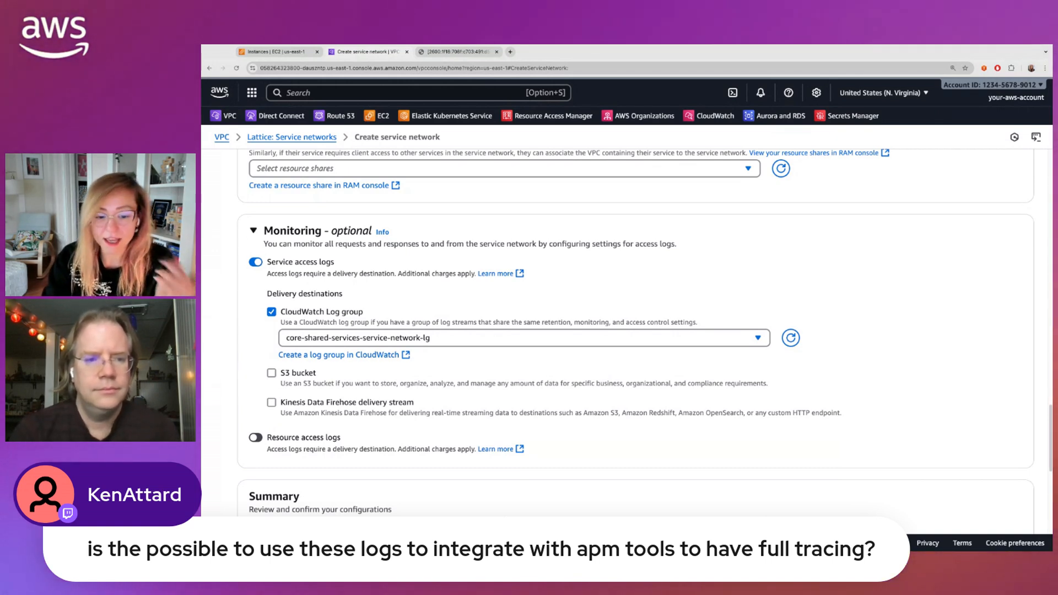
left_click(267, 438)
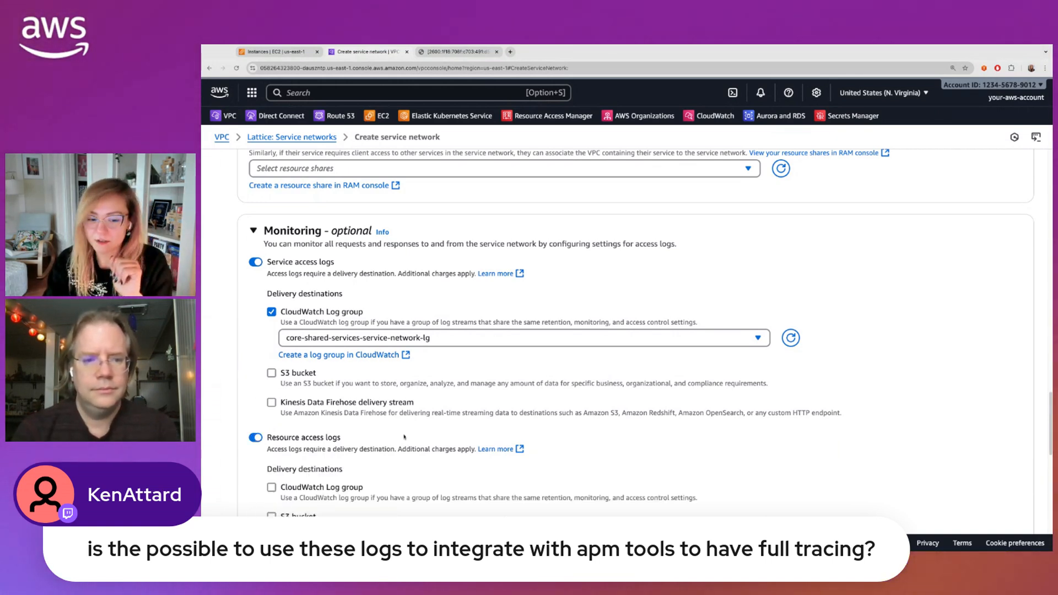
scroll(404, 437, "down", 2)
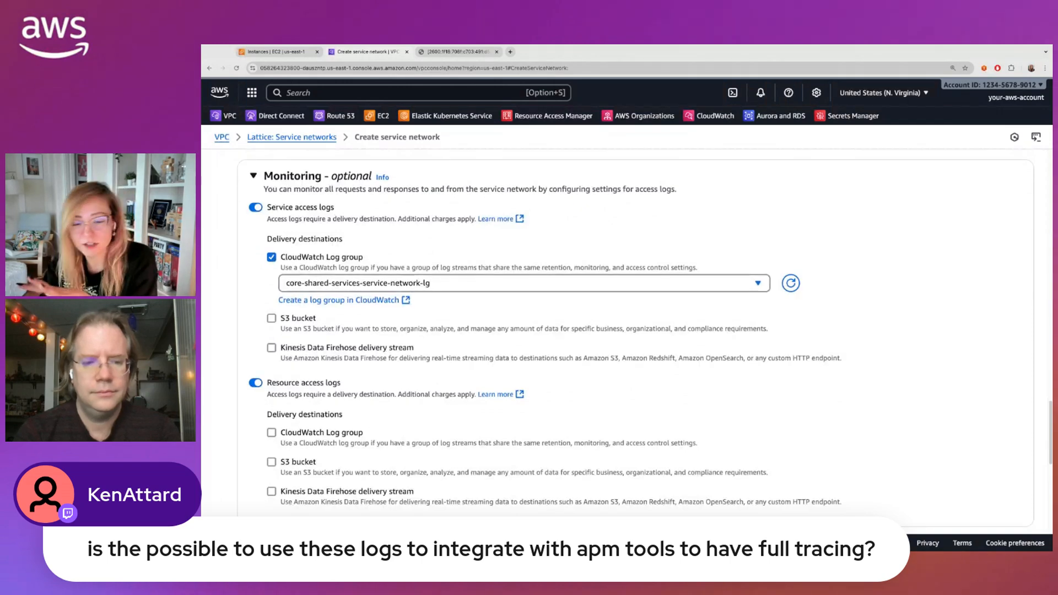
left_click(272, 433)
scroll(330, 441, "down", 1)
left_click(354, 444)
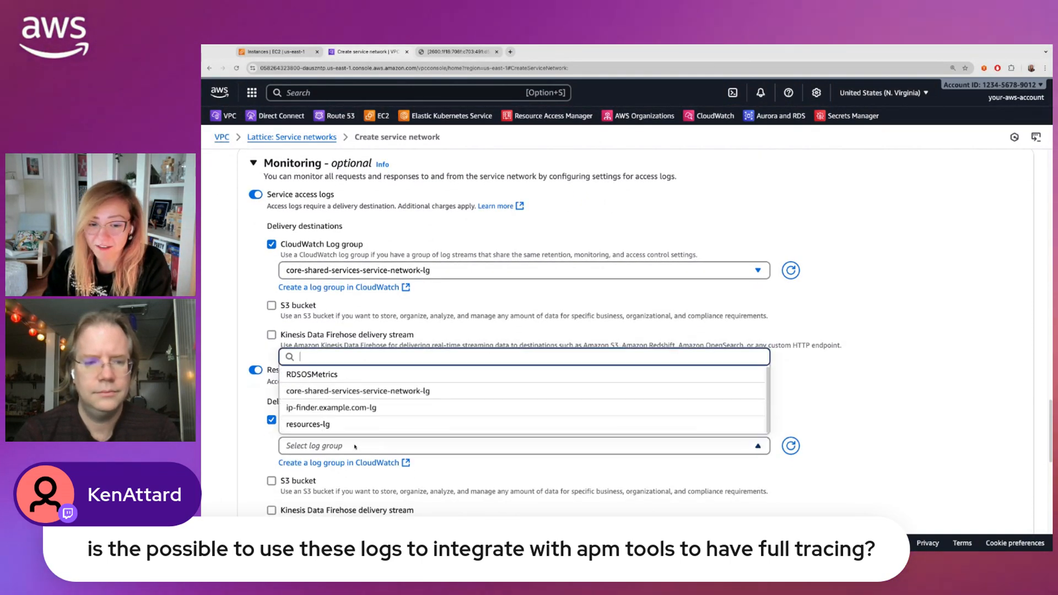
left_click(386, 391)
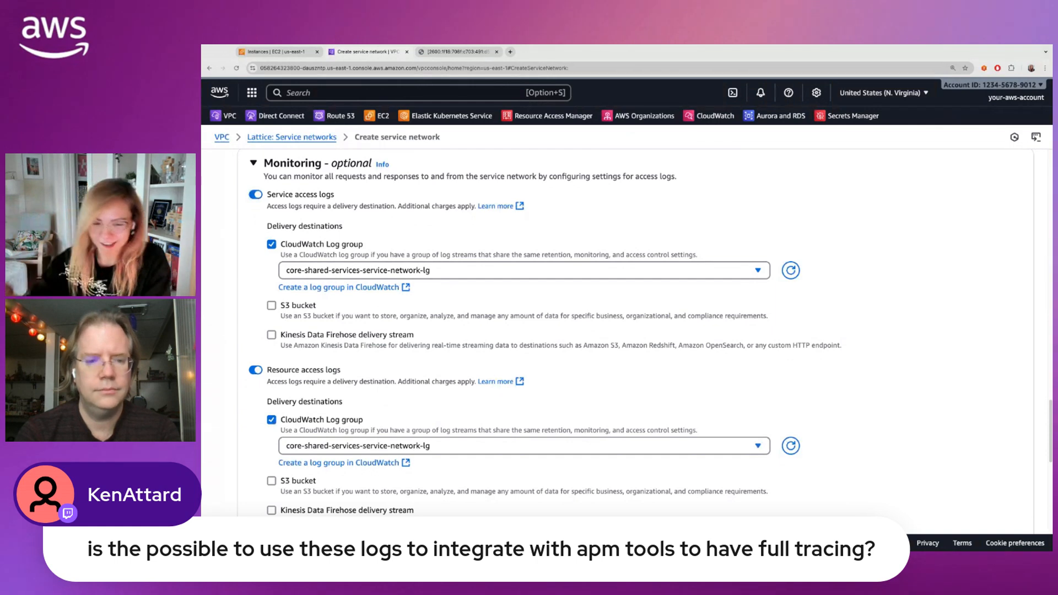
Review the configuration summary and create the service network core-shared-services-sn.
scroll(639, 342, "down", 1)
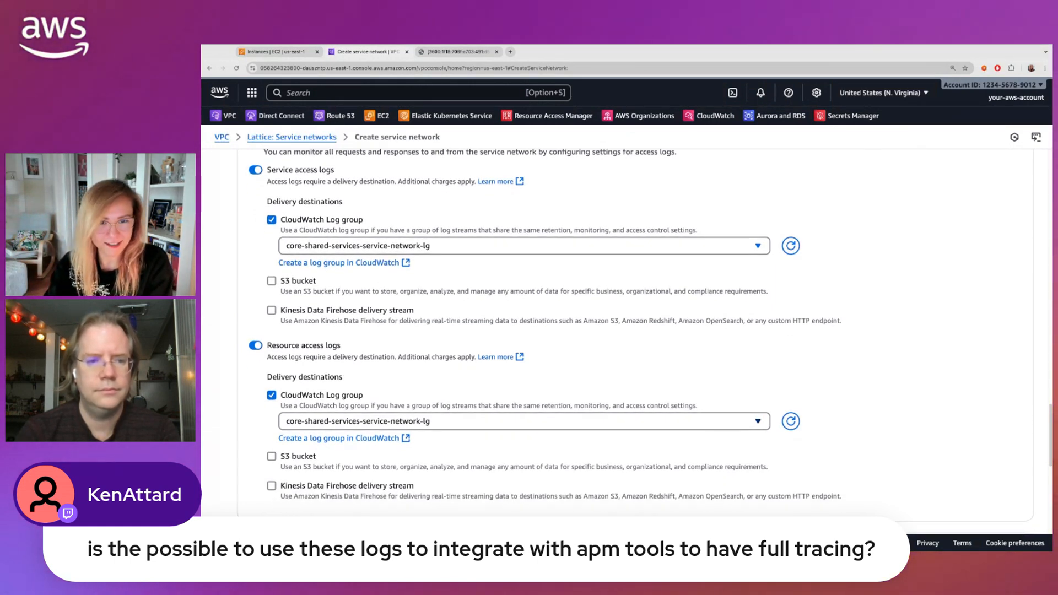
scroll(600, 457, "down", 5)
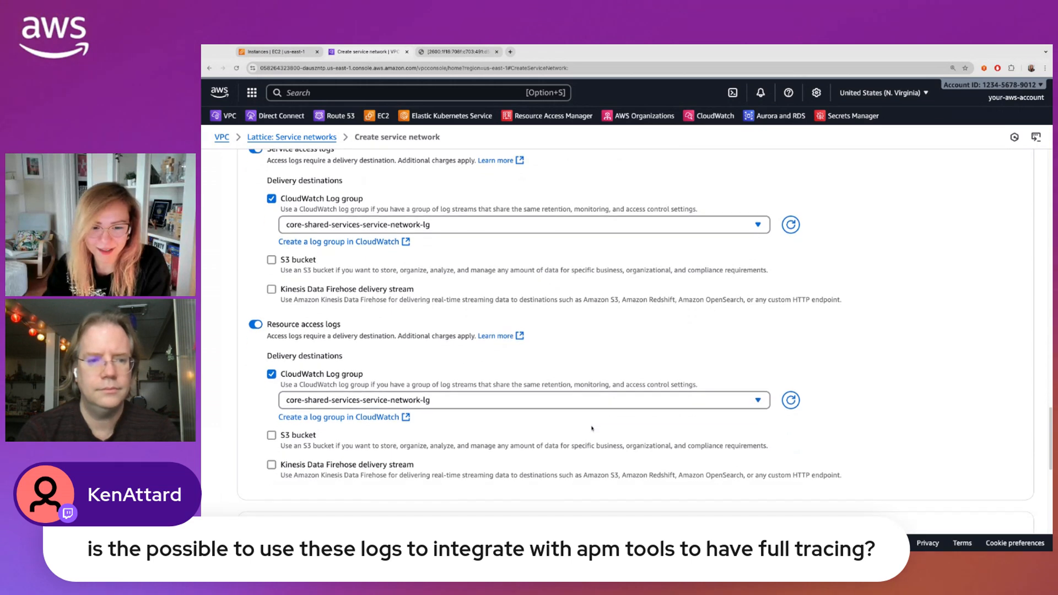
scroll(600, 457, "down", 4)
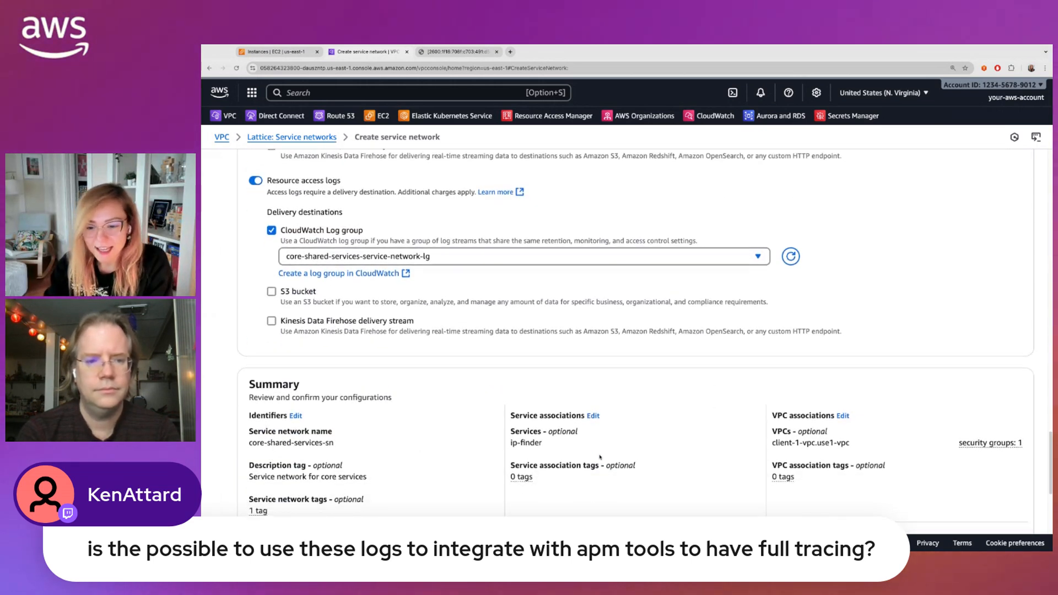
scroll(599, 456, "down", 1)
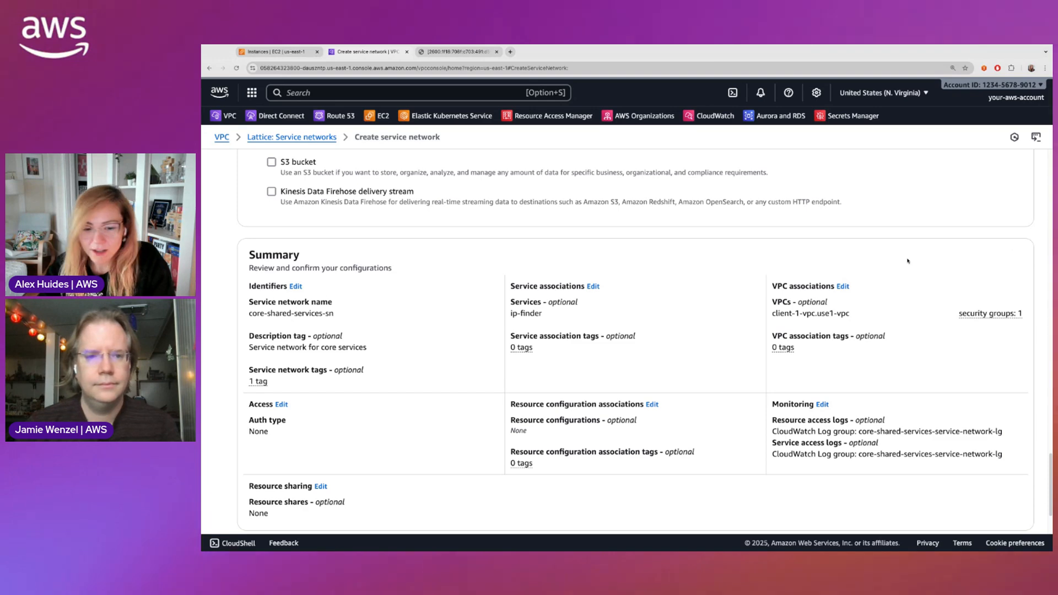
scroll(907, 261, "down", 2)
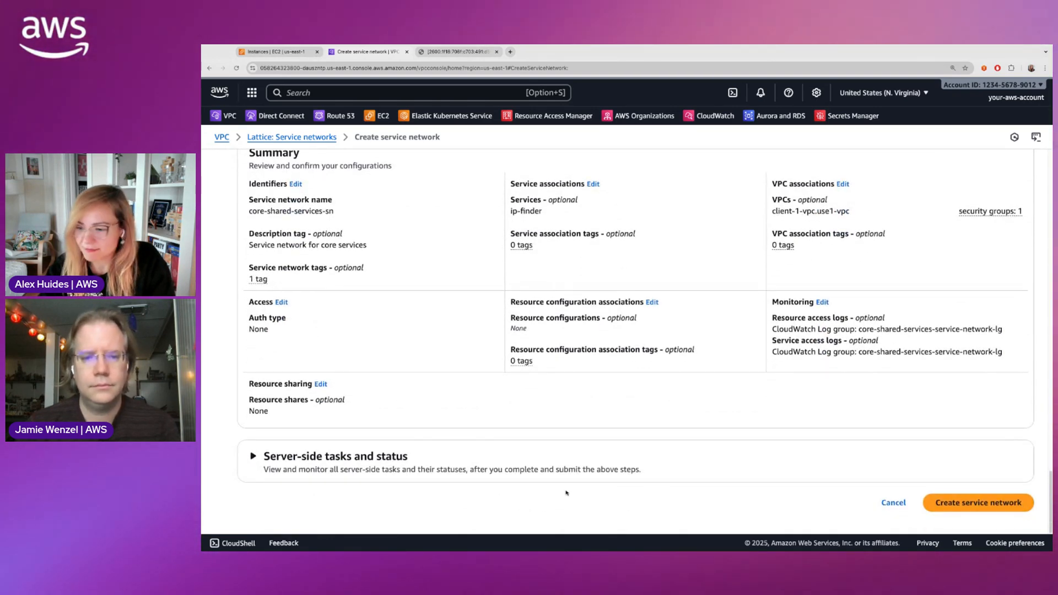
left_click(954, 502)
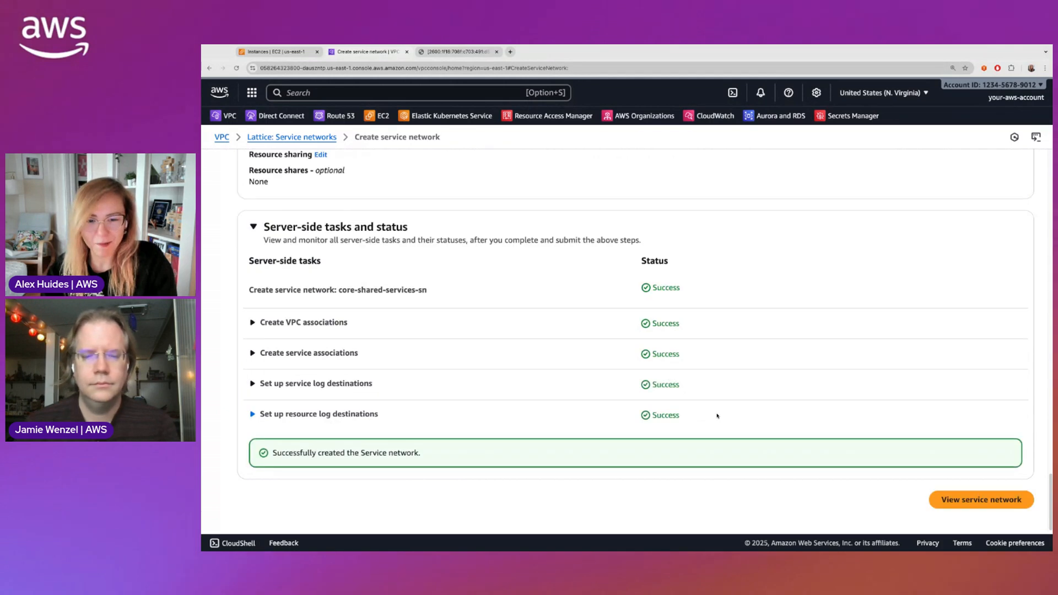
Open the new service network and examine its ip-finder service association, including status, domain name and custom domain name.
left_click(973, 501)
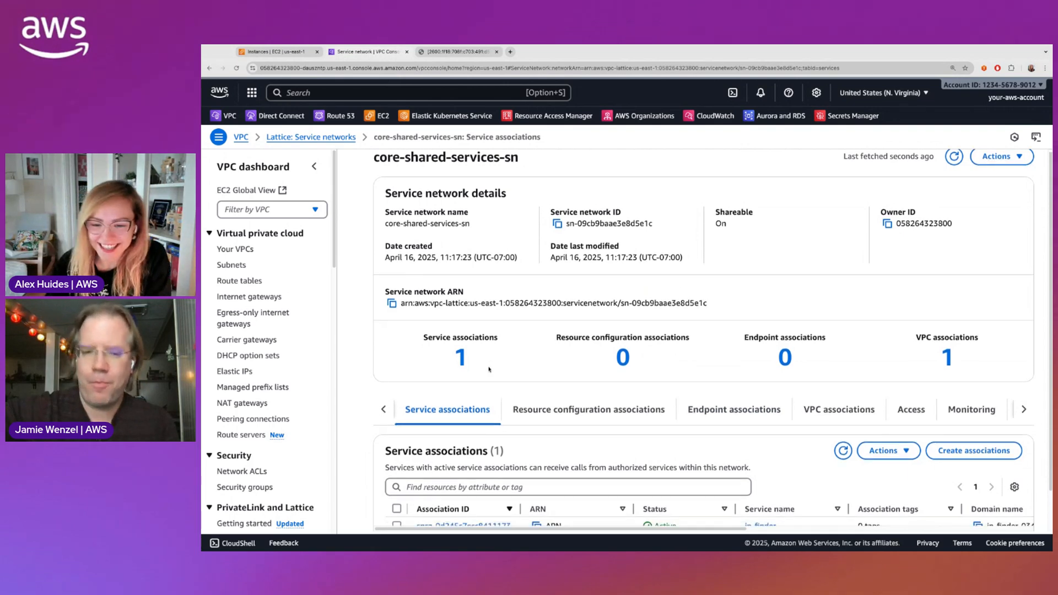
scroll(526, 493, "down", 1)
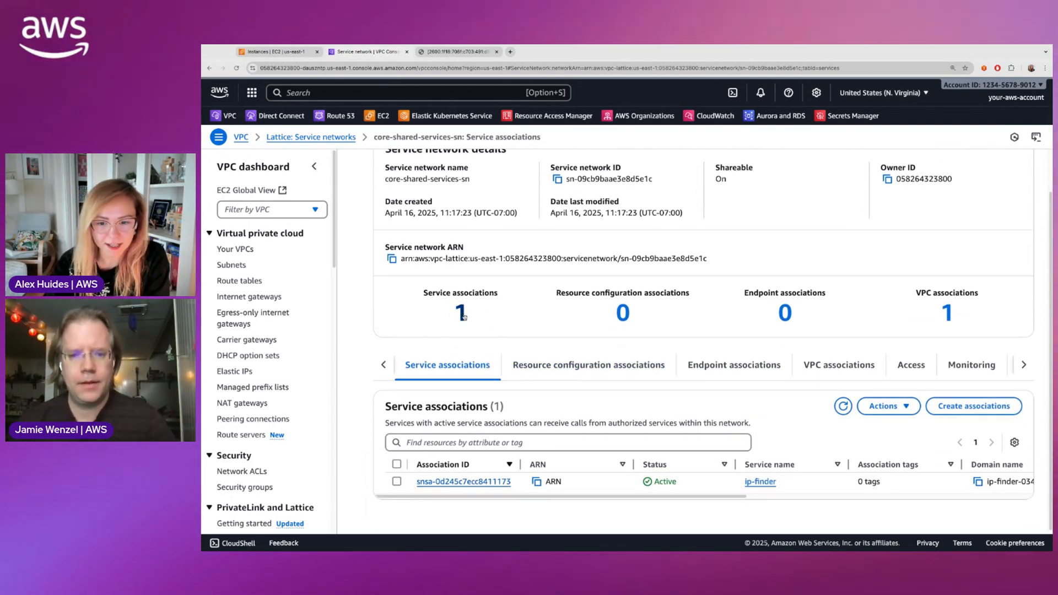
left_click_drag(519, 464, 535, 464)
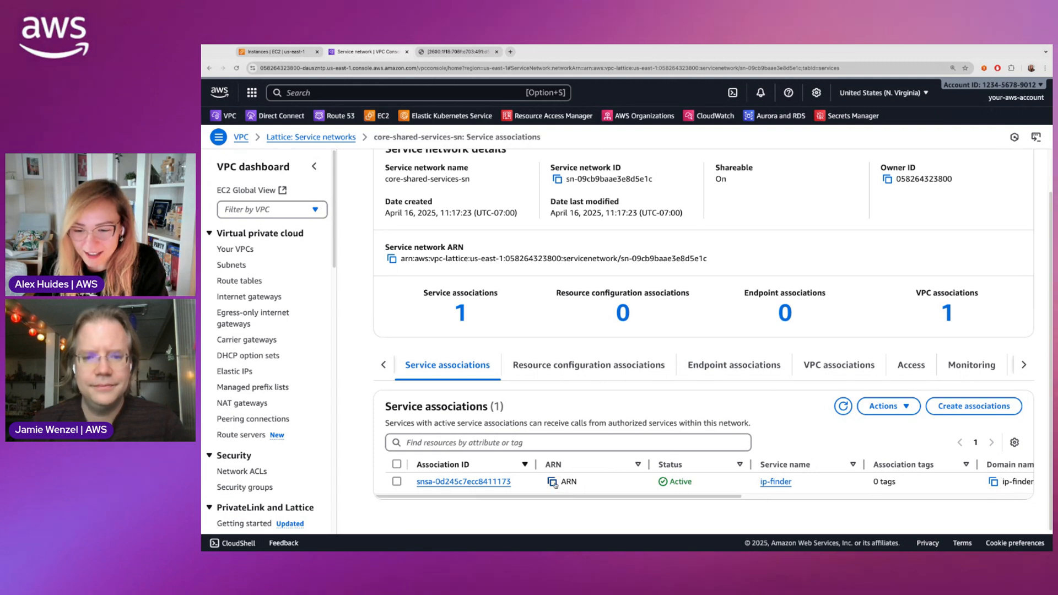
left_click_drag(563, 500, 626, 499)
scroll(662, 490, "right", 3)
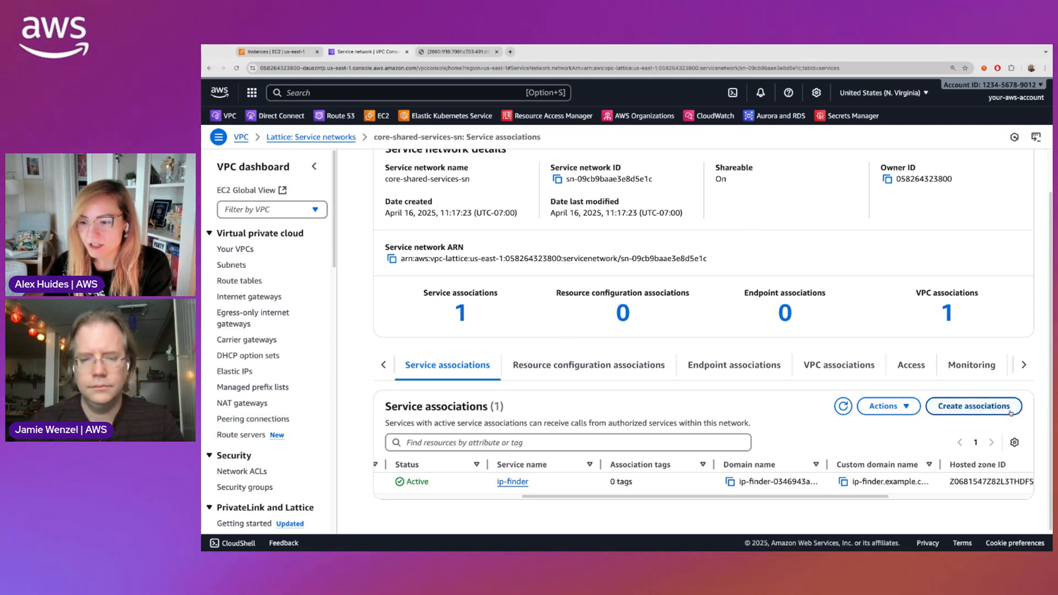
Examine the service network's VPC association, checking its status and the full VPC ID, and compare it with the service associations.
left_click(947, 312)
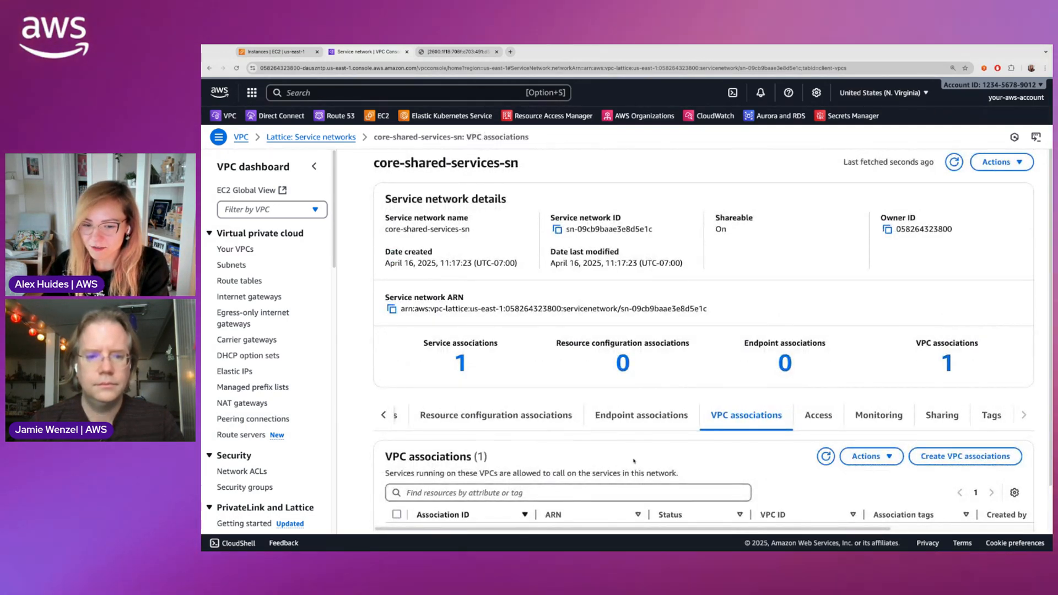
scroll(634, 462, "down", 1)
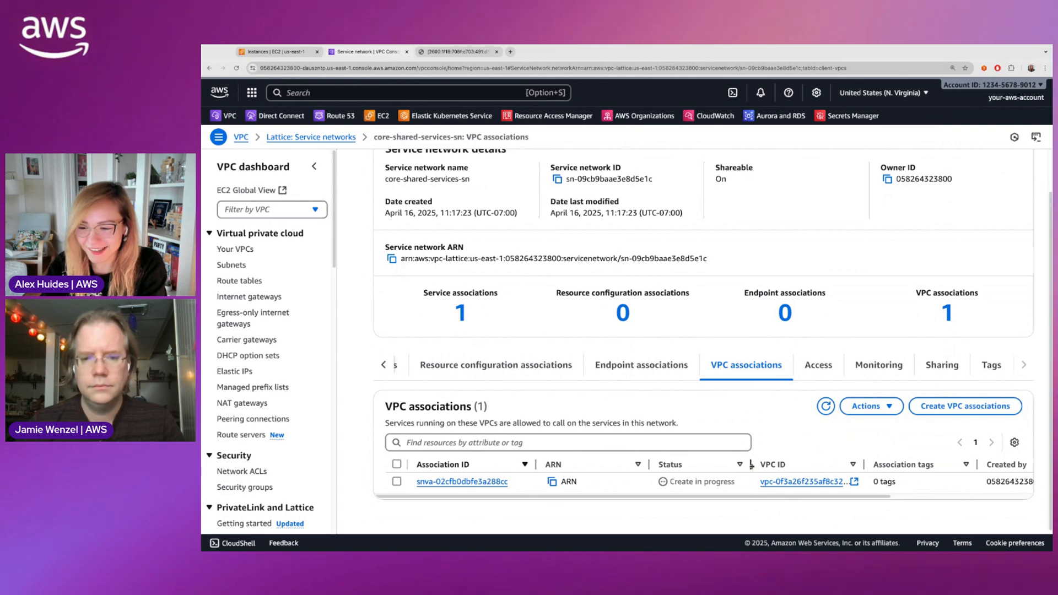
left_click_drag(751, 464, 779, 465)
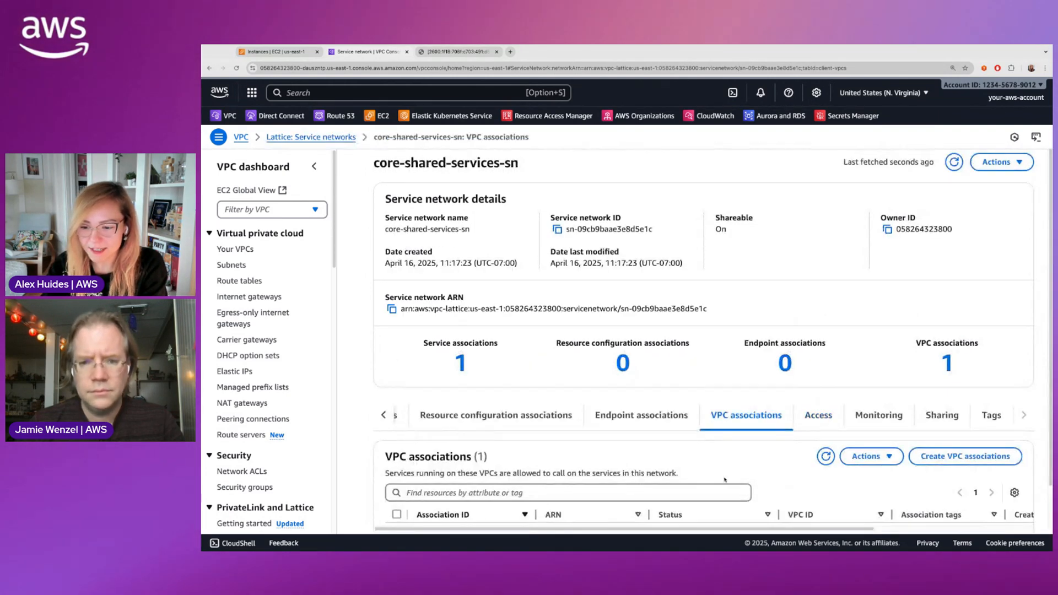
scroll(725, 479, "down", 1)
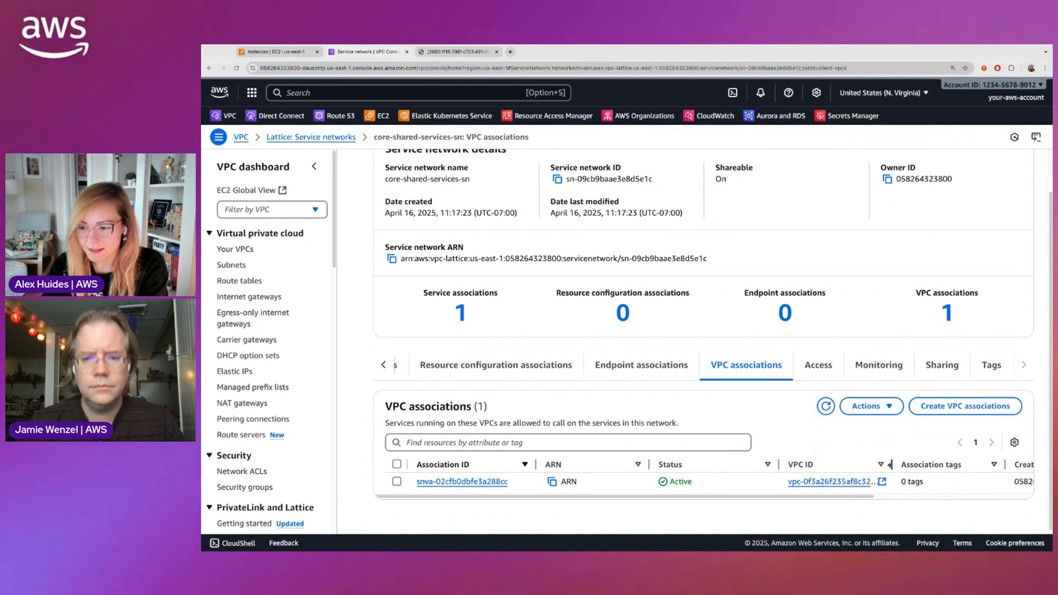
left_click_drag(892, 465, 917, 464)
scroll(819, 485, "right", 5)
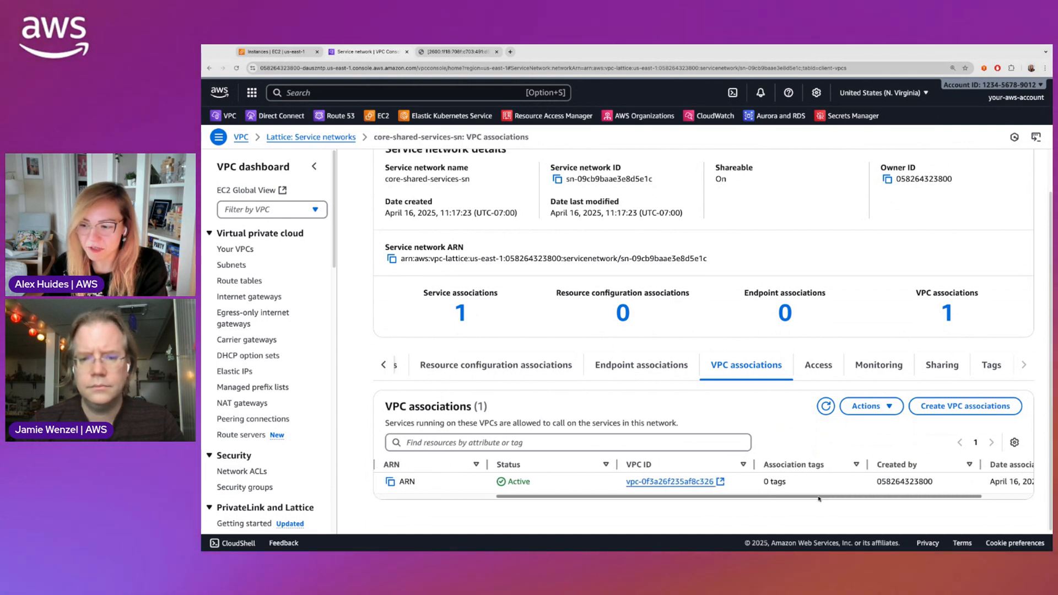
scroll(704, 481, "left", 10)
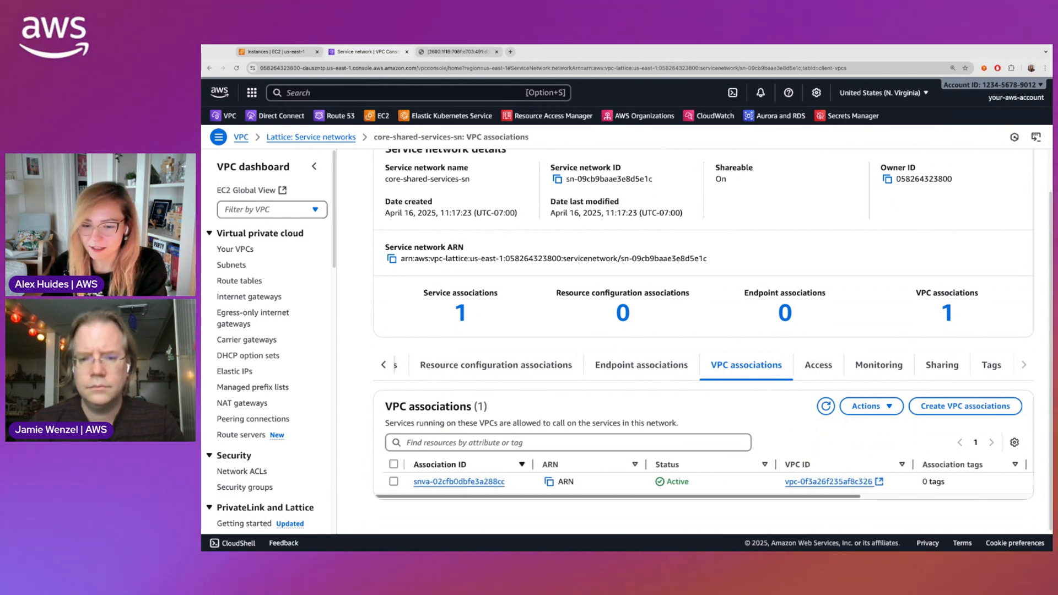
left_click(461, 314)
left_click(947, 363)
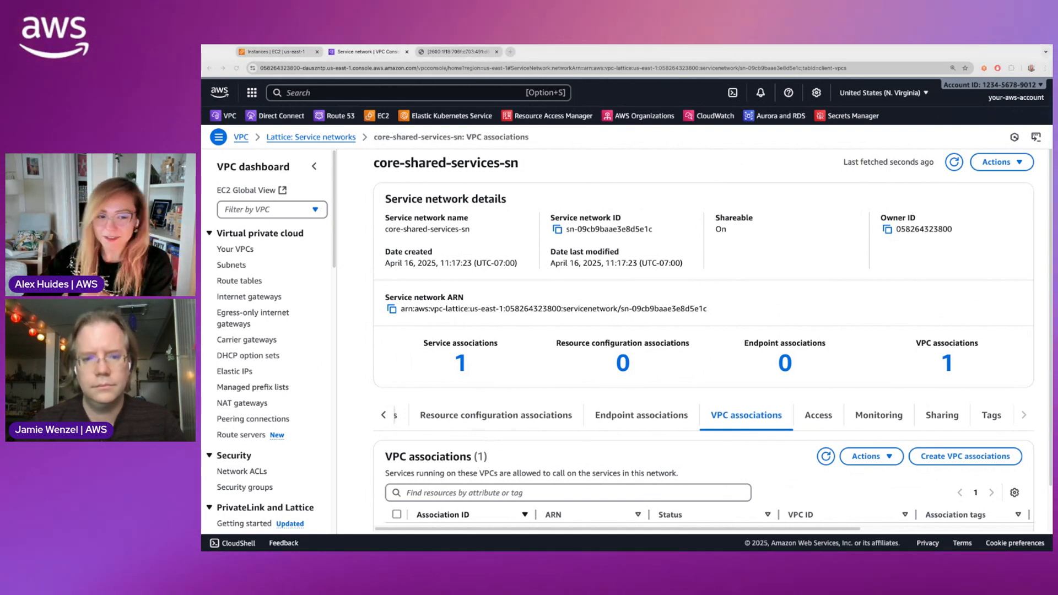
left_click(640, 365)
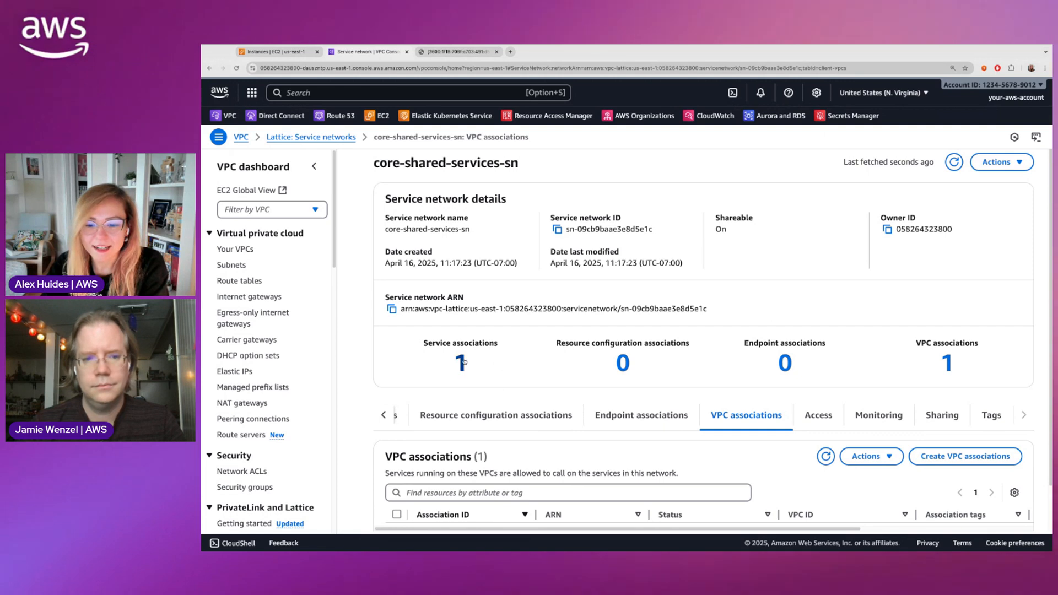
Open the ip-finder service among the Lattice services and copy its VPC Lattice domain name.
scroll(248, 416, "down", 5)
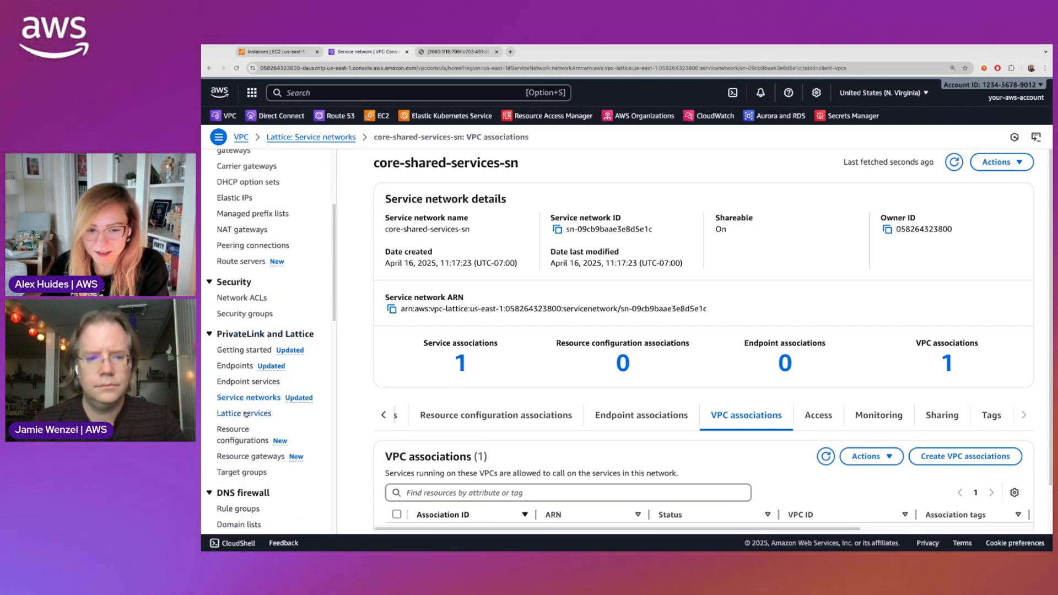
left_click(246, 413)
left_click(429, 243)
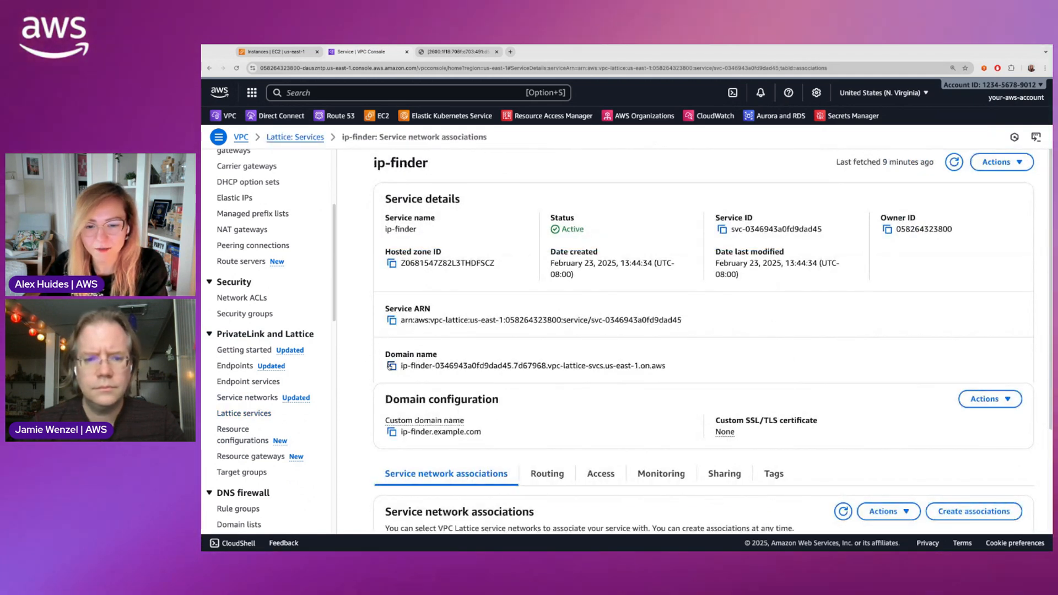
left_click(392, 367)
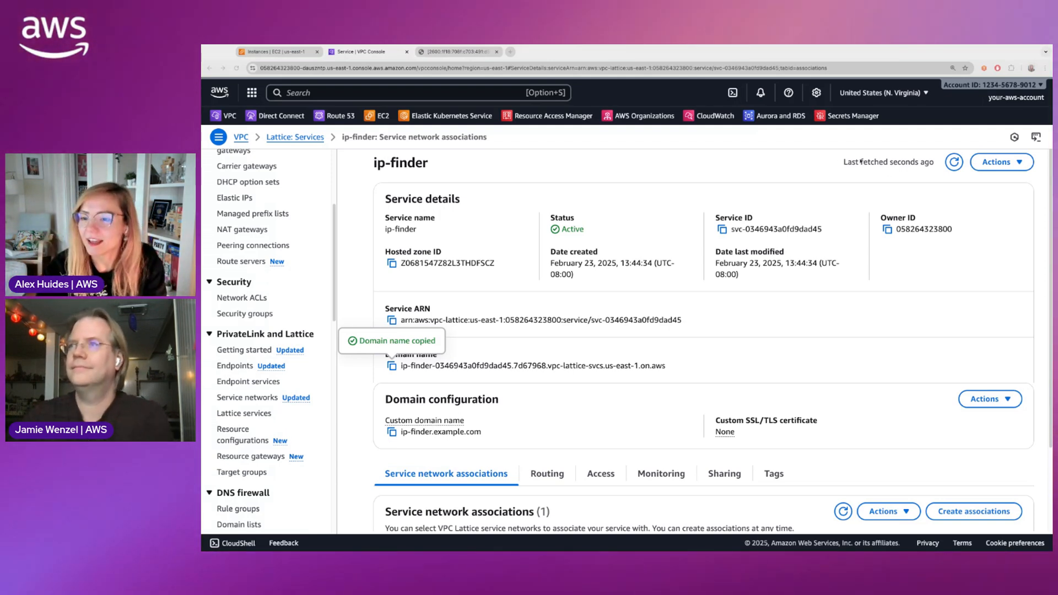
Connect to the EC2 instance client-1-vpc.use1 through EC2 Instance Connect over its IPv6 address as ec2-user.
left_click(279, 51)
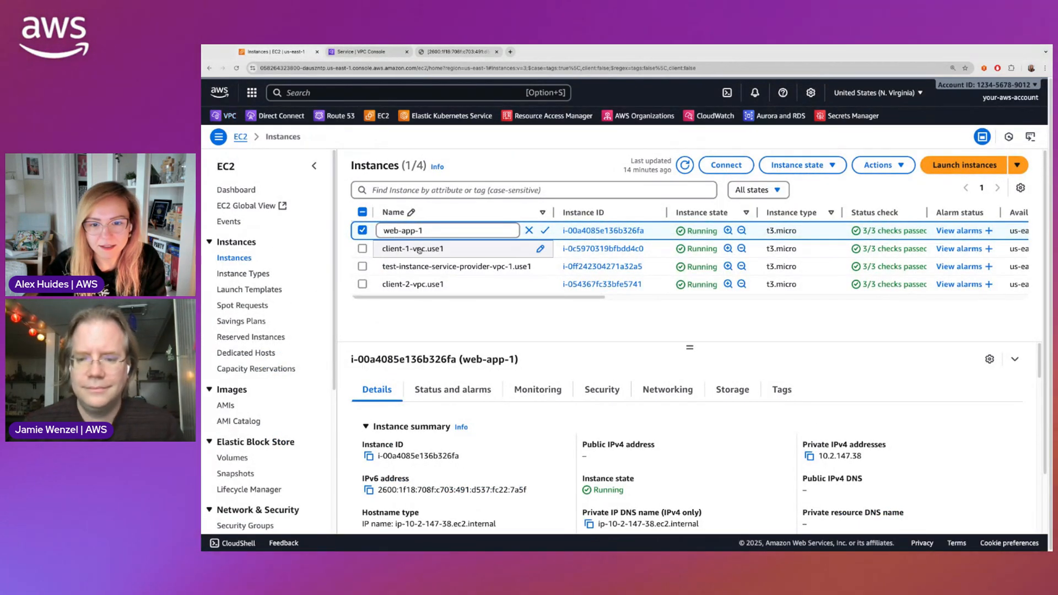
left_click(540, 248)
left_click(727, 166)
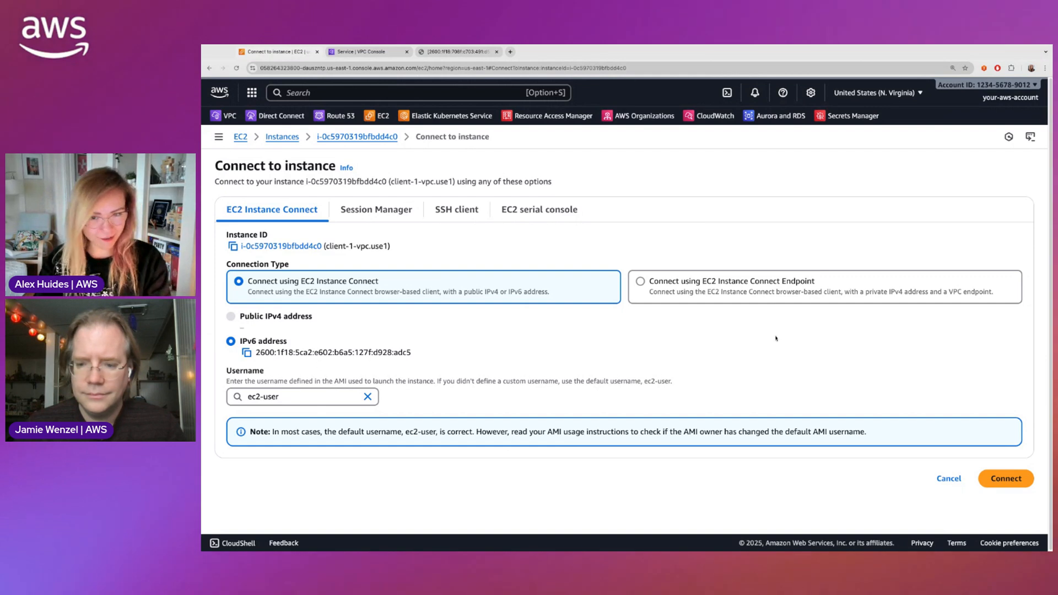
left_click(1006, 478)
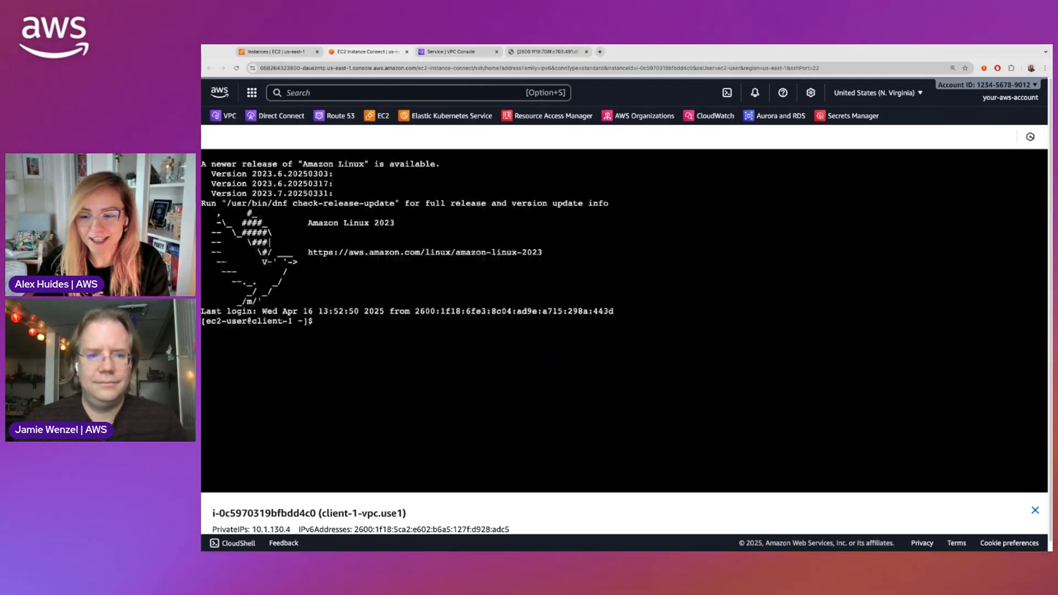
key("Return")
key("Return")
key("Return")
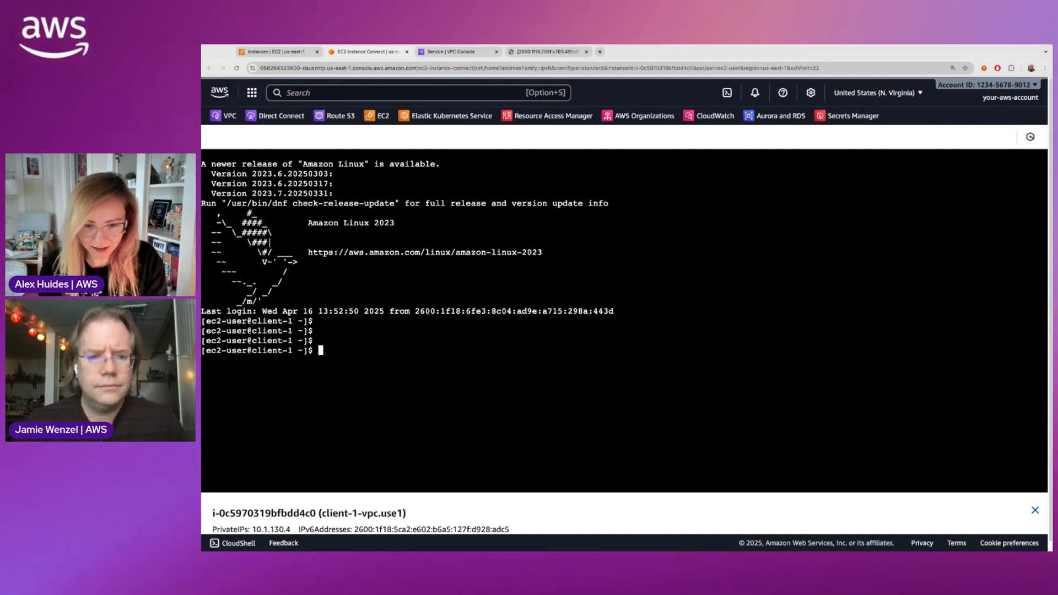
Test the ip-finder service from client-1 by running curl 'ip-finder-0346943a0fd9dad45.7d67968.vpc-lattice-svcs.us-east-1.on.aws:80'.
key("super+Tab")
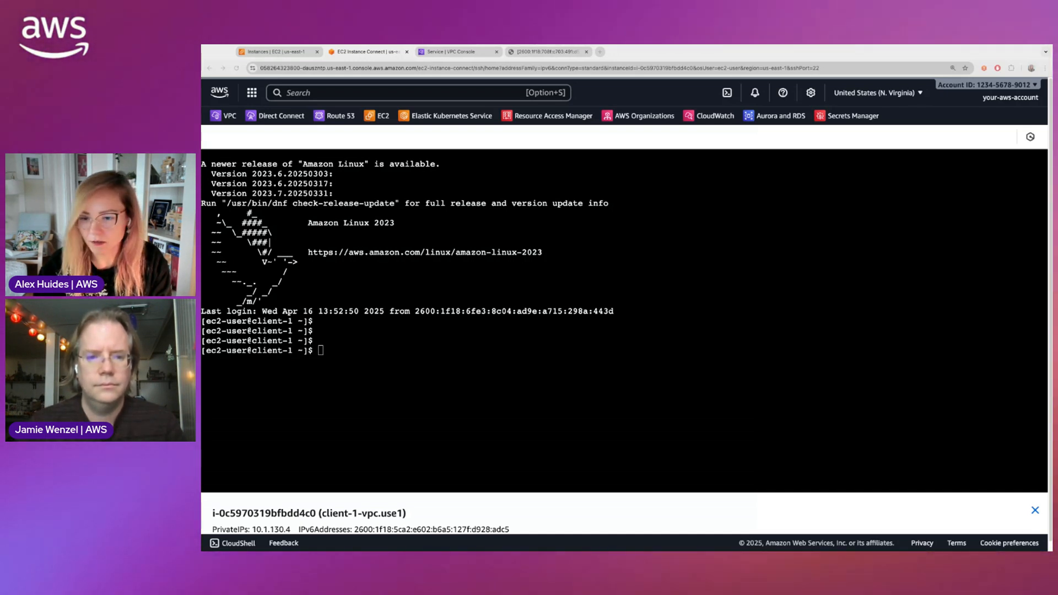
type("cult")
key("BackSpace")
key("BackSpace")
type("rl ")
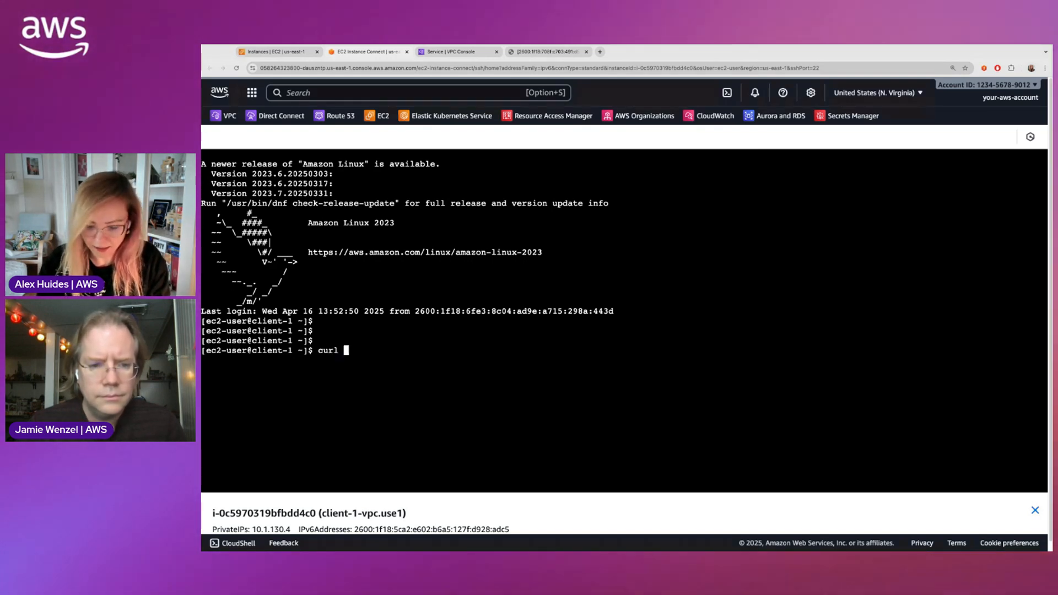
type("'")
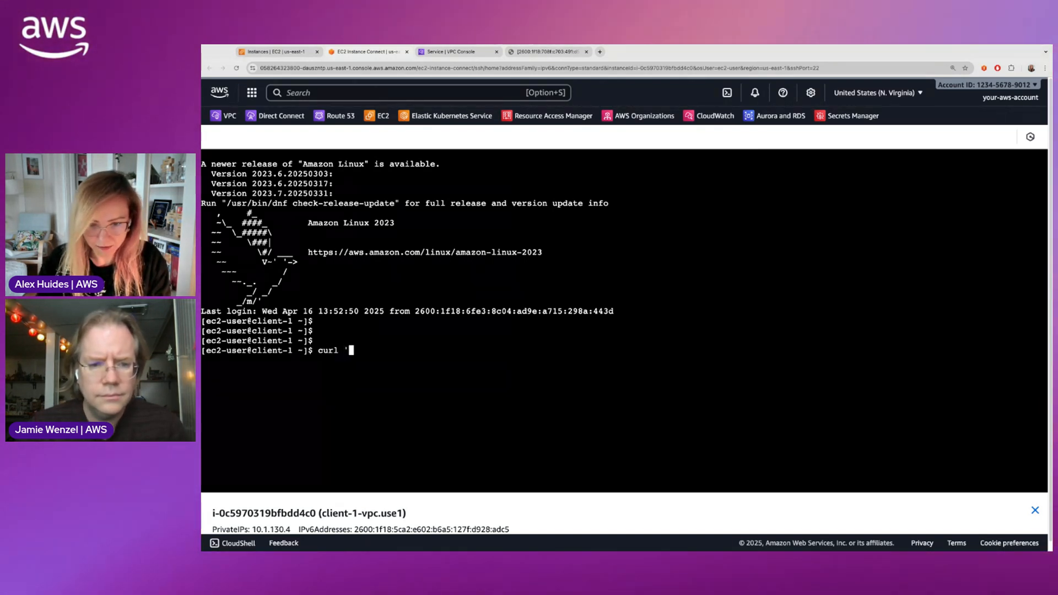
key("super+v")
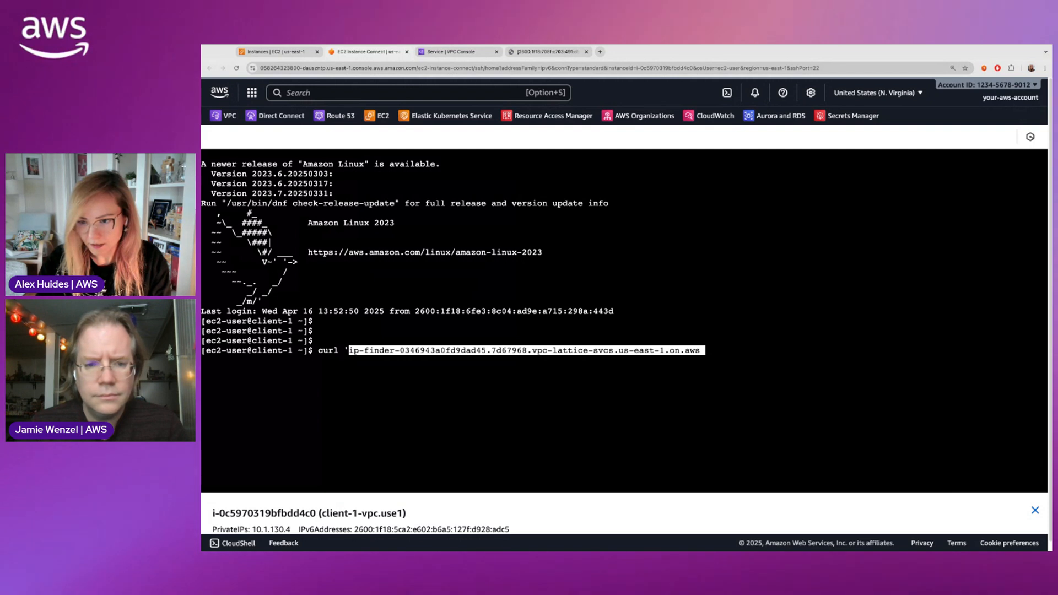
type("'")
key("Left")
type(":80")
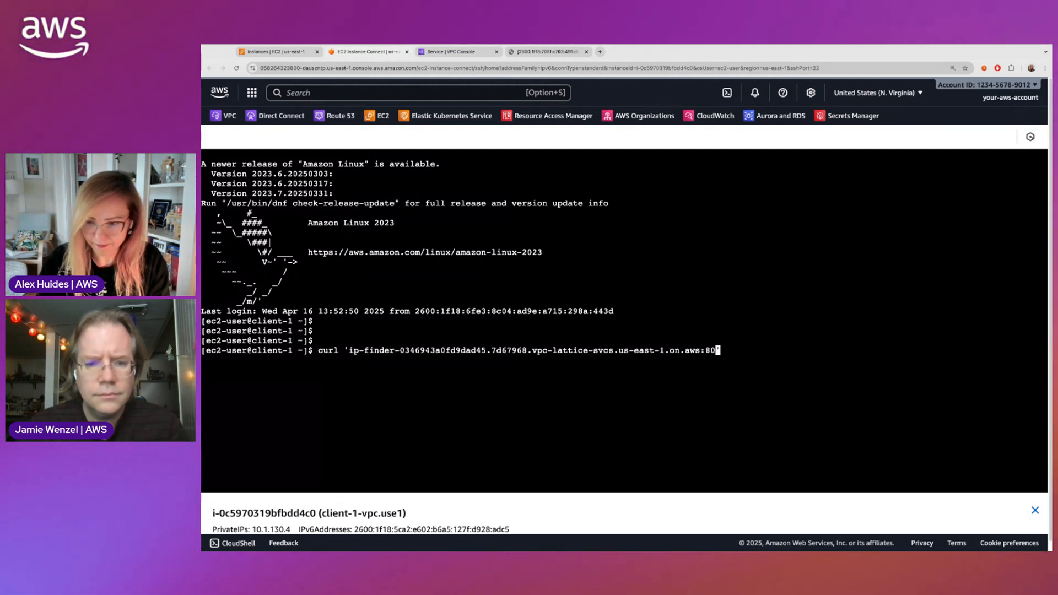
key("Return")
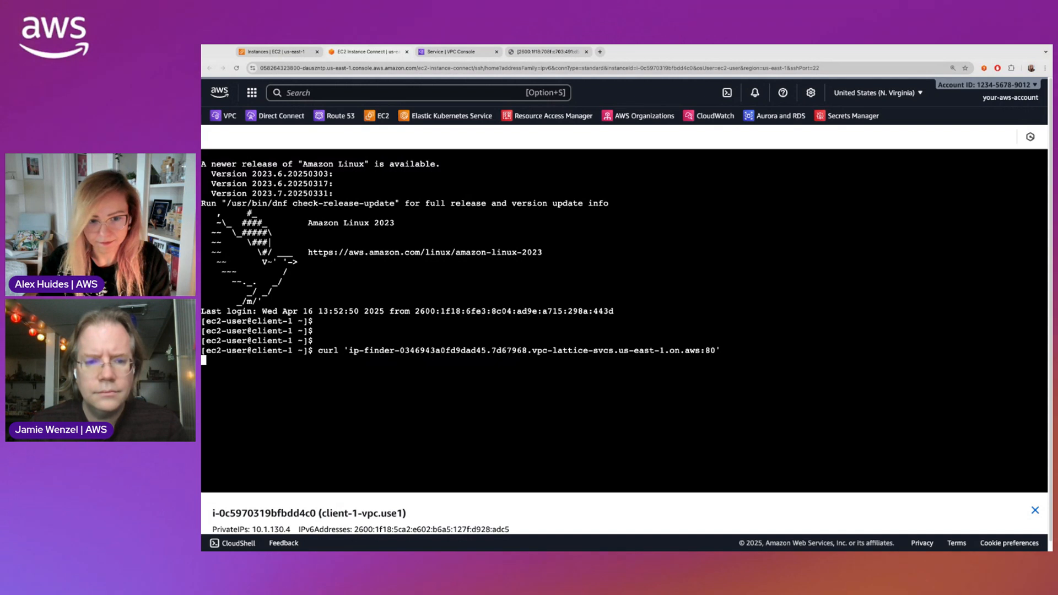
key("Return")
key("Return")
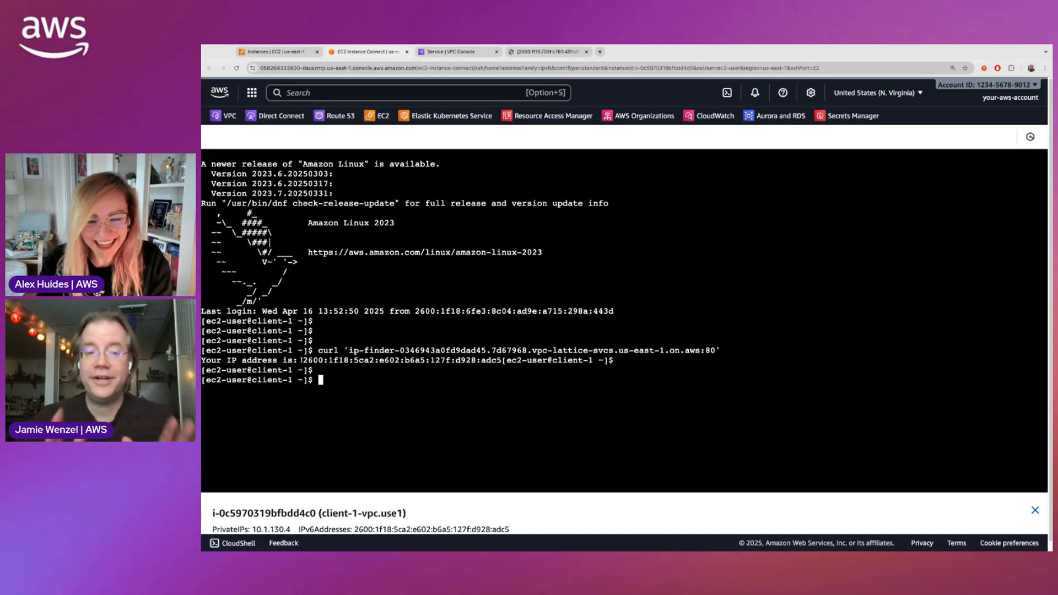
Run ifconfig on client-1 and compare the ens5 interface's global IPv6 address with the address returned by curl.
left_click_drag(385, 360, 502, 361)
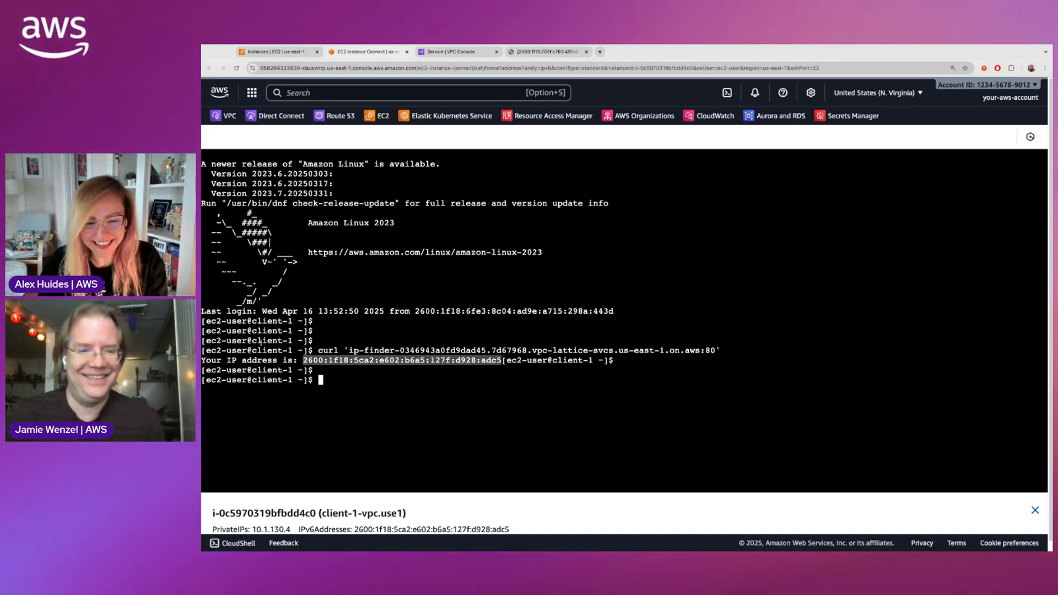
left_click(341, 381)
type("ifconfig")
key("Return")
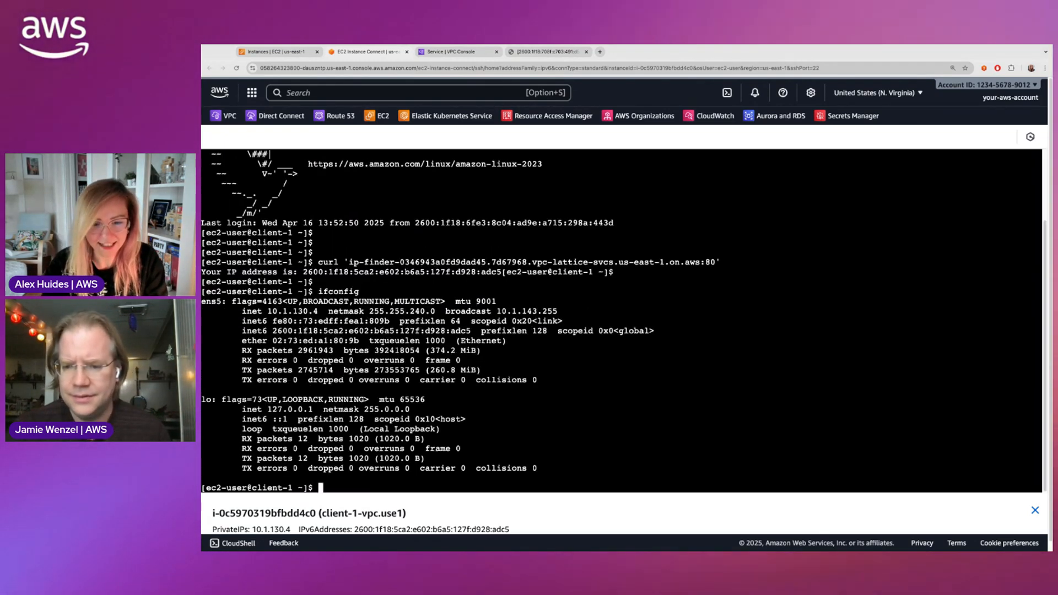
left_click_drag(272, 332, 471, 332)
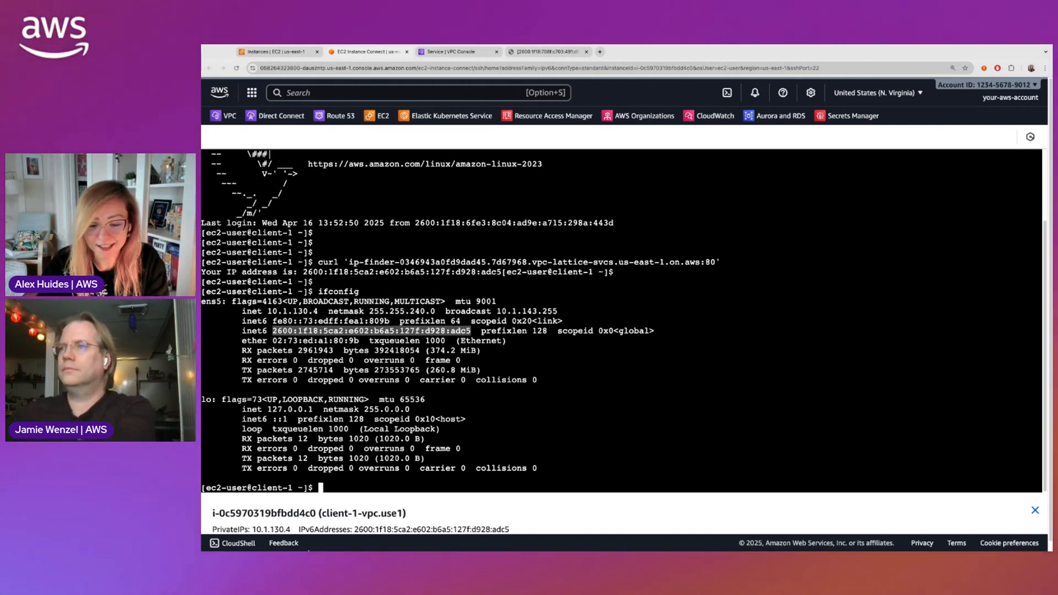
left_click(200, 447)
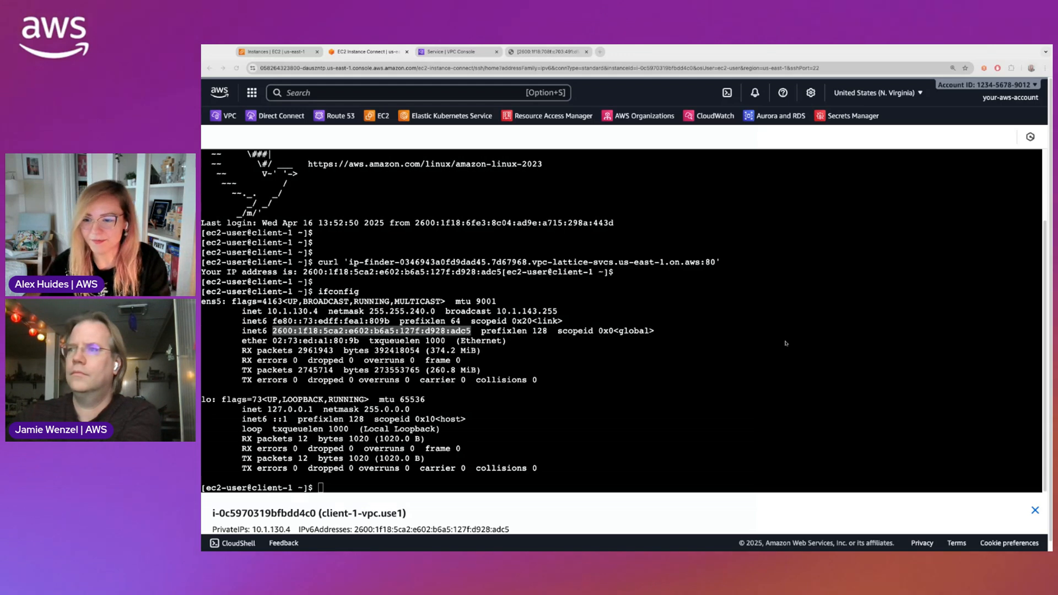
key("Return")
key("Return")
key("Return")
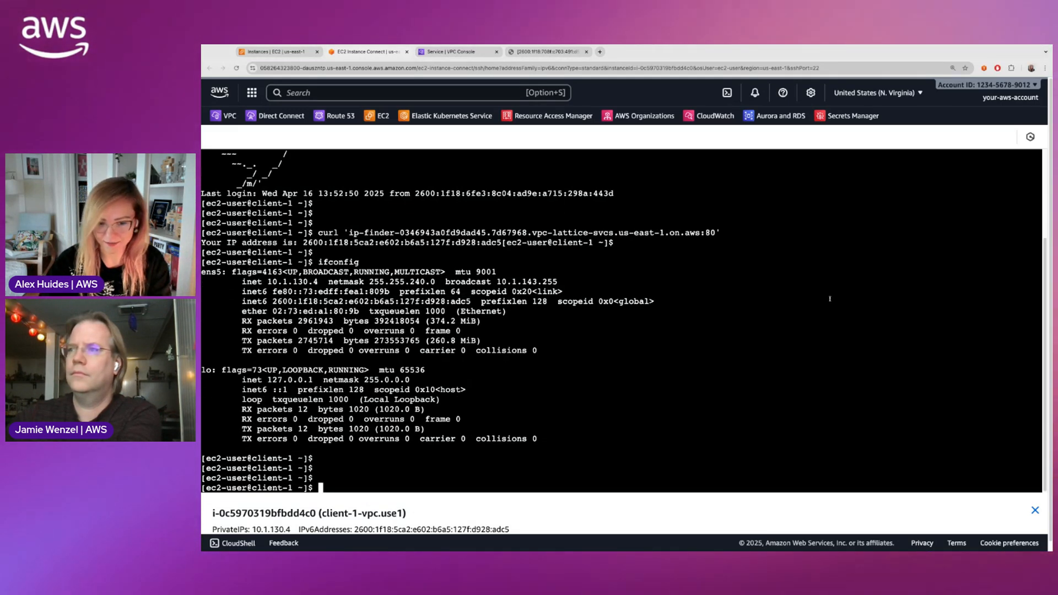
left_click(203, 268)
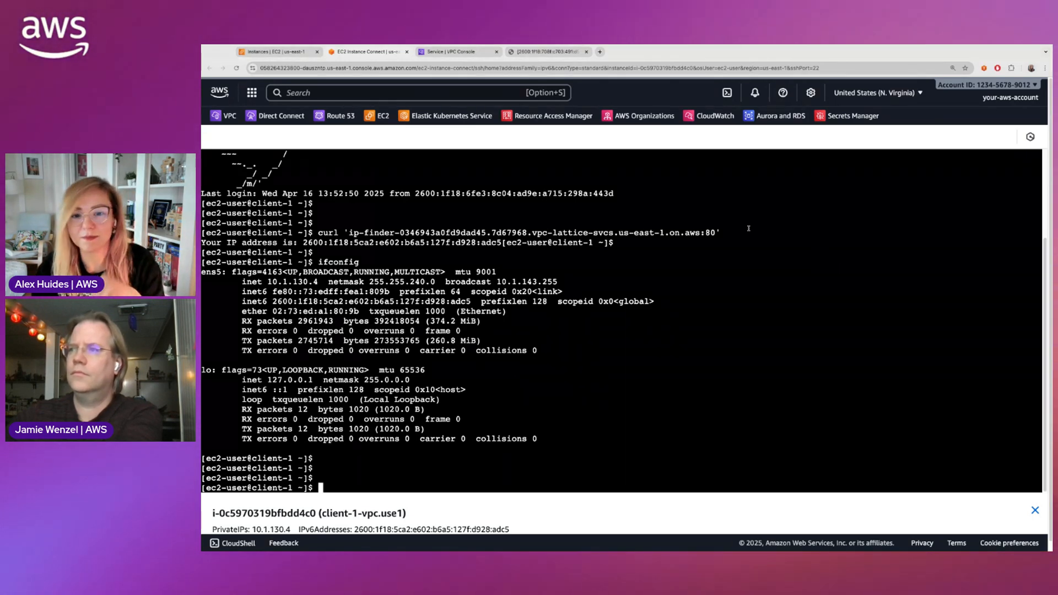
Return to the ip-finder service details in the VPC console and copy its custom domain name.
left_click(371, 53)
left_click(449, 51)
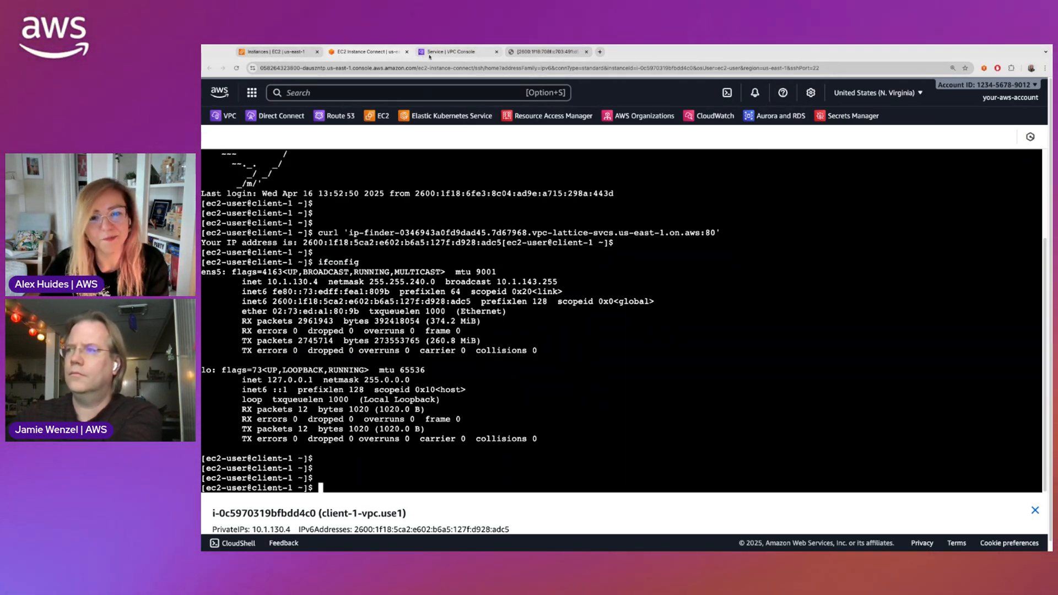
left_click(202, 377)
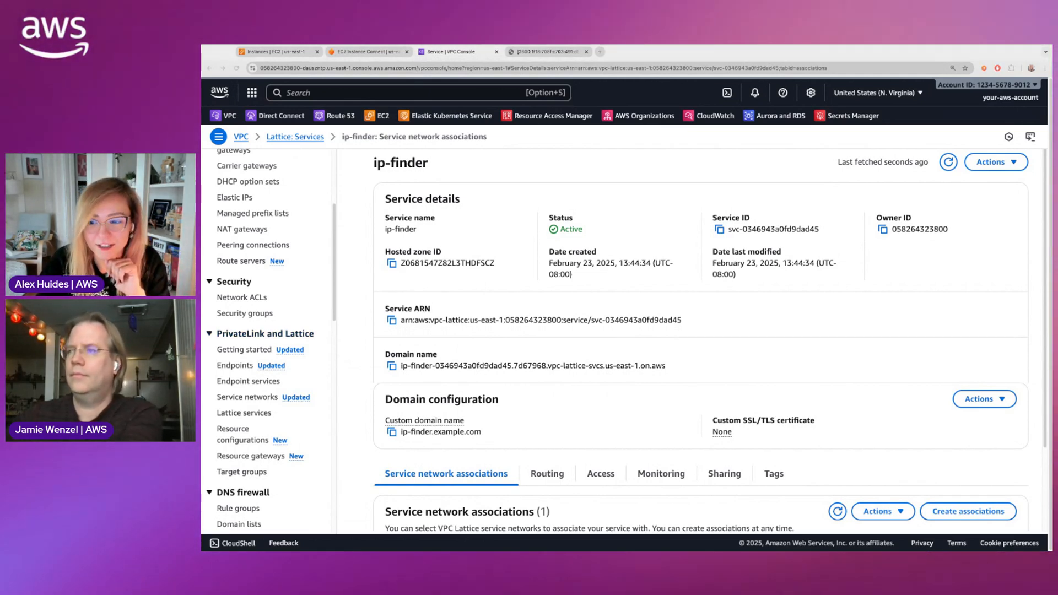
left_click(787, 315)
left_click(392, 432)
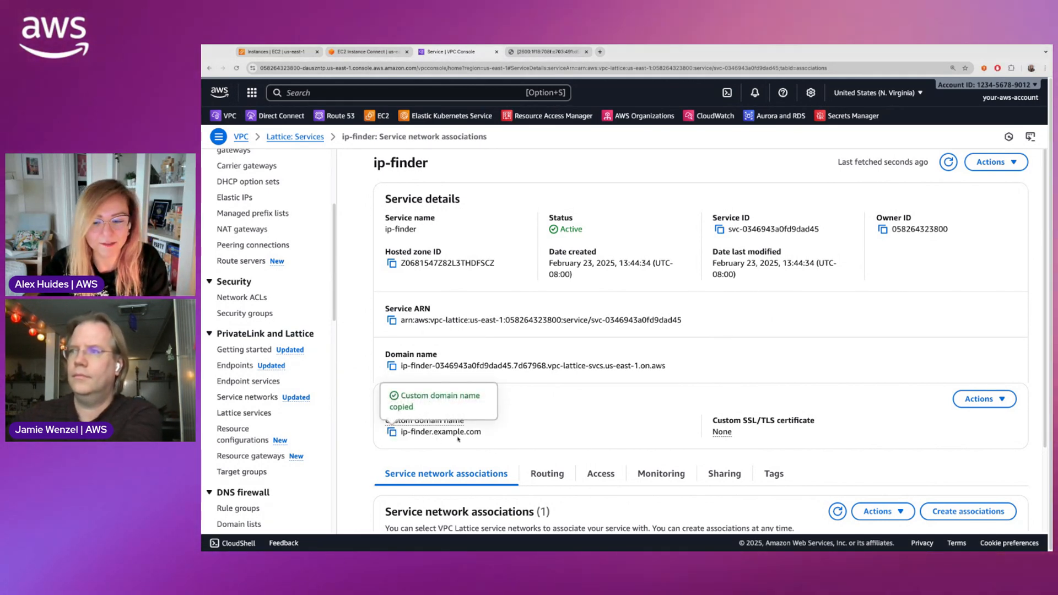
left_click(202, 373)
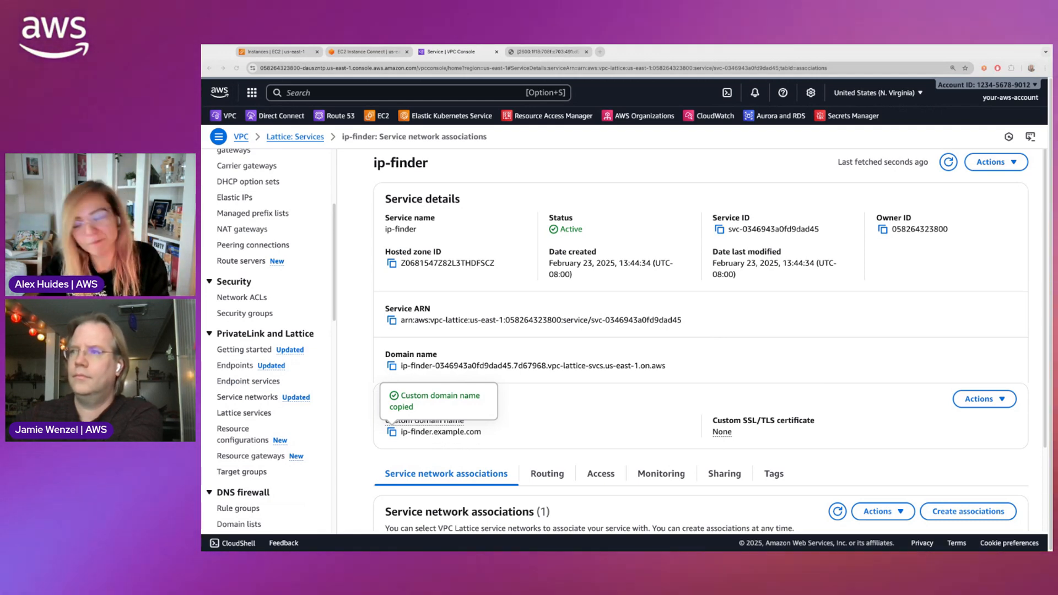
left_click(817, 316)
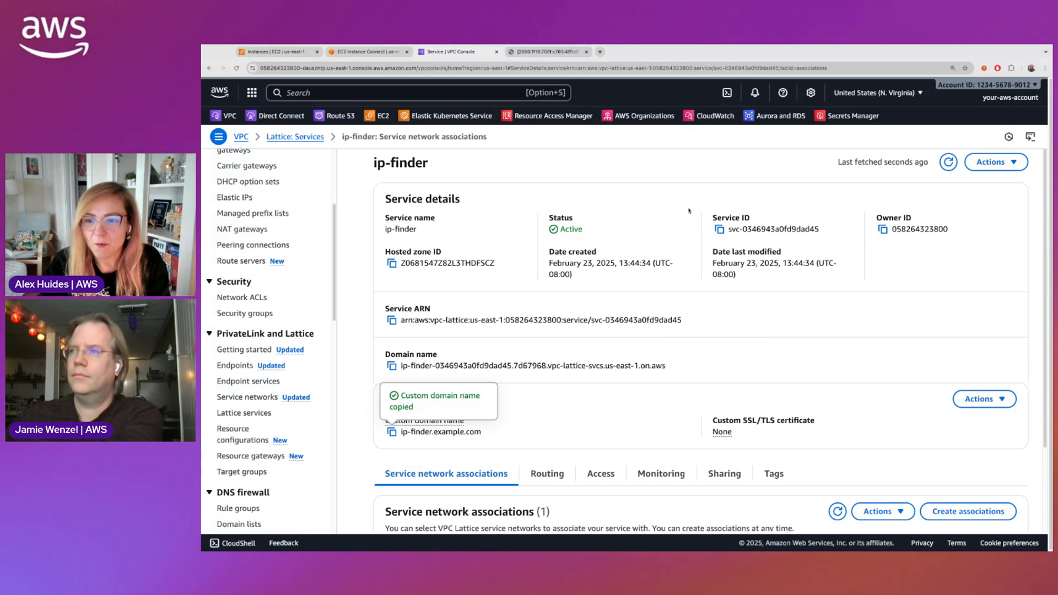
Create a Route 53 profile named core-shared-services-use1 without tags.
left_click(331, 118)
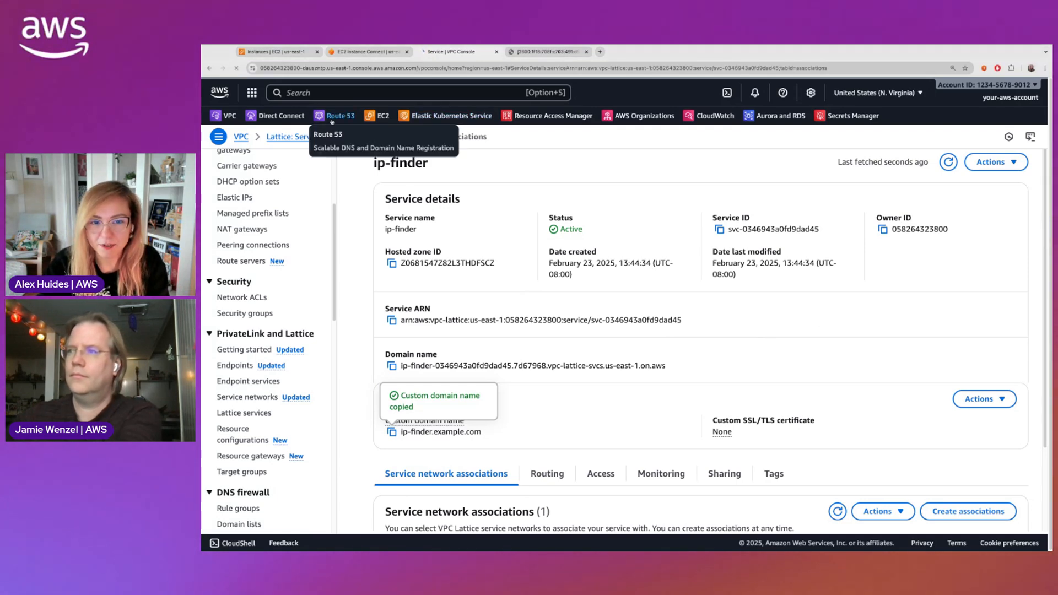
left_click(217, 138)
left_click(232, 240)
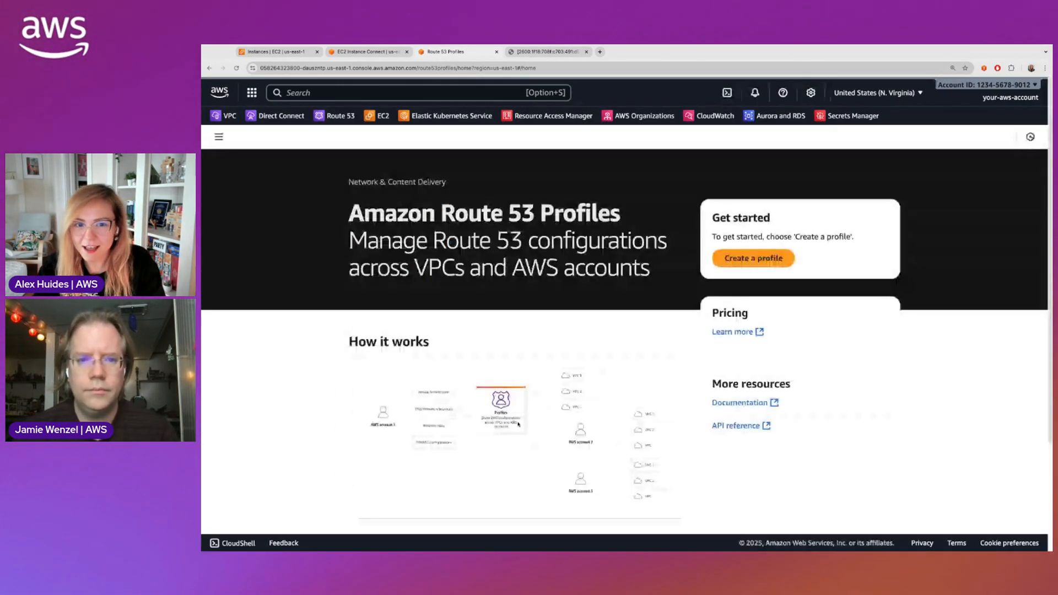
left_click(747, 260)
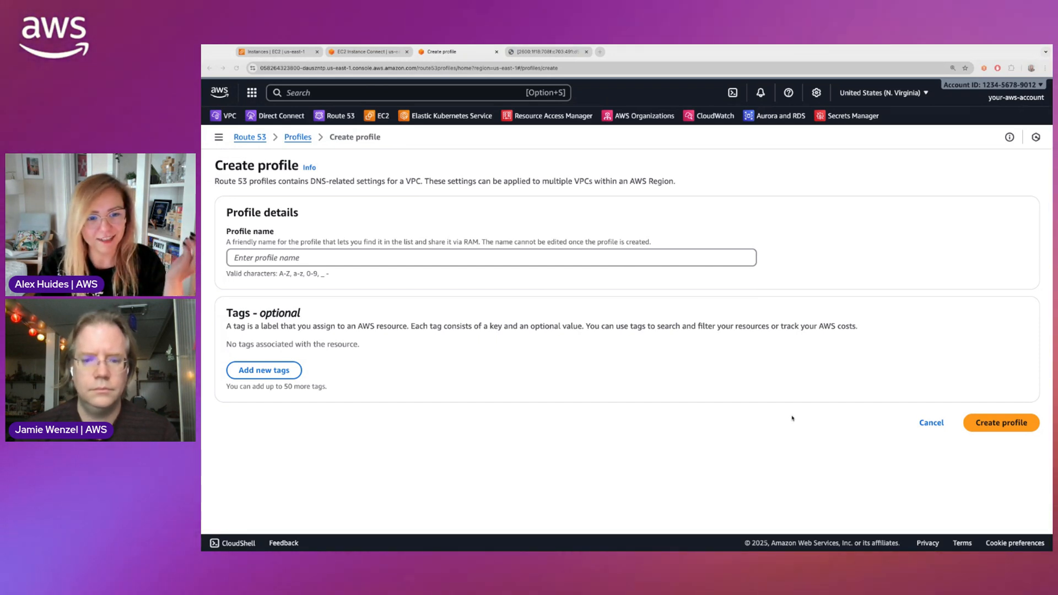
left_click(243, 252)
type("core")
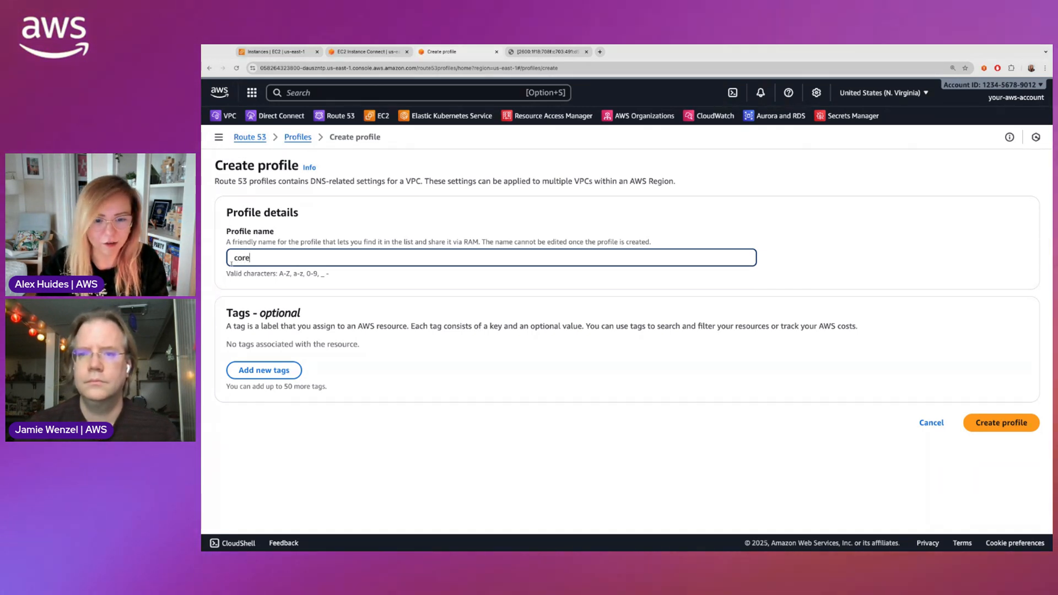
left_click(328, 279)
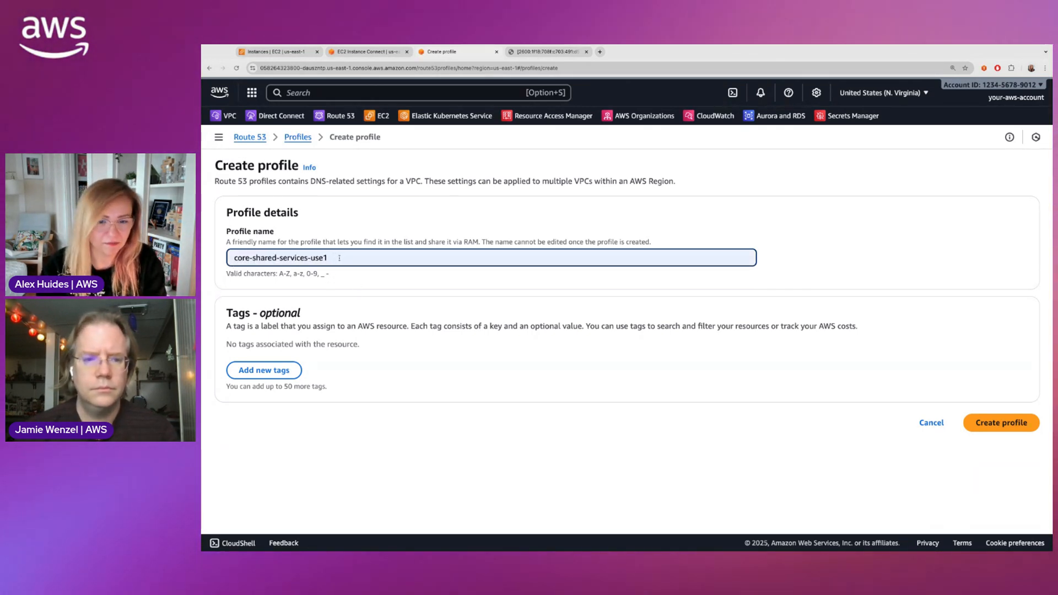
left_click(1003, 424)
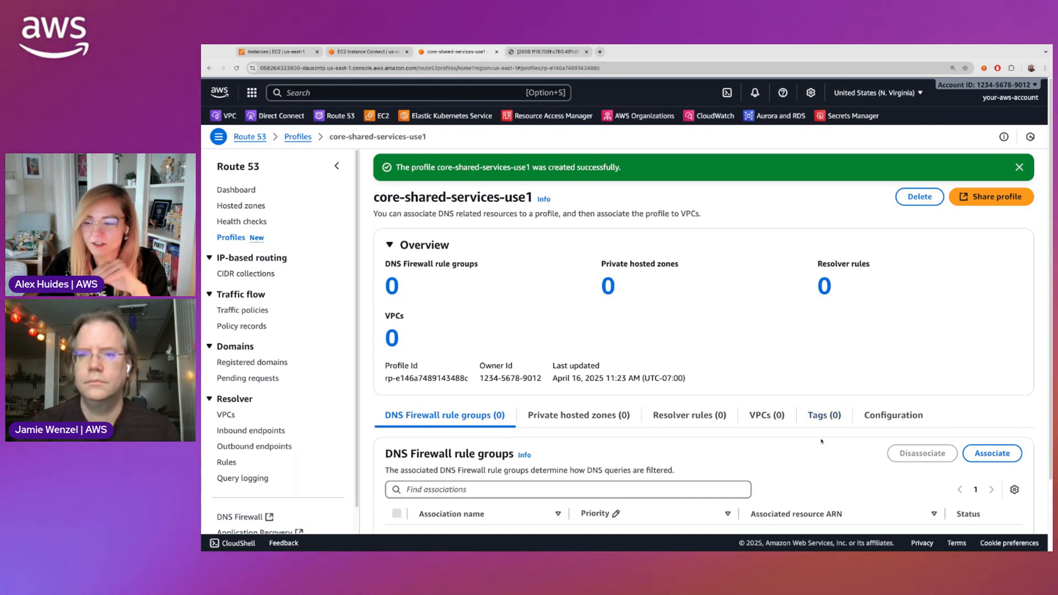
Start creating a Route 53 hosted zone with the domain name ip-finder.example.com.
scroll(818, 448, "down", 1)
scroll(560, 425, "down", 2)
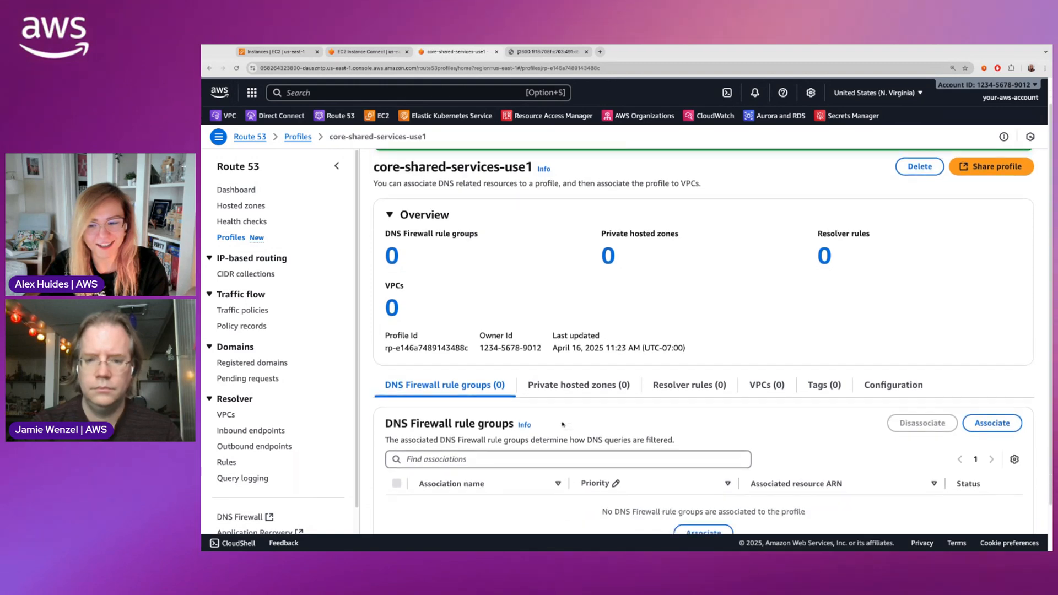
scroll(562, 424, "up", 2)
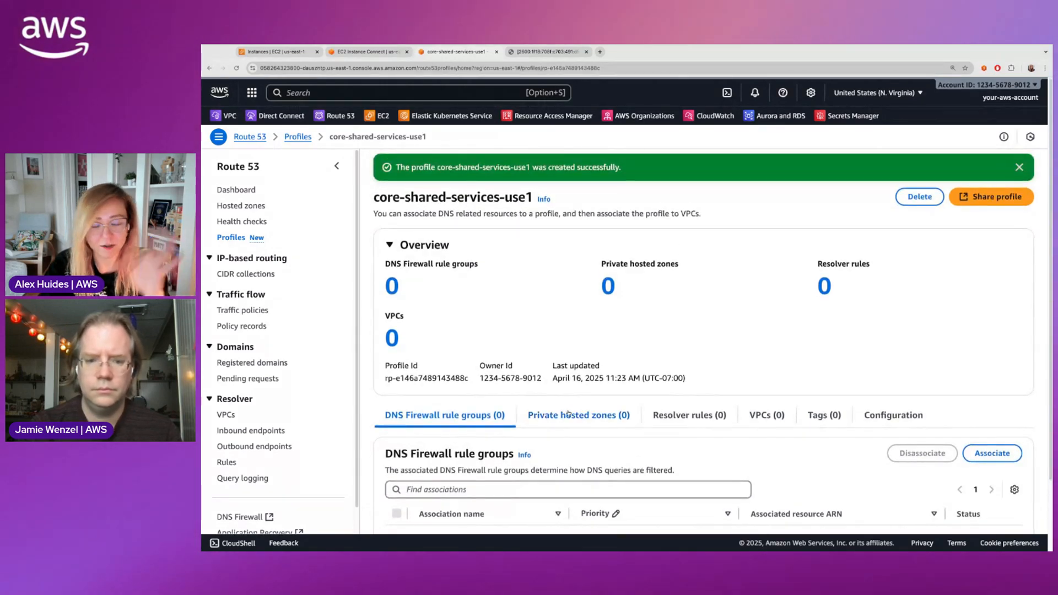
left_click(246, 211)
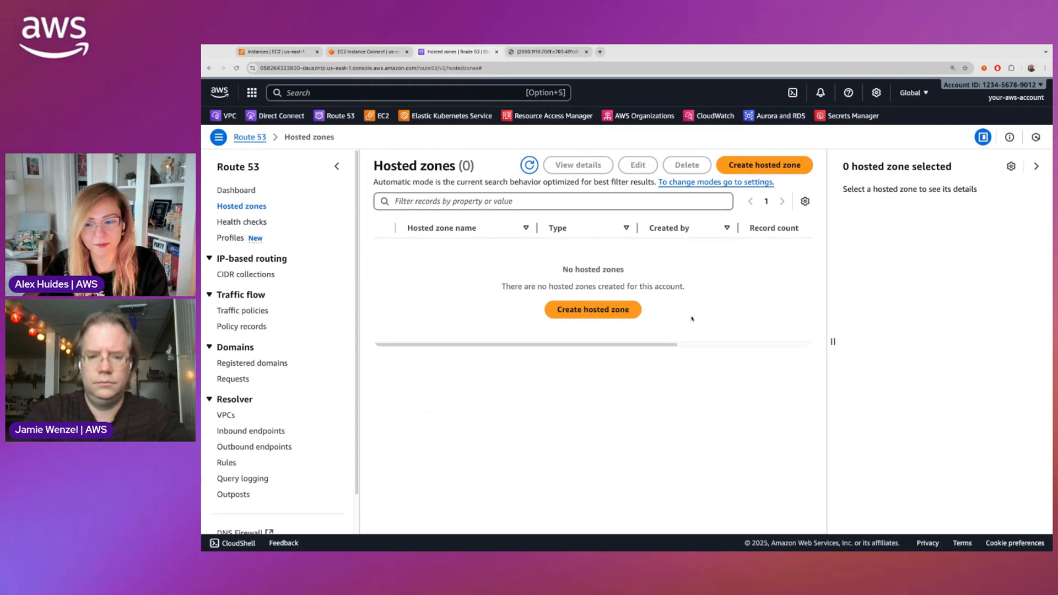
left_click(568, 313)
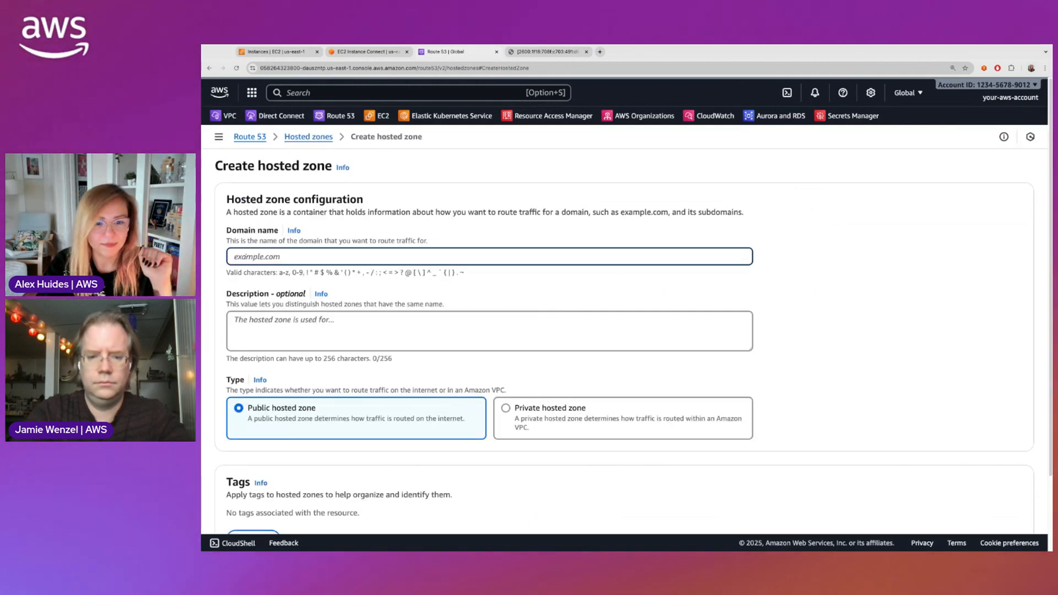
type("ip-finder.example.com")
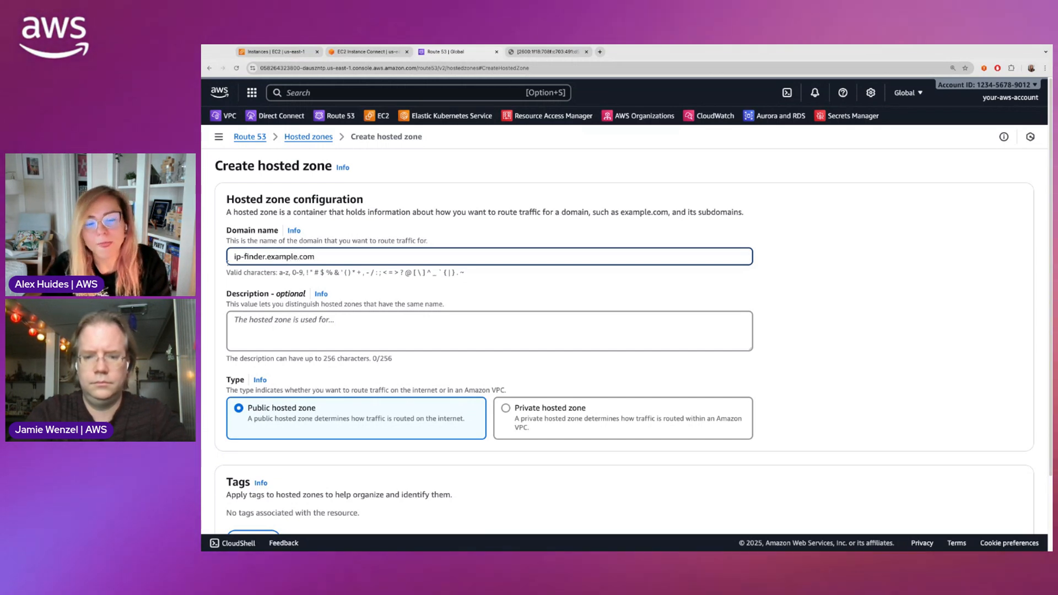
left_click(200, 269)
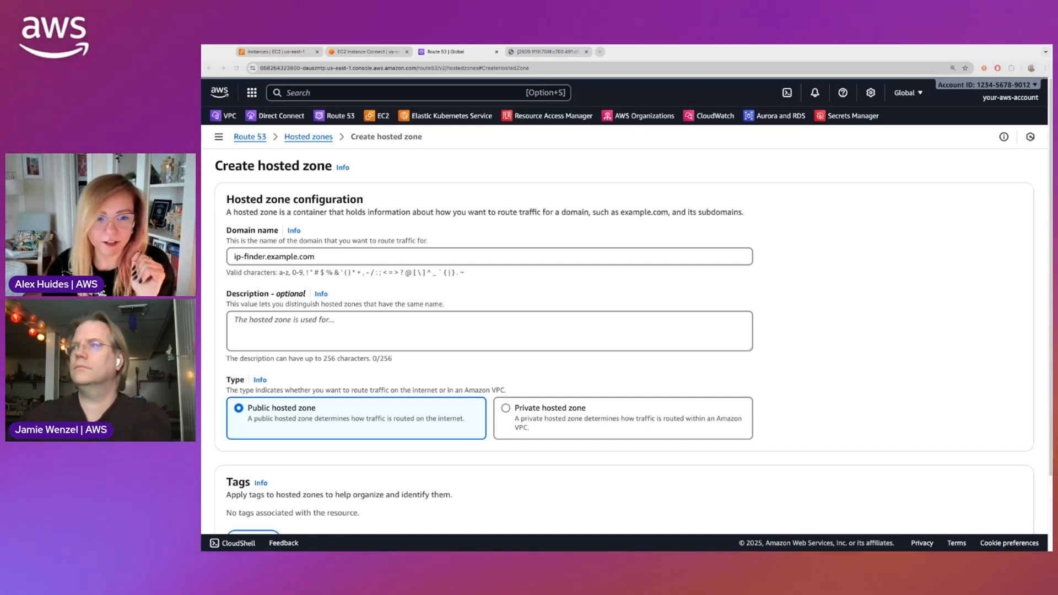
left_click(936, 331)
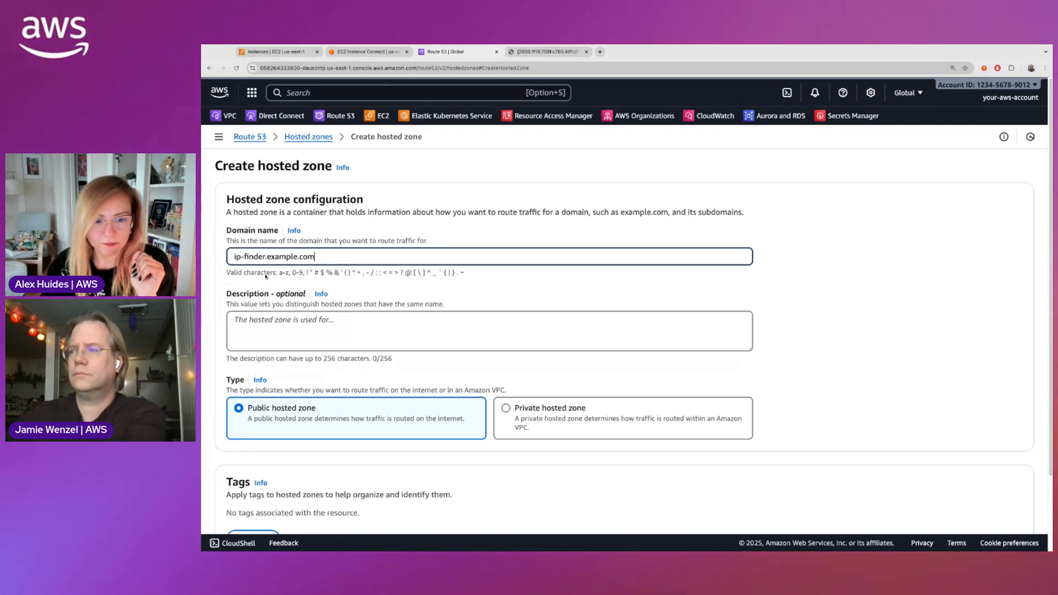
Make the hosted zone private and set the region of its VPC association to US East (N. Virginia).
left_click(558, 430)
scroll(341, 331, "down", 4)
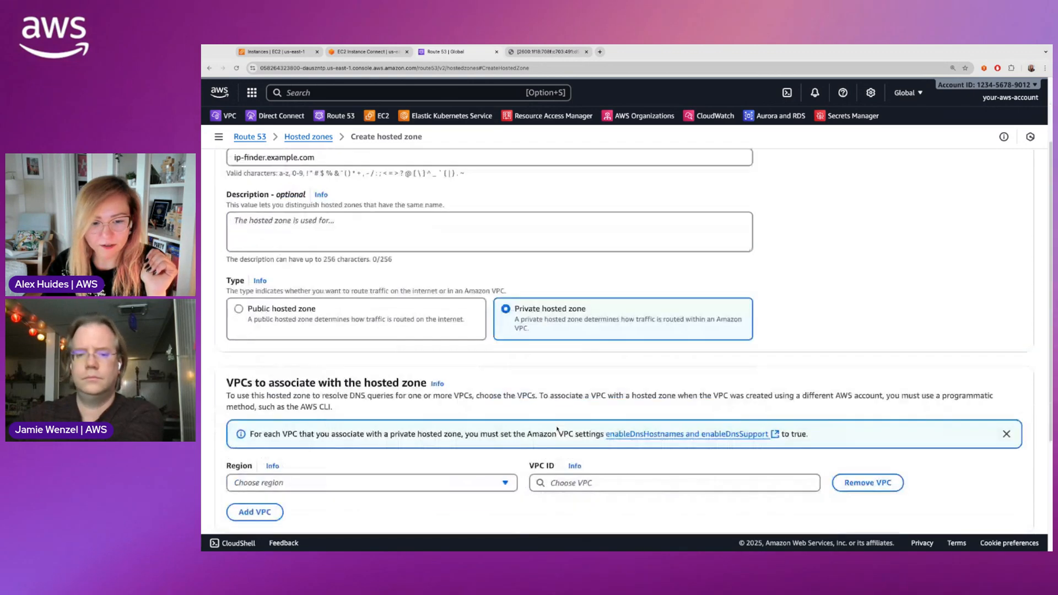
left_click(329, 363)
scroll(317, 303, "up", 4)
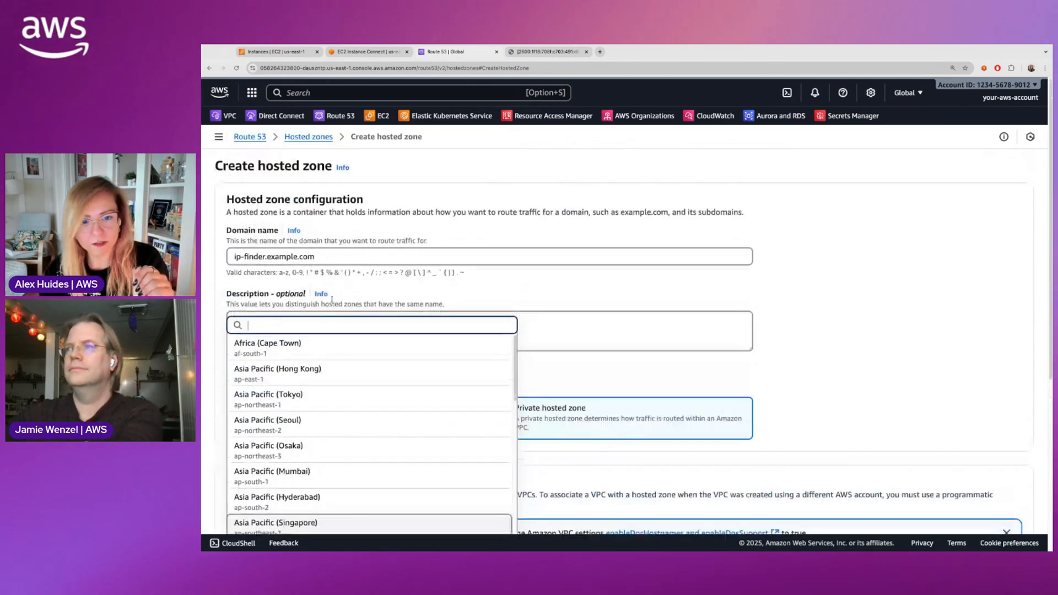
type("us-ea")
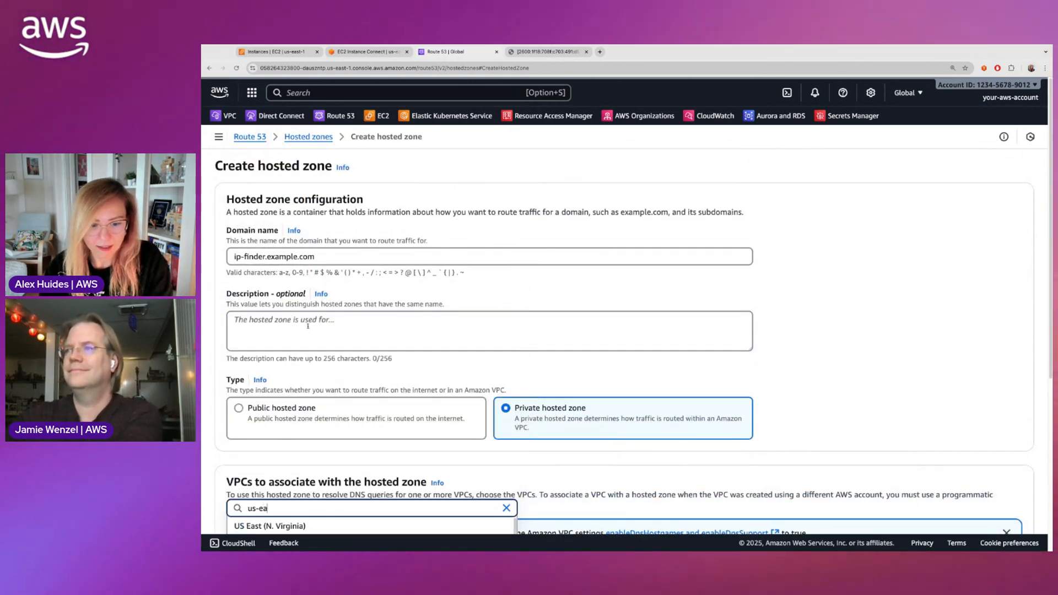
scroll(312, 324, "down", 1)
scroll(313, 322, "down", 1)
left_click(296, 427)
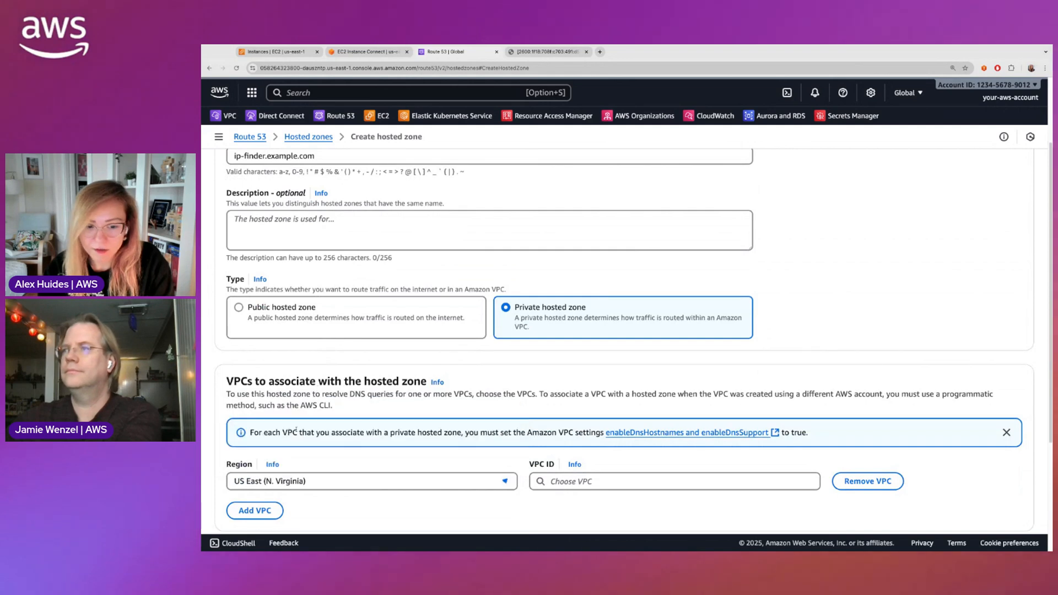
Associate the client-1-vpc.use1-vpc VPC with the private hosted zone and create the zone.
left_click(611, 480)
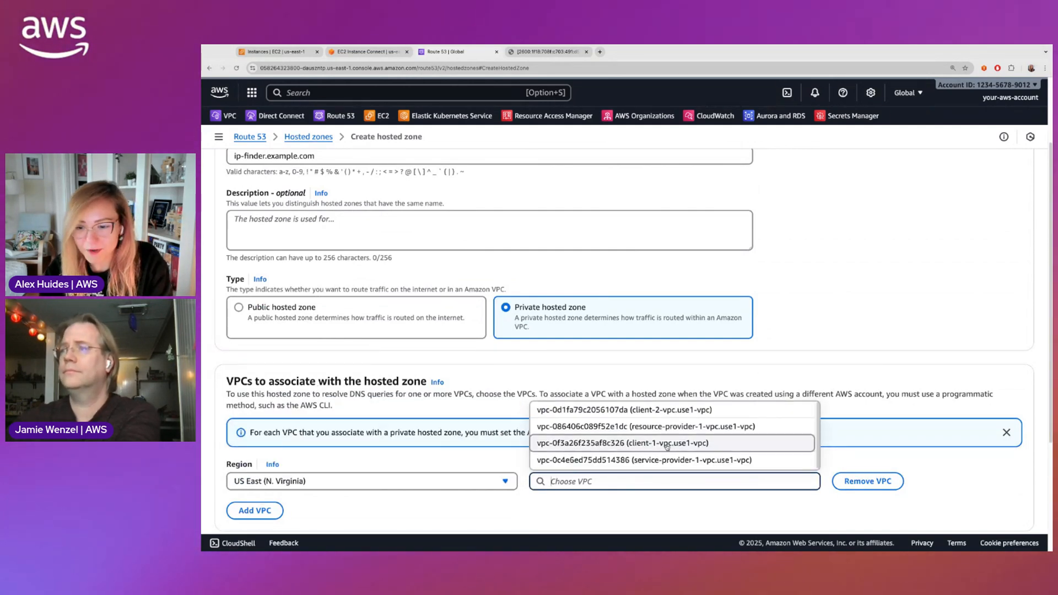
scroll(643, 390, "down", 2)
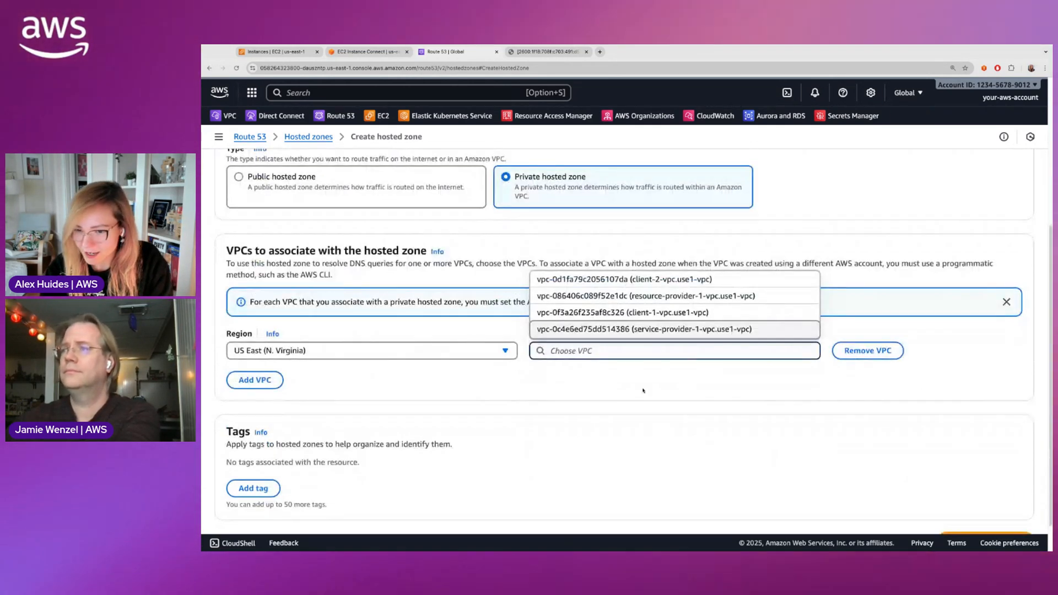
left_click(650, 316)
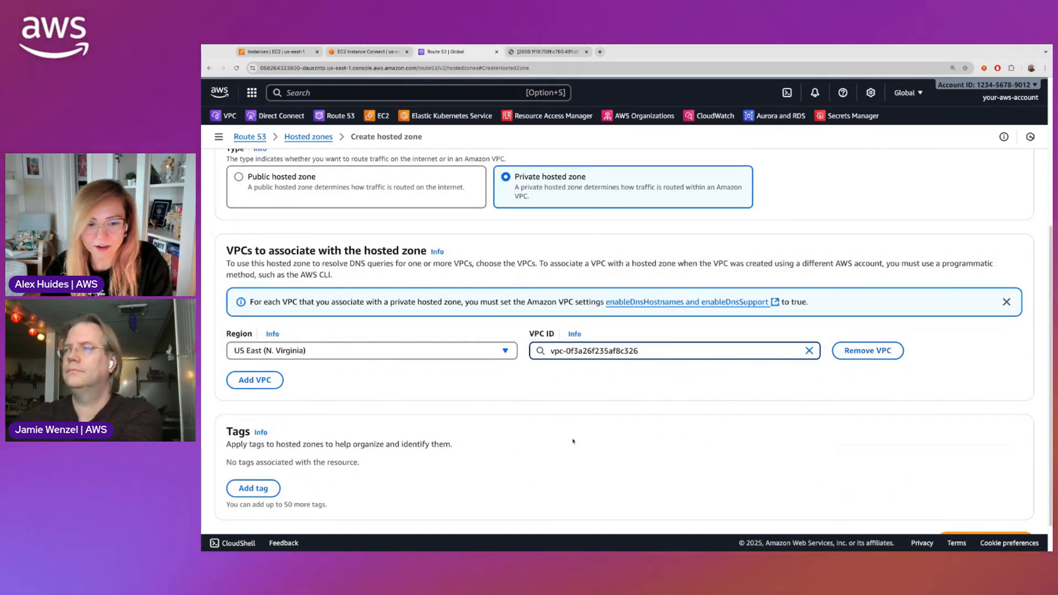
scroll(606, 441, "down", 1)
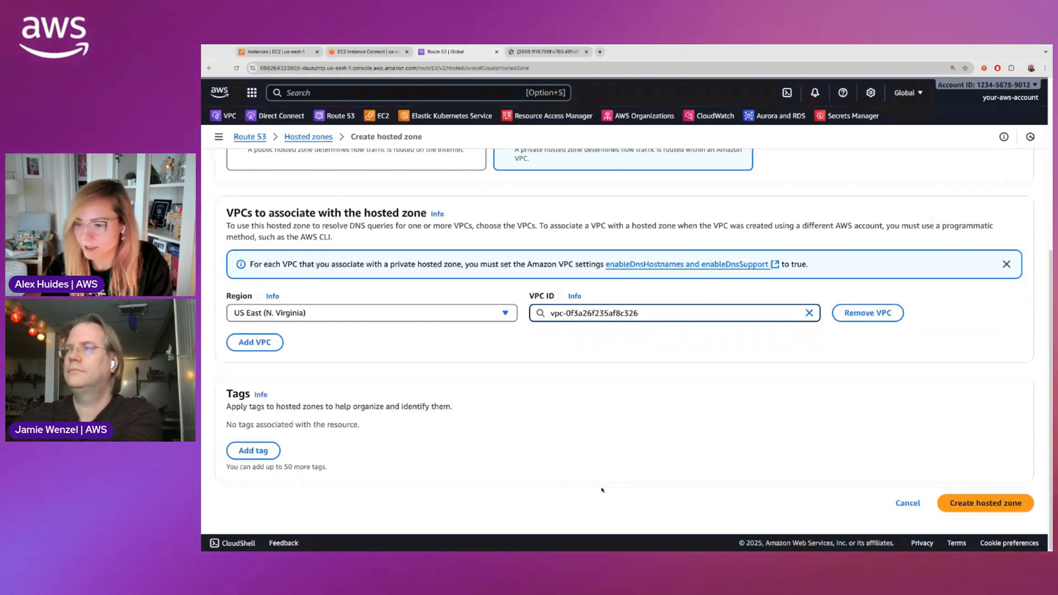
left_click(964, 504)
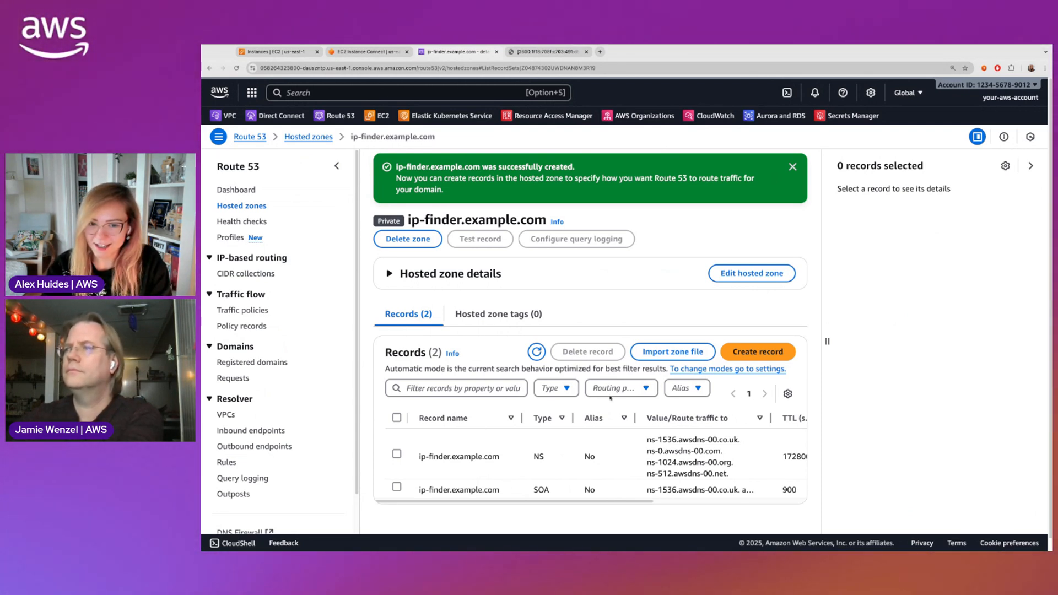
Expand the hosted zone details of ip-finder.example.com to review its type and associated VPCs.
left_click(384, 281)
scroll(544, 351, "down", 1)
scroll(544, 351, "up", 1)
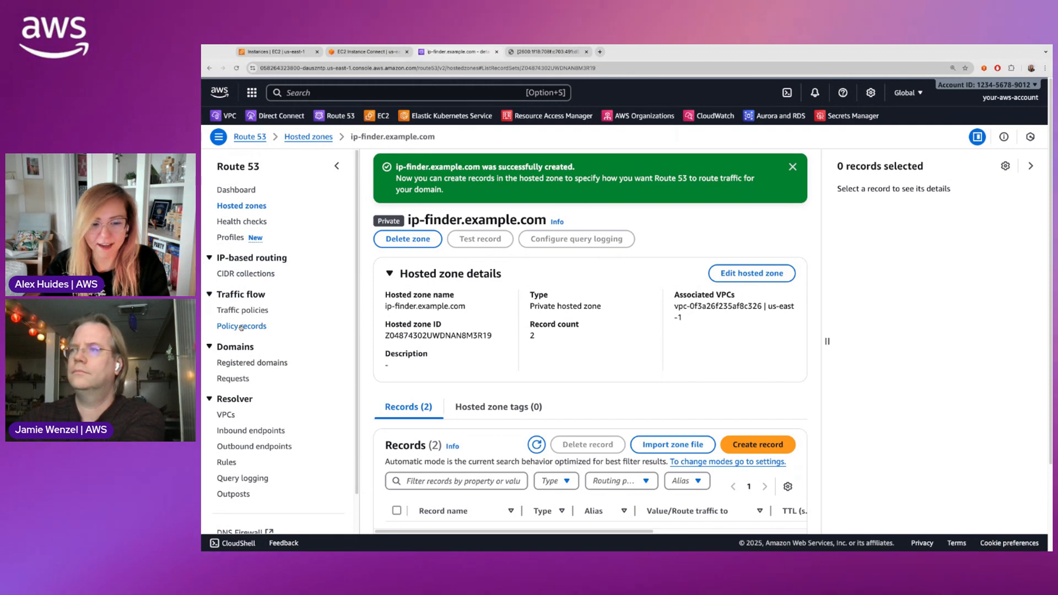
Associate the ip-finder.example.com private hosted zone with the core-shared-services-use1 profile.
left_click(233, 238)
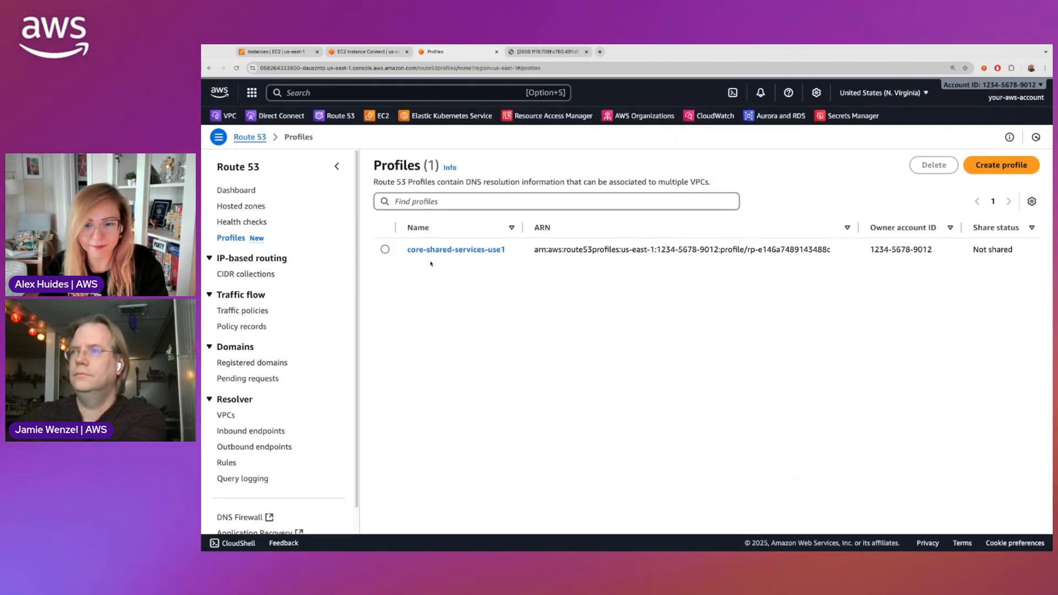
left_click(427, 251)
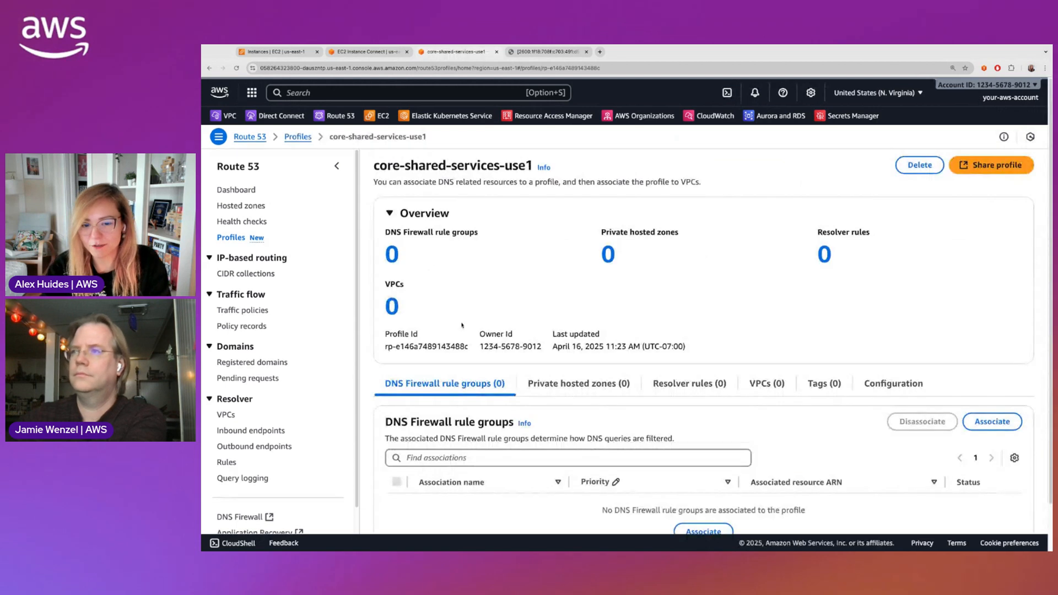
left_click(596, 389)
scroll(601, 391, "down", 1)
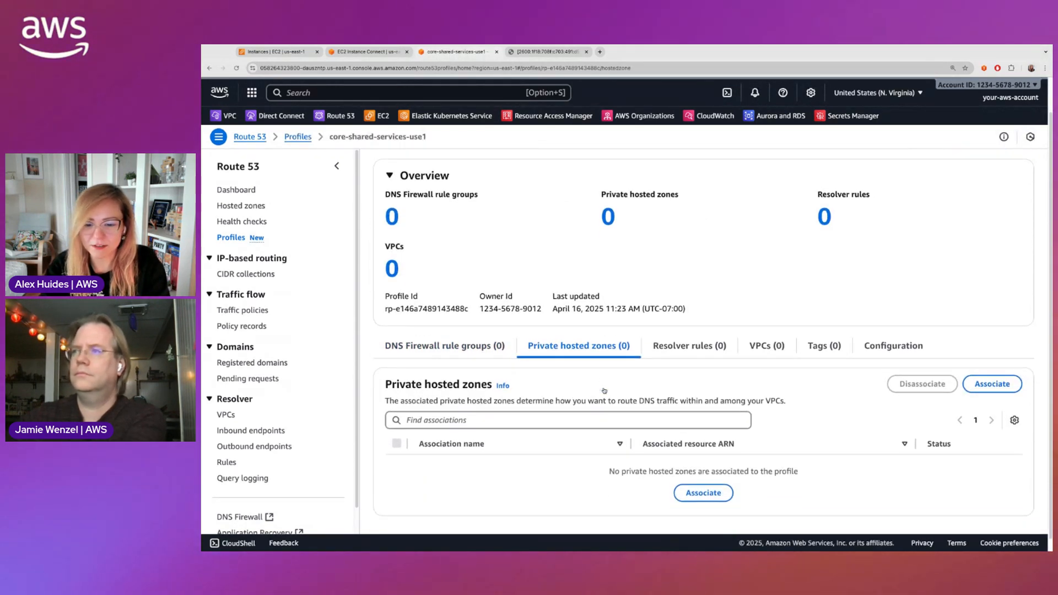
left_click(704, 480)
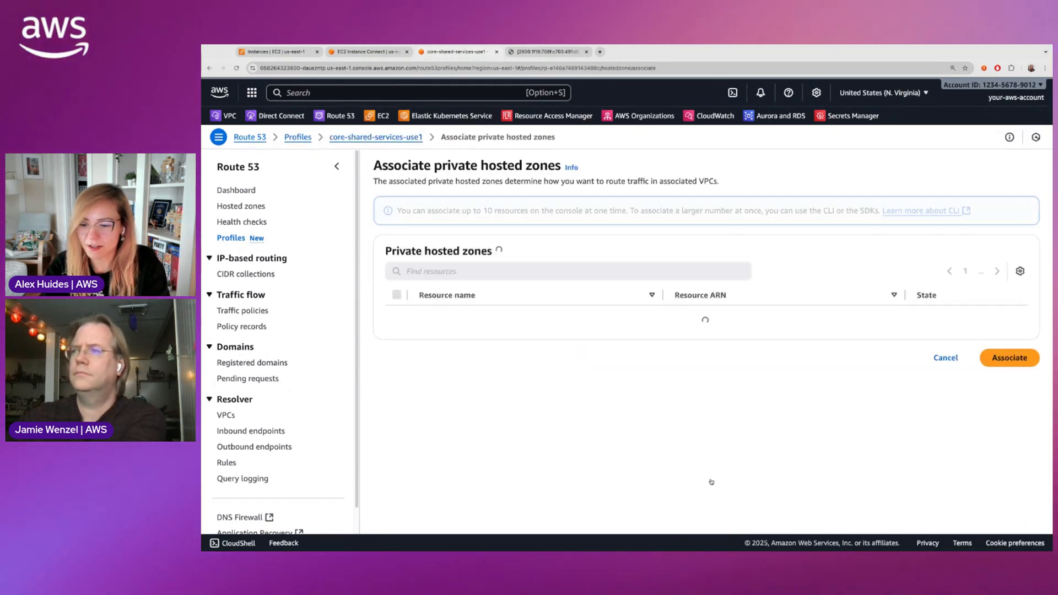
left_click(396, 316)
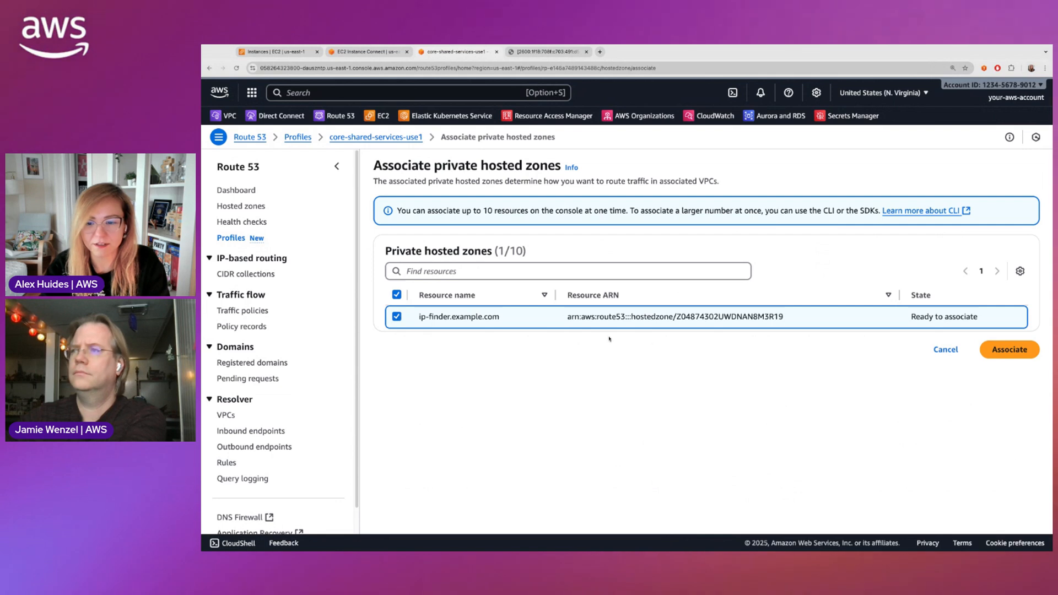
left_click(1011, 350)
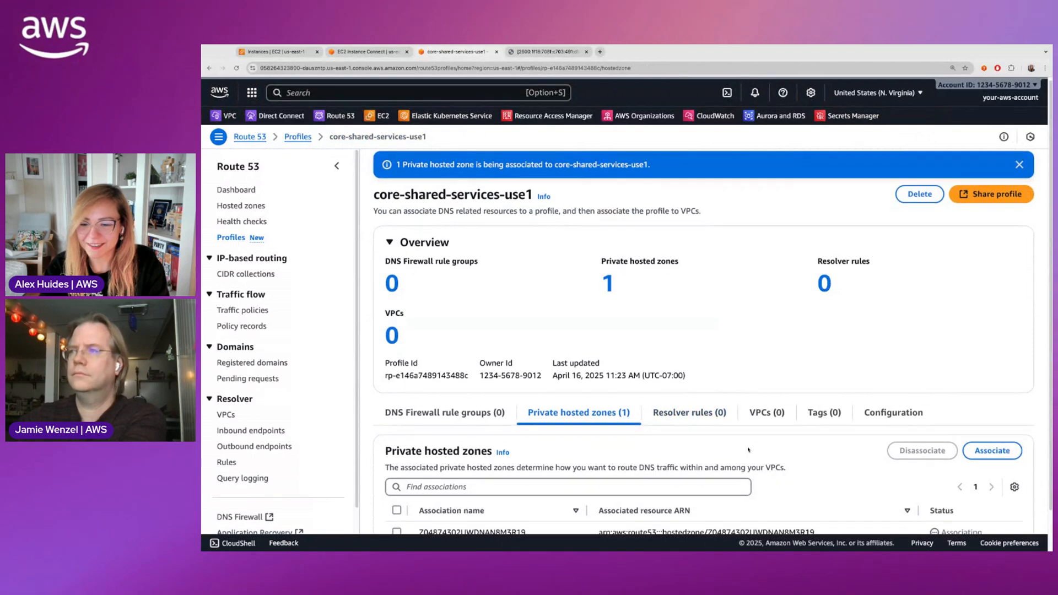
Start associating a VPC with the core-shared-services-use1 profile.
scroll(749, 449, "down", 1)
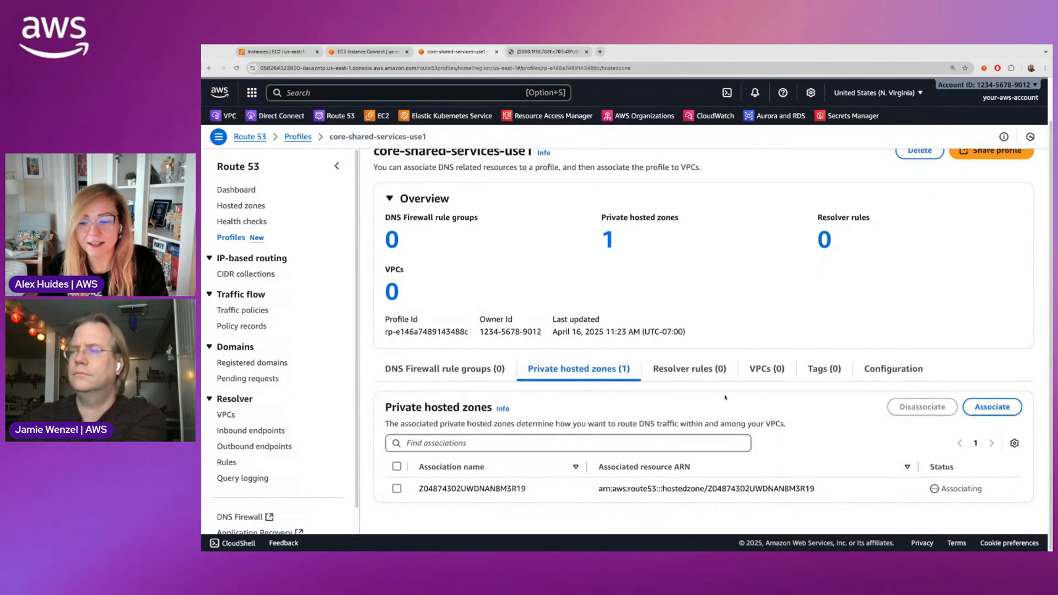
left_click(770, 370)
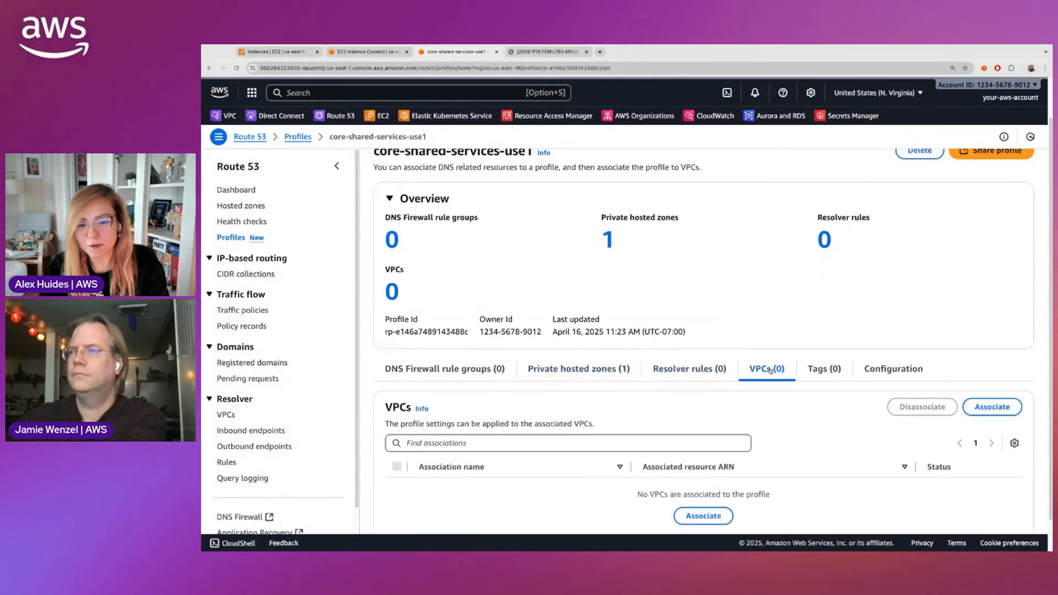
left_click(711, 517)
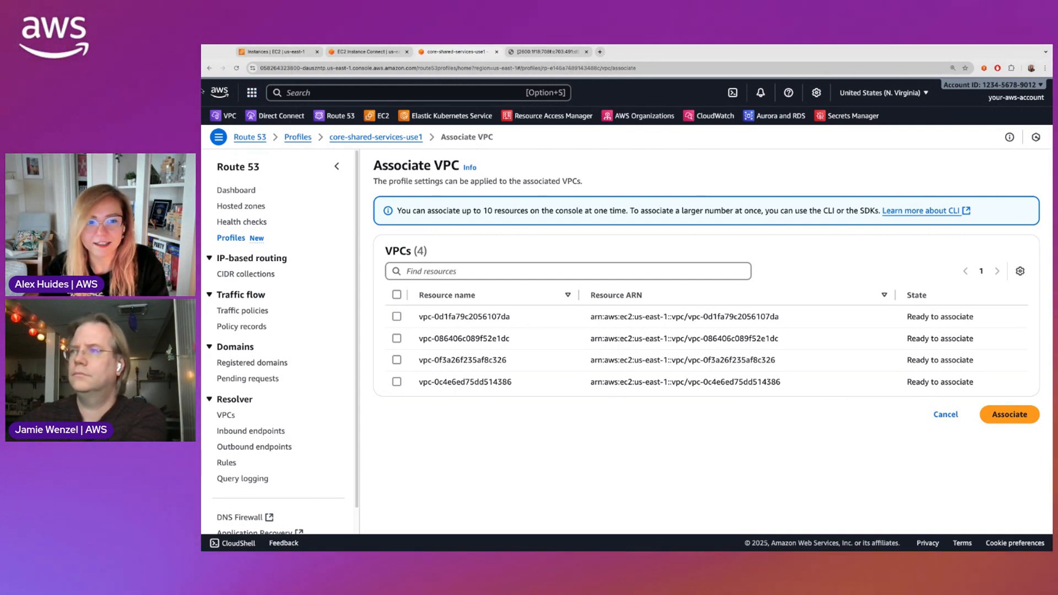
Open the VPC list in a separate browser tab and copy the VPC ID of client-1-vpc.use1-vpc.
left_click(227, 116, "super")
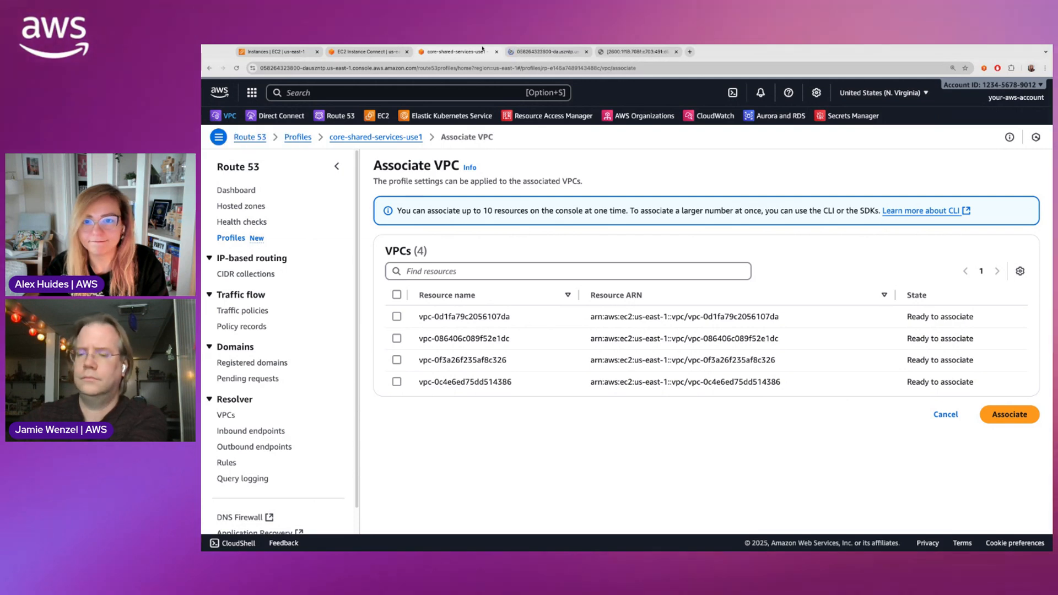
left_click(543, 51)
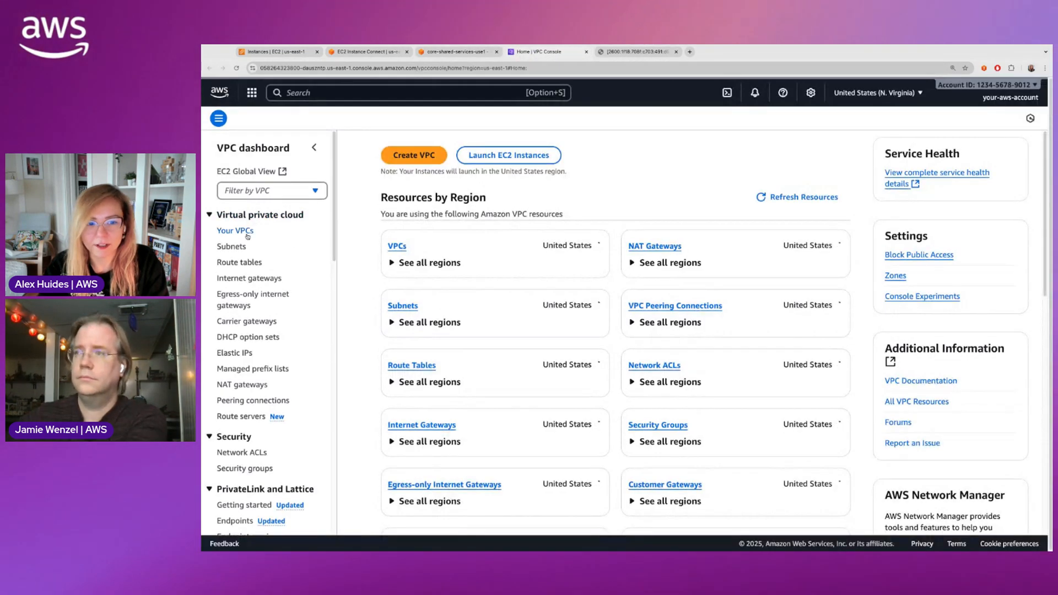
left_click(237, 249)
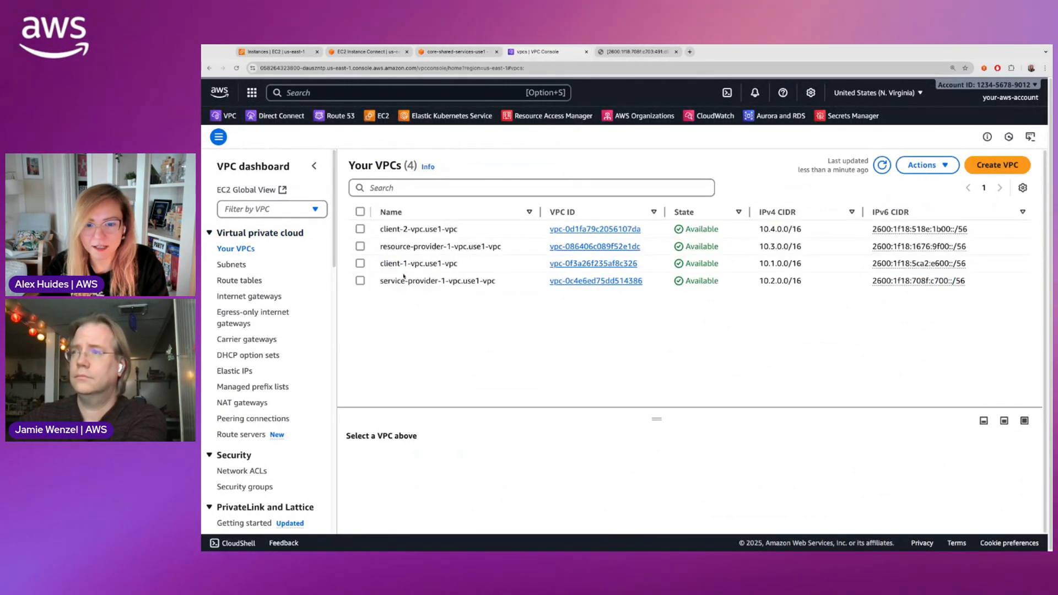
left_click_drag(639, 268, 549, 265)
key("super+c")
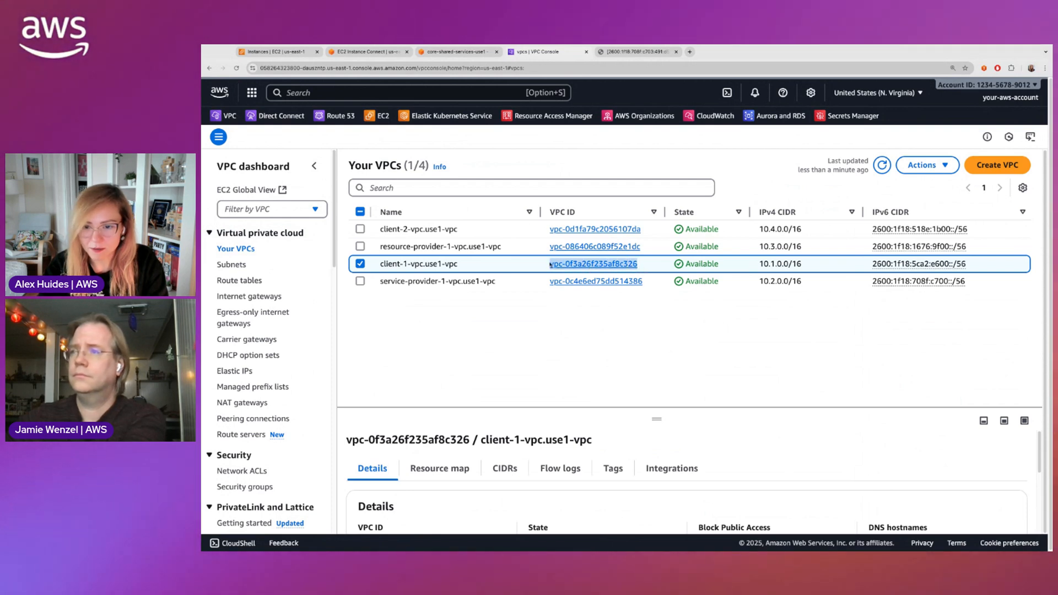
Find the VPC by its copied ID, associate it with the profile, and check the status of the hosted zone and VPC associations.
left_click(457, 51)
left_click(502, 272)
key("super+v")
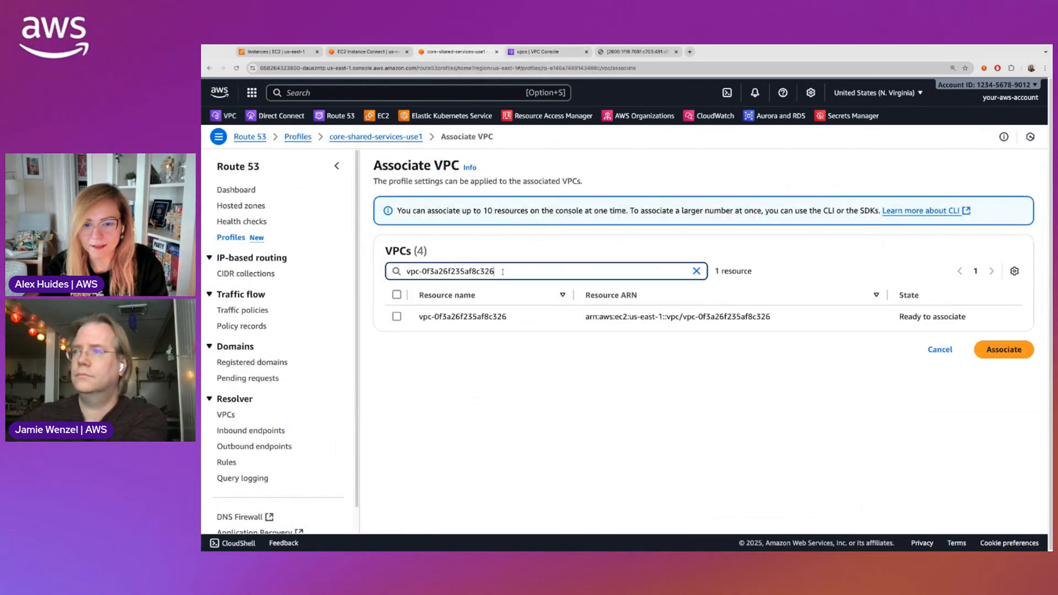
left_click(397, 316)
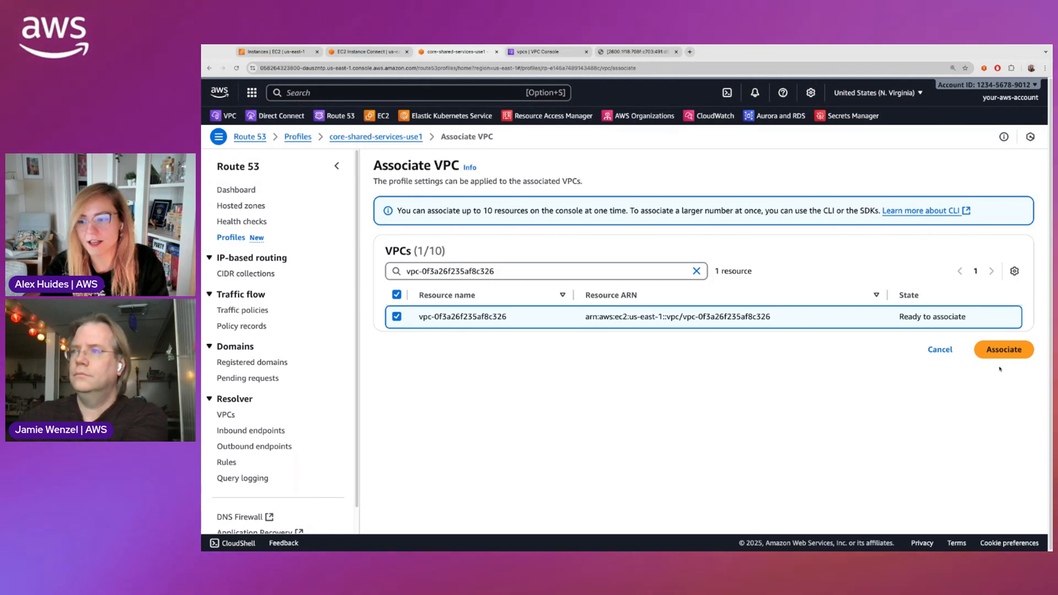
left_click(1005, 350)
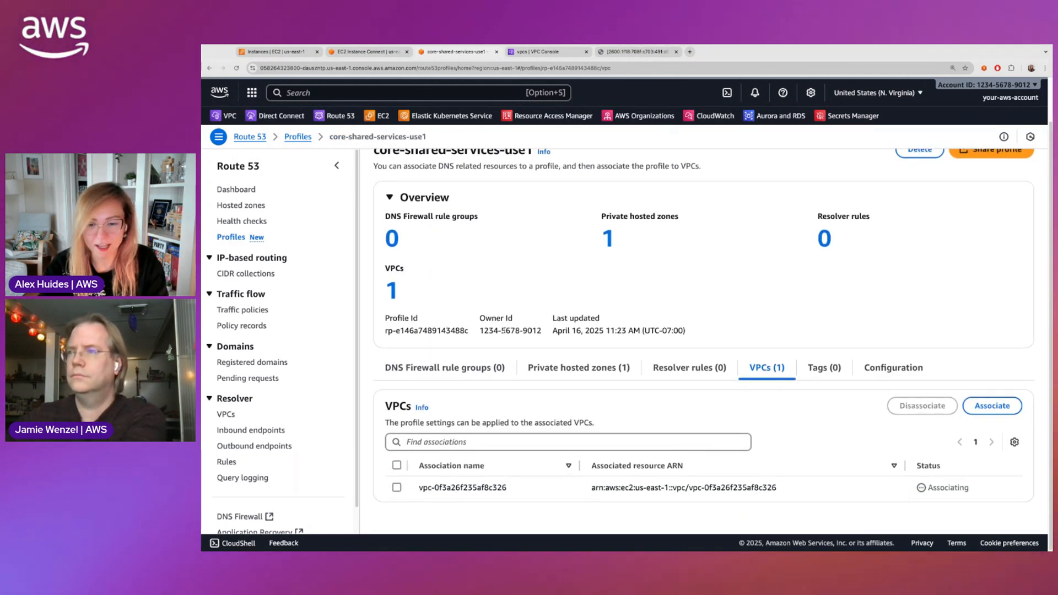
left_click(561, 370)
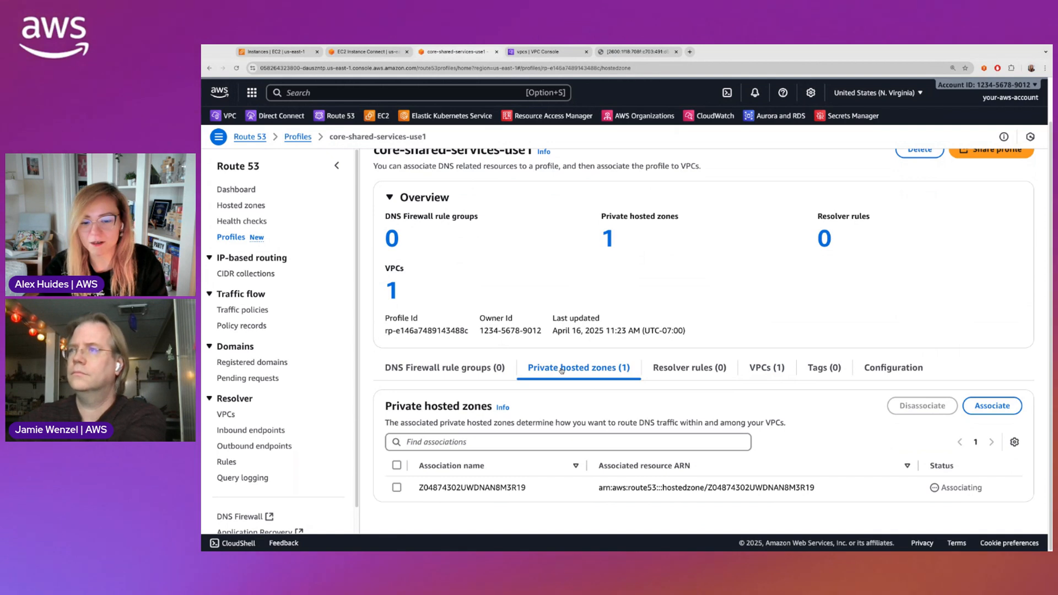
left_click(759, 371)
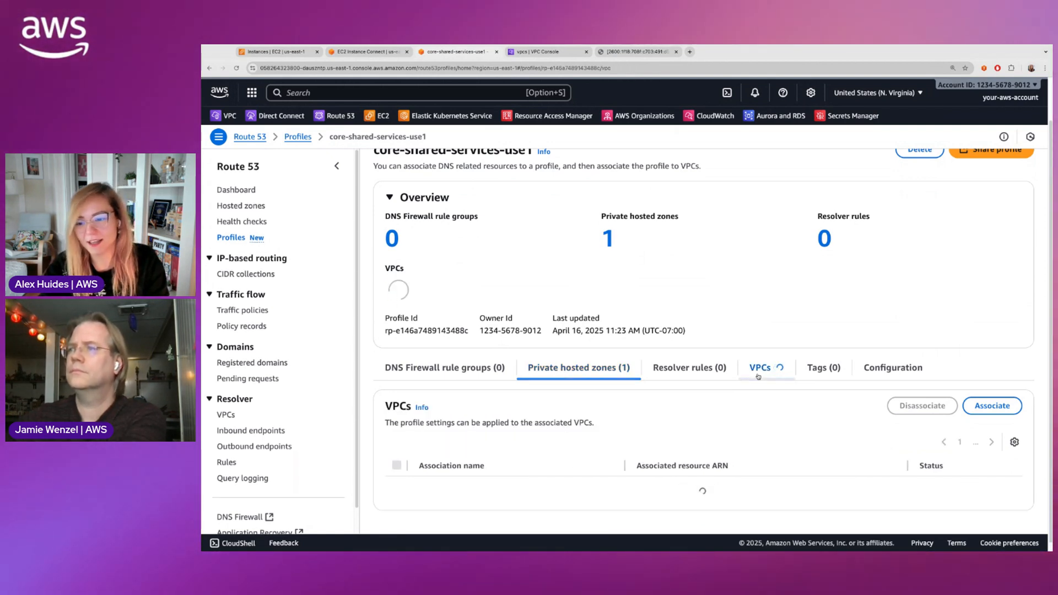
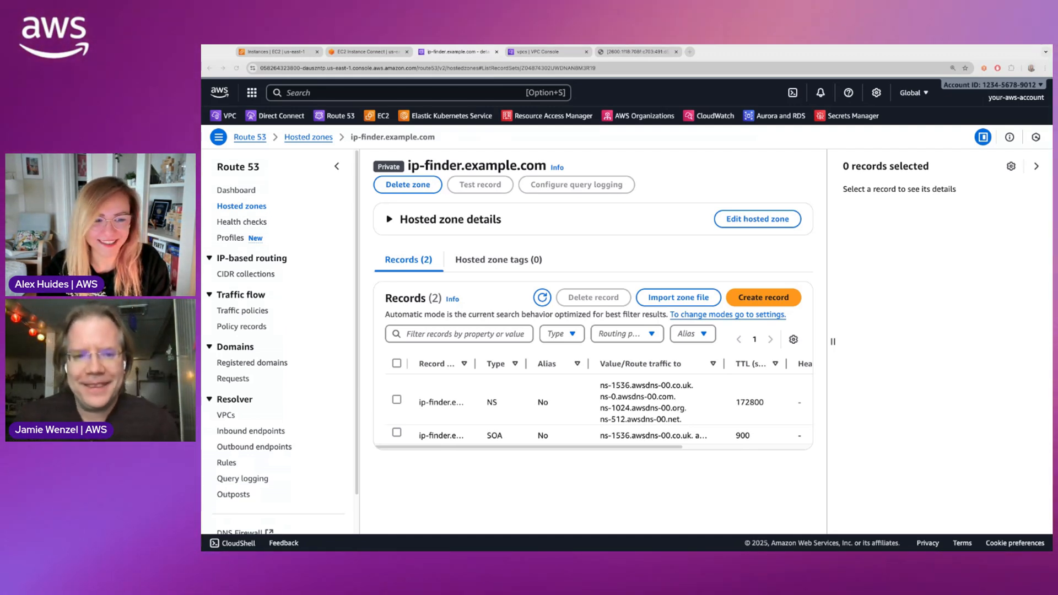
Expand the ip-finder.example.com zone details, select the hosted zone ID and switch to another application.
left_click(389, 220)
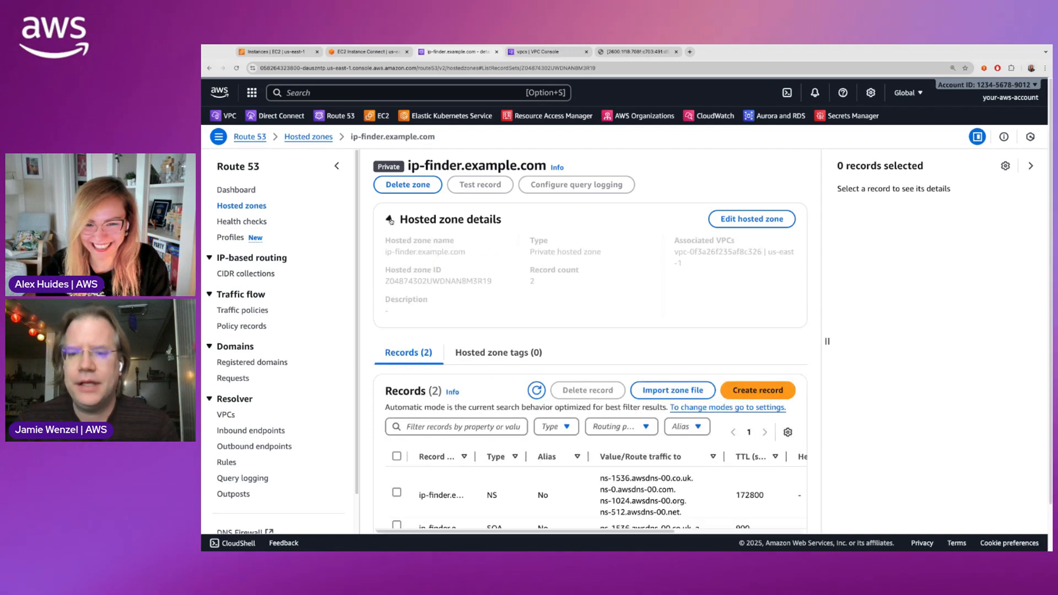
double_click(412, 280)
key("super+Tab")
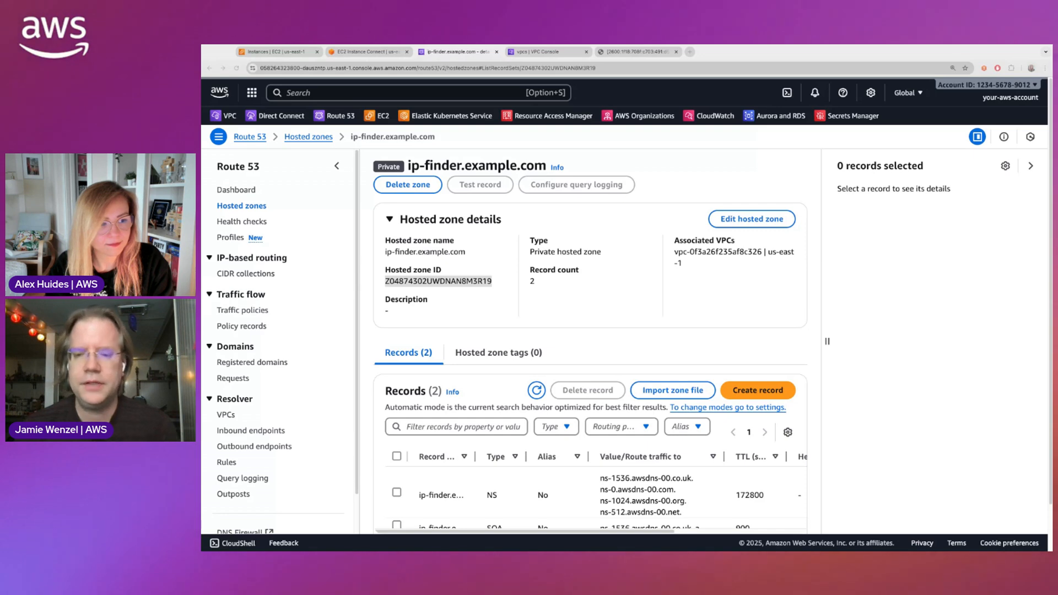
Return to the ip-finder.example.com hosted zone, refresh its records and switch back to the other application.
key("super+Tab")
scroll(543, 347, "down", 2)
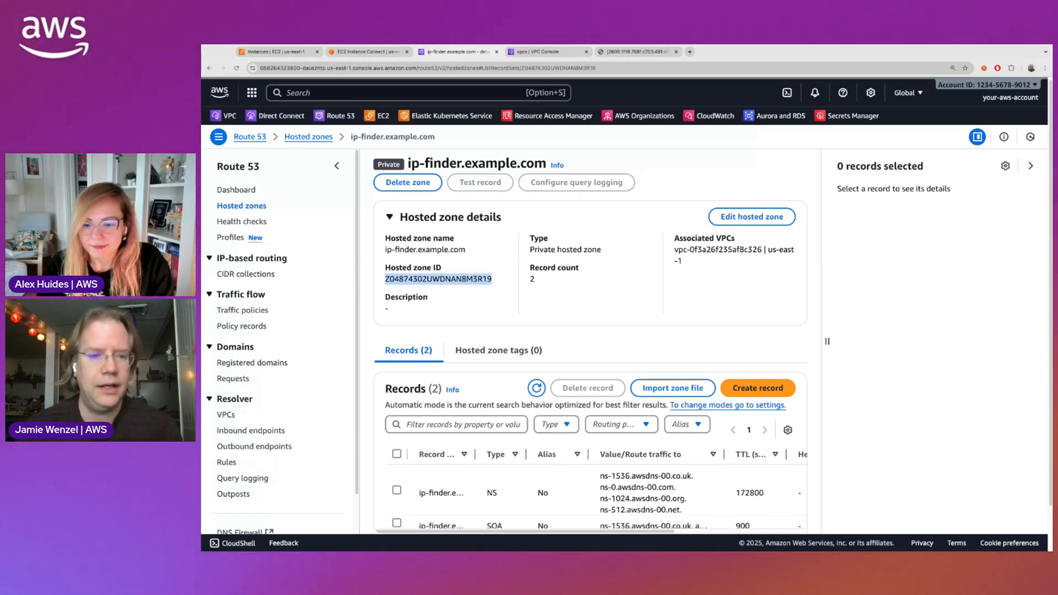
left_click(536, 340)
key("super+Tab")
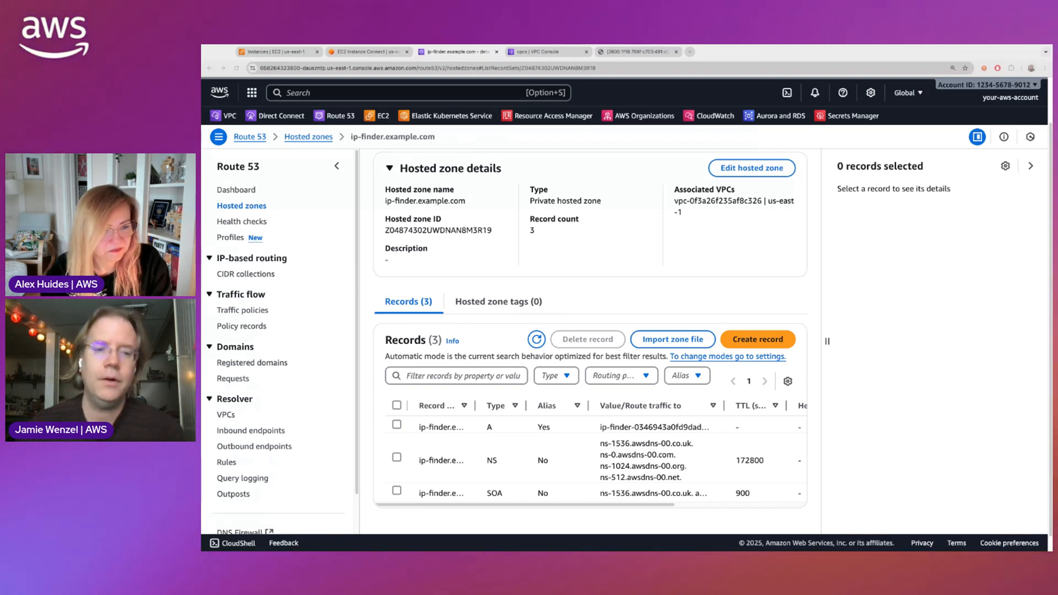
Refresh the hosted zone's records again, hide the record details and widen the columns to show the full record names.
left_click(537, 339)
left_click_drag(527, 406, 544, 406)
left_click_drag(743, 406, 759, 406)
left_click(1029, 167)
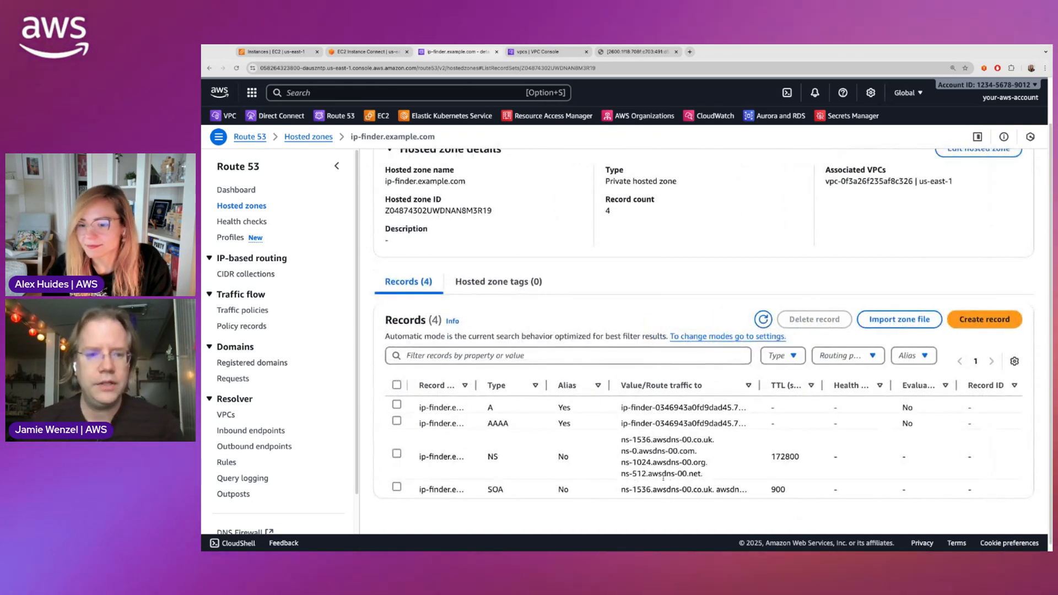
mouse_move(476, 385)
left_mouse_down()
mouse_move(537, 385)
mouse_move(476, 384)
left_mouse_up()
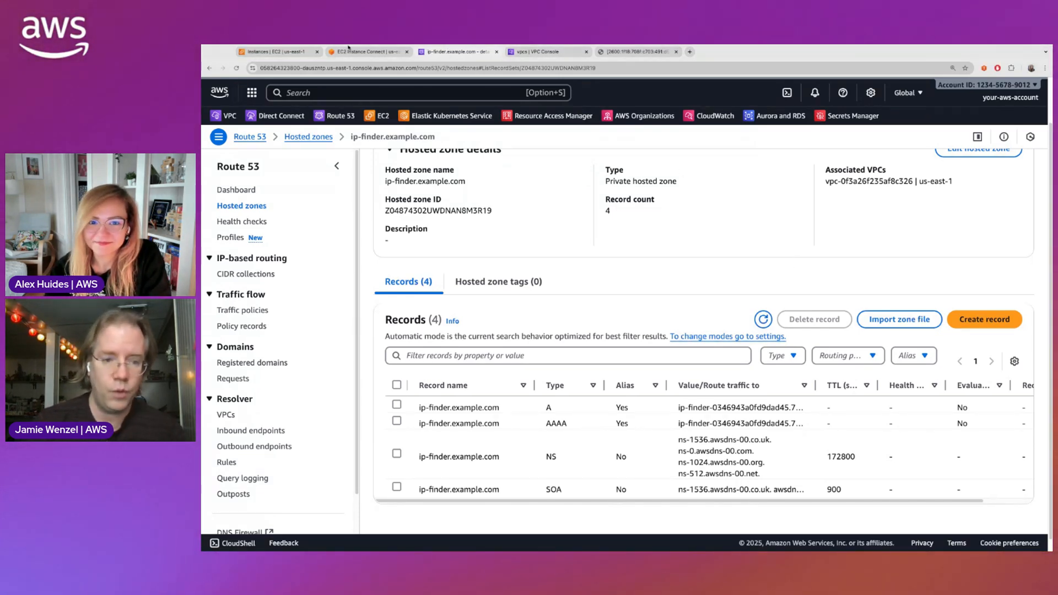
Switch to the client-1 terminal session and run a default DNS lookup with dig ip-finder.example.com.
left_click(366, 51)
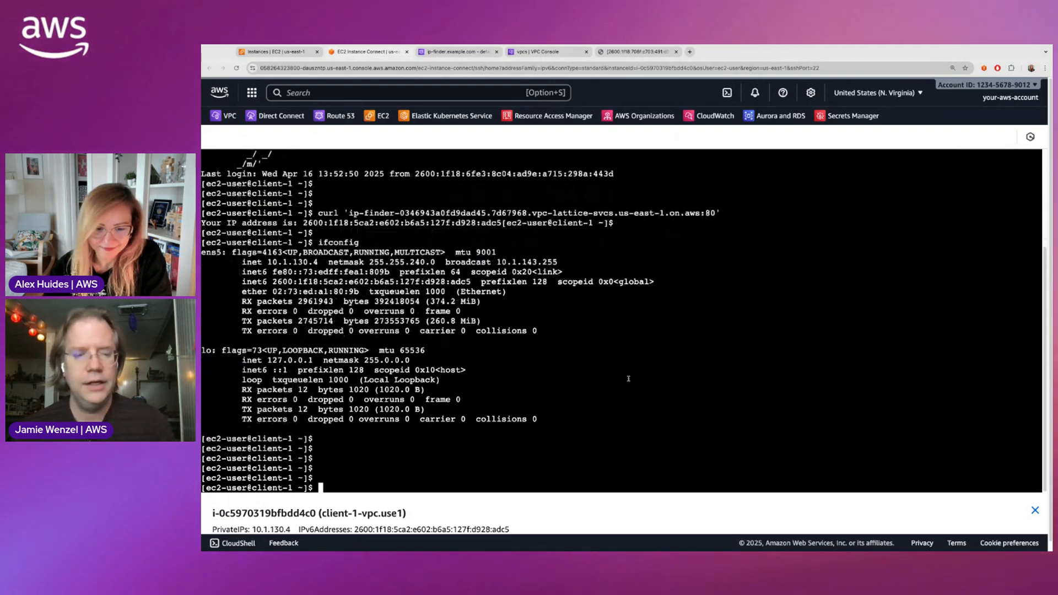
key("Return")
key("Return")
key("Return")
key("Return")
type("dig ")
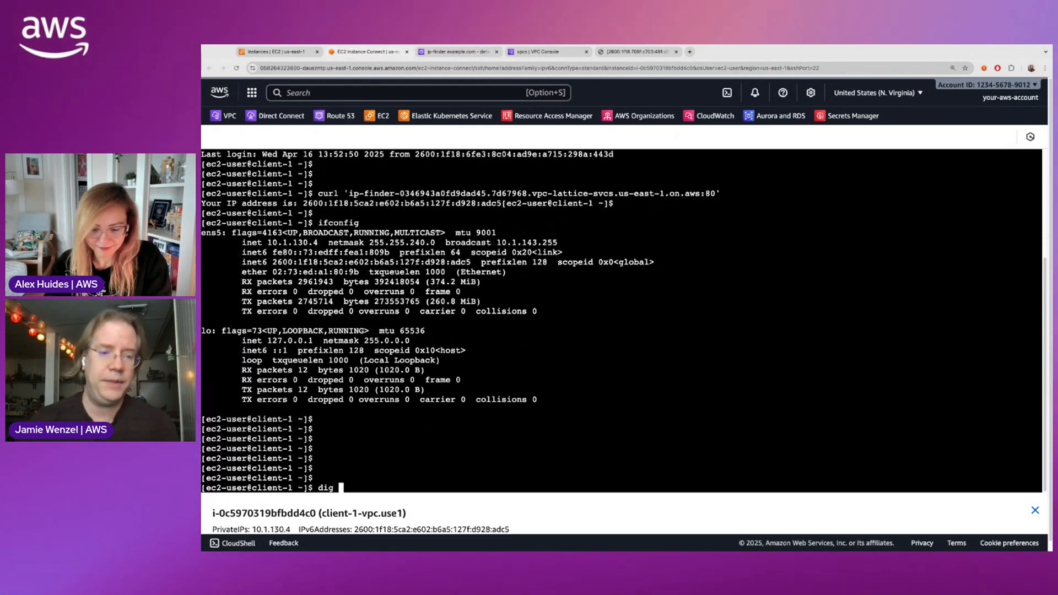
type("ip-finder.")
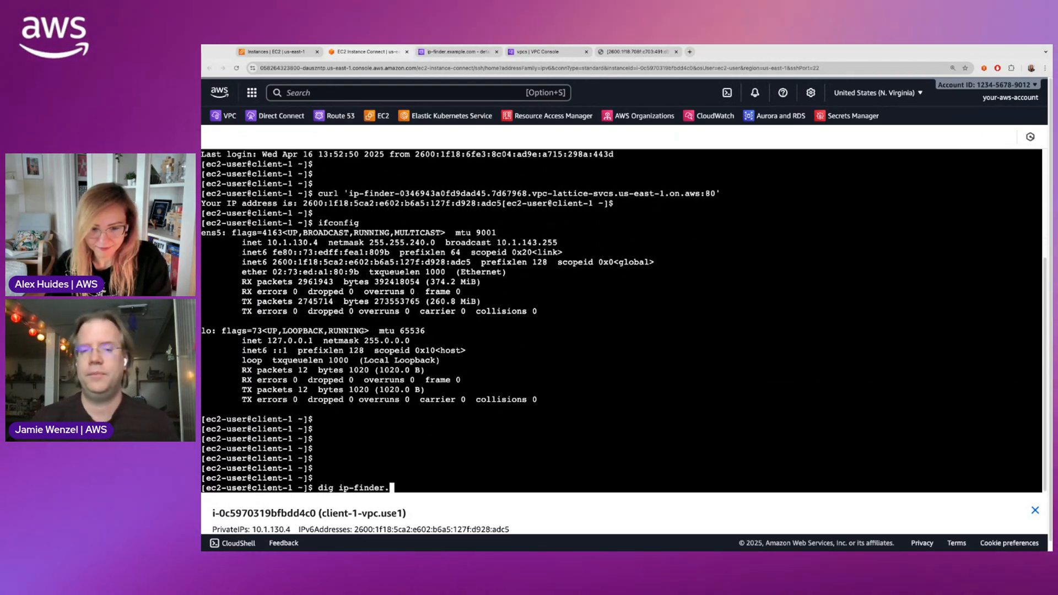
type("exam")
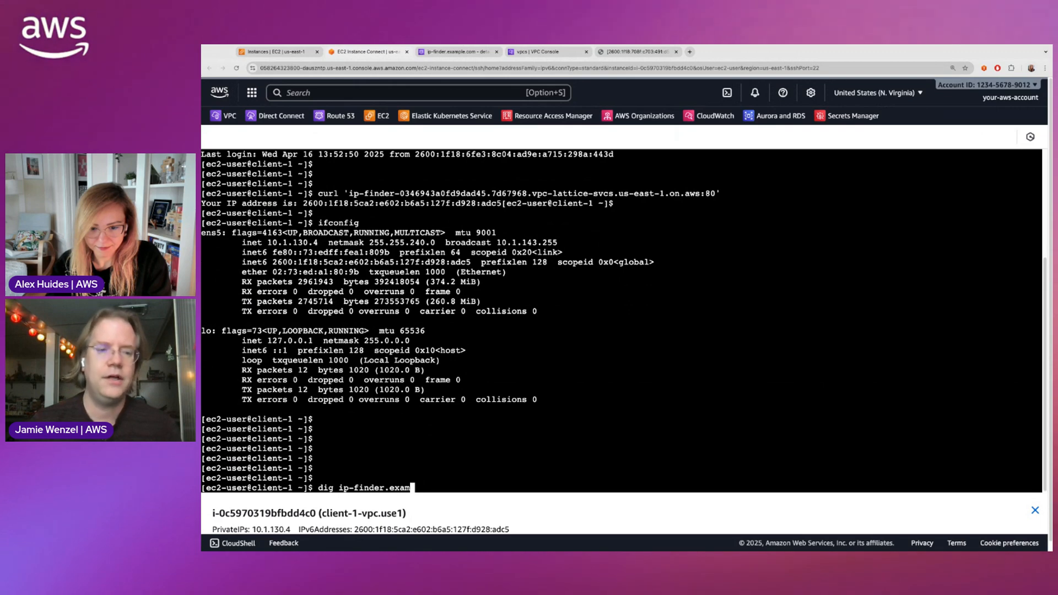
type("ple.com")
key("Return")
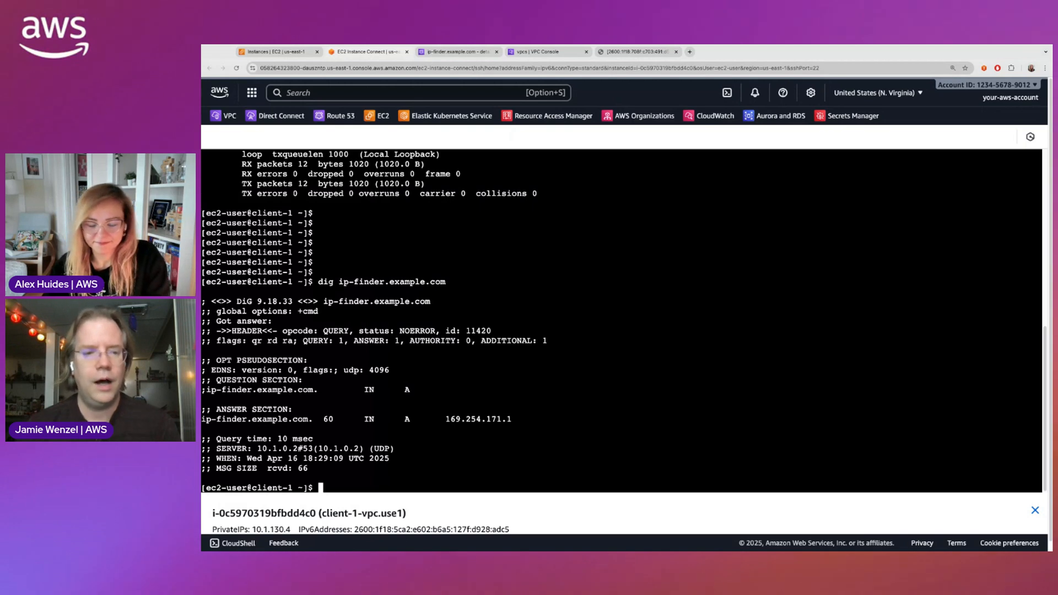
Repeat the dig lookup of ip-finder.example.com for the AAAA record and bring both lookup outputs into view.
key("Up")
type("AAAA")
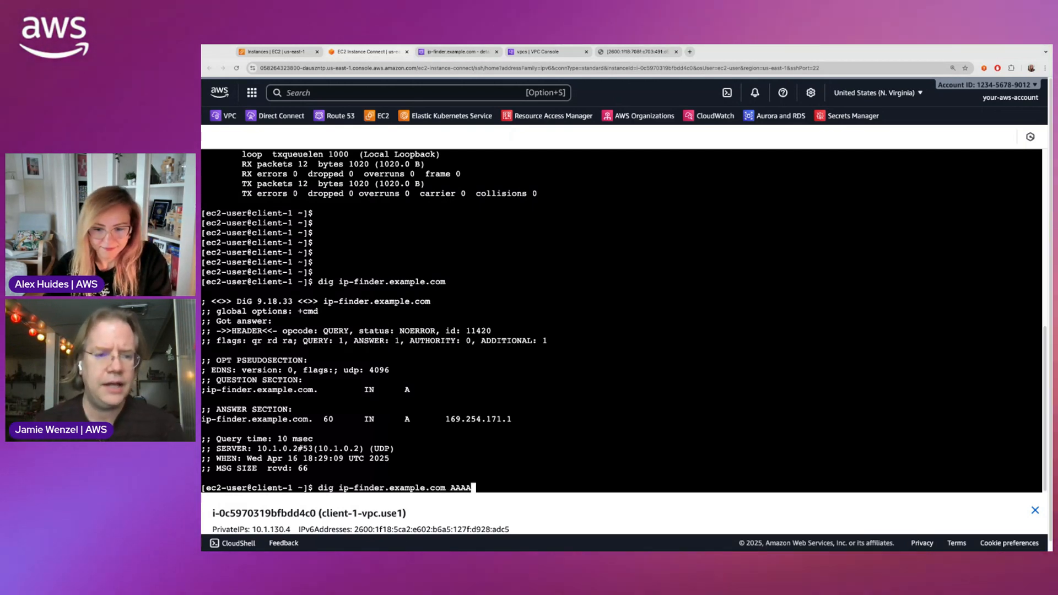
key("Return")
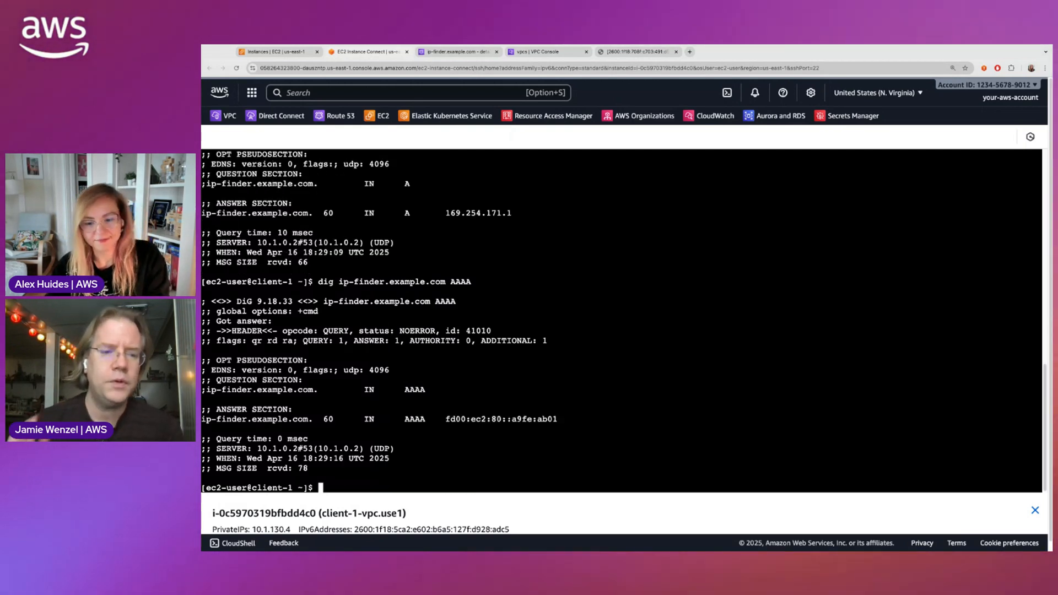
scroll(630, 331, "up", 4)
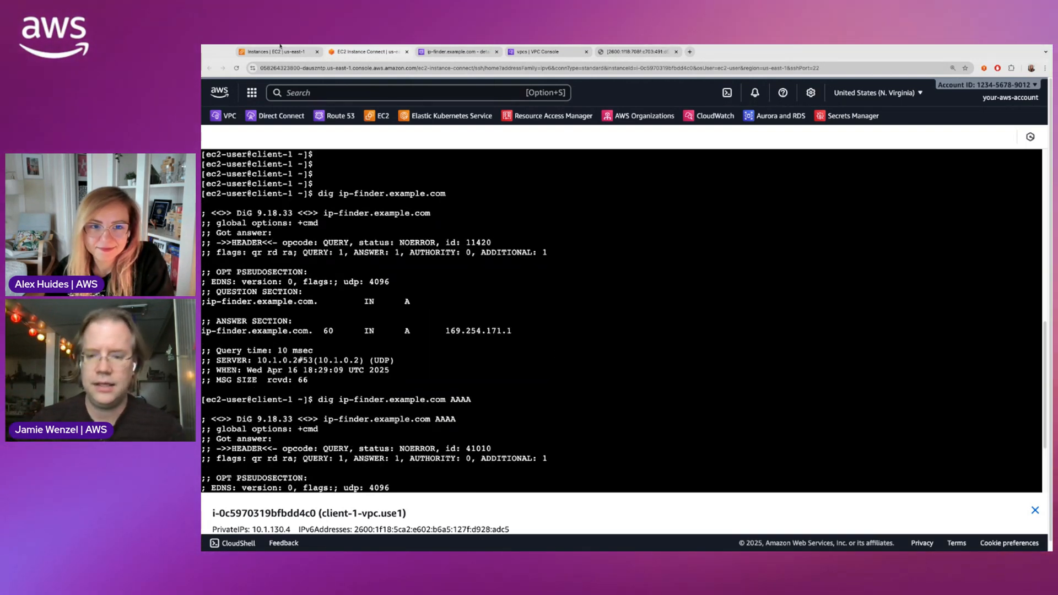
left_click(201, 55)
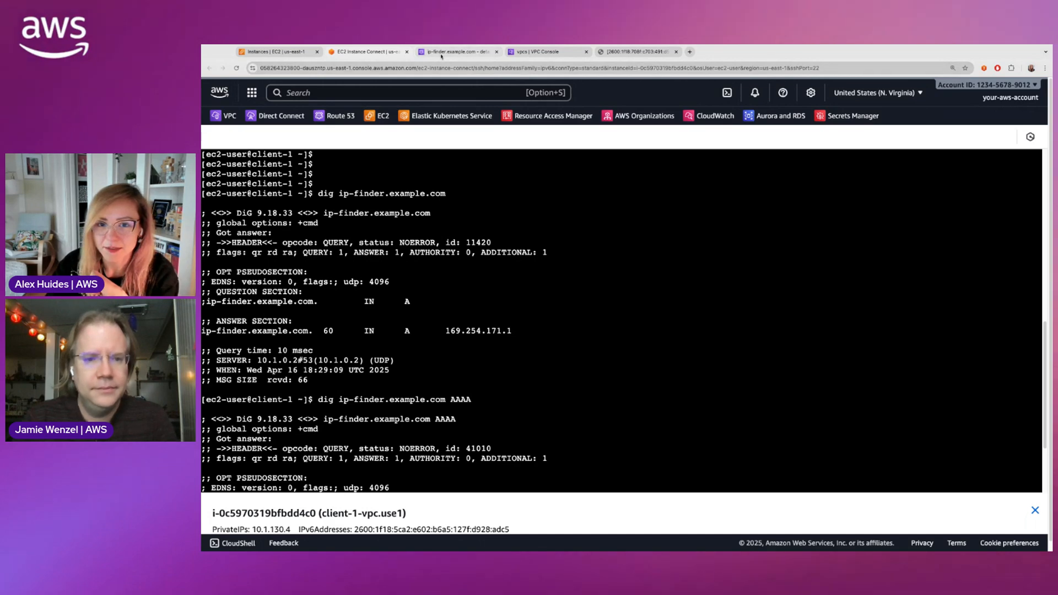
In the ip-finder.example.com hosted zone, highlight the A and AAAA records, widen the Value/Route traffic to column and select the A record's target.
left_click(457, 51)
scroll(466, 370, "up", 1)
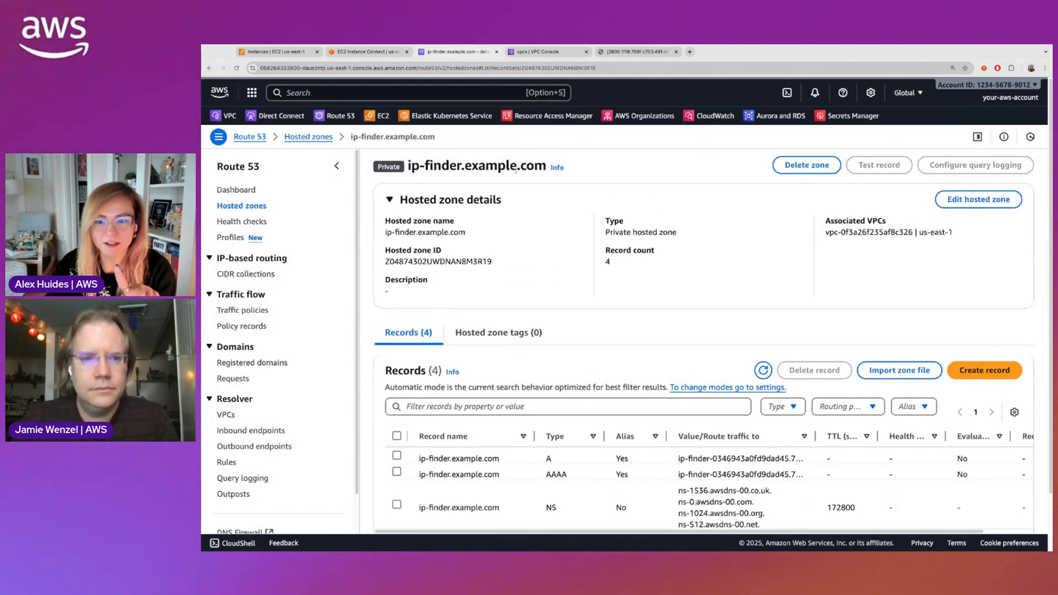
scroll(695, 395, "down", 2)
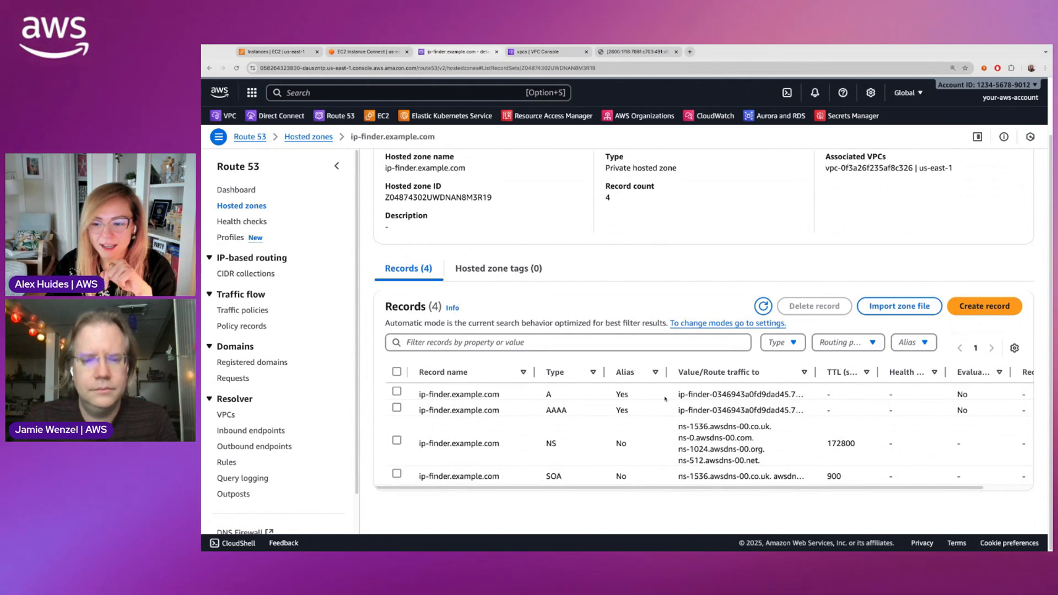
left_click_drag(422, 394, 804, 410)
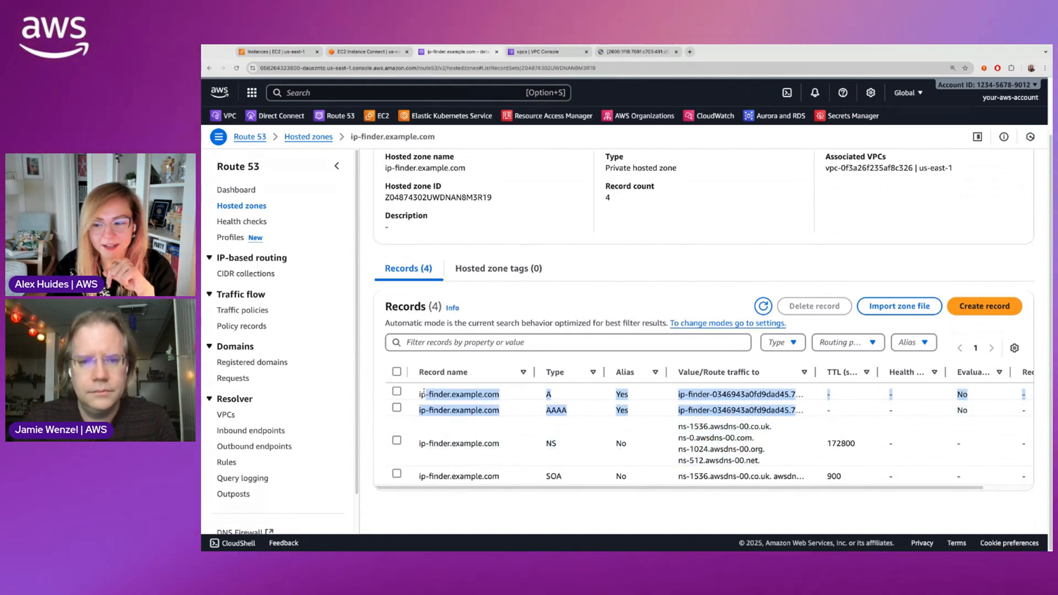
left_click_drag(817, 373, 986, 373)
triple_click(727, 393)
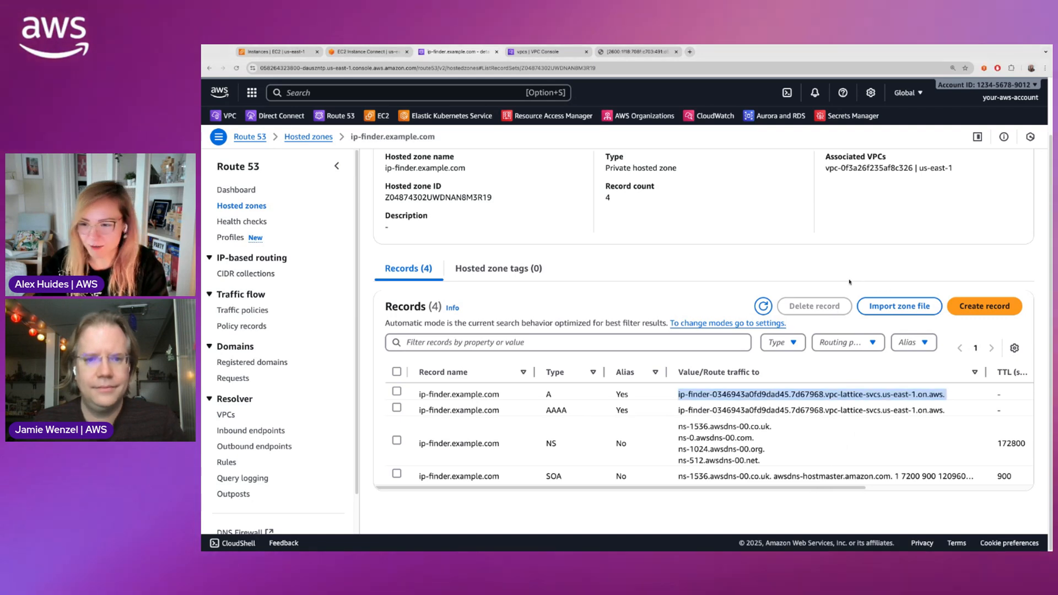
scroll(486, 434, "up", 2)
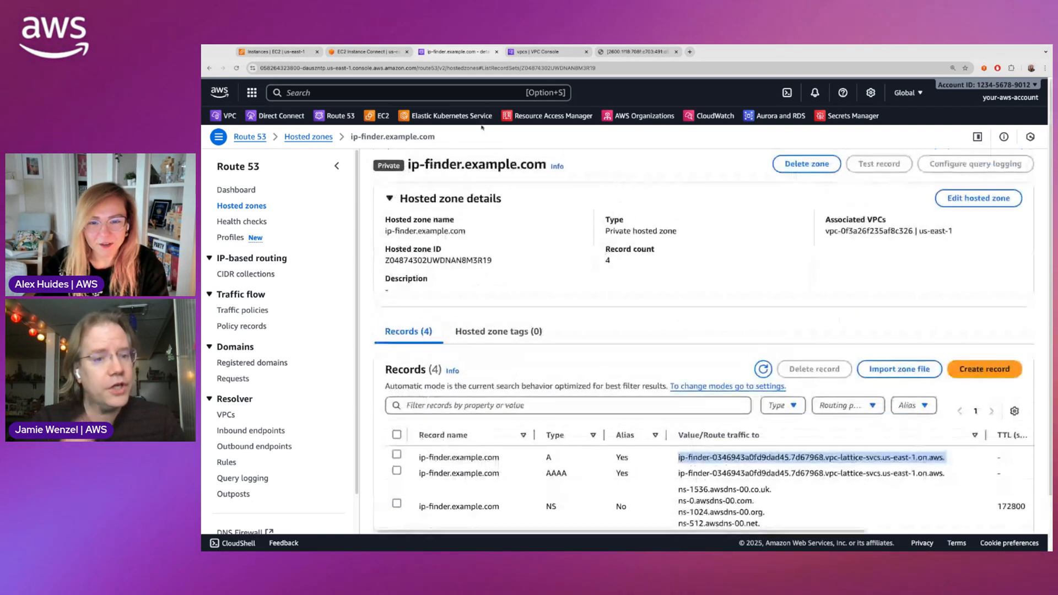
Return to the client-1 terminal and highlight the first dig output, ending on the IPv4 address in the A record answer.
left_click(367, 52)
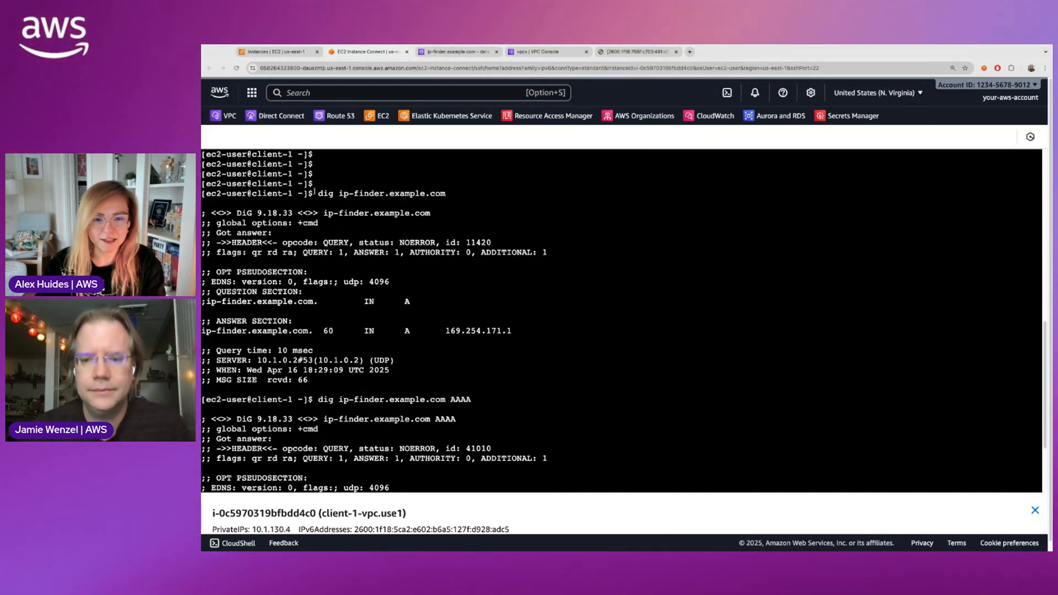
left_click_drag(208, 192, 527, 341)
scroll(621, 321, "down", 1)
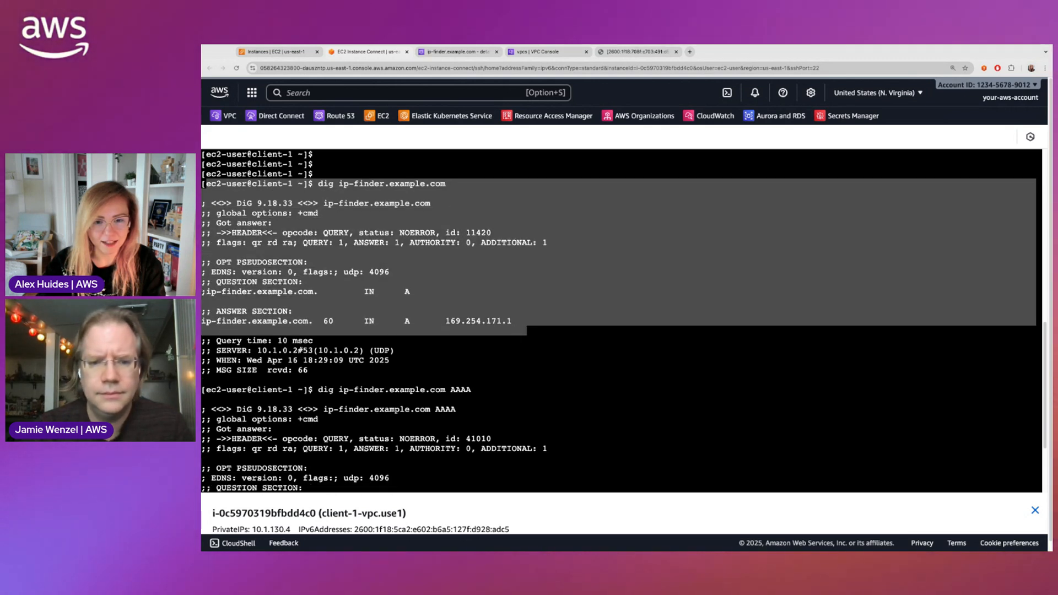
scroll(622, 321, "down", 3)
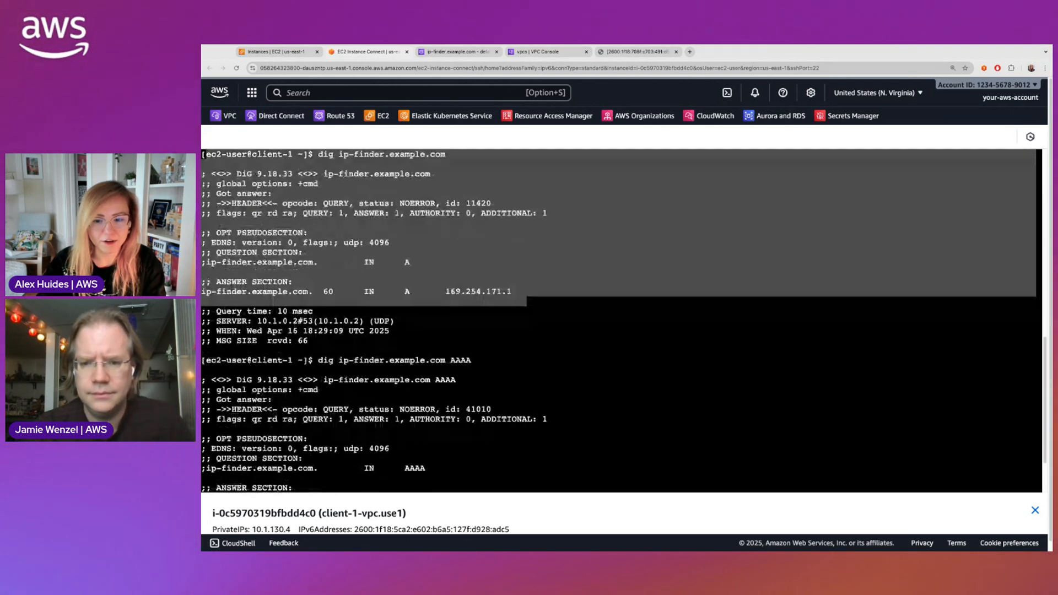
left_click(487, 312)
triple_click(467, 291)
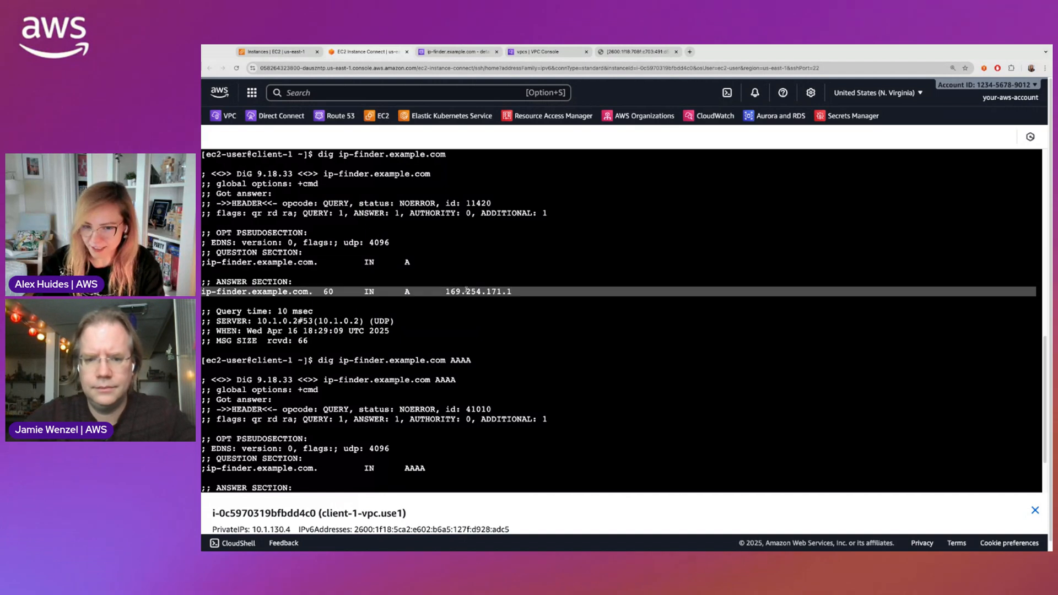
left_click(445, 291)
left_click_drag(446, 292, 511, 292)
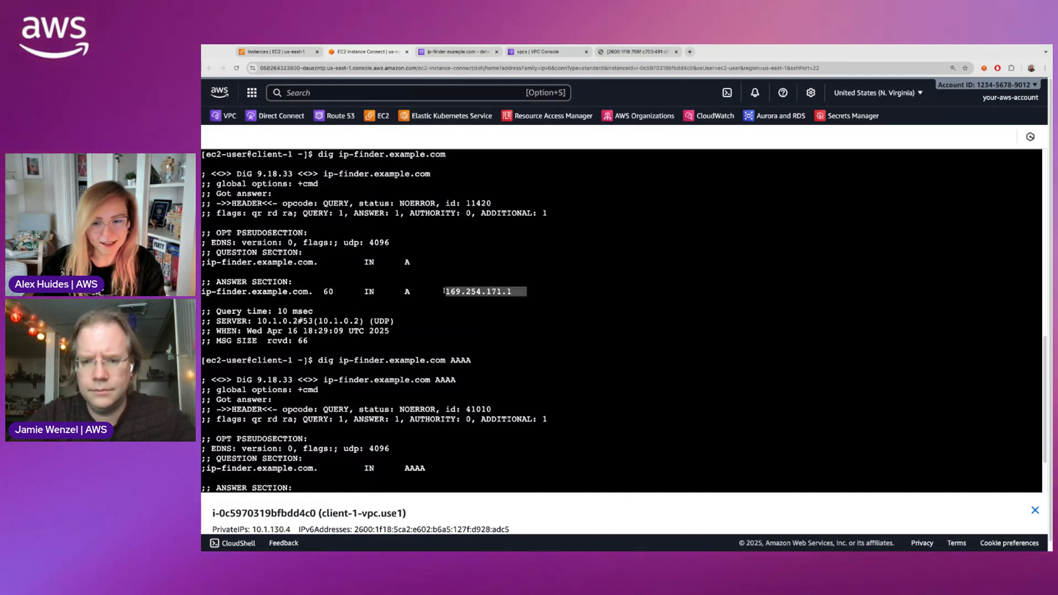
Highlight the IPv6 address in the answer section of the AAAA lookup and clear the selection.
scroll(511, 292, "down", 8)
left_click(446, 419)
triple_click(446, 419)
left_click_drag(446, 419, 563, 419)
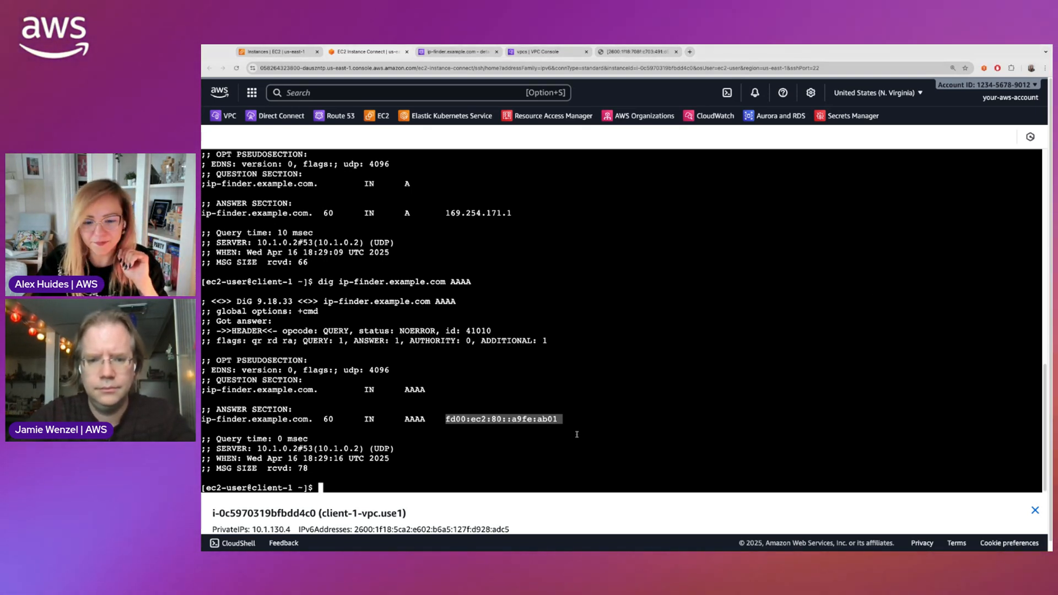
left_click(523, 451)
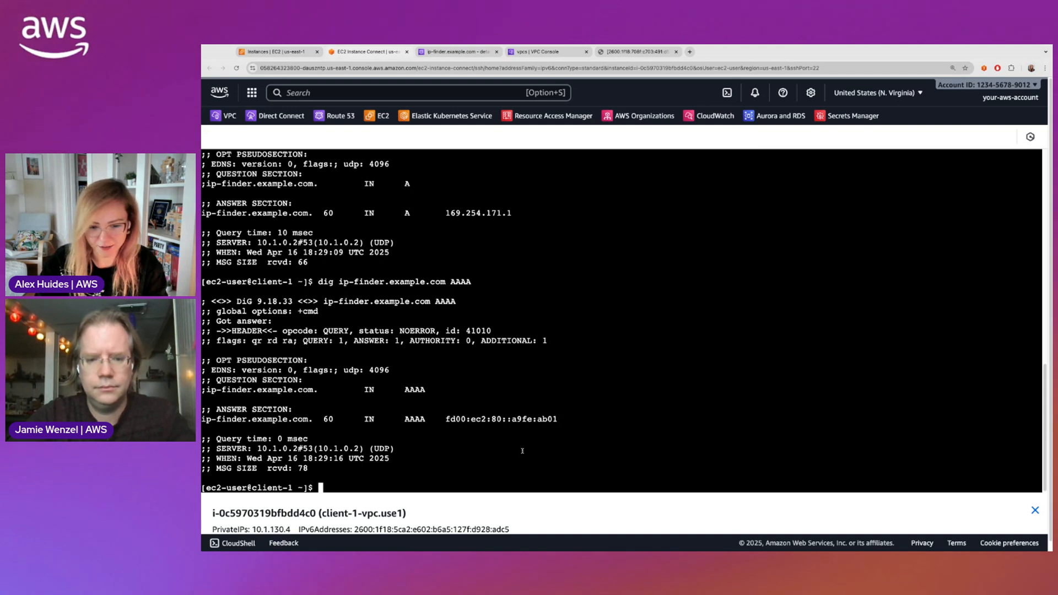
Request the service through its custom domain with curl 'ip-finder.example.com:80' and add blank prompt lines after the output.
key("Return")
key("Return")
key("Return")
type("curl ")
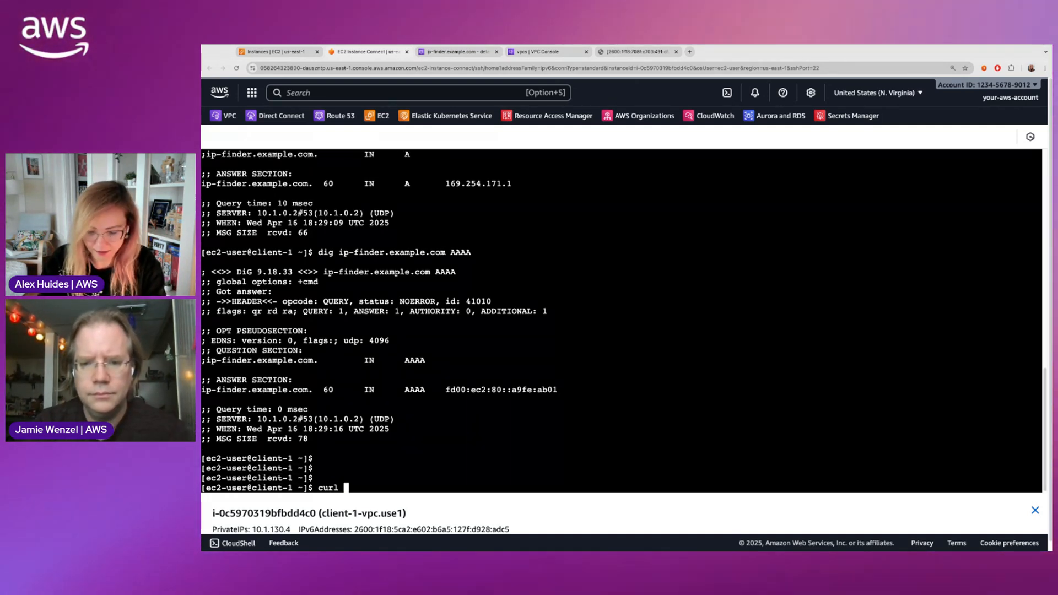
type("'ip-fi")
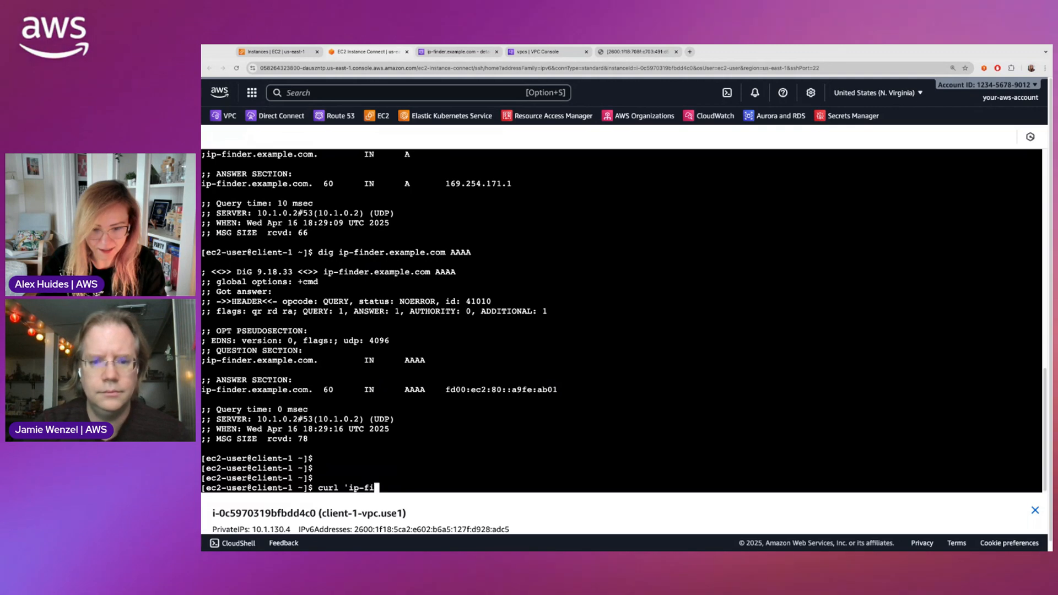
type("nder.exampl")
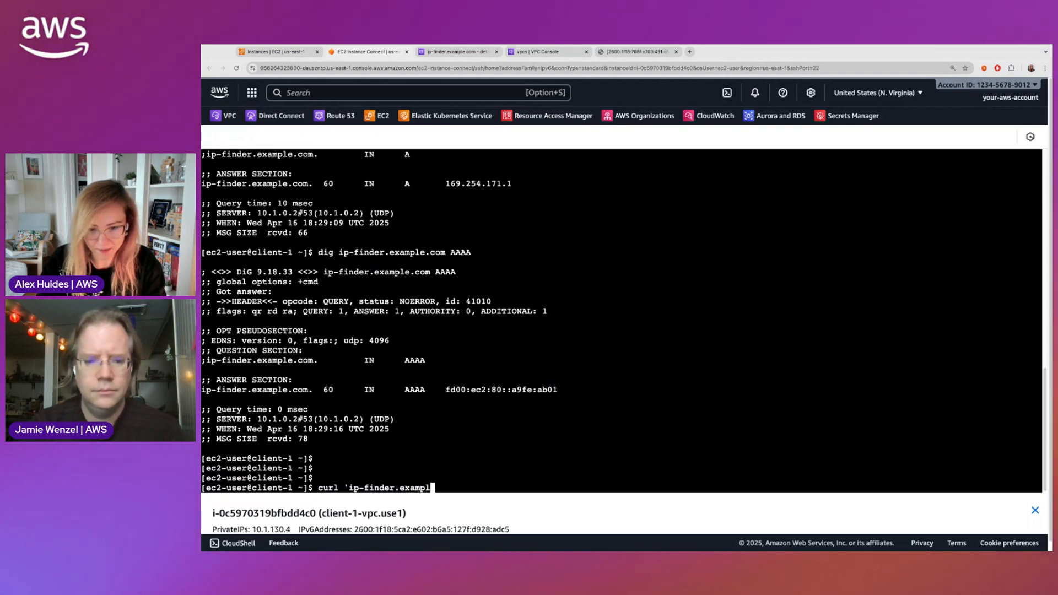
type("e.com:80")
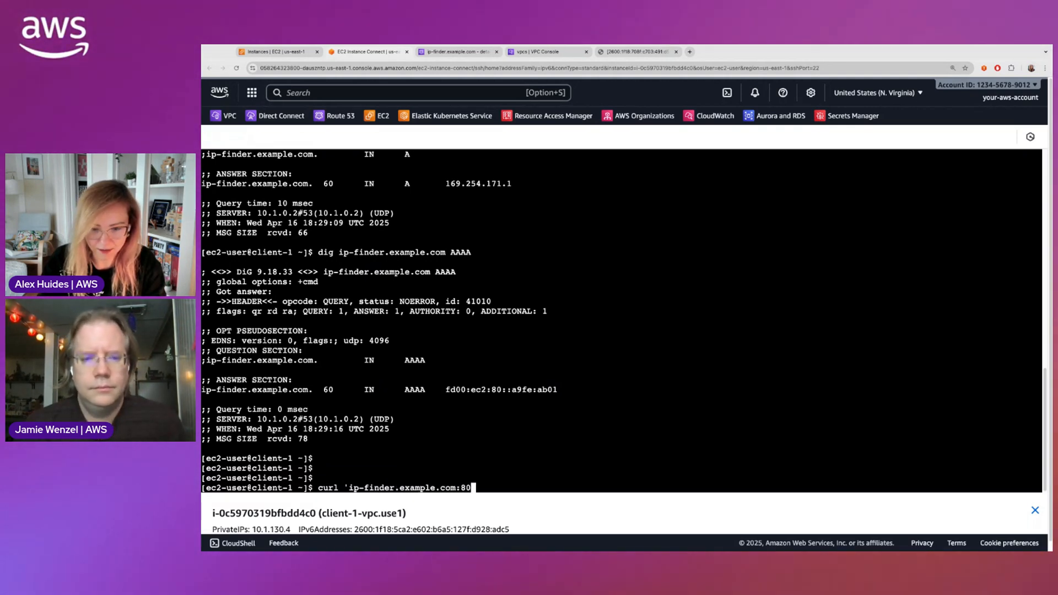
type("'")
key("Return")
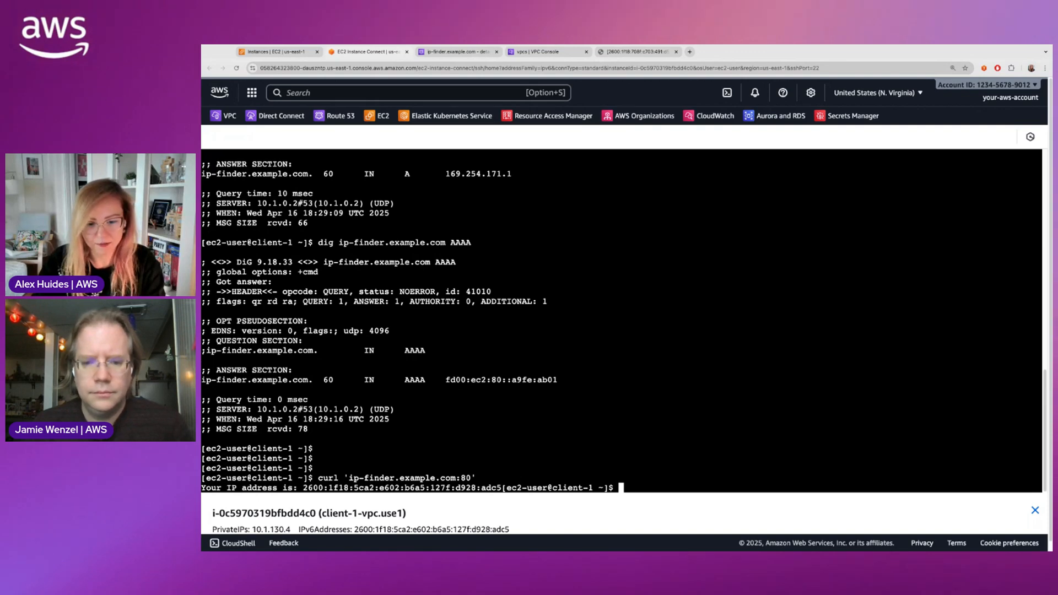
key("Return")
key("Return")
key("Return")
key("Return")
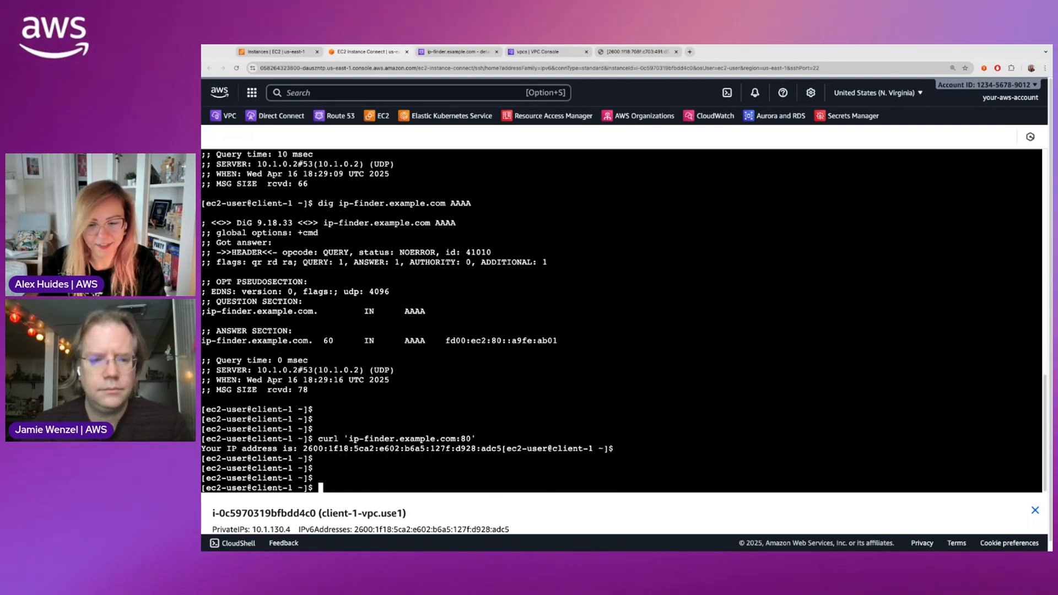
Rerun the curl request to ip-finder.example.com:80 with the -4 option to force IPv4, followed by blank prompt lines.
key("Up")
type("-4")
key("Return")
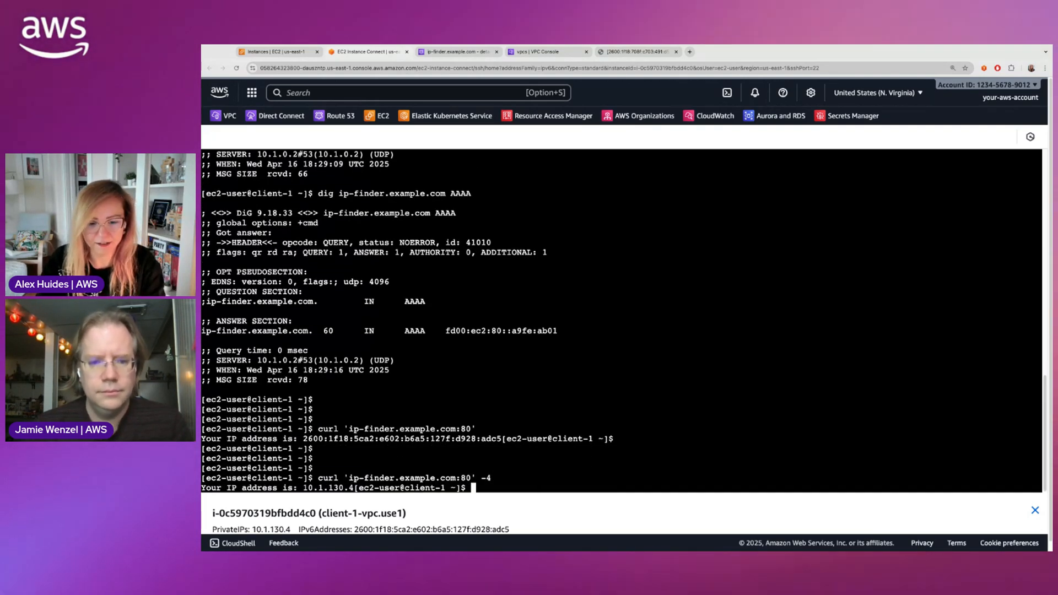
key("Return")
key("Return")
key("Return")
key("Return")
left_click(202, 332)
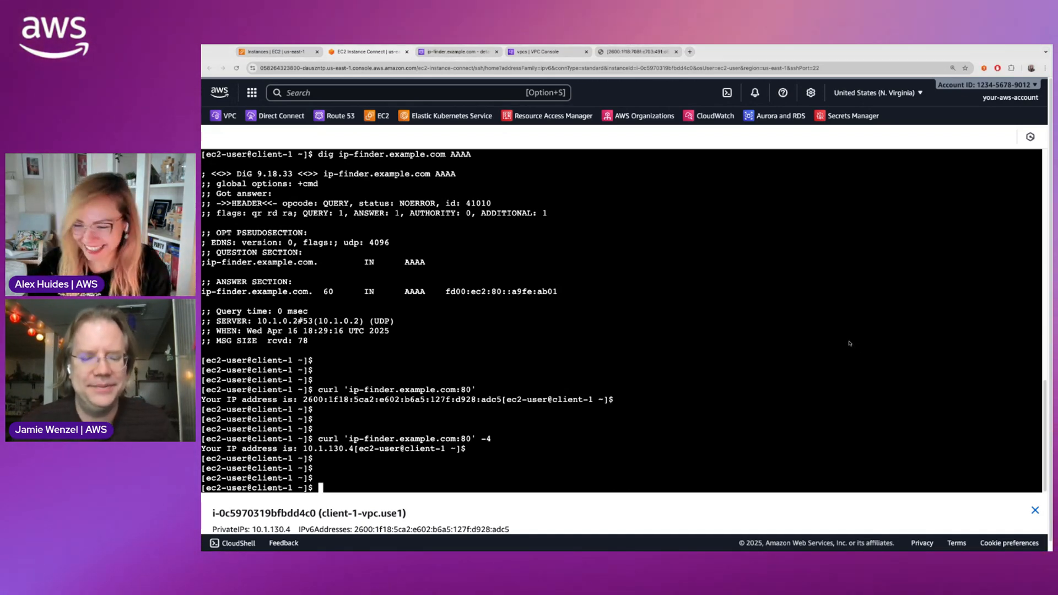
Return to the ip-finder.example.com hosted zone and go through the Route 53 dashboard to the VPC dashboard.
left_click(302, 53)
left_click(469, 56)
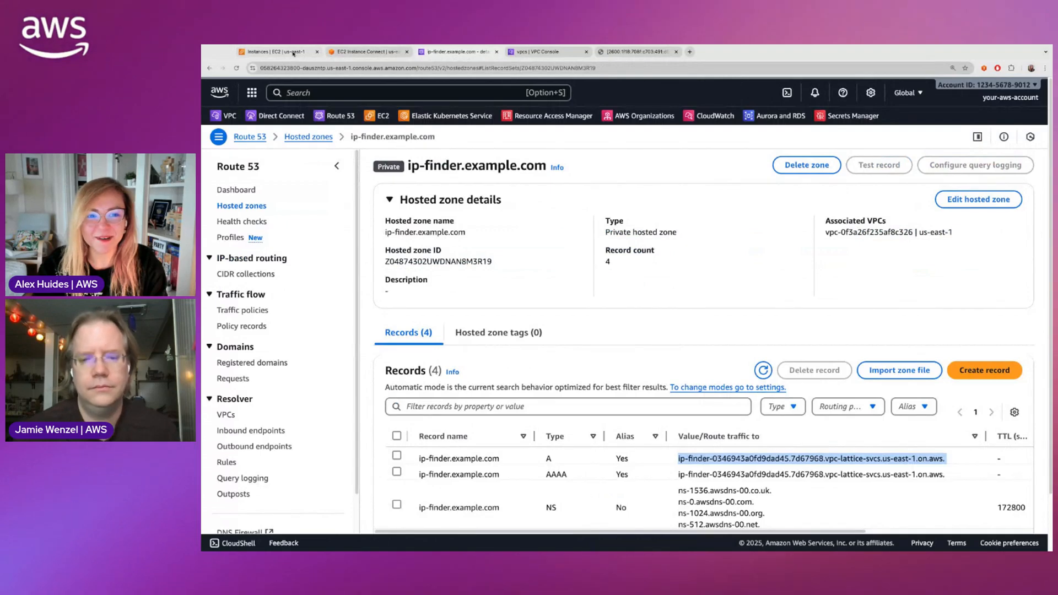
left_click(252, 138)
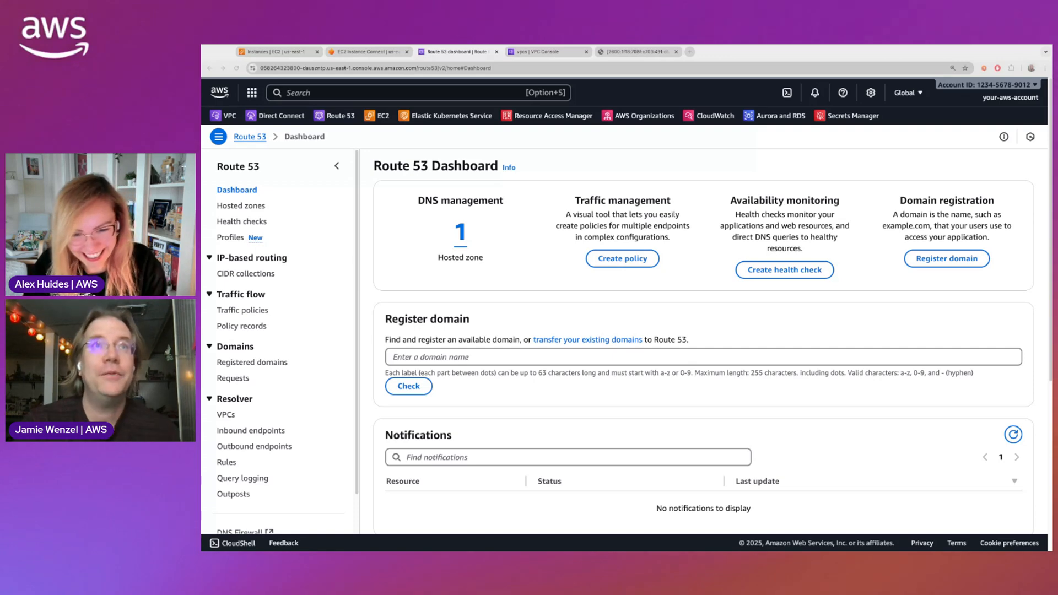
left_click(226, 116)
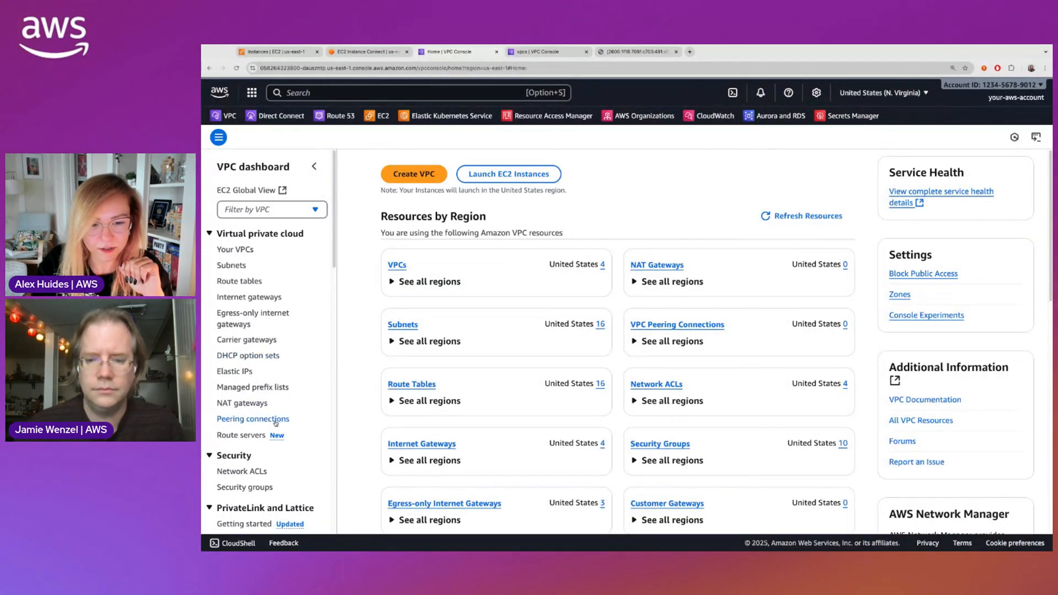
In the PrivateLink and Lattice section, highlight the Resource configurations and Resource gateways entries, followed by the Endpoints entry.
scroll(276, 422, "down", 3)
scroll(275, 424, "down", 1)
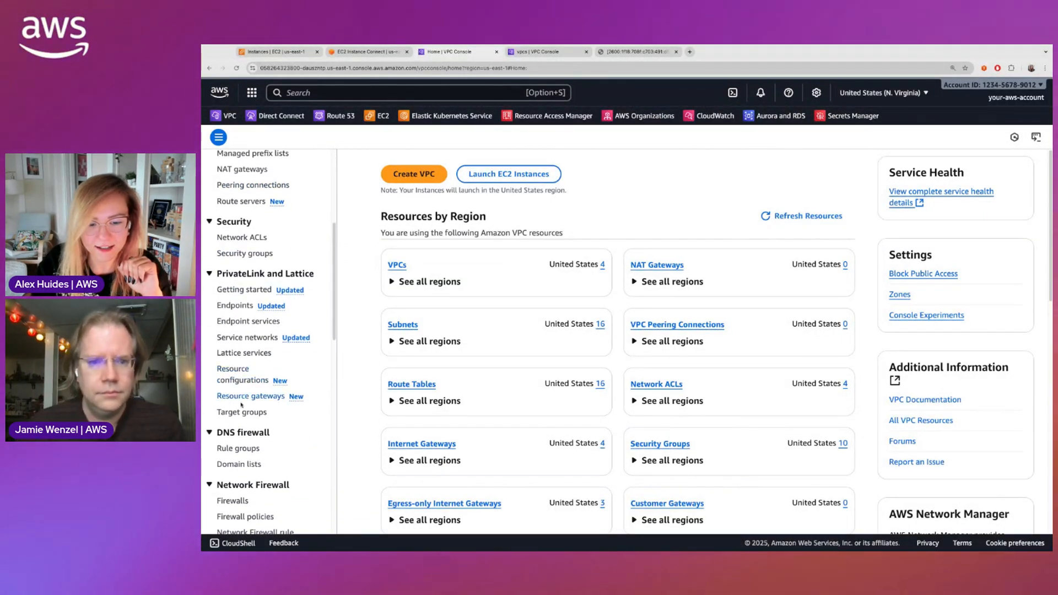
mouse_move(318, 402)
left_mouse_down()
mouse_move(221, 381)
mouse_move(216, 369)
left_mouse_up()
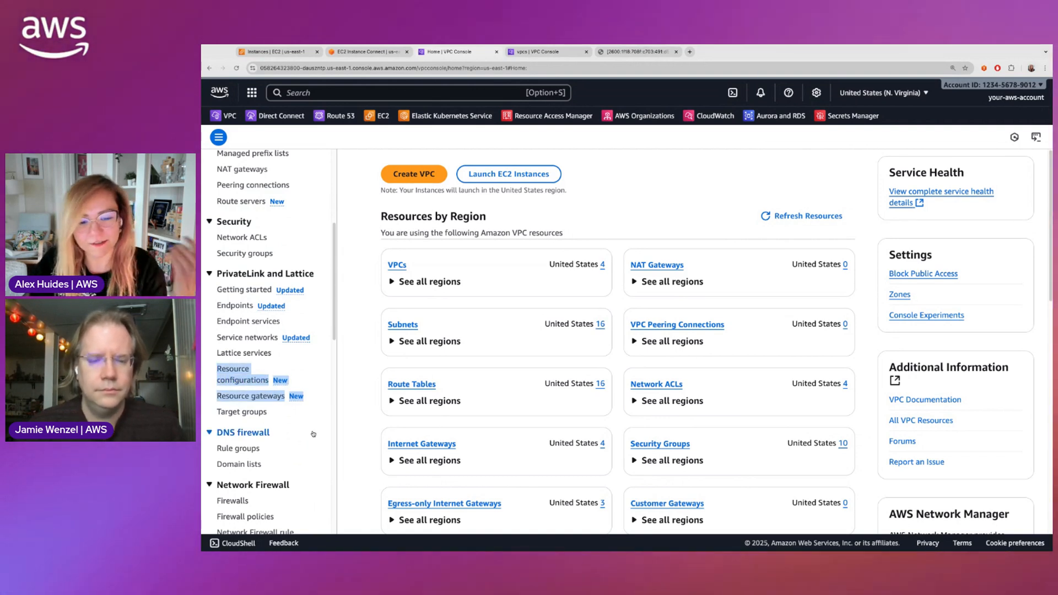
left_click_drag(284, 309, 210, 308)
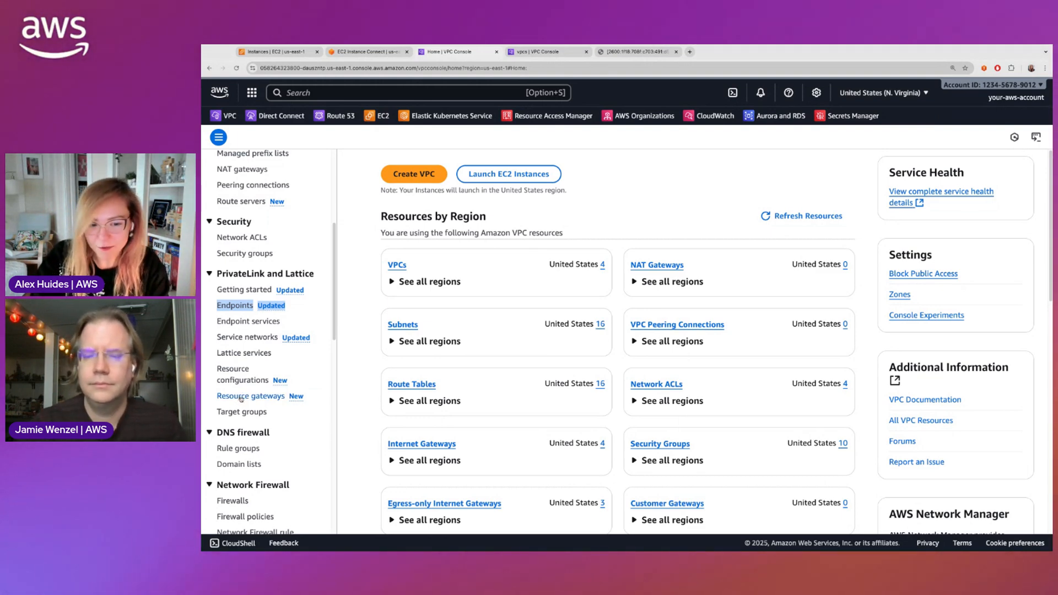
Show the list of VPCs and select resource-provider-1-vpc.use1-vpc, highlighting its name.
scroll(266, 306, "up", 3)
left_click(235, 185)
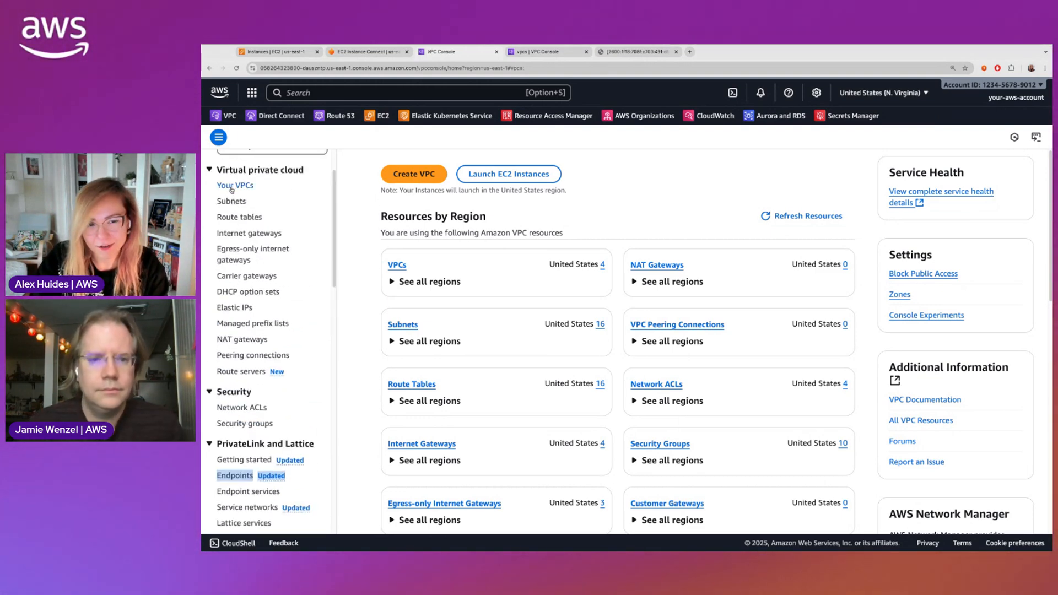
left_click(430, 247)
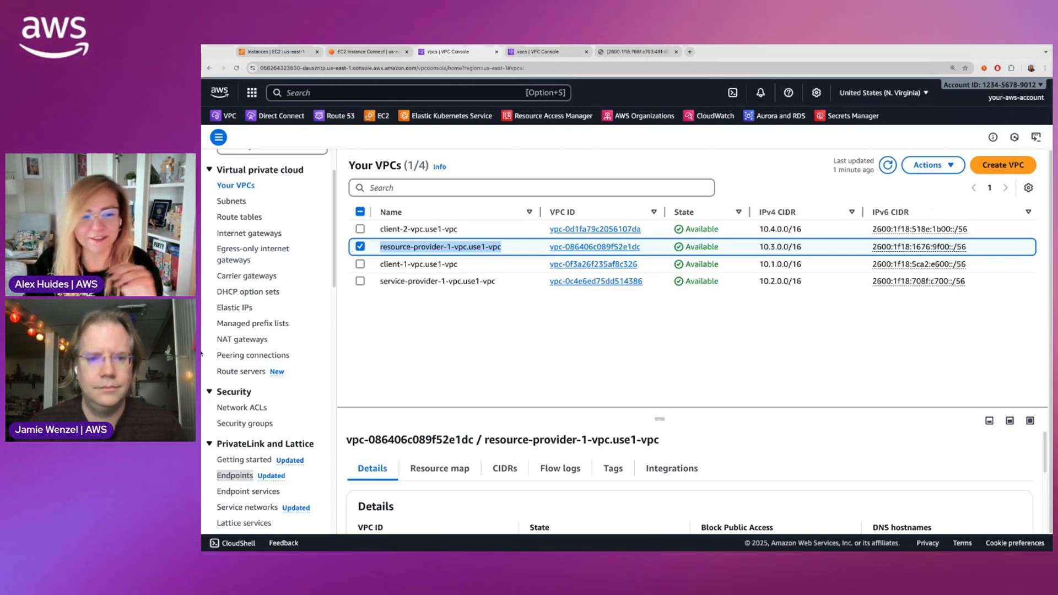
left_click(202, 354)
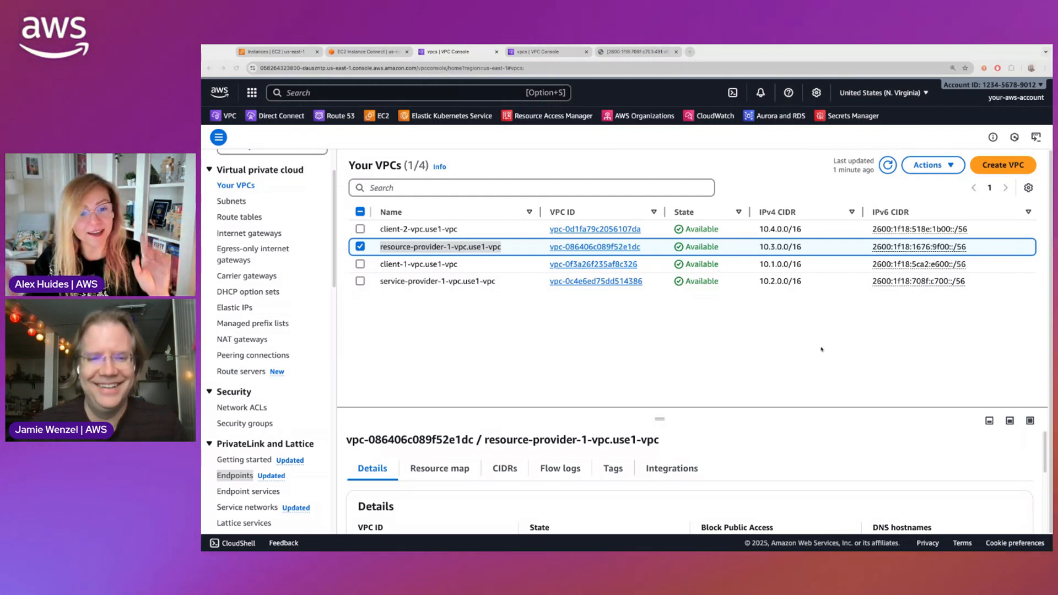
left_click(821, 349)
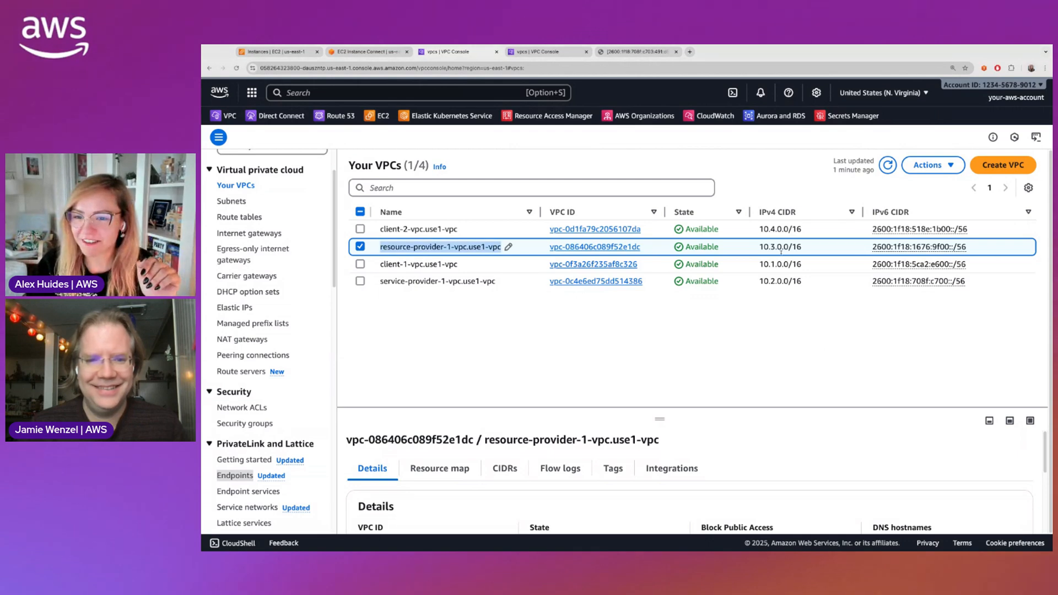
Show the Aurora and RDS databases list and widen its DB identifier and Role columns.
left_click(781, 116)
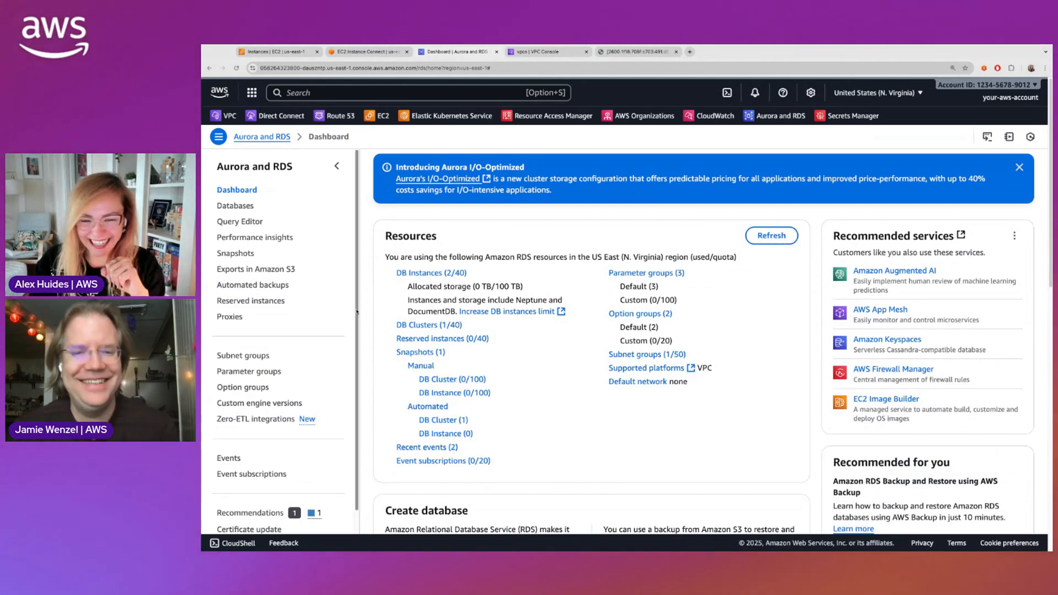
left_click(237, 206)
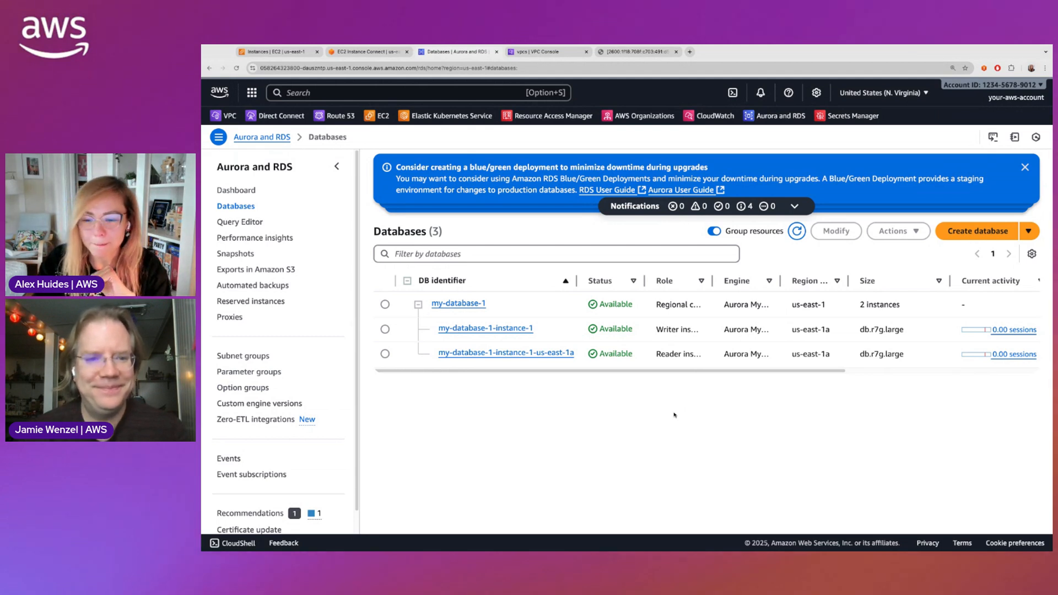
left_click_drag(576, 280, 632, 281)
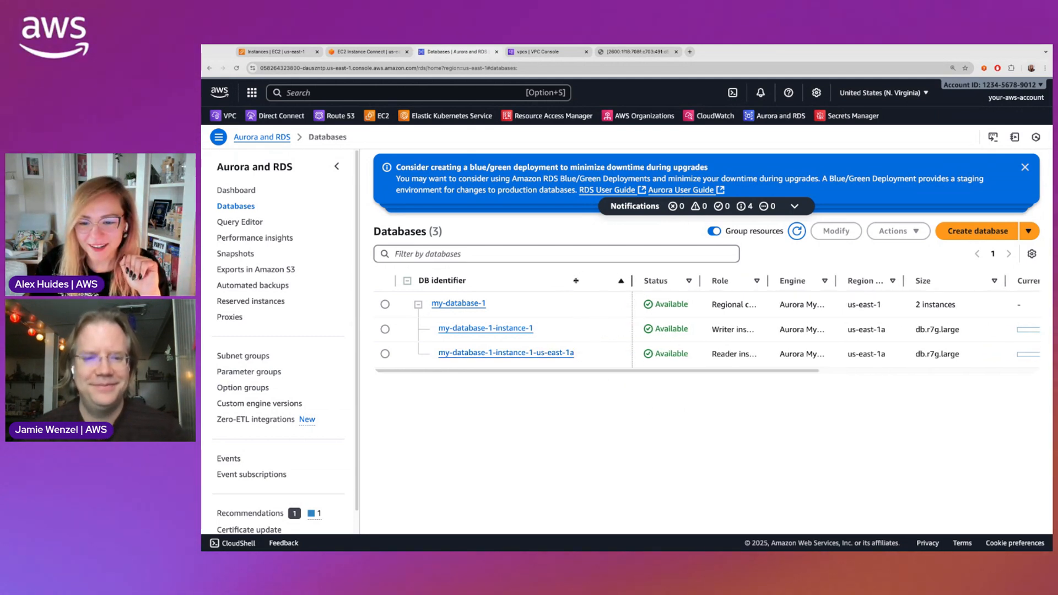
left_click_drag(767, 281, 840, 280)
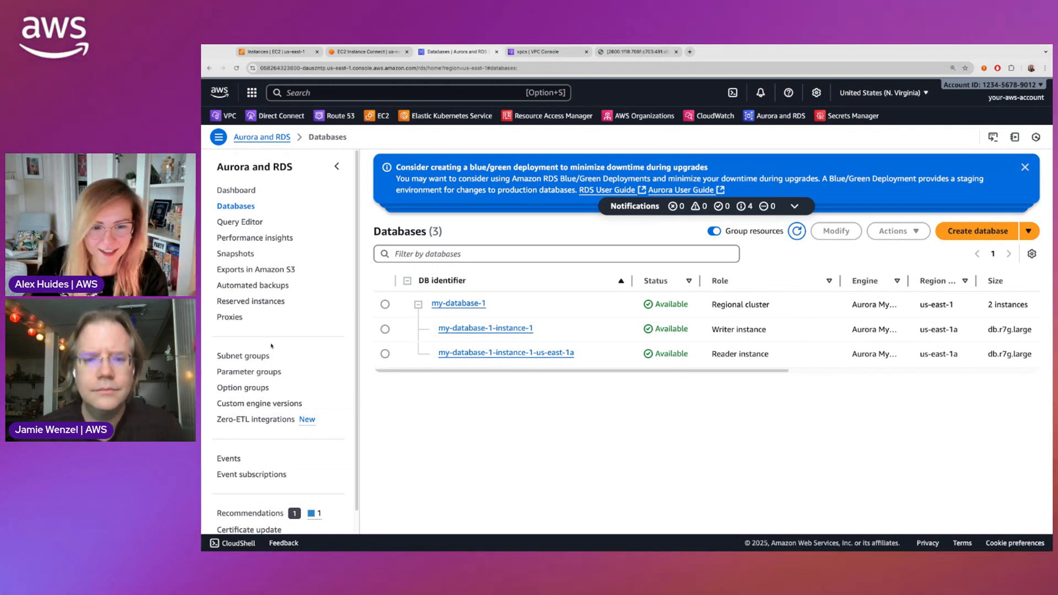
Return to the VPC console and start creating a resource gateway from the Lattice resource gateways page.
left_click(226, 117)
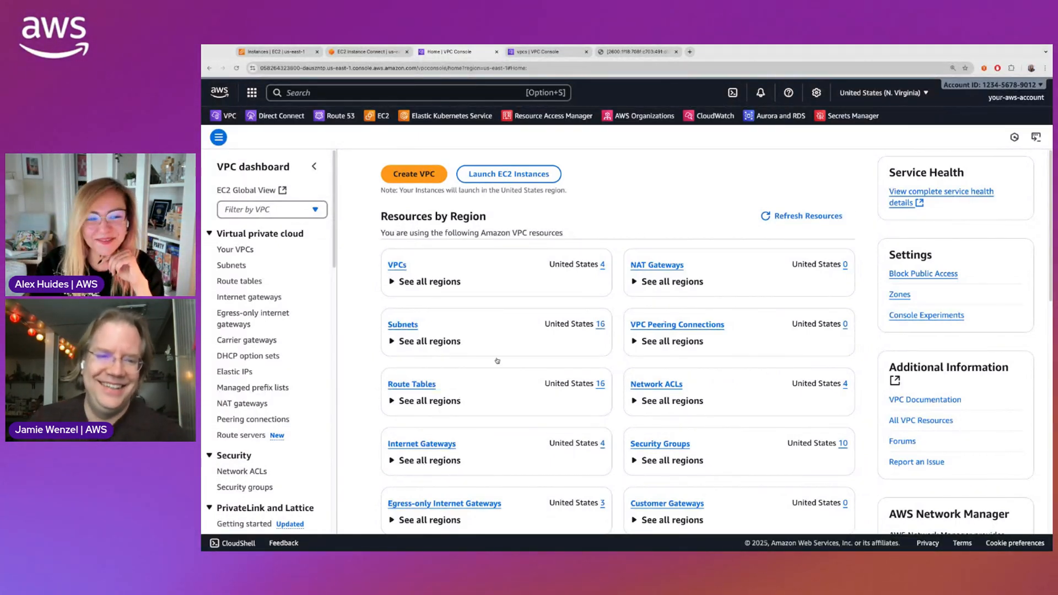
scroll(257, 470, "down", 6)
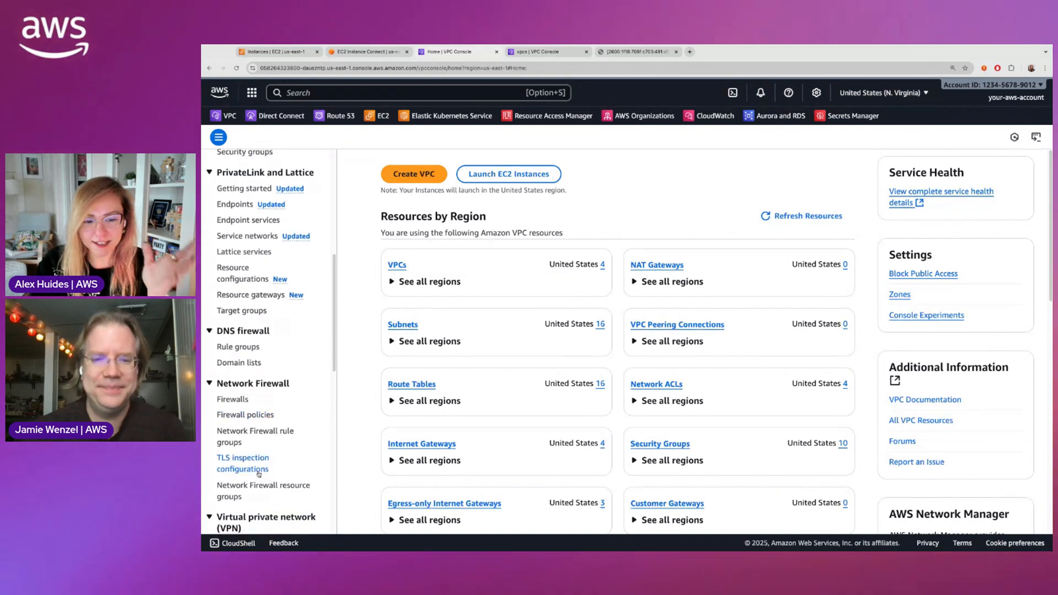
left_click(201, 450)
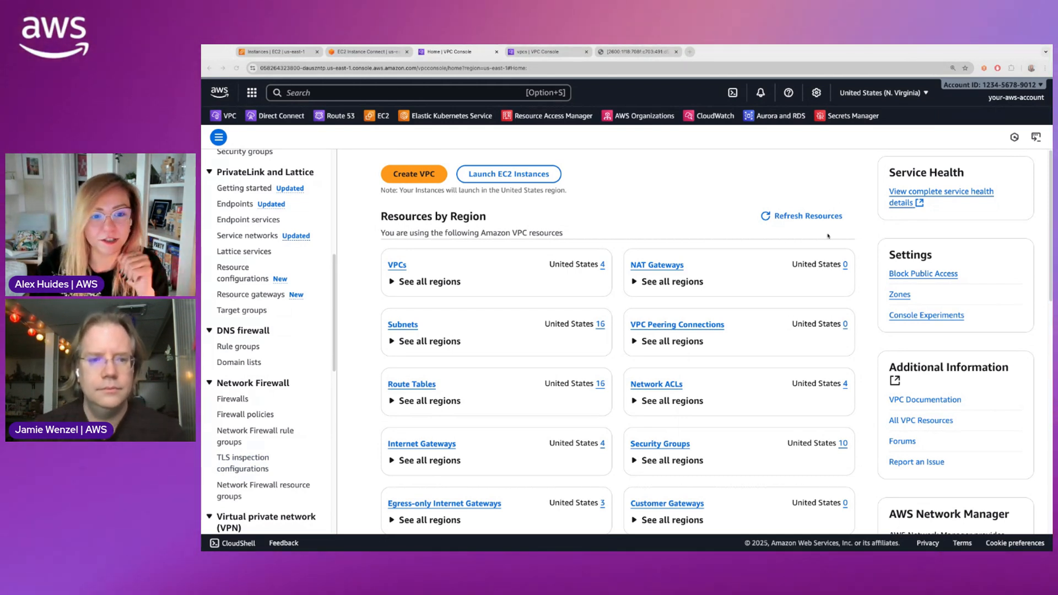
scroll(253, 473, "down", 5)
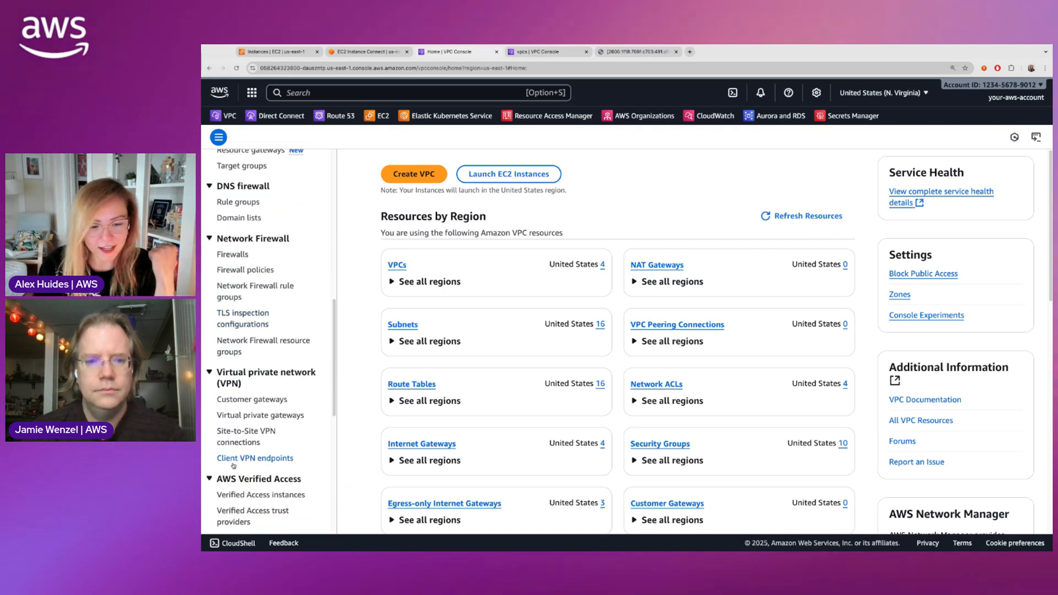
scroll(259, 386, "up", 5)
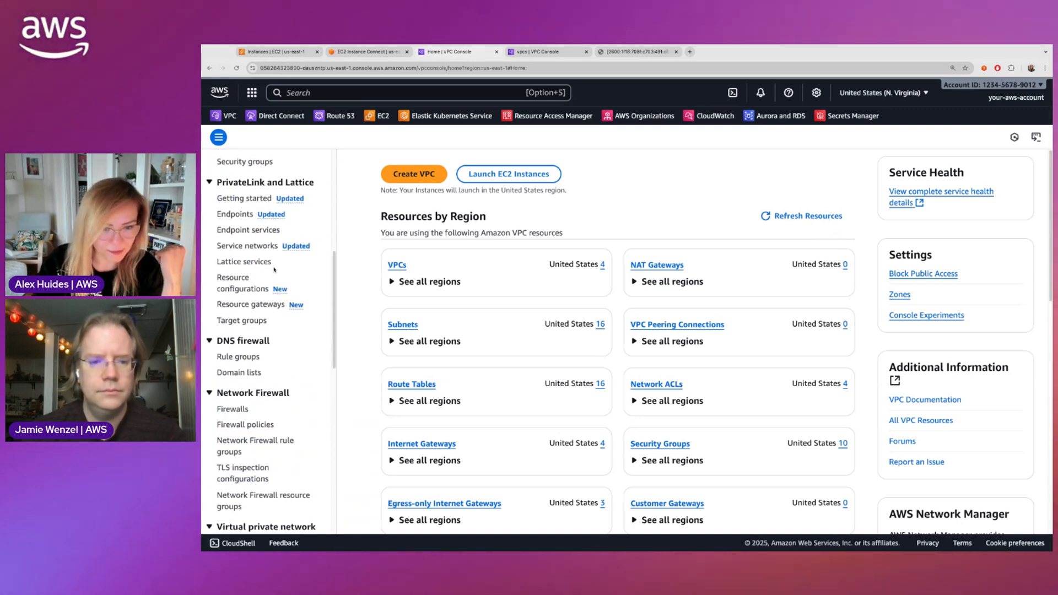
left_click(265, 304)
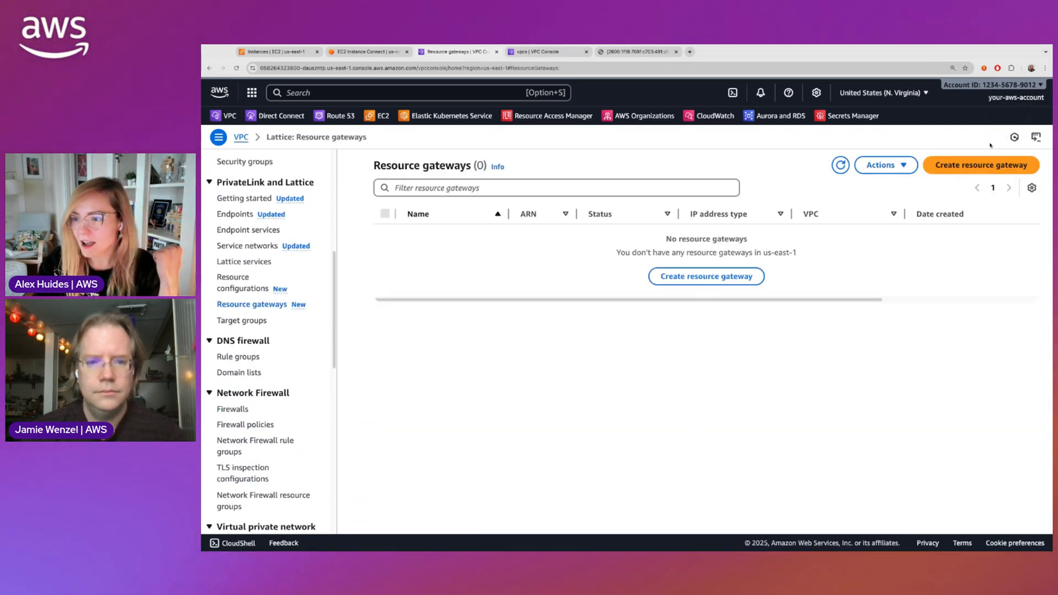
left_click(973, 165)
Name the resource gateway rg-resource-provider-vpc-1.
left_click(267, 257)
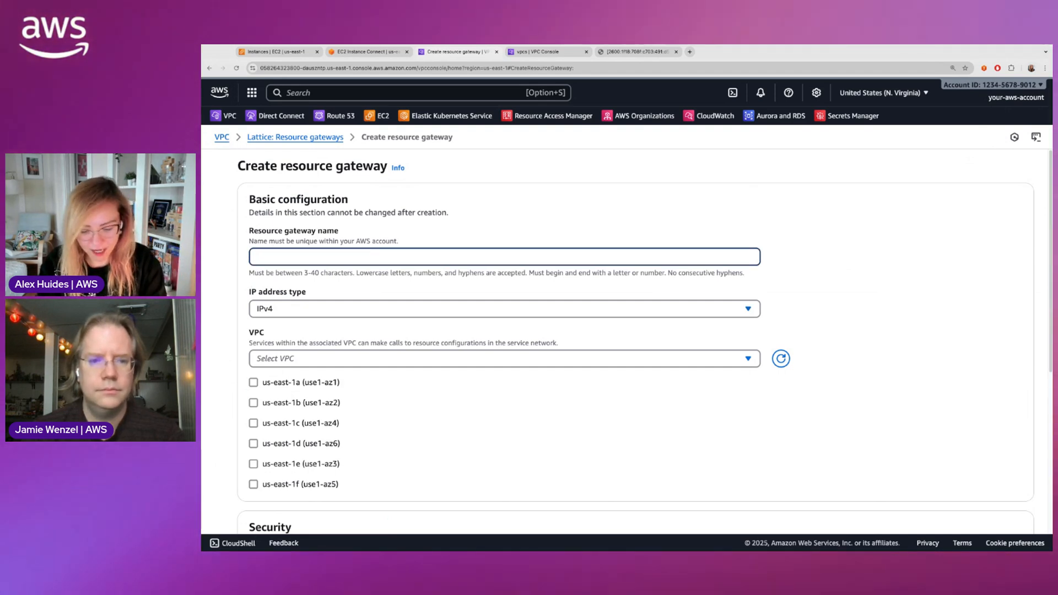
type("rg-s")
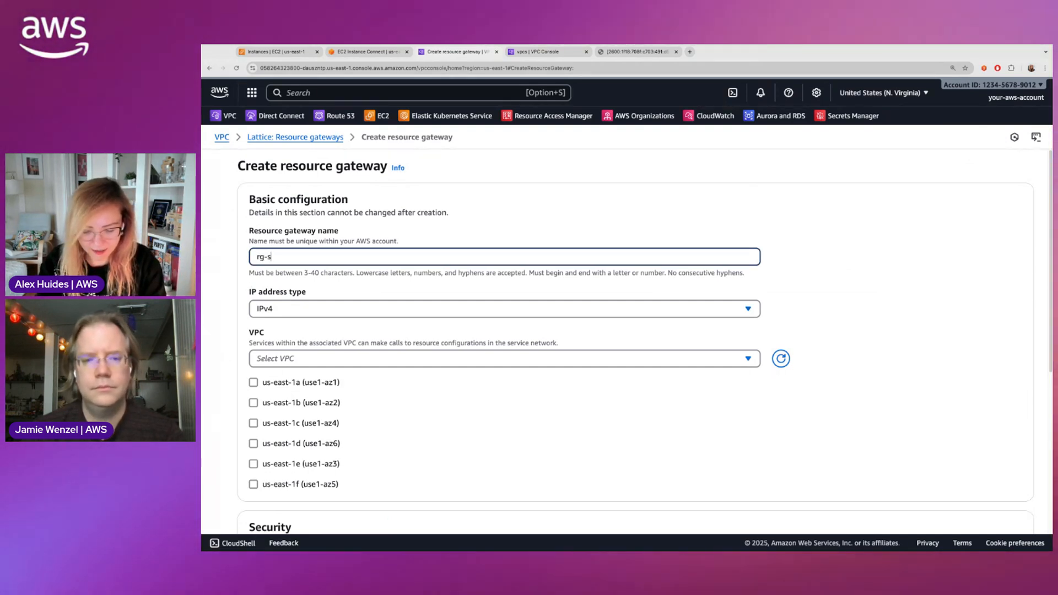
type("ervice-pro")
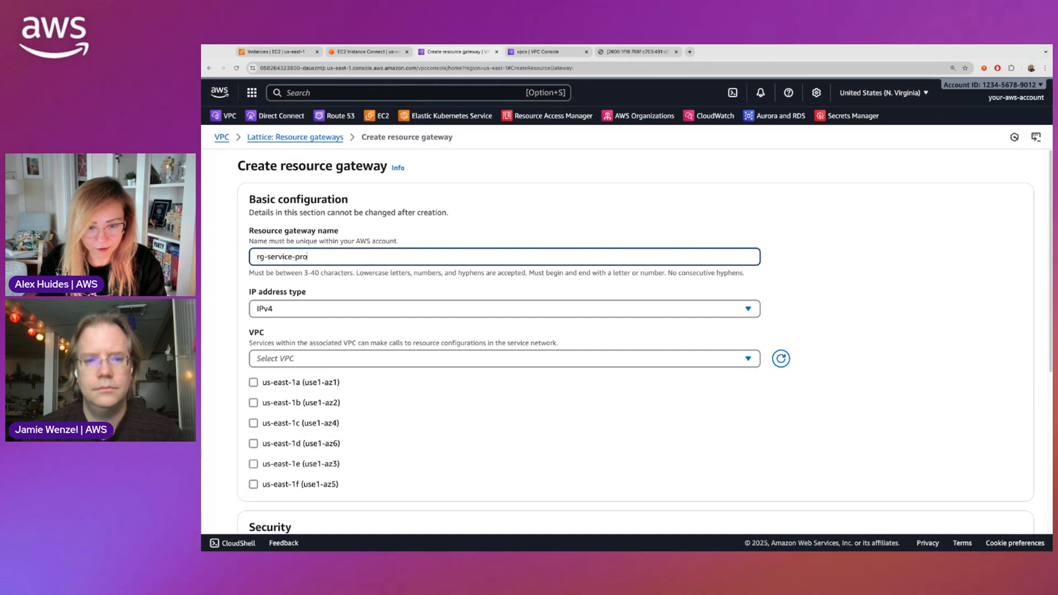
type("vider-vpc-1")
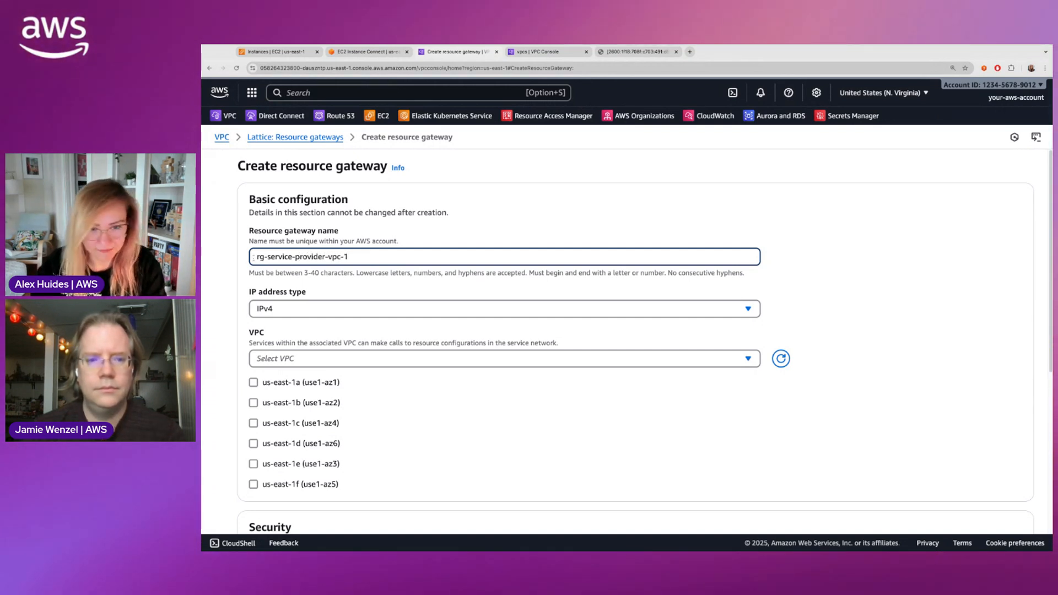
double_click(280, 257)
type("resource")
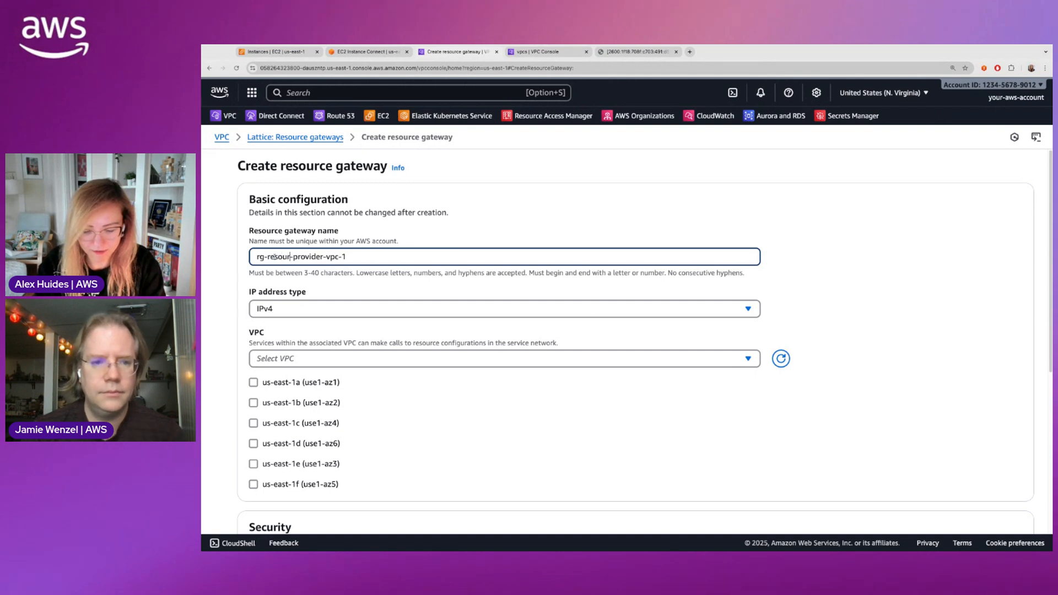
Set the gateway's IP address type to Dualstack and its VPC to resource-provider-1-vpc.use1-vpc.
left_click(277, 304)
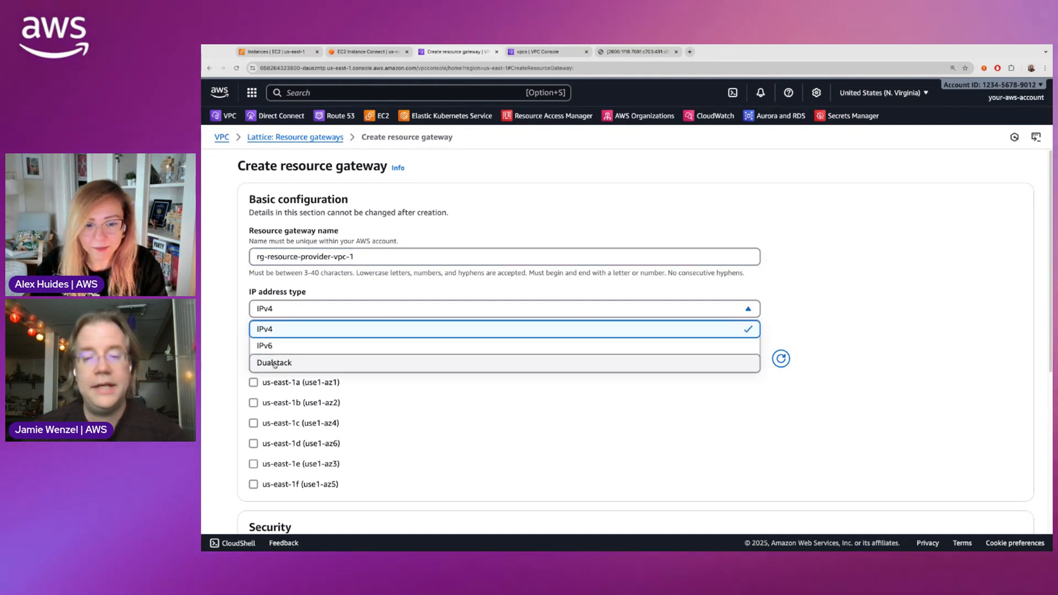
left_click(279, 361)
scroll(397, 373, "down", 1)
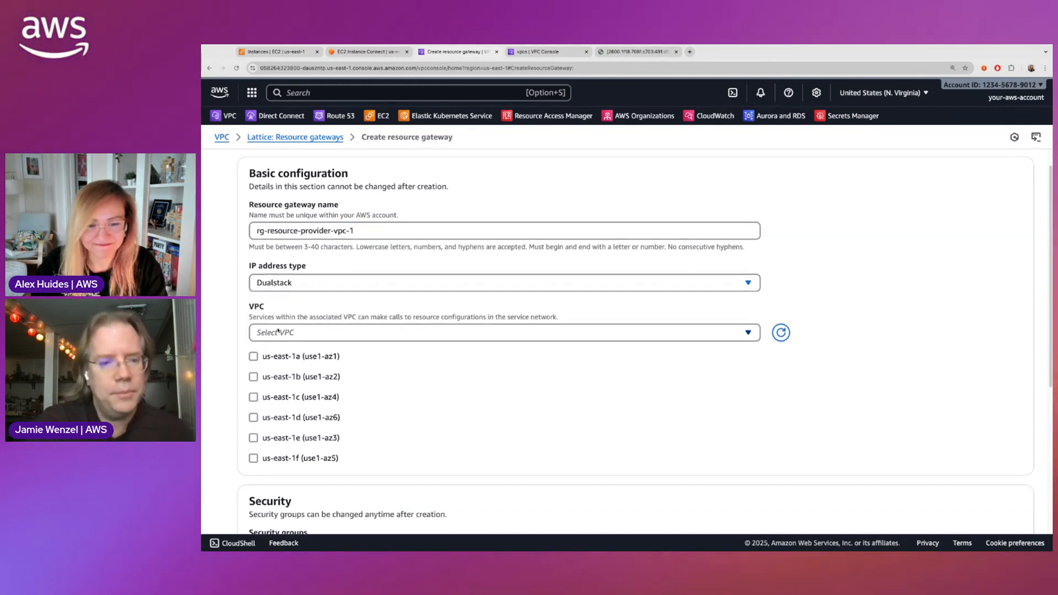
left_click(386, 333)
scroll(362, 401, "down", 1)
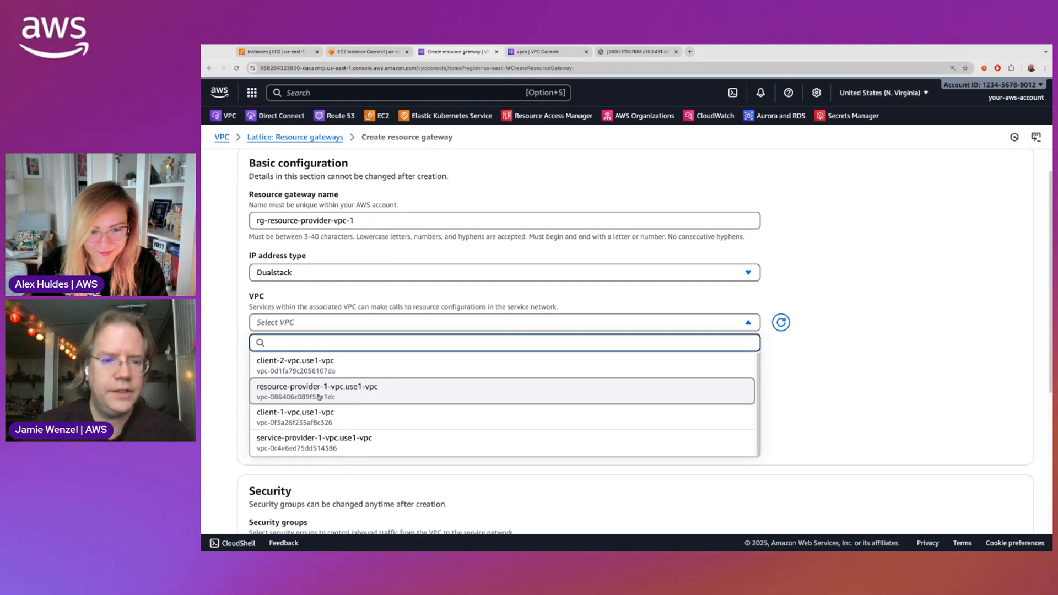
left_click(362, 399)
Enable us-east-1a and us-east-1b for the gateway, choosing the private1 subnet in us-east-1a and the private2 subnet in us-east-1b.
scroll(436, 376, "down", 1)
left_click(254, 335)
left_click(381, 372)
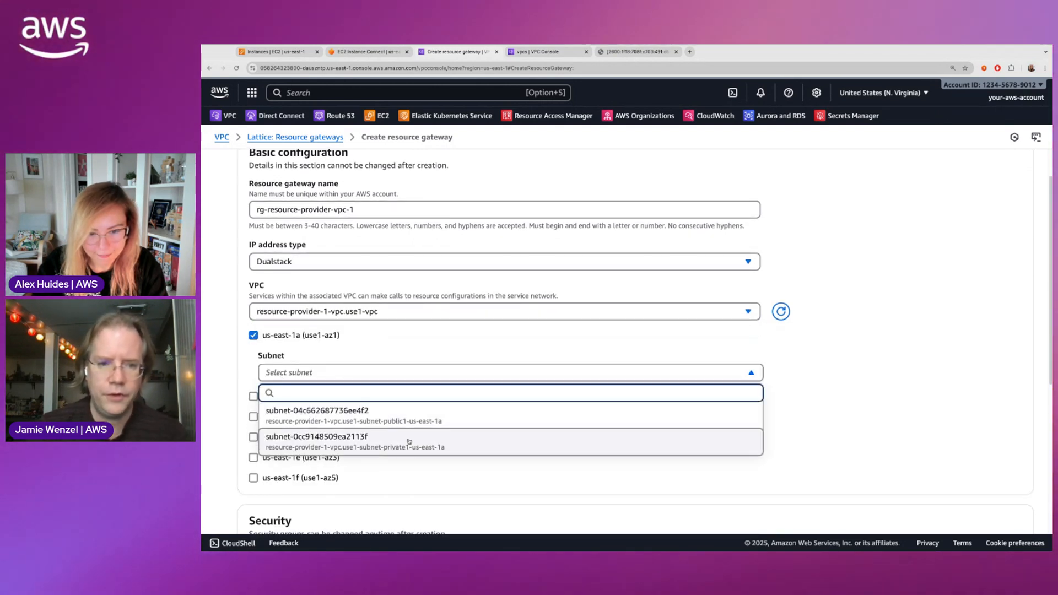
left_click(375, 442)
left_click(253, 396)
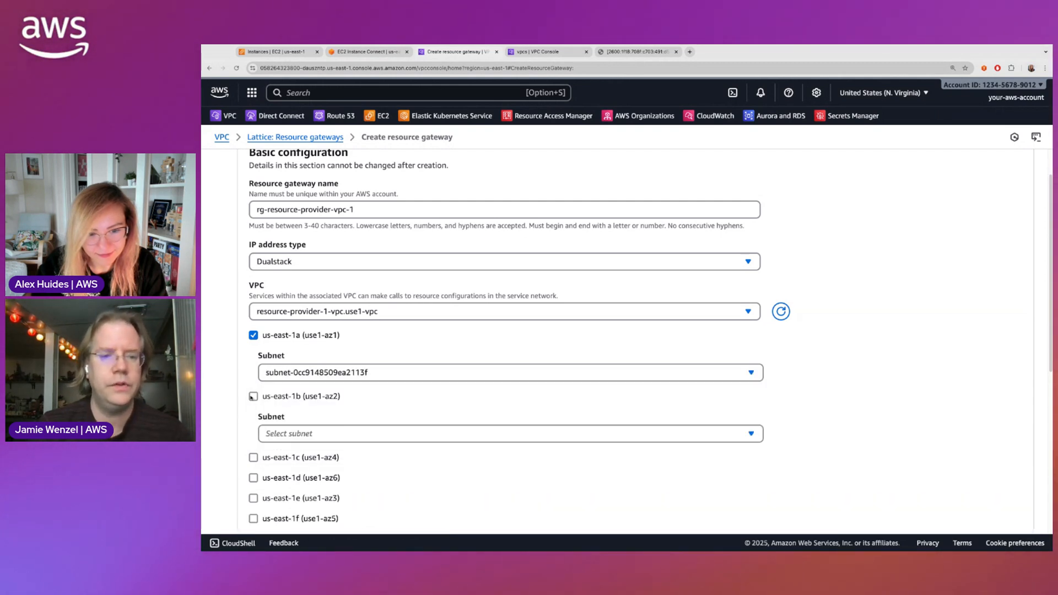
left_click(352, 434)
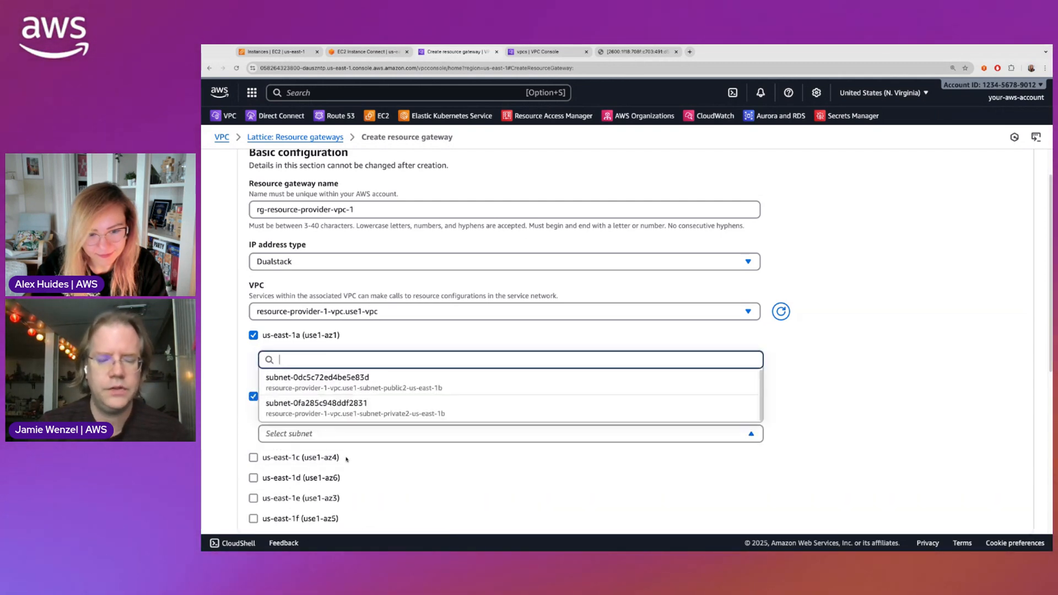
left_click(352, 408)
Review the available subnet choices for us-east-1a and us-east-1b without changing the selections.
scroll(477, 410, "down", 2)
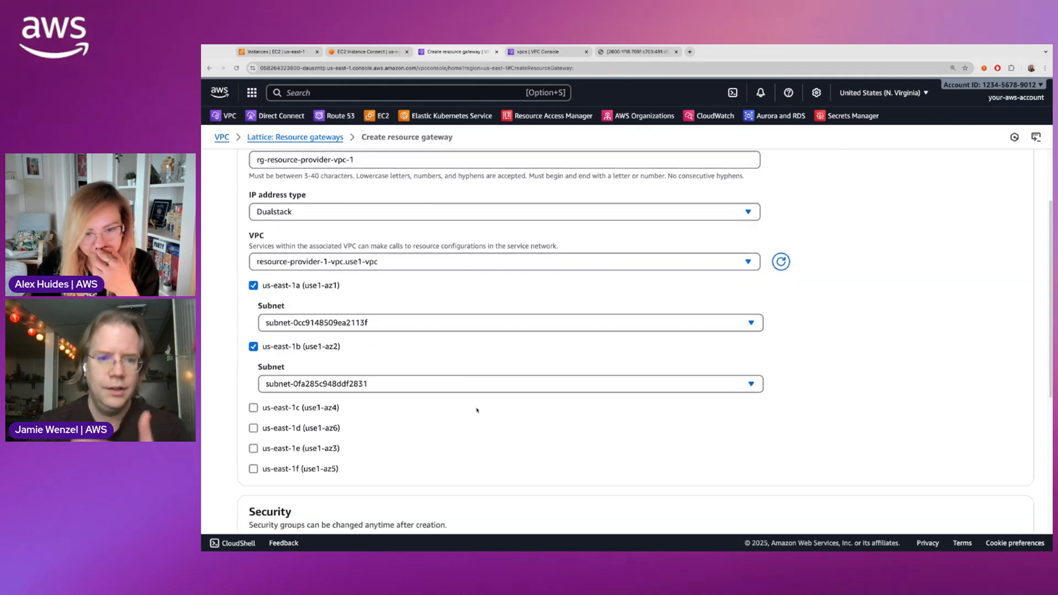
scroll(443, 433, "down", 2)
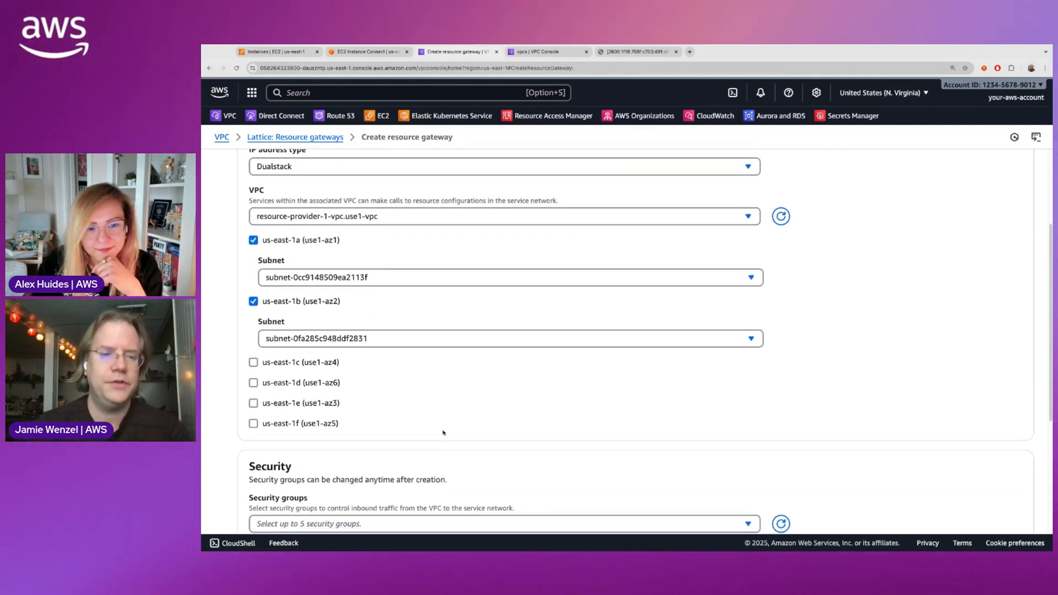
left_click(378, 273)
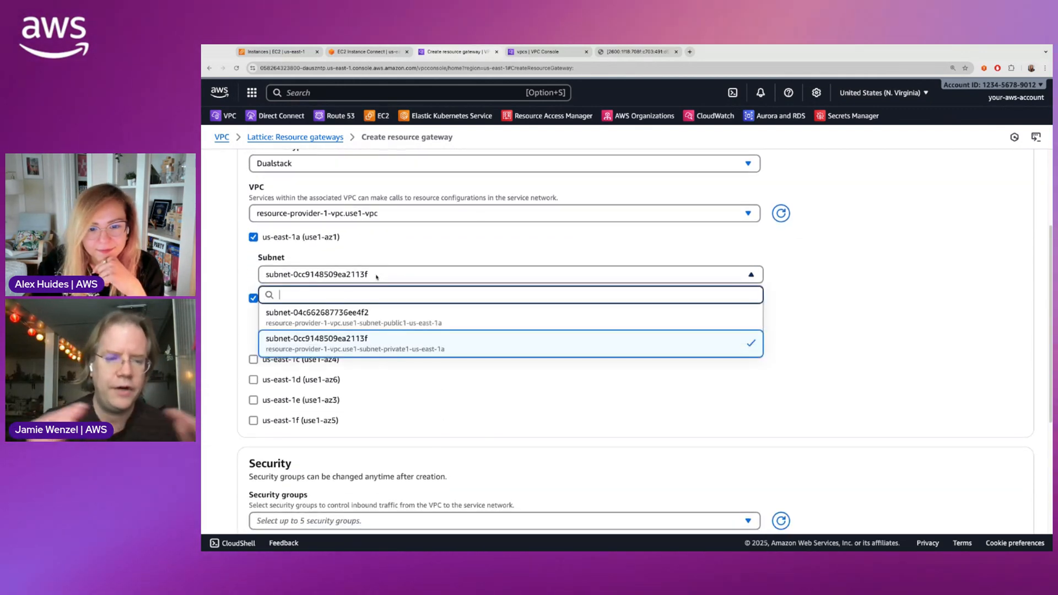
left_click(445, 415)
left_click(399, 338)
left_click(457, 429)
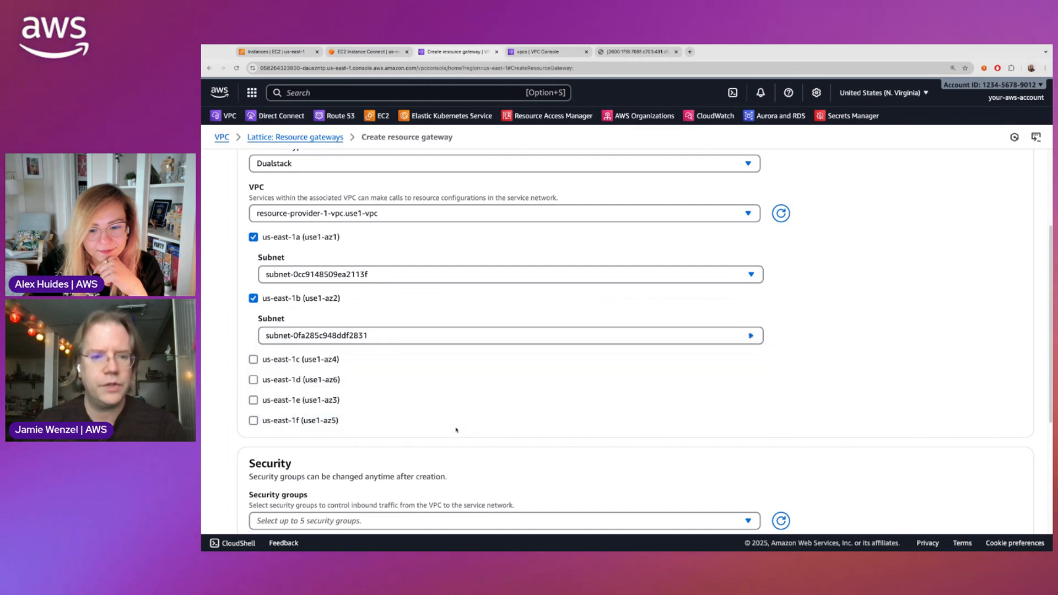
Assign the default VPC security group to the resource gateway and review the completed form.
scroll(419, 435, "down", 3)
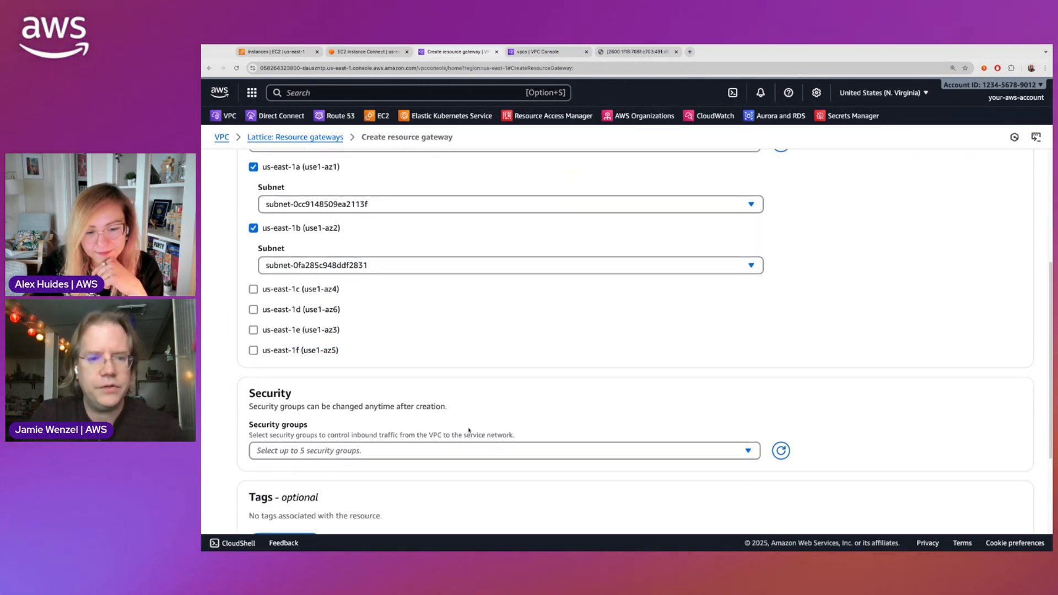
left_click(342, 448)
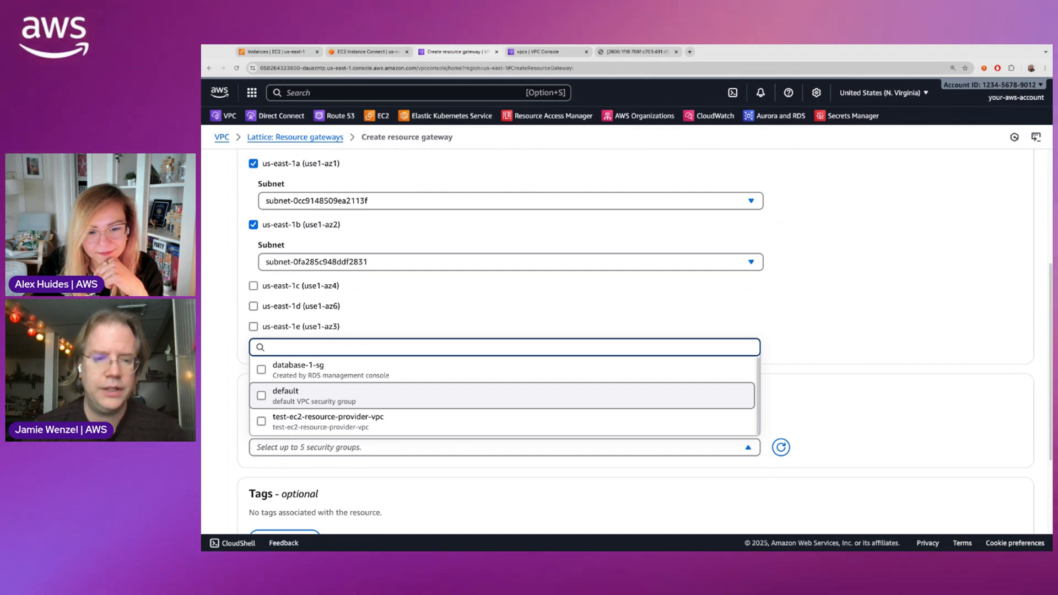
left_click(328, 393)
left_click(431, 486)
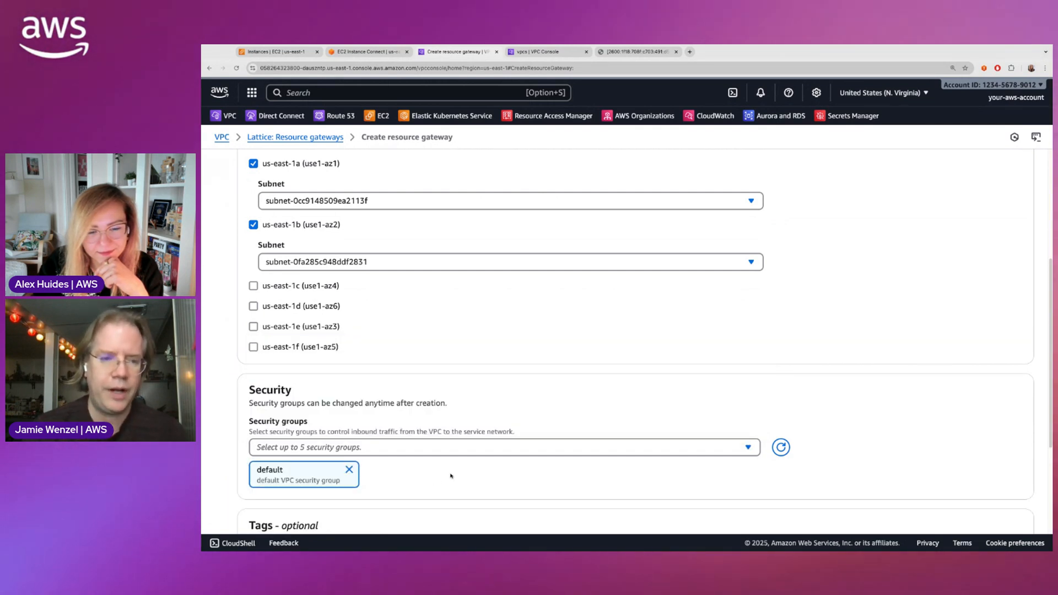
scroll(450, 479, "down", 1)
scroll(450, 483, "down", 3)
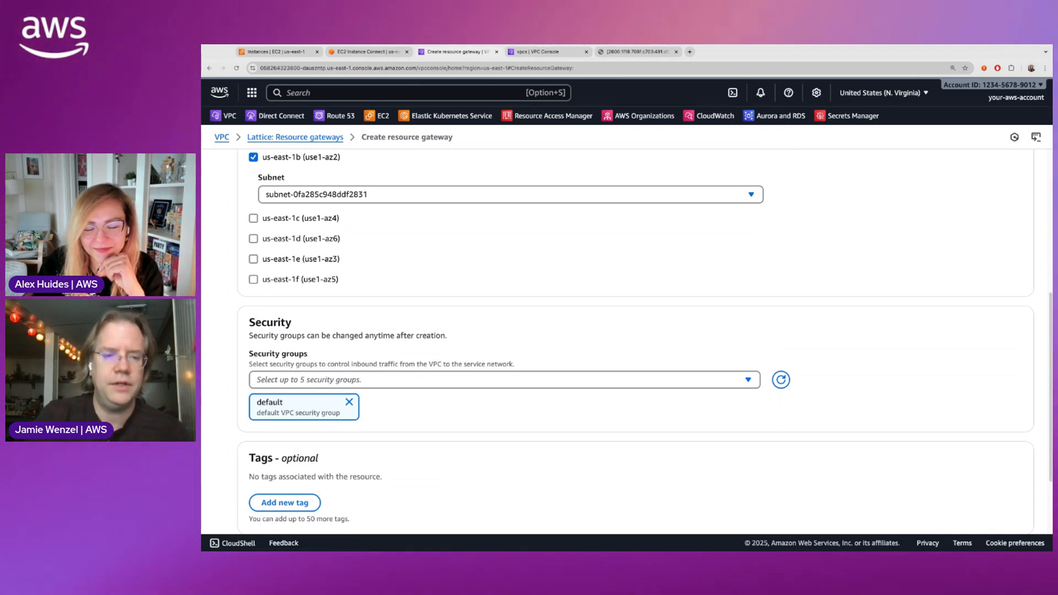
scroll(634, 342, "down", 2)
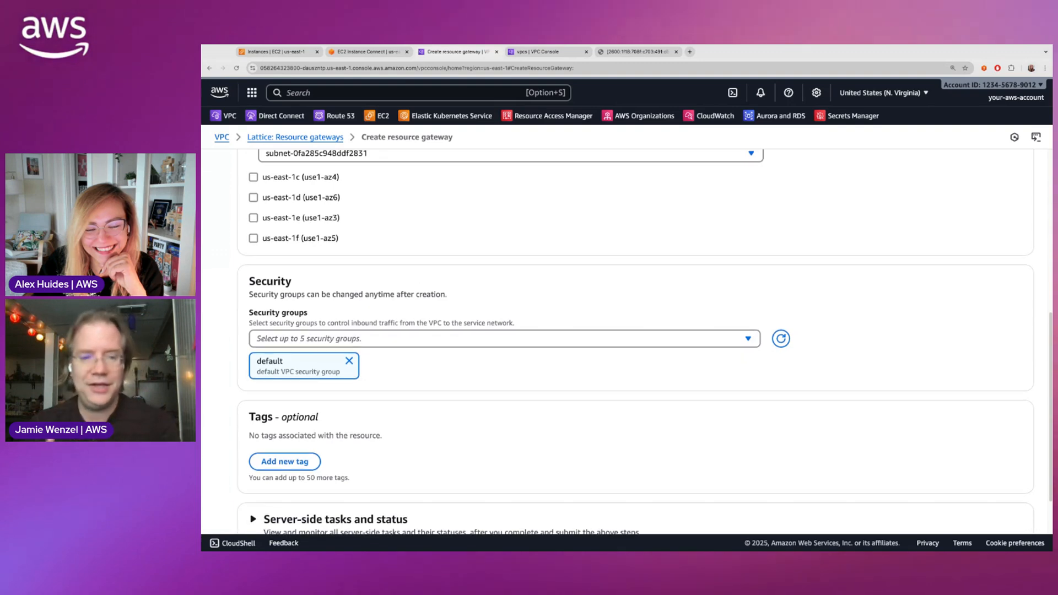
scroll(634, 342, "down", 2)
scroll(634, 342, "up", 8)
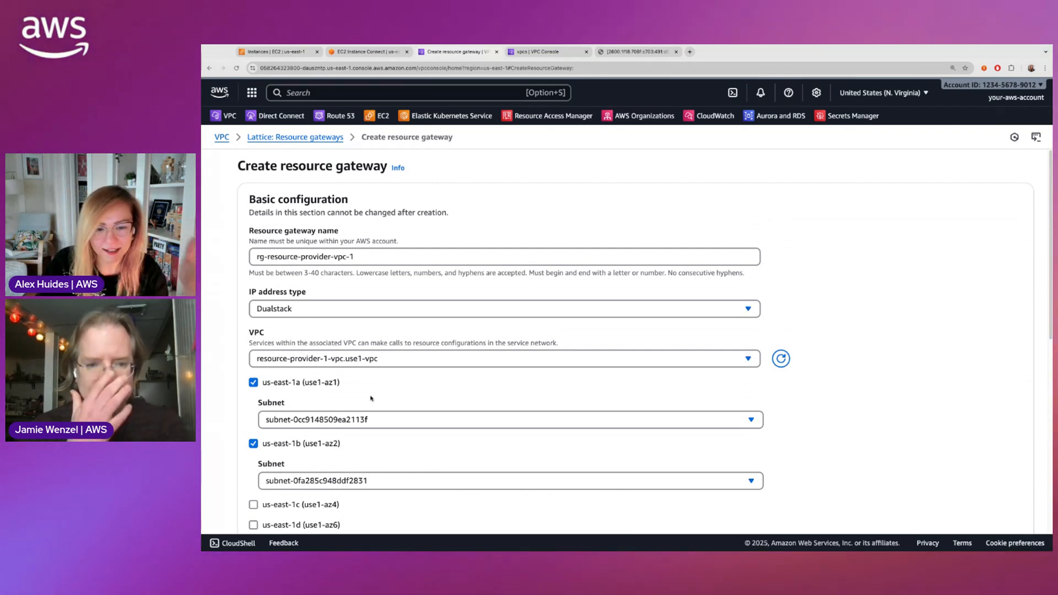
Check the gateway's VPC options and the subnet options for us-east-1a and us-east-1b, keeping the current selections.
scroll(370, 397, "down", 1)
left_click(336, 332)
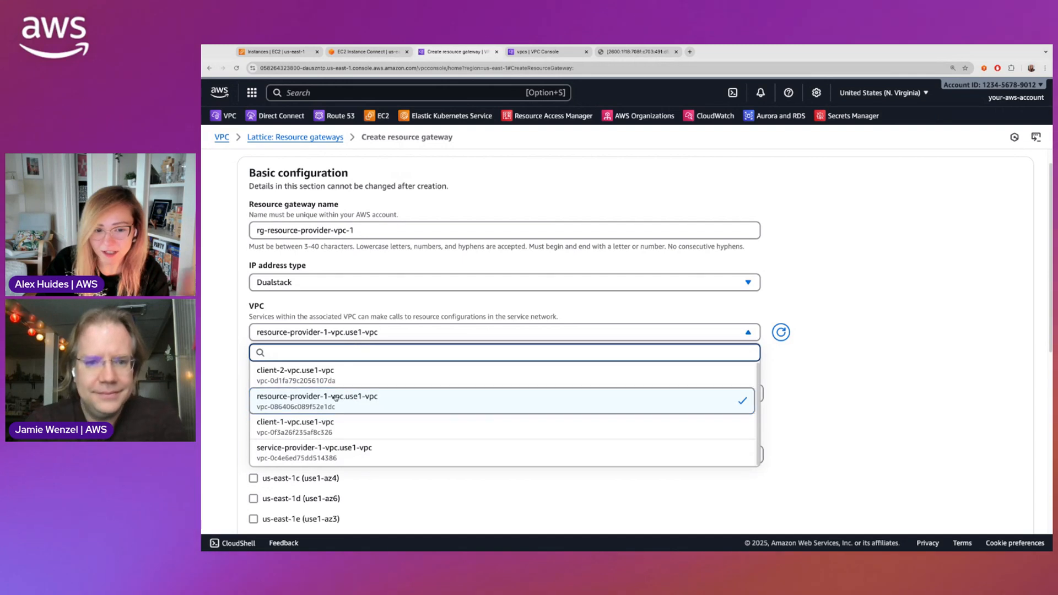
left_click(231, 382)
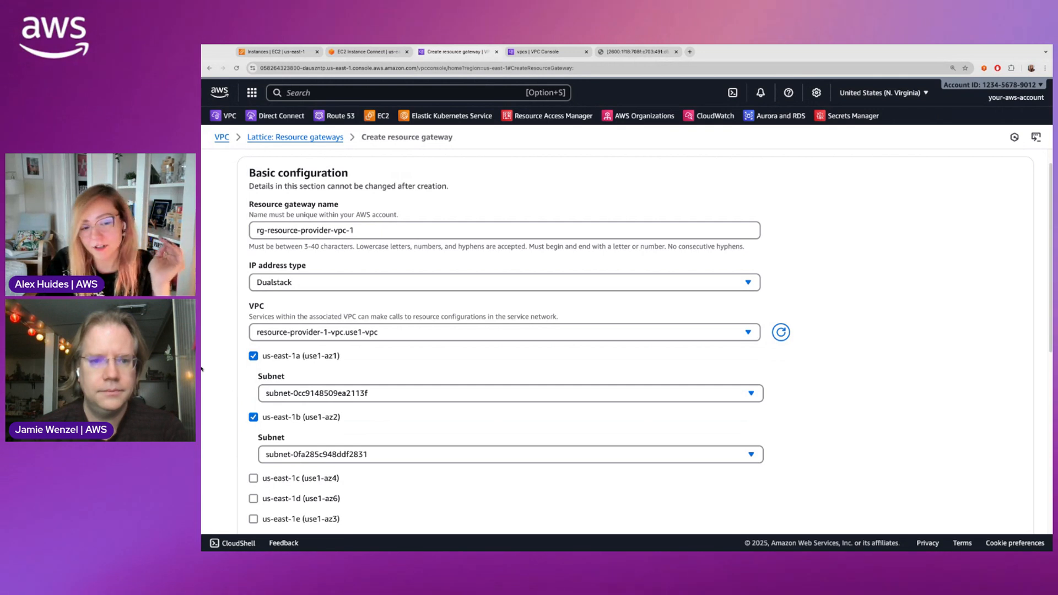
left_click(292, 393)
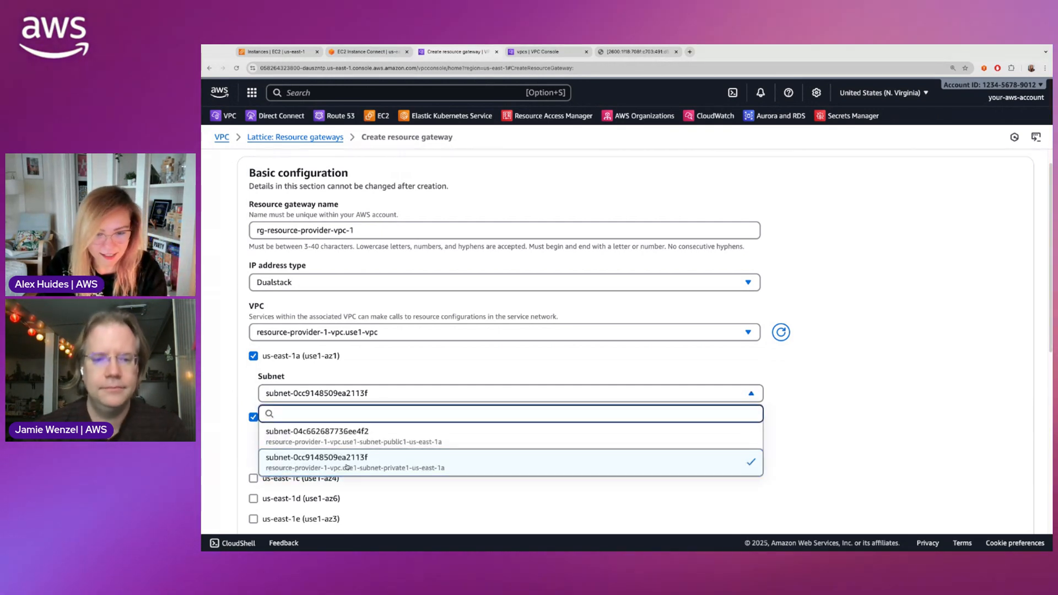
left_click(397, 495)
left_click(346, 459)
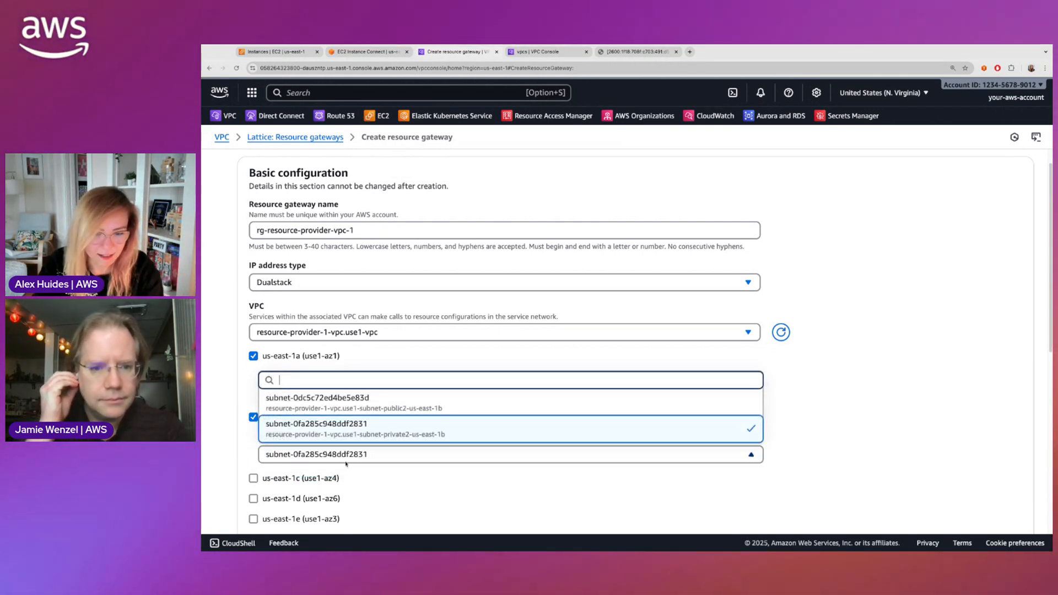
left_click(433, 507)
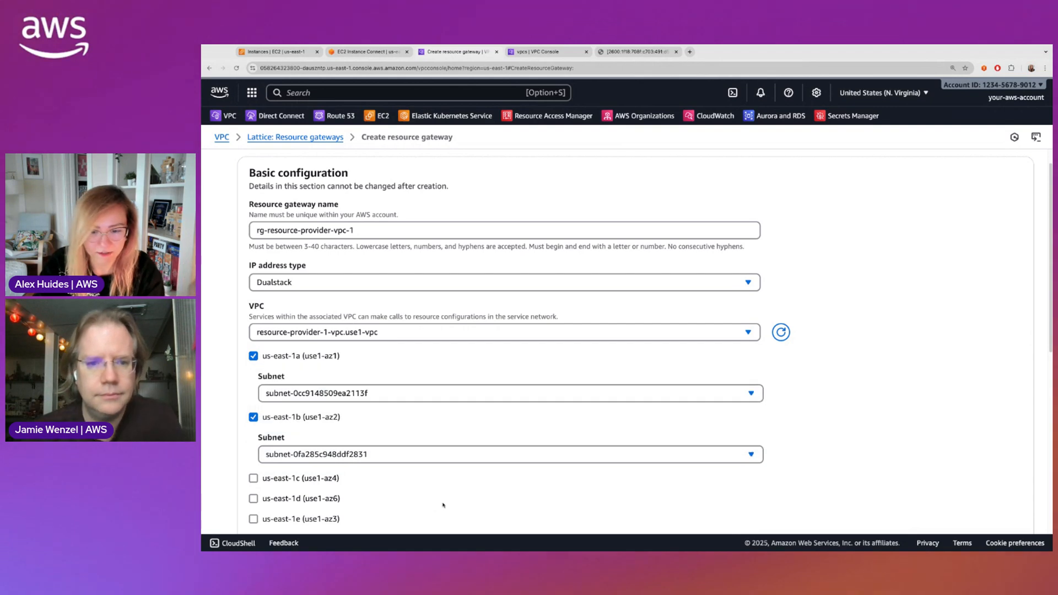
Submit the completed form to create the rg-resource-provider-vpc-1 resource gateway with the default security group and no tags.
scroll(446, 503, "down", 3)
scroll(462, 499, "down", 5)
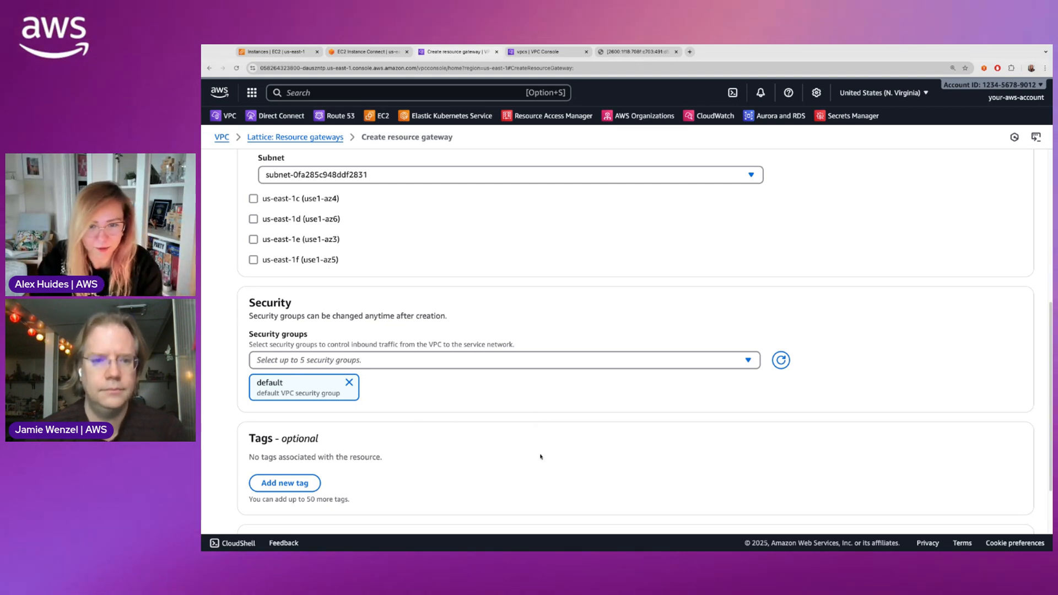
scroll(541, 456, "down", 3)
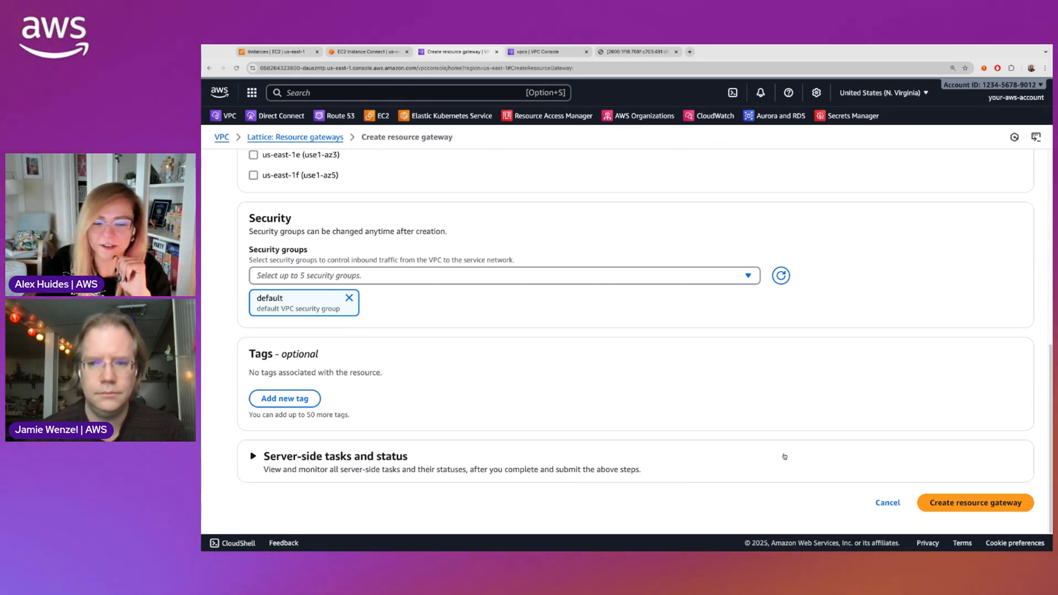
left_click(980, 496)
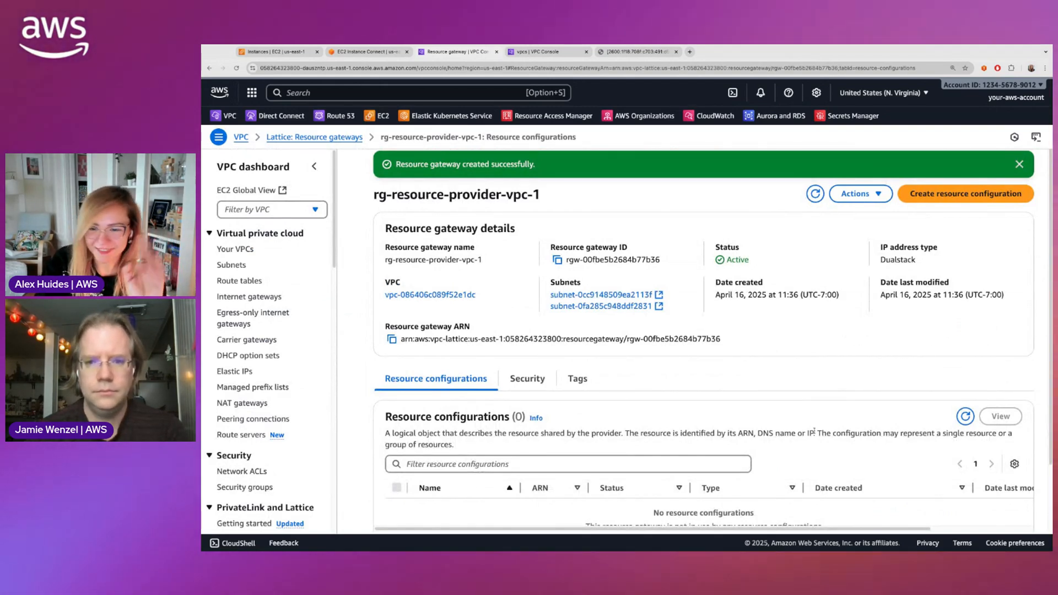
Start a new VPC Lattice resource configuration and name it rc-database-1.
scroll(717, 457, "down", 2)
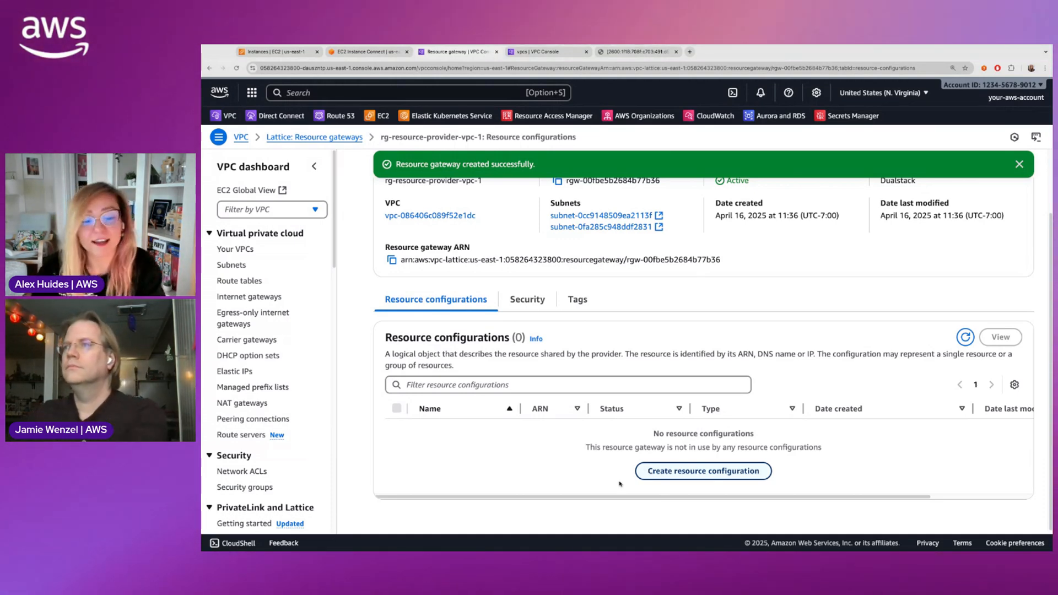
scroll(298, 441, "down", 5)
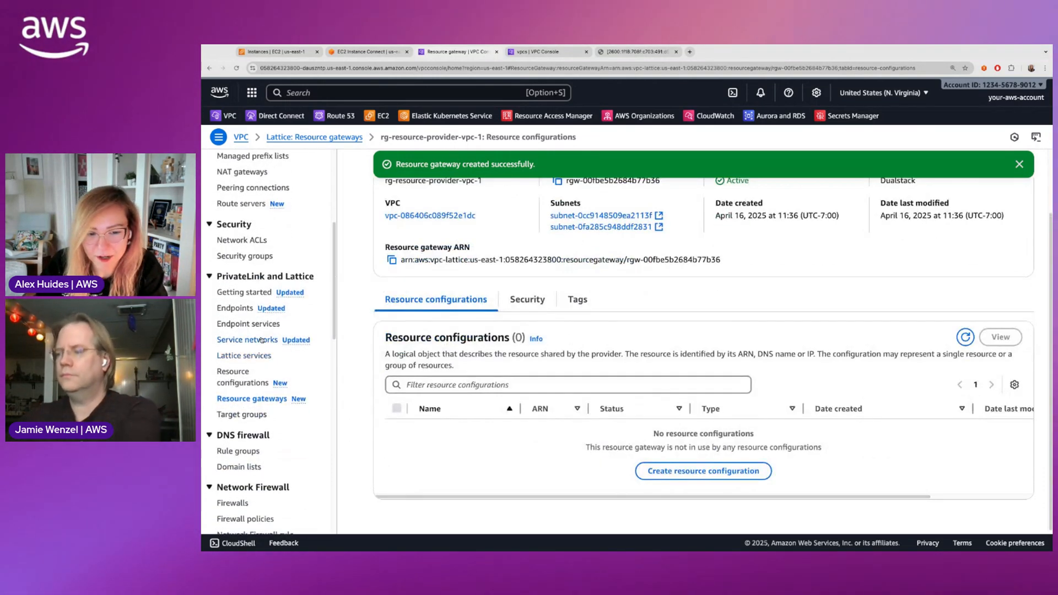
left_click(234, 372)
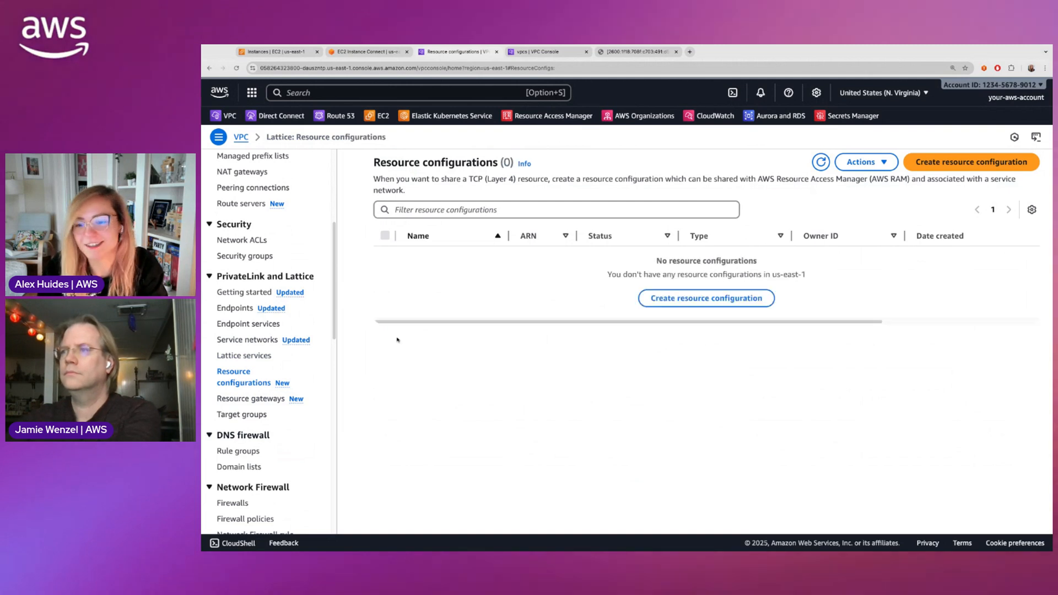
left_click(719, 303)
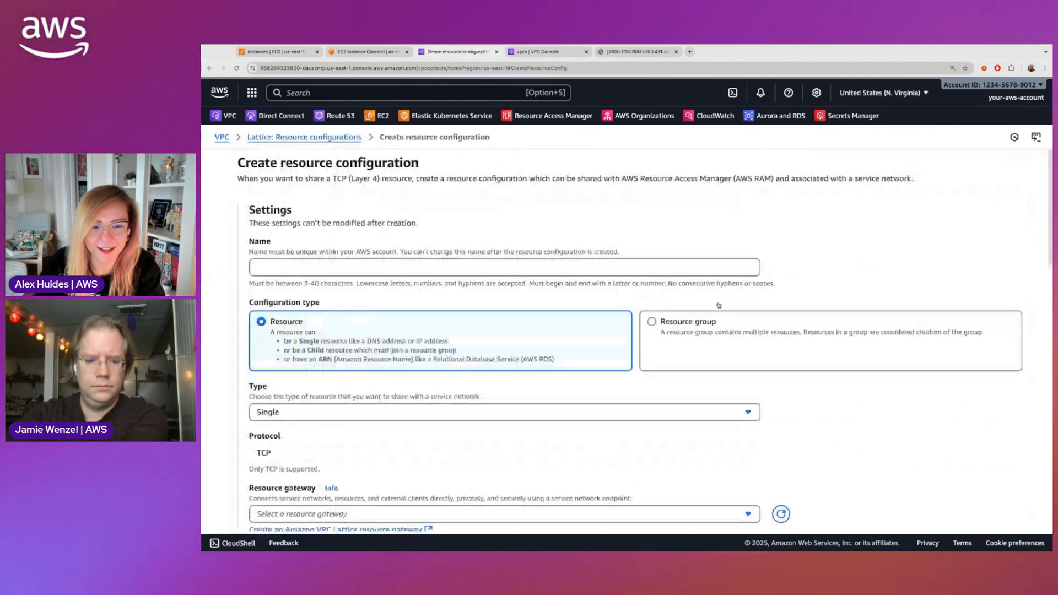
left_click(473, 268)
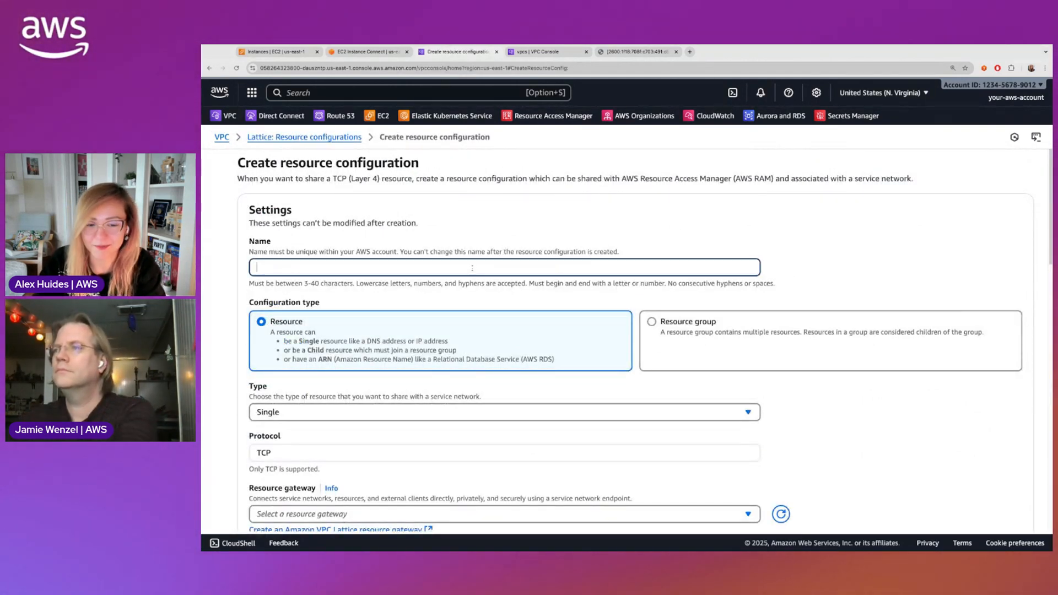
type("rc-")
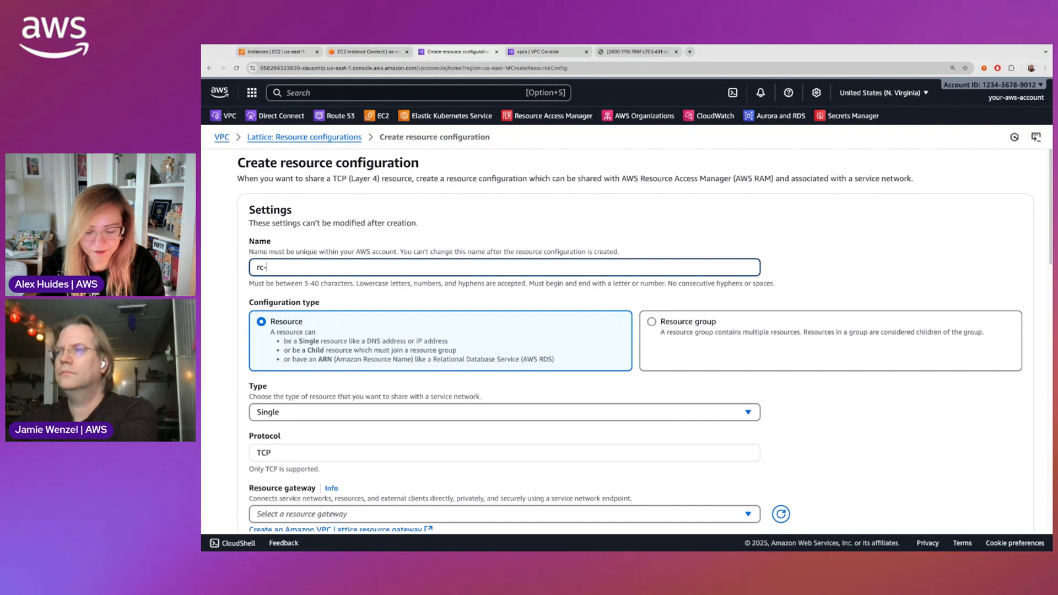
type("database-1")
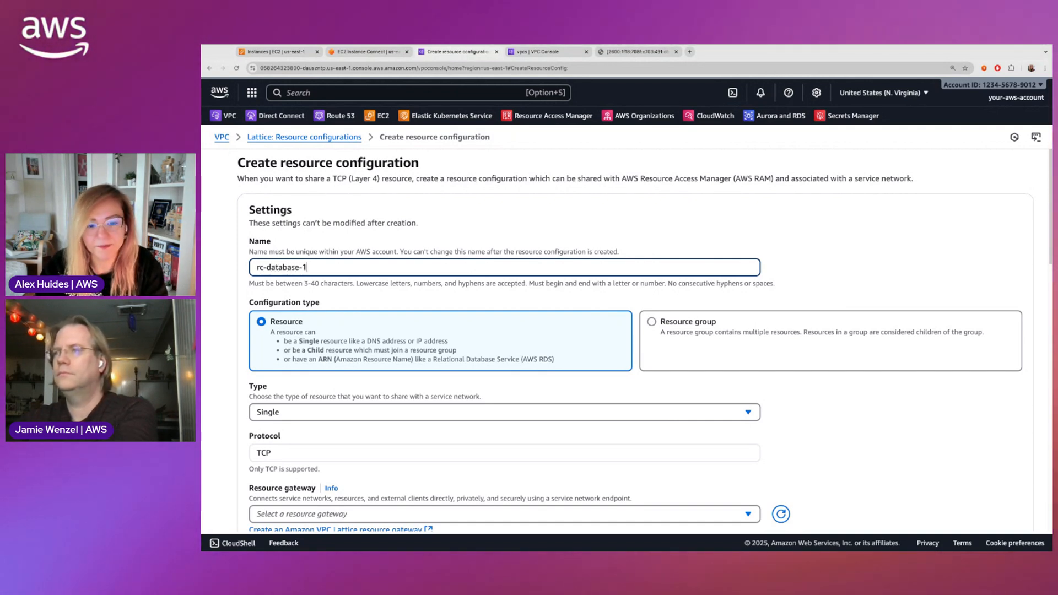
Set the resource configuration's type to ARN and review the other available types.
scroll(296, 331, "down", 2)
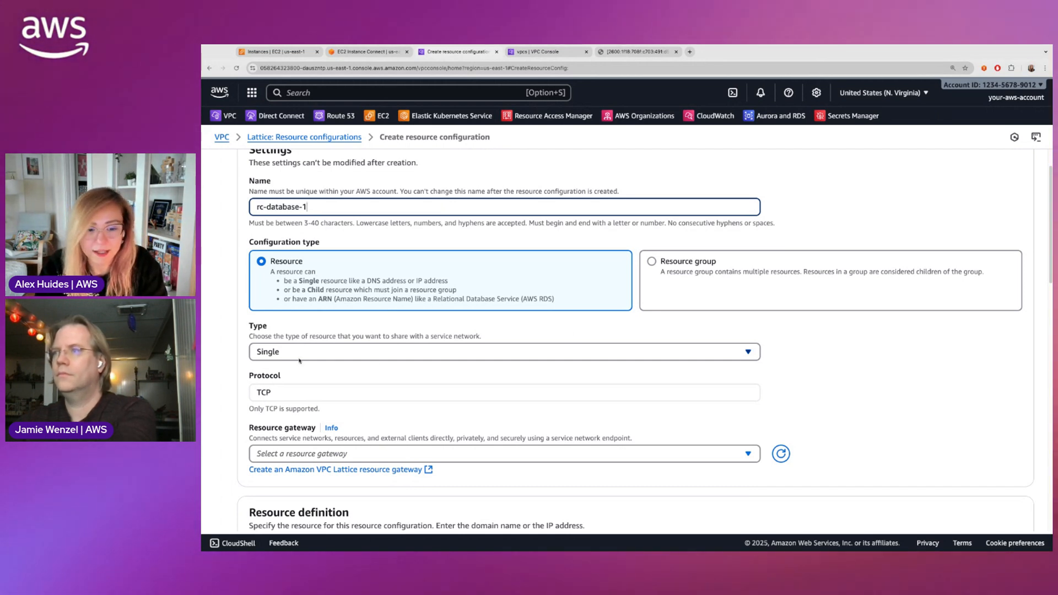
left_click(320, 358)
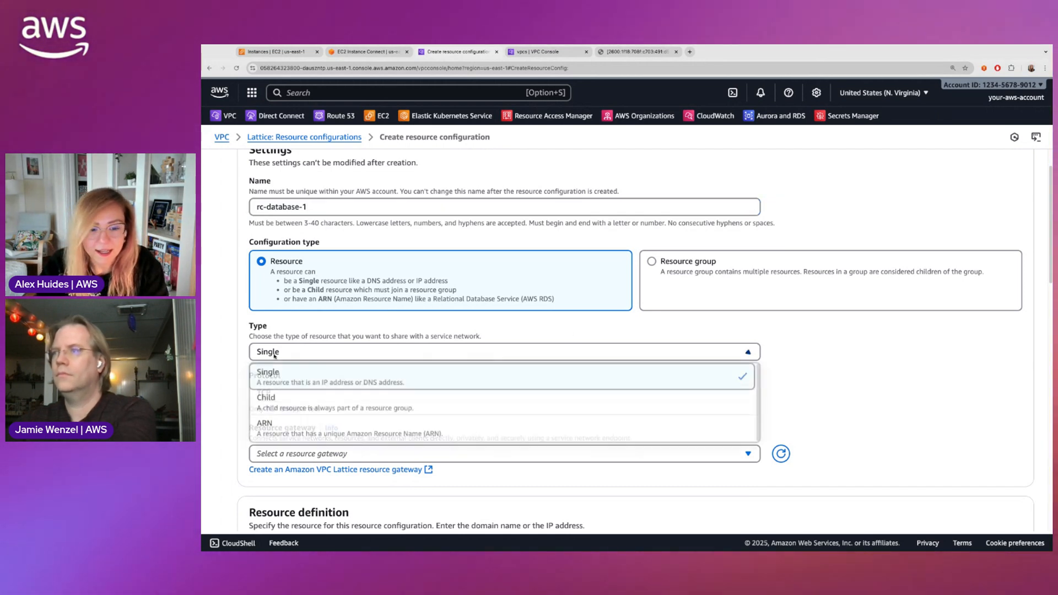
left_click(291, 425)
left_click(309, 354)
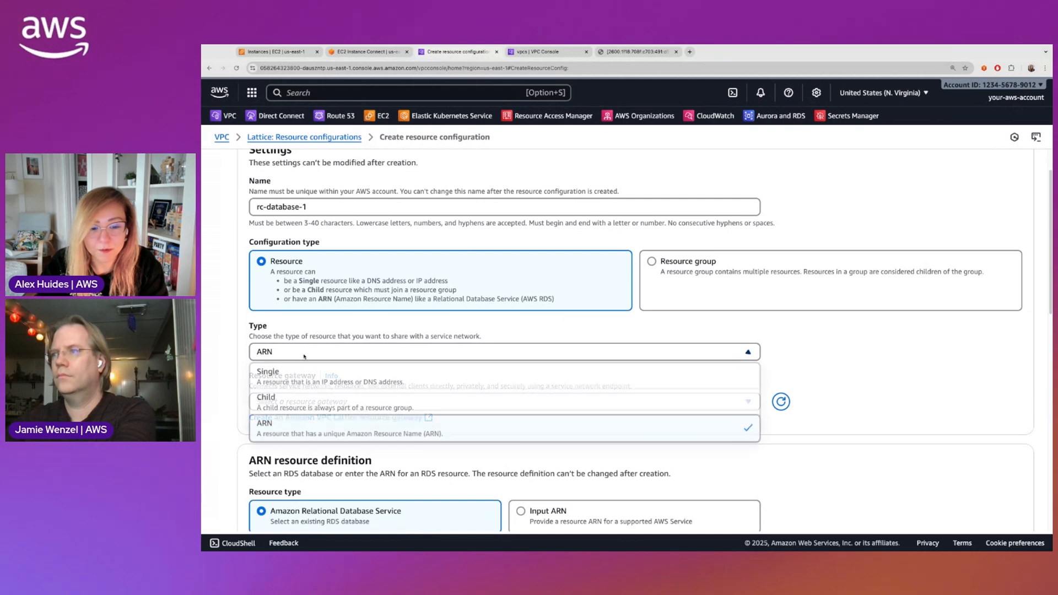
left_click(224, 374)
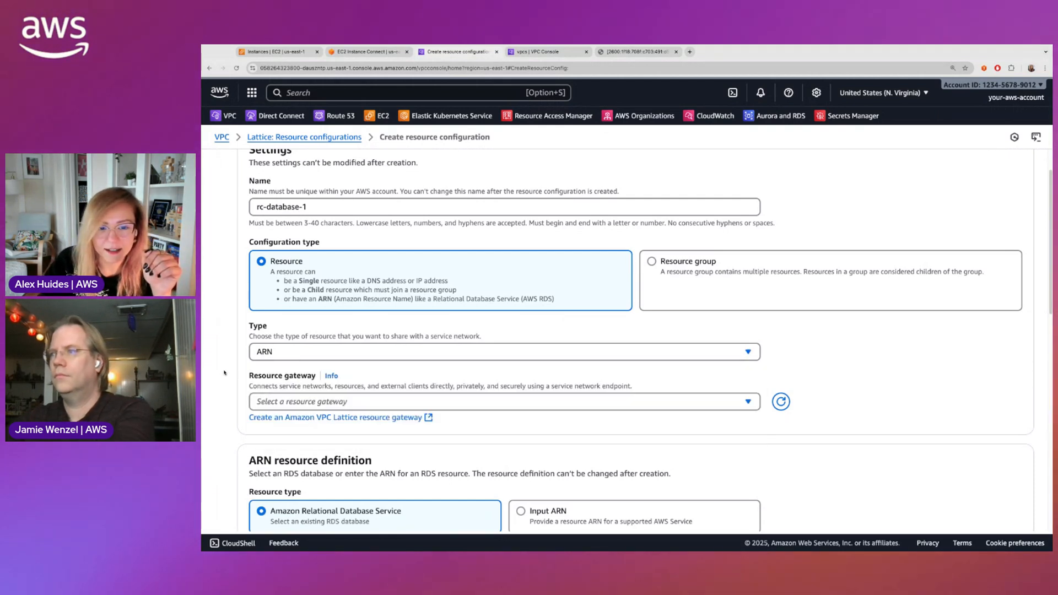
left_click(278, 355)
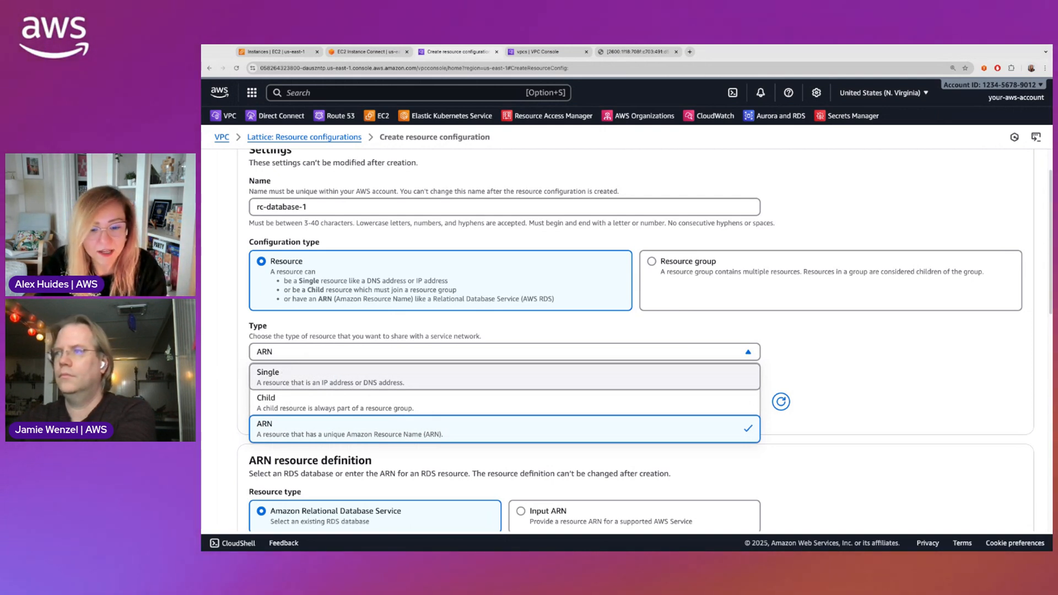
left_click(246, 351)
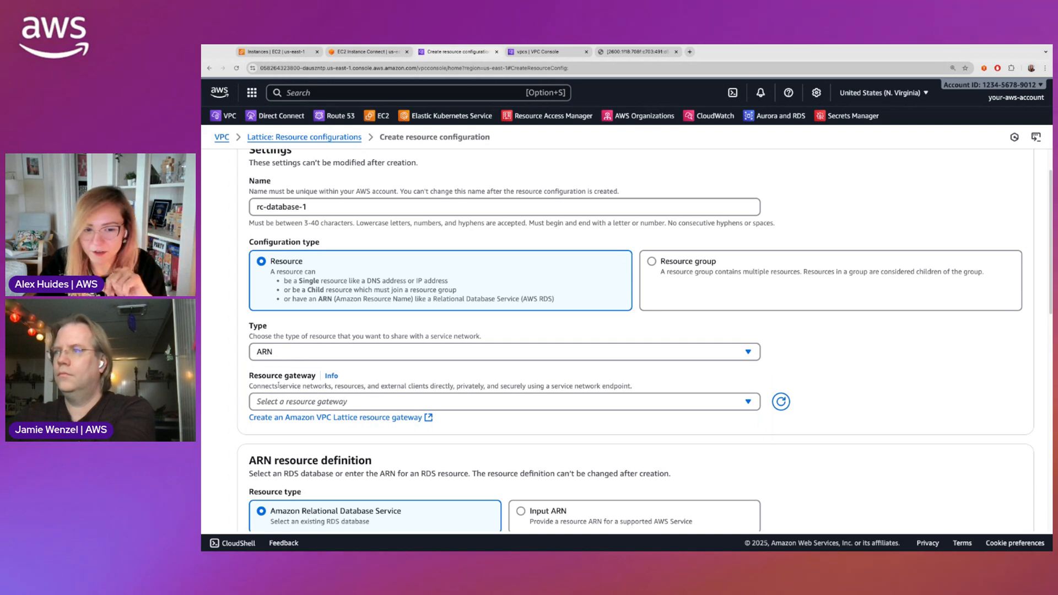
Assign the resource gateway rg-resource-provider-vpc-1 and choose the RDS cluster my-database-1 as the ARN resource.
left_click(282, 404)
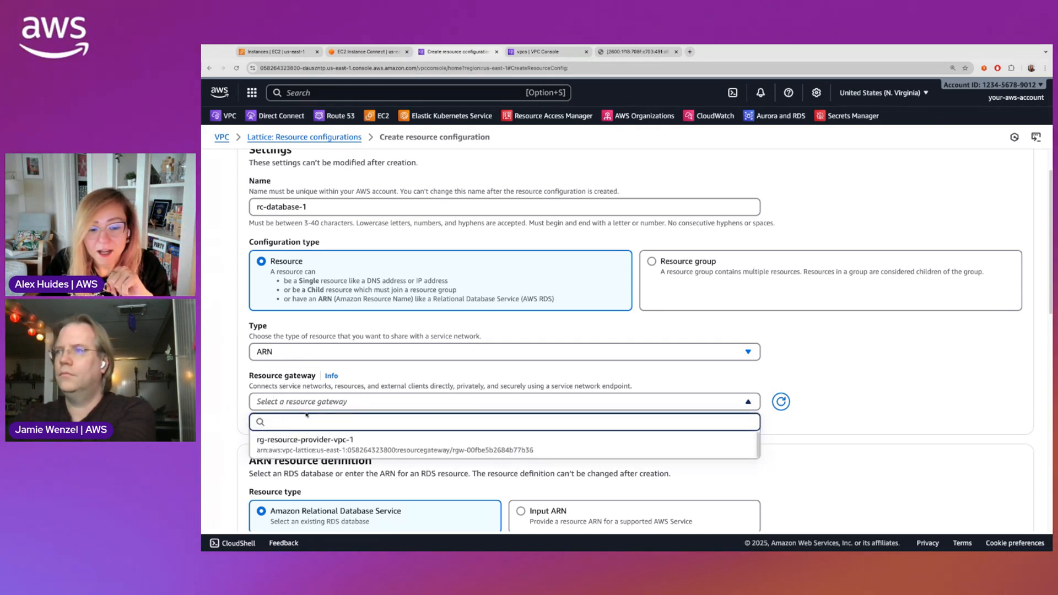
left_click(305, 440)
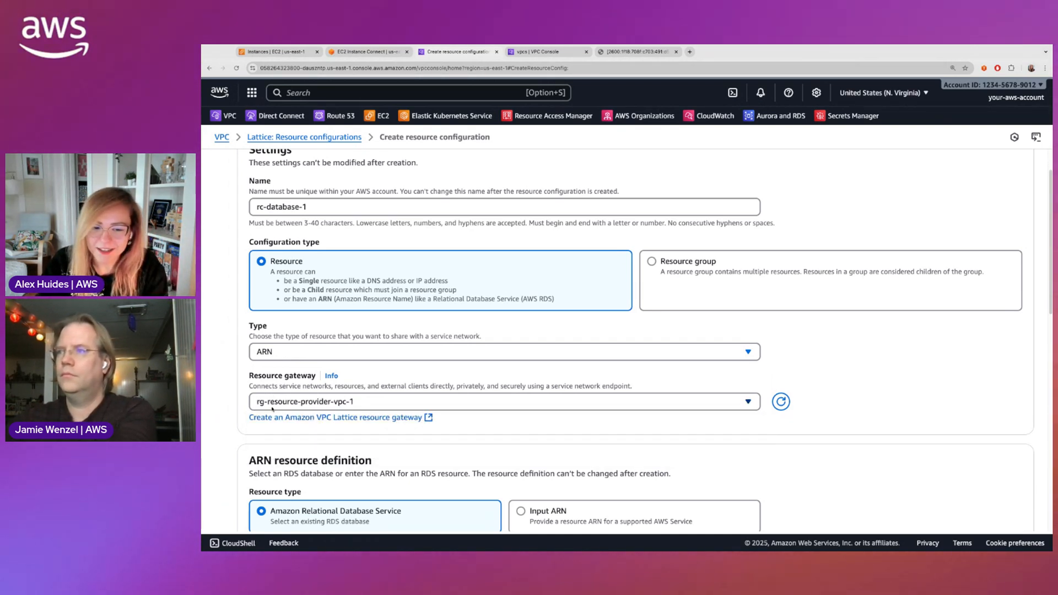
scroll(314, 405, "down", 1)
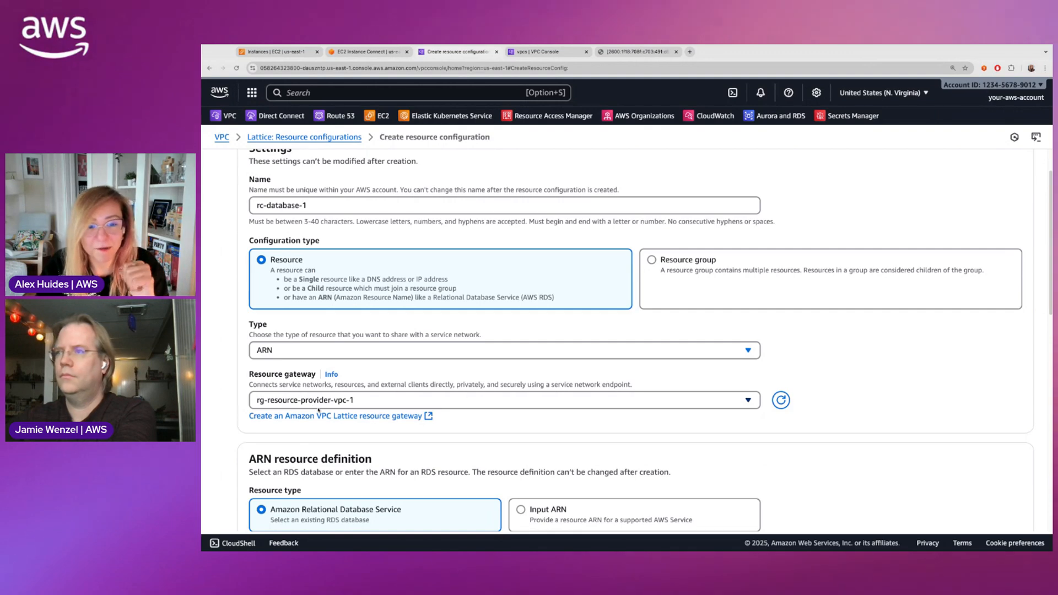
scroll(318, 410, "down", 3)
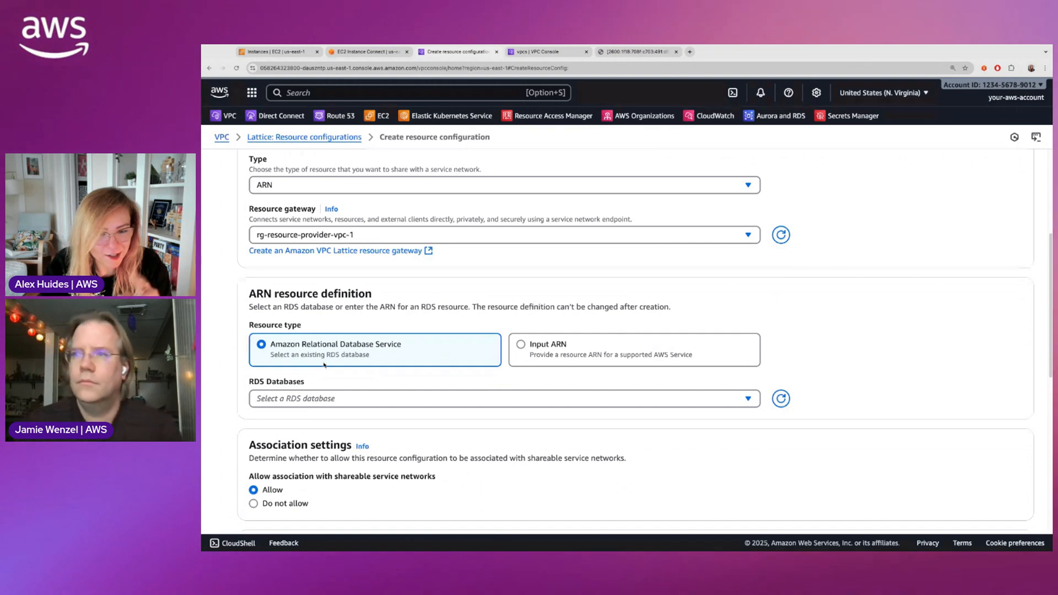
left_click(331, 398)
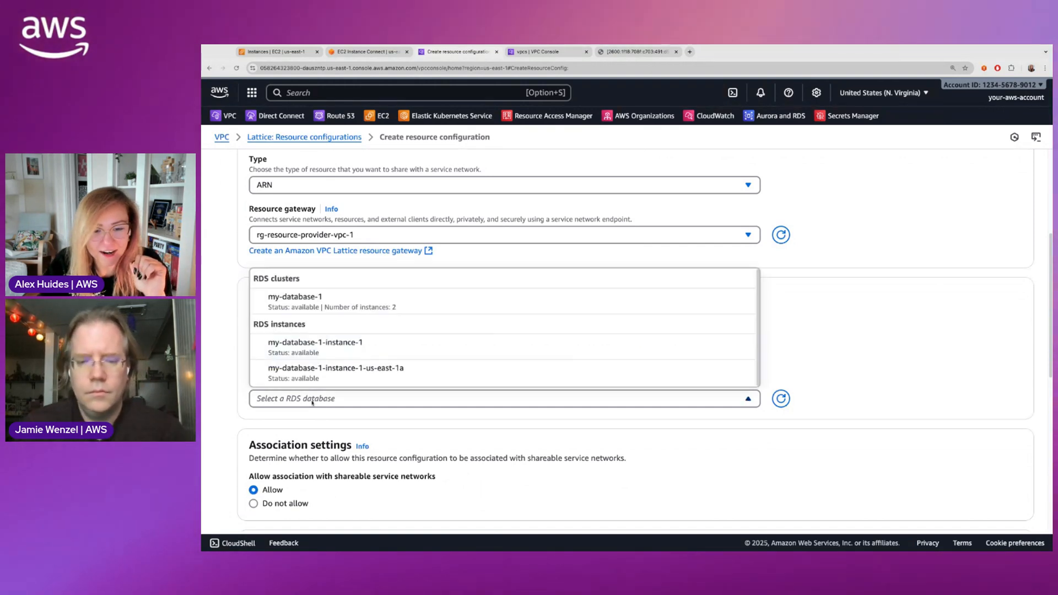
left_click(316, 301)
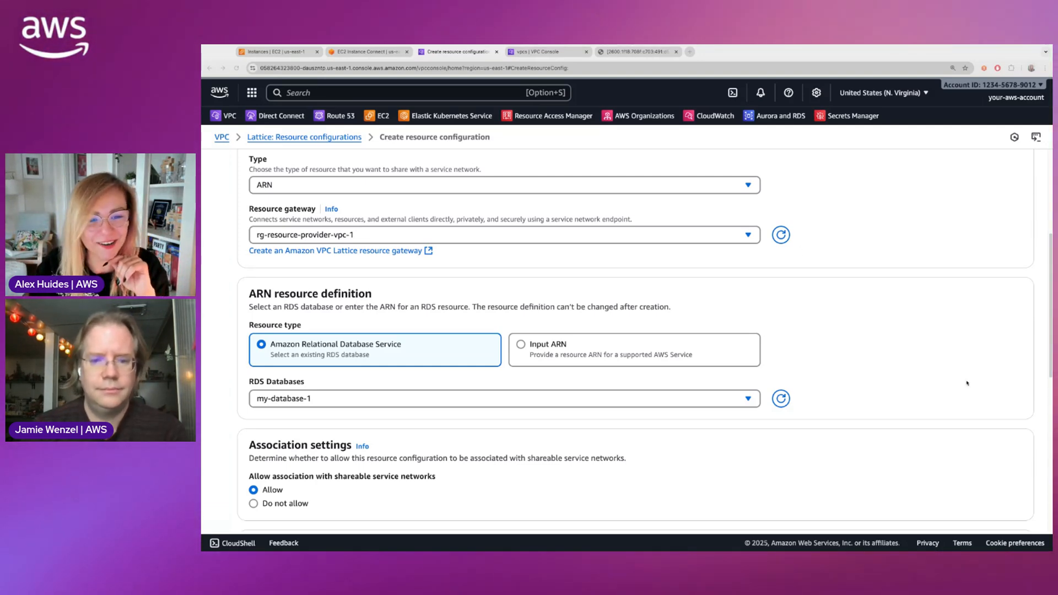
Enable resource access logs and deliver them to the CloudWatch log group resources-lg.
scroll(705, 432, "down", 1)
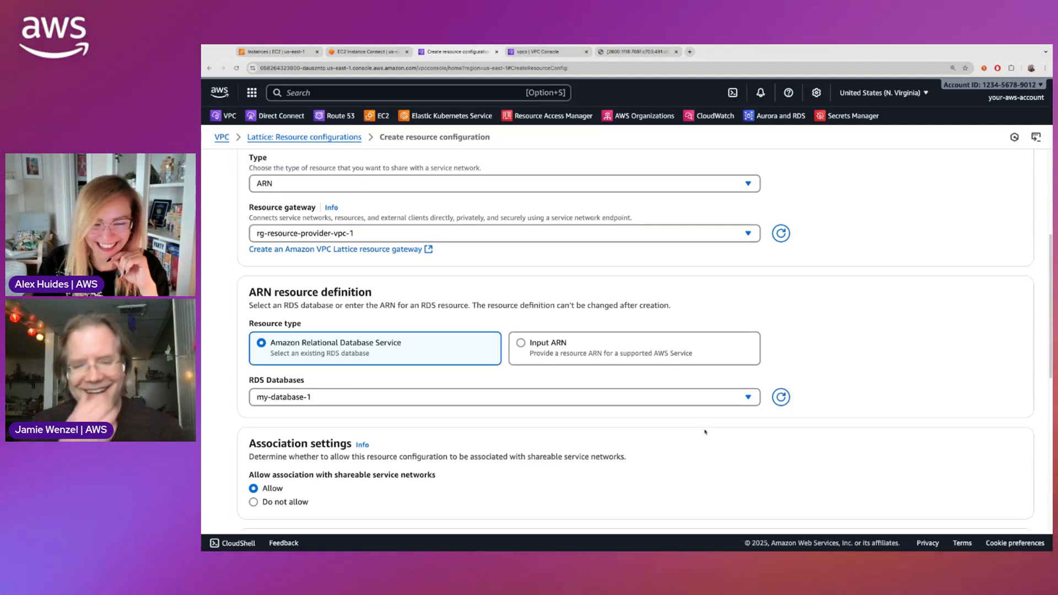
scroll(706, 432, "down", 3)
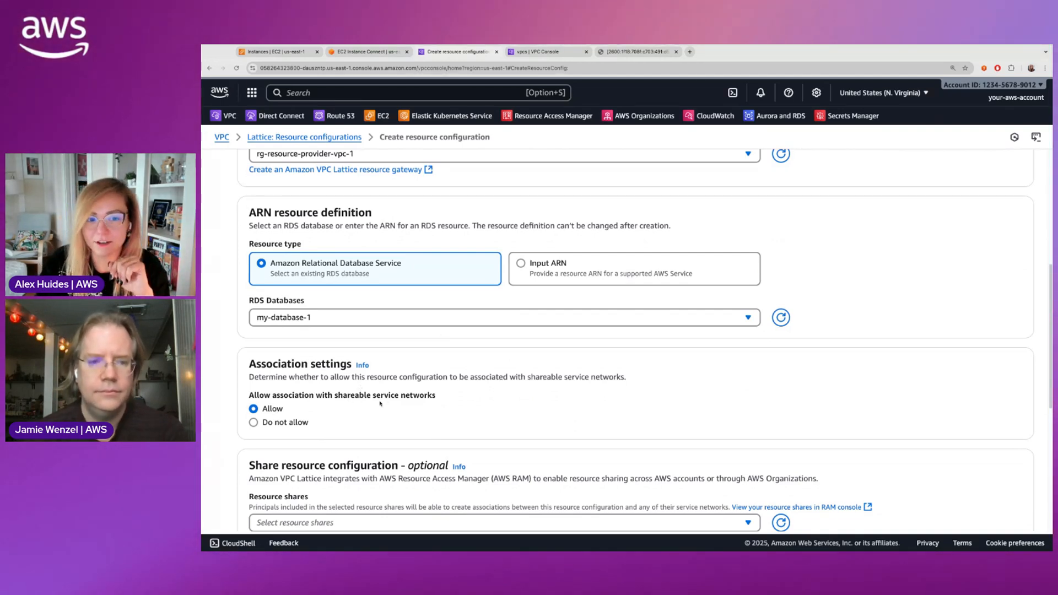
scroll(533, 428, "down", 3)
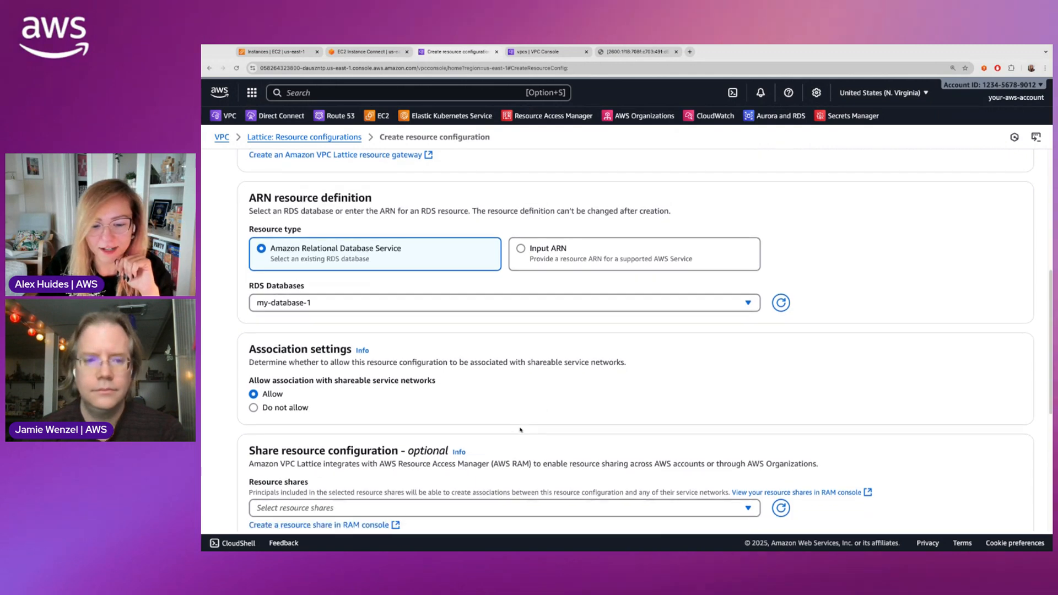
scroll(521, 430, "down", 3)
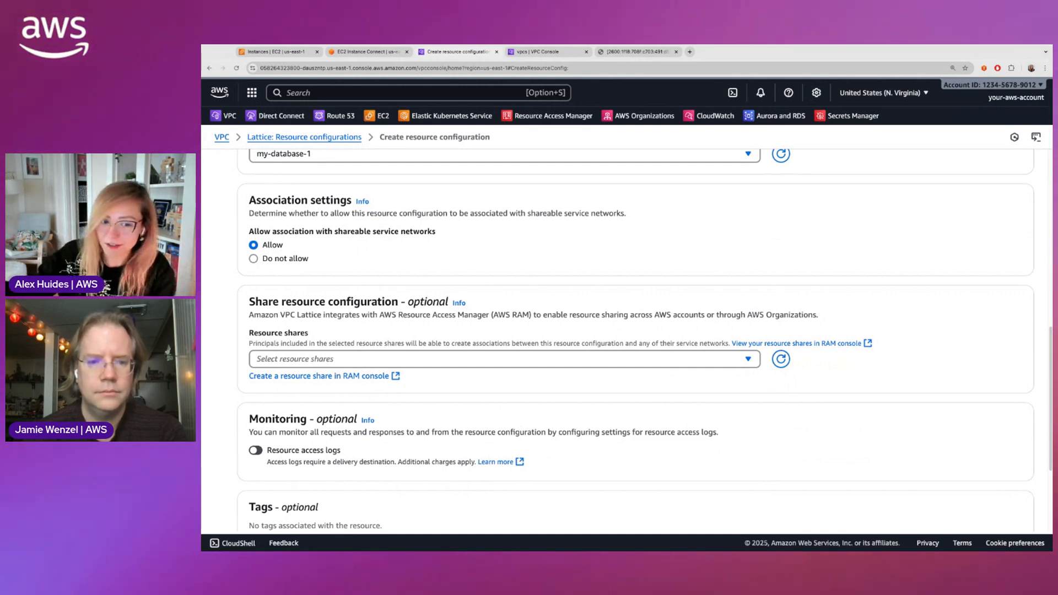
scroll(529, 425, "down", 2)
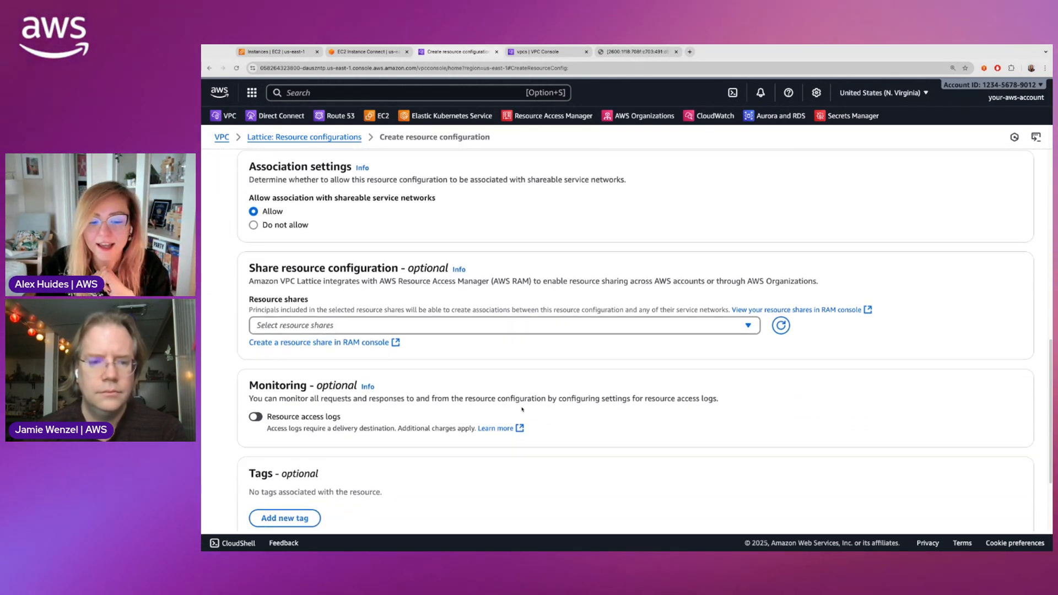
left_click(277, 407)
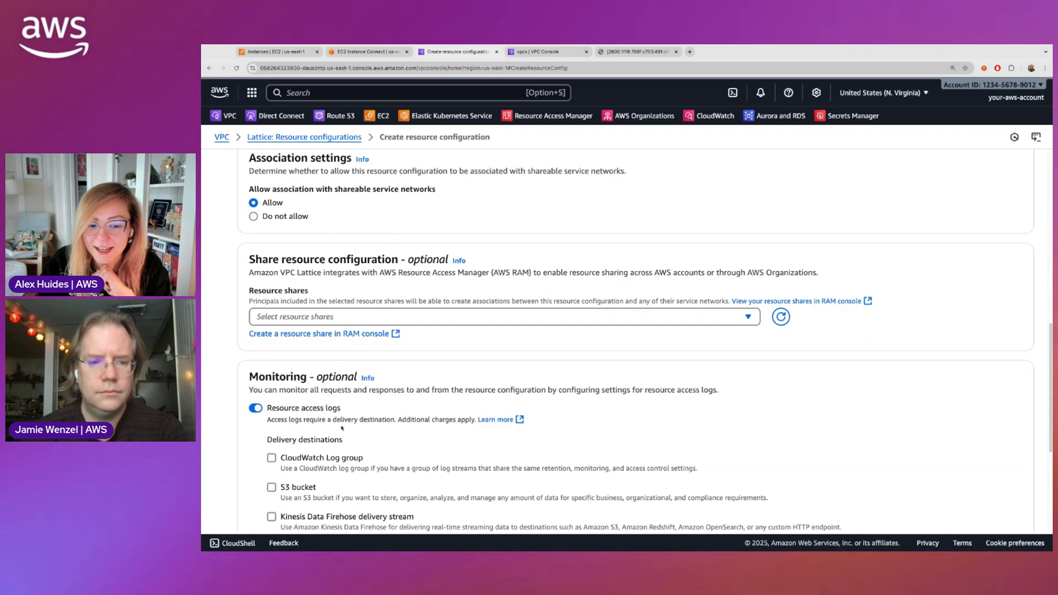
scroll(453, 433, "down", 1)
scroll(454, 433, "down", 1)
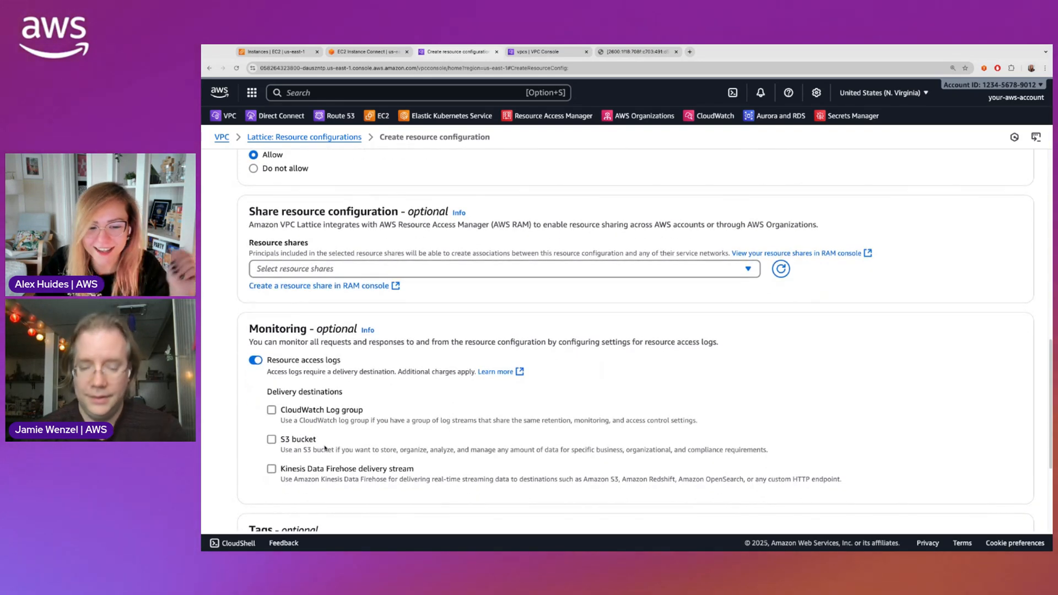
left_click(307, 413)
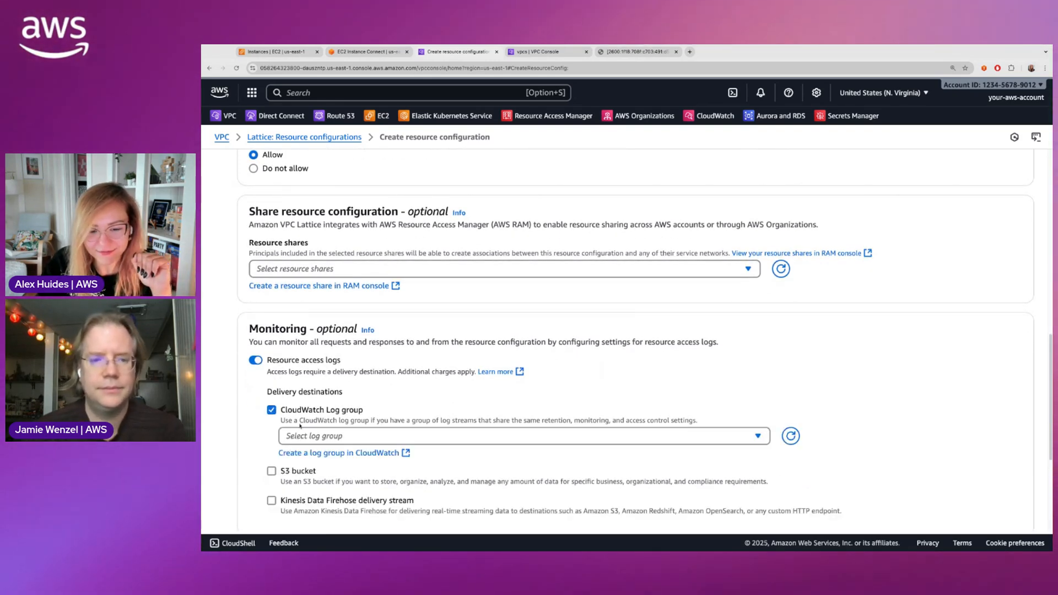
left_click(342, 436)
scroll(344, 472, "down", 1)
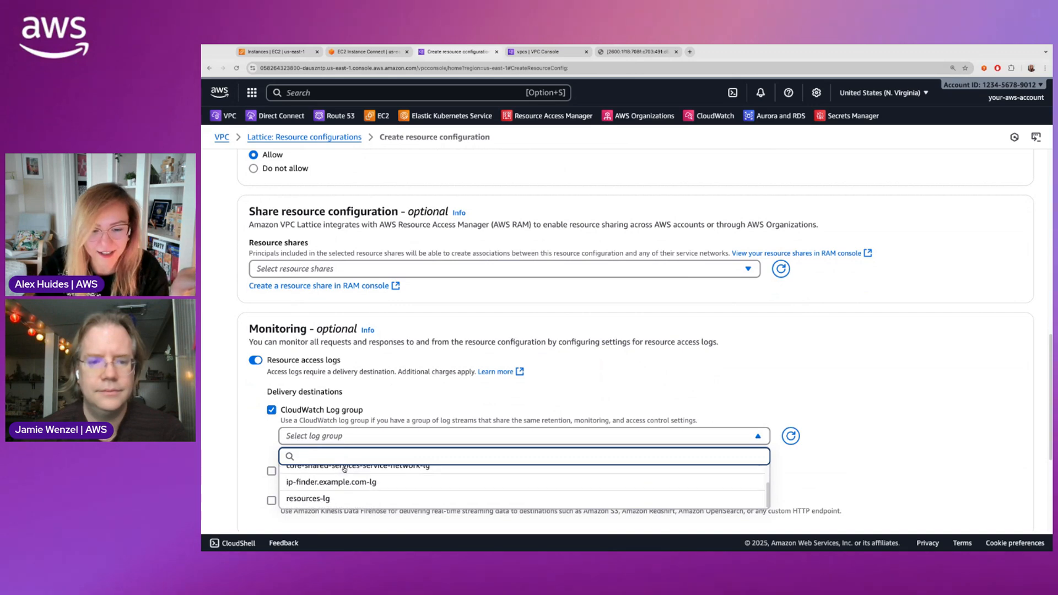
left_click(302, 500)
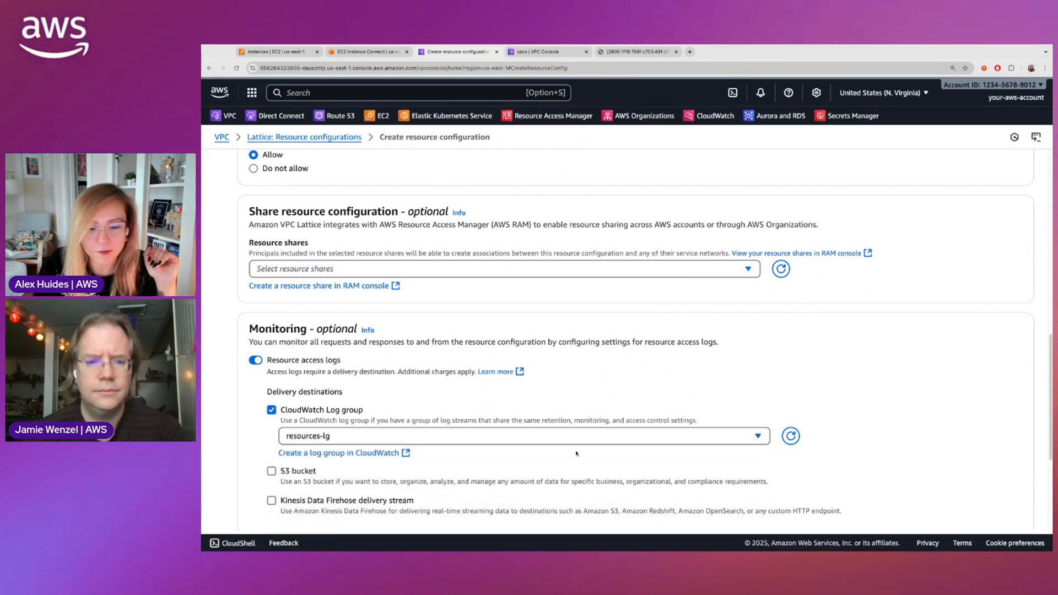
Submit the form to create the resource configuration without adding tags.
scroll(576, 451, "down", 3)
scroll(577, 451, "down", 1)
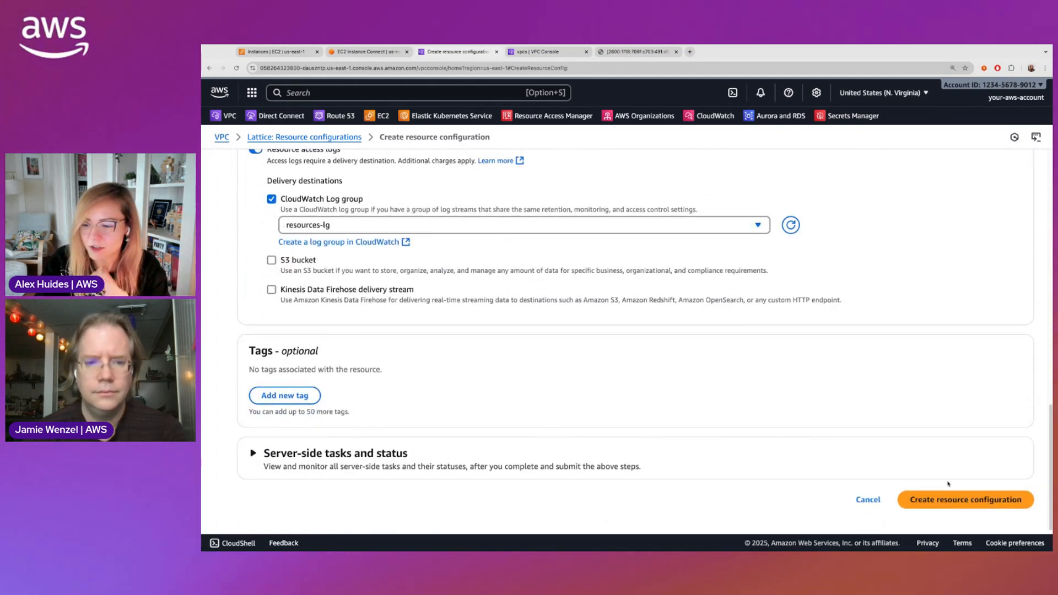
left_click(966, 499)
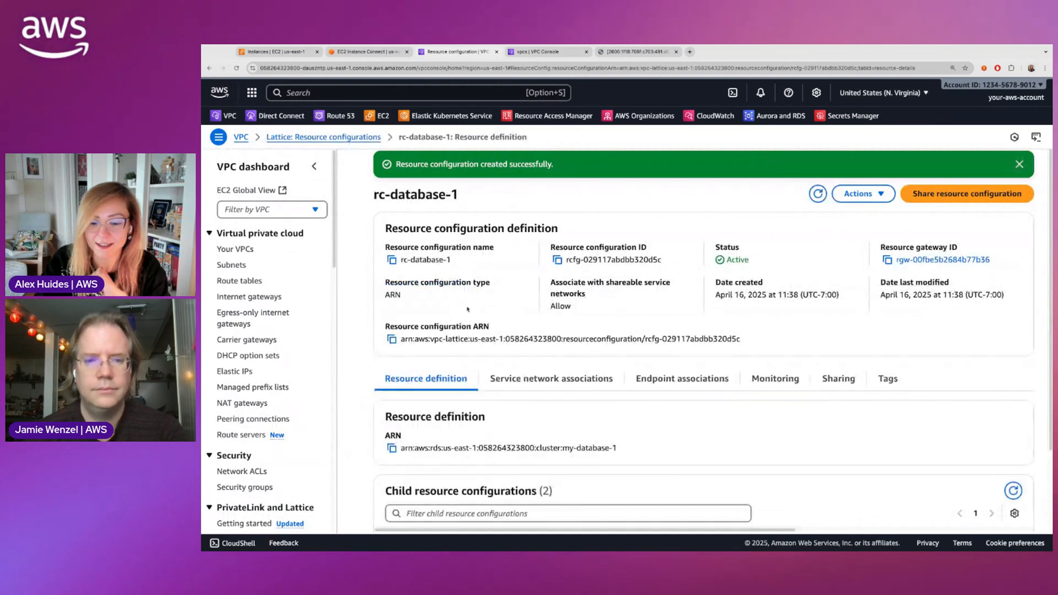
Resize the child resource configurations table's columns, narrowing Resource type and Status and widening Name to read the full names.
scroll(540, 368, "down", 3)
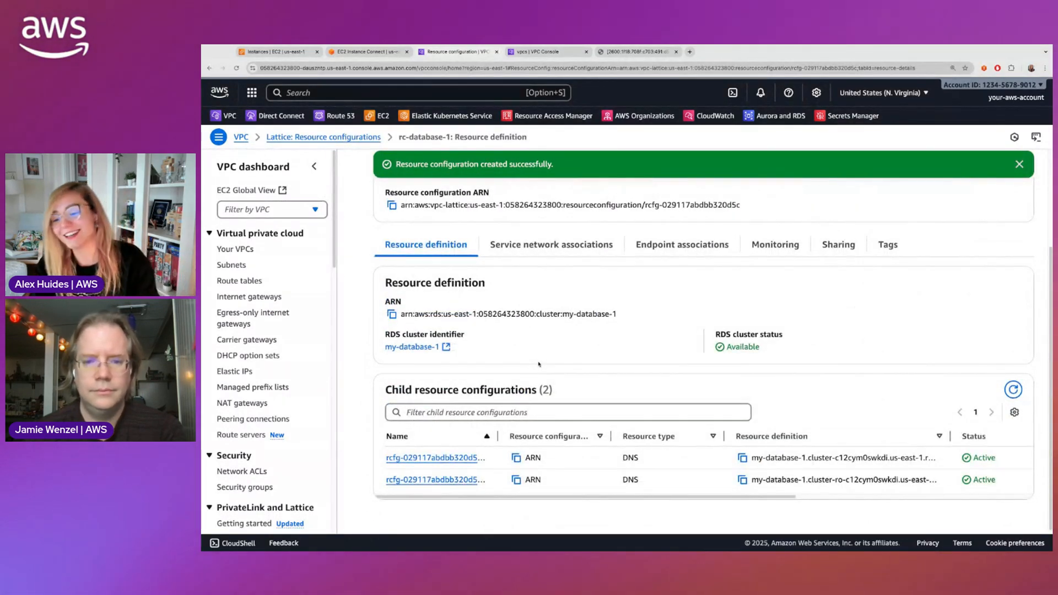
left_click_drag(724, 435, 703, 436)
left_click(202, 285)
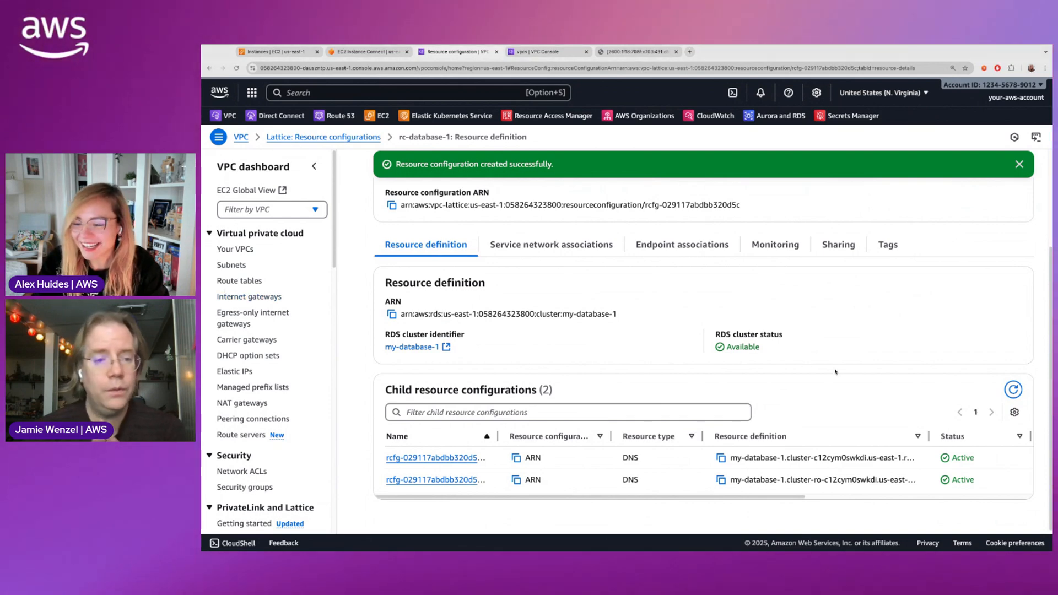
left_click_drag(1029, 436, 1019, 436)
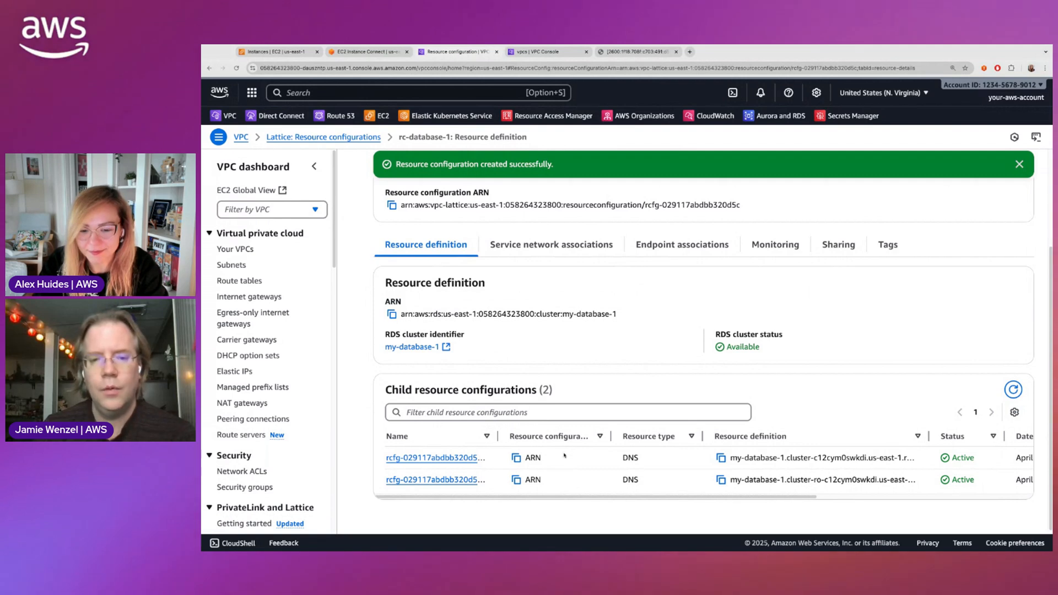
left_click_drag(498, 436, 583, 436)
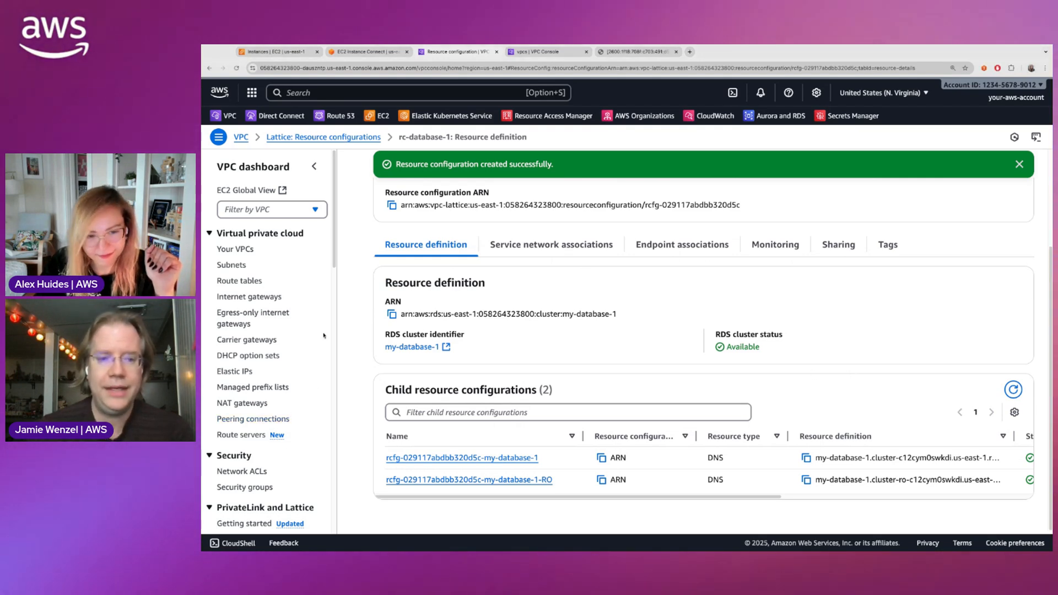
Open the resource configurations list and widen its Name column to read the parent and child configuration names and types.
scroll(291, 452, "down", 3)
scroll(291, 452, "down", 2)
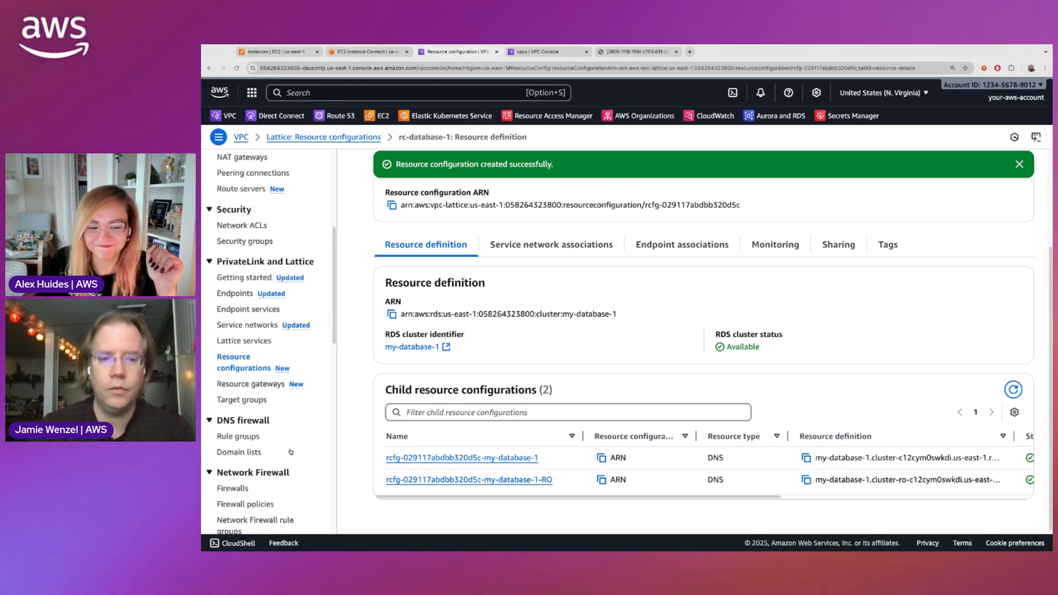
left_click(243, 359)
left_click_drag(510, 267, 600, 268)
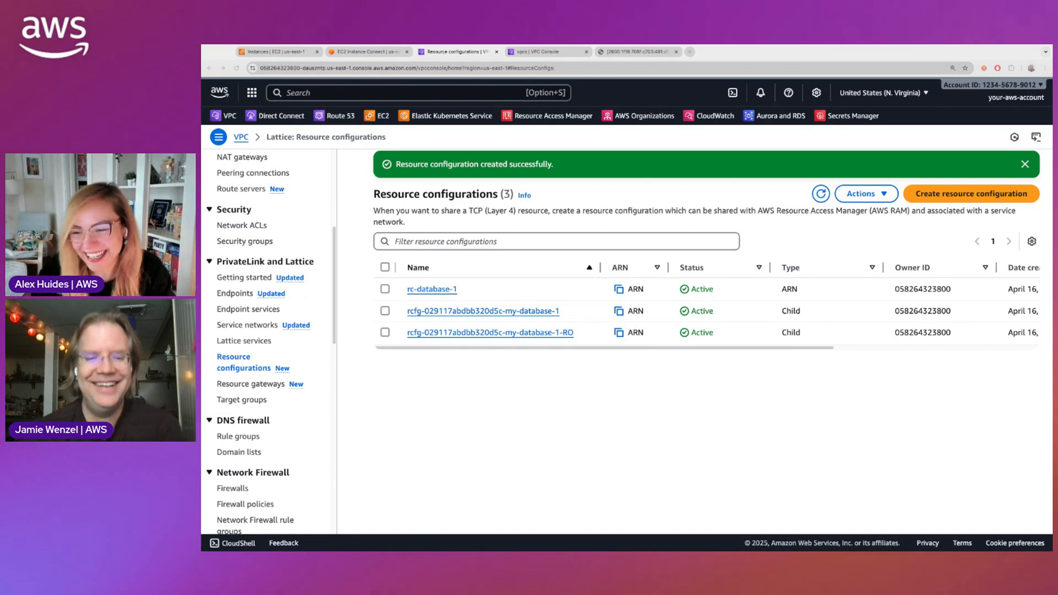
triple_click(802, 292)
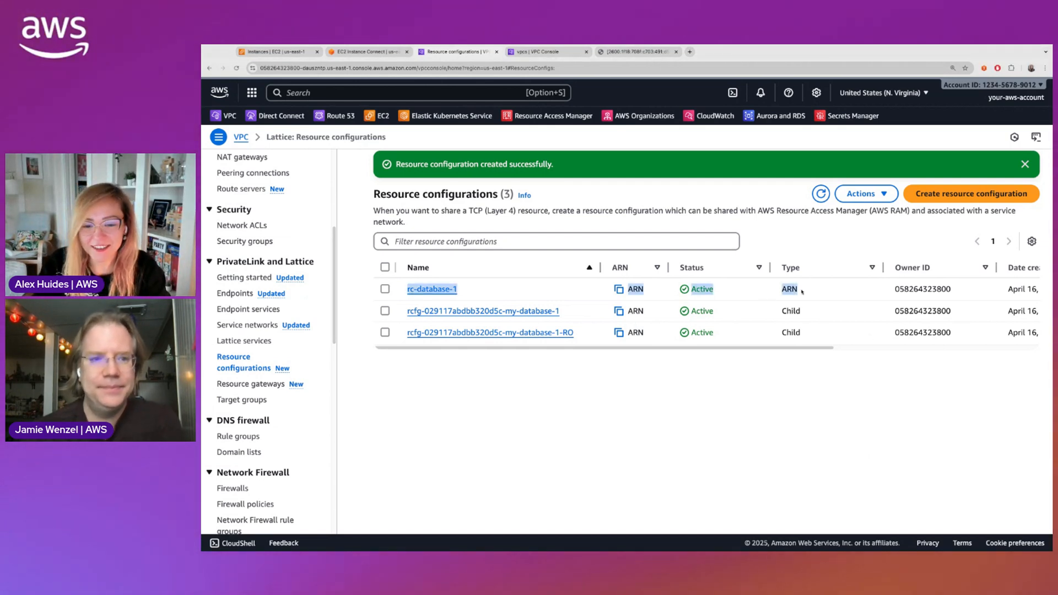
left_click(452, 438)
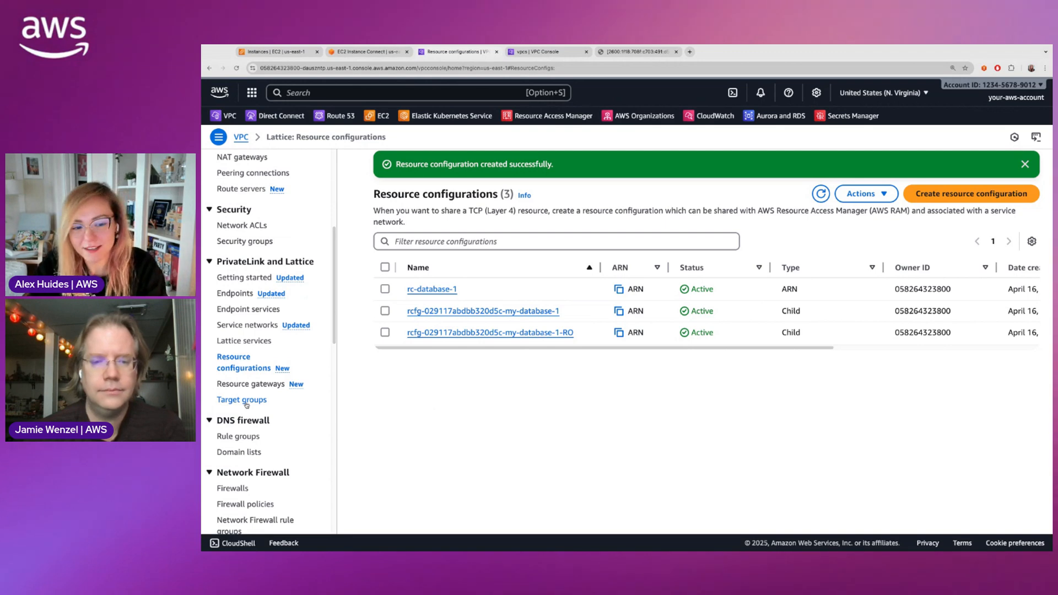
Open the service network core-shared-services-sn and show its resource configuration associations.
left_click(240, 326)
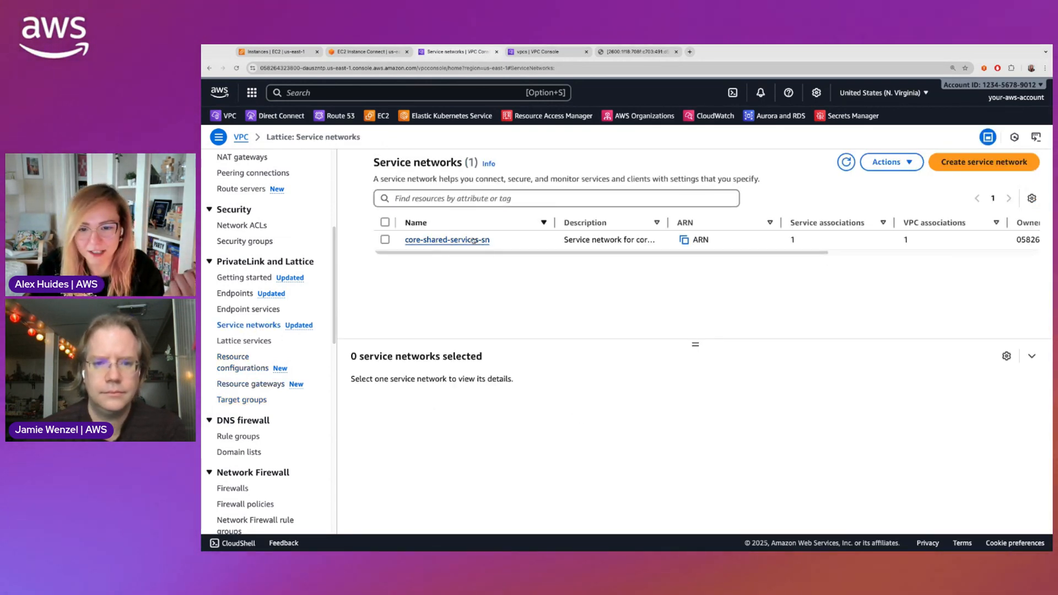
left_click(448, 240)
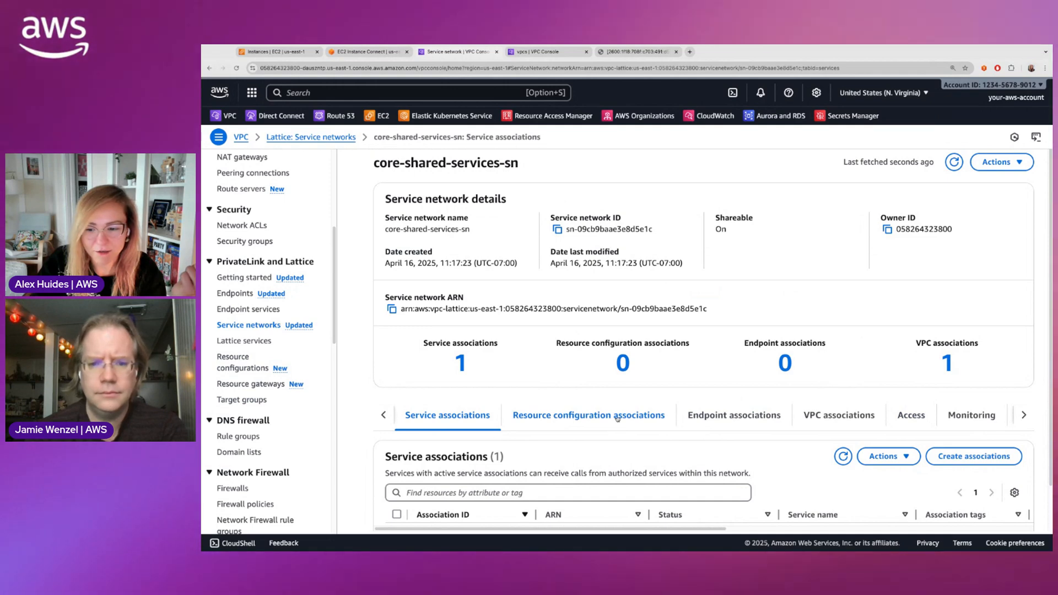
left_click(615, 428)
scroll(843, 489, "down", 2)
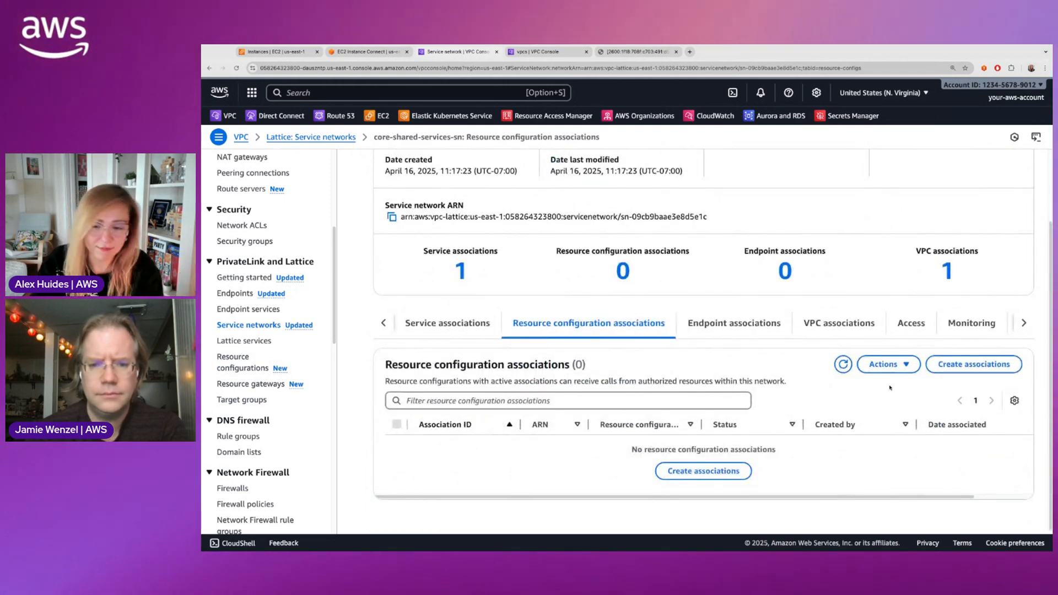
Create a resource configuration association for rc-database-1 on the service network, without adding tags.
left_click(953, 368)
left_click(337, 263)
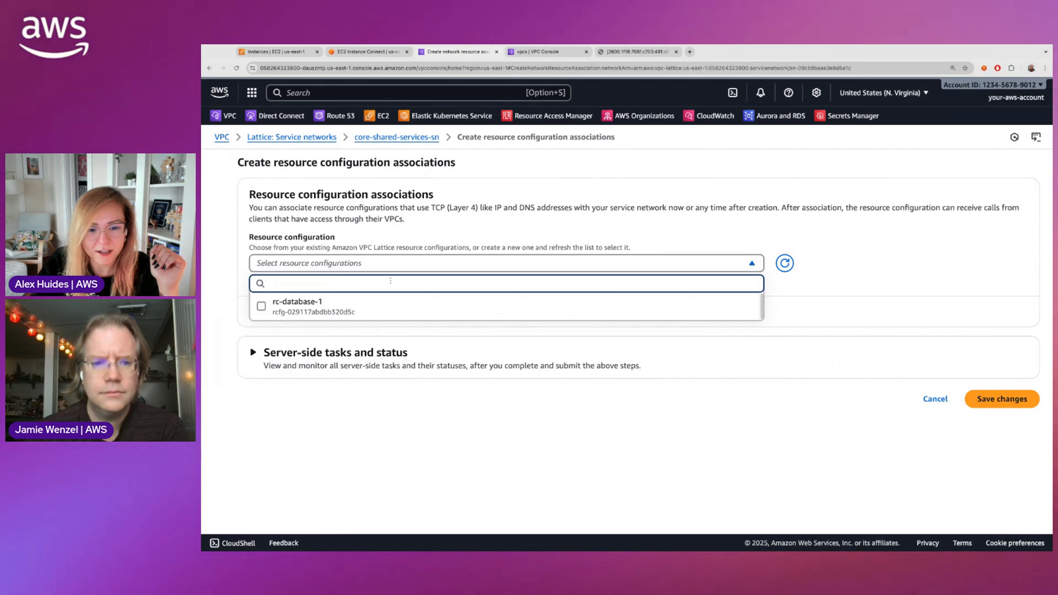
left_click(321, 305)
left_click(510, 366)
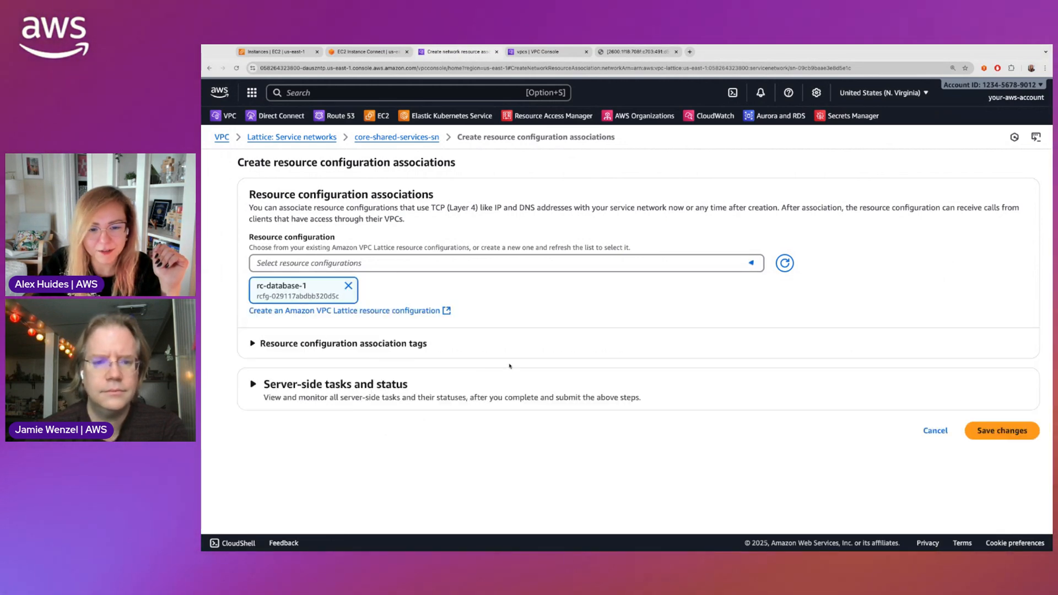
left_click(1002, 431)
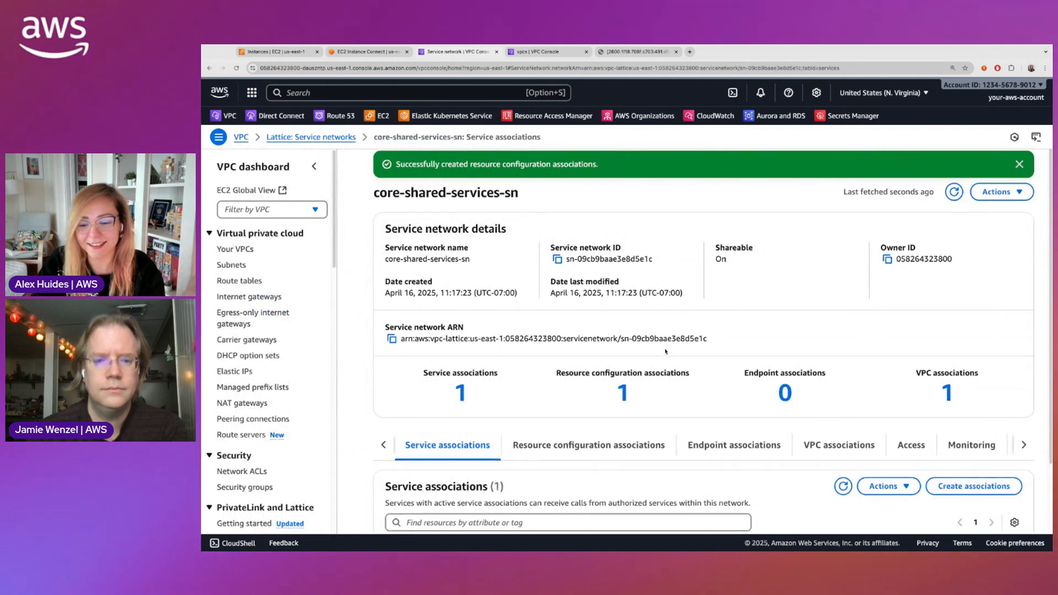
Show the service network's resource configuration associations and refresh the list to check their status.
scroll(665, 352, "down", 2)
left_click(579, 365)
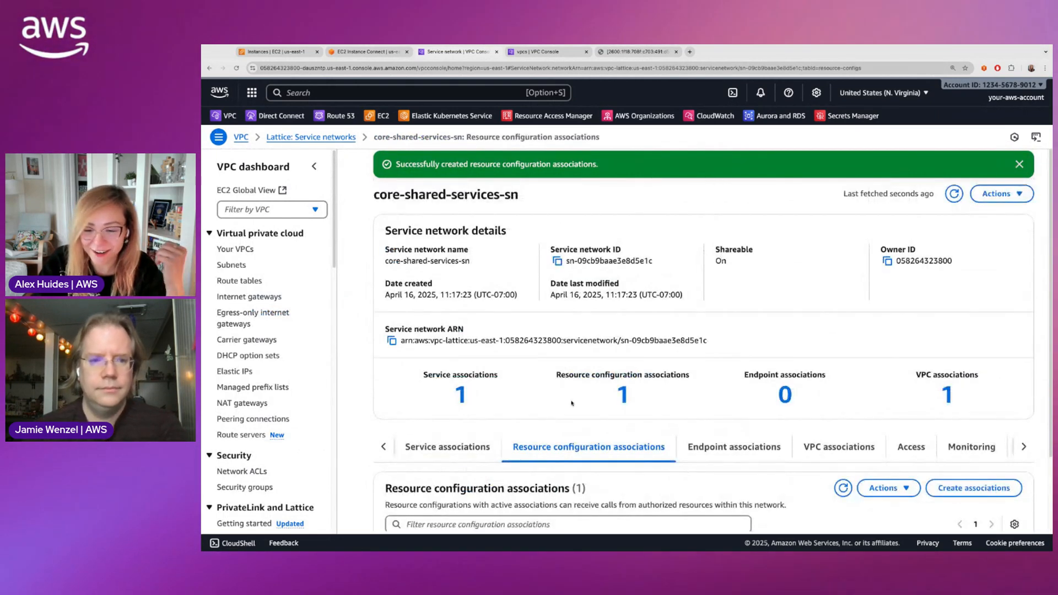
scroll(638, 464, "down", 2)
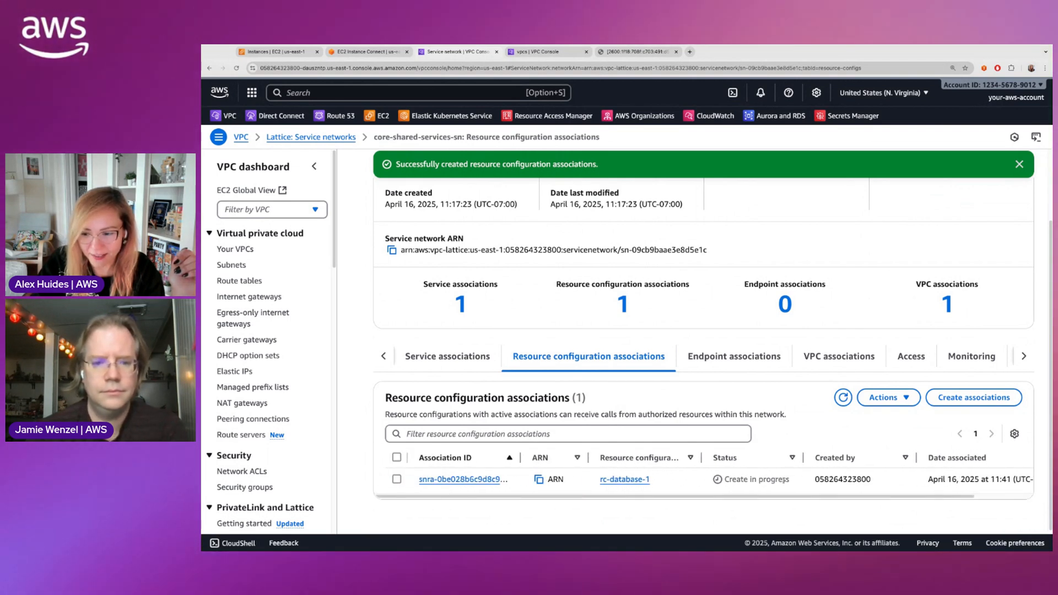
left_click(844, 398)
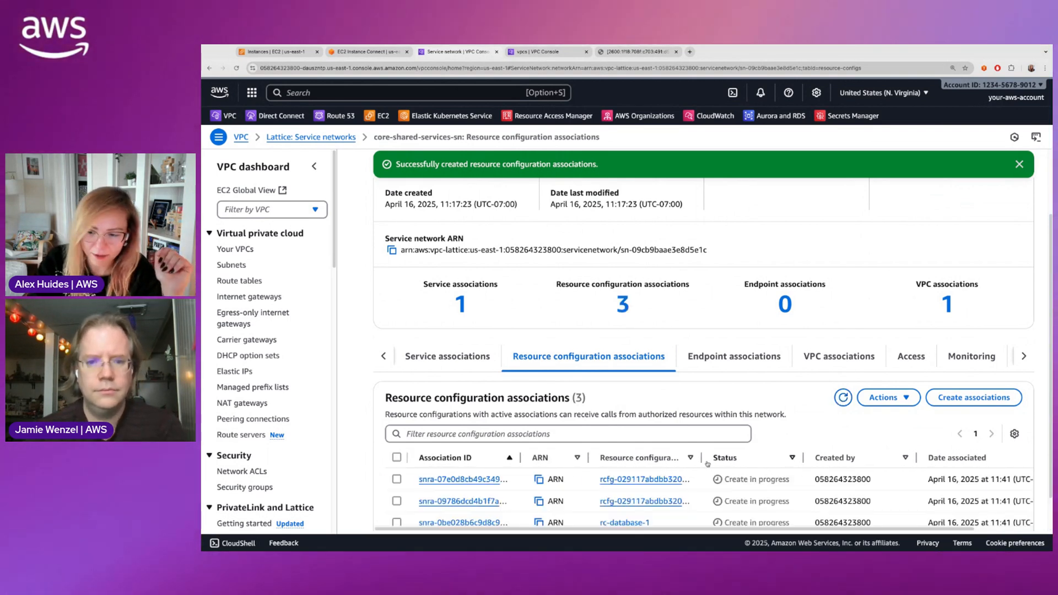
scroll(702, 459, "down", 1)
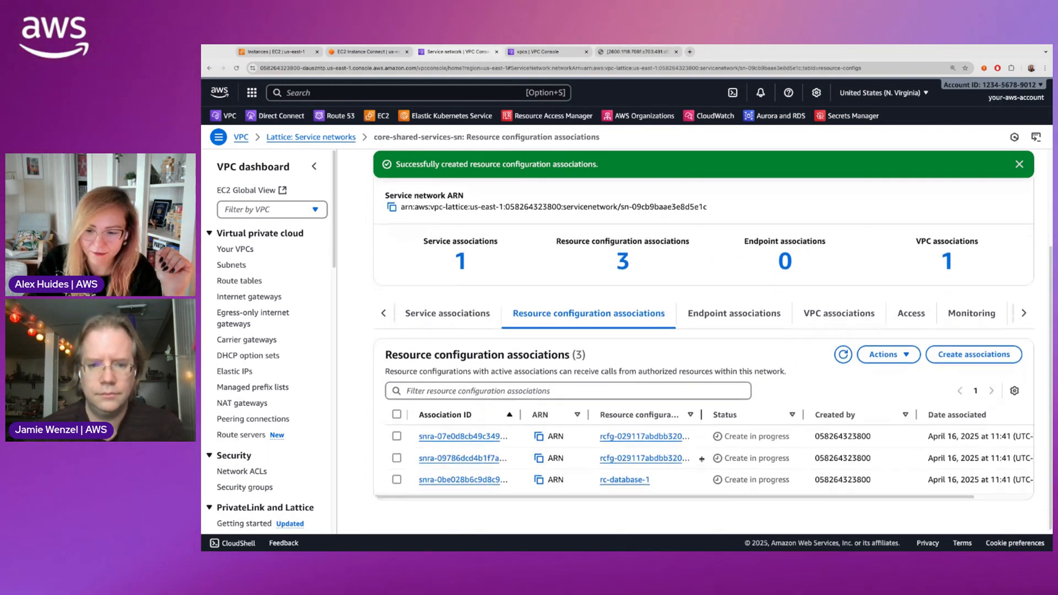
Widen the Resource configuration name column to read the full names, and look through the remaining association columns.
triple_click(669, 480)
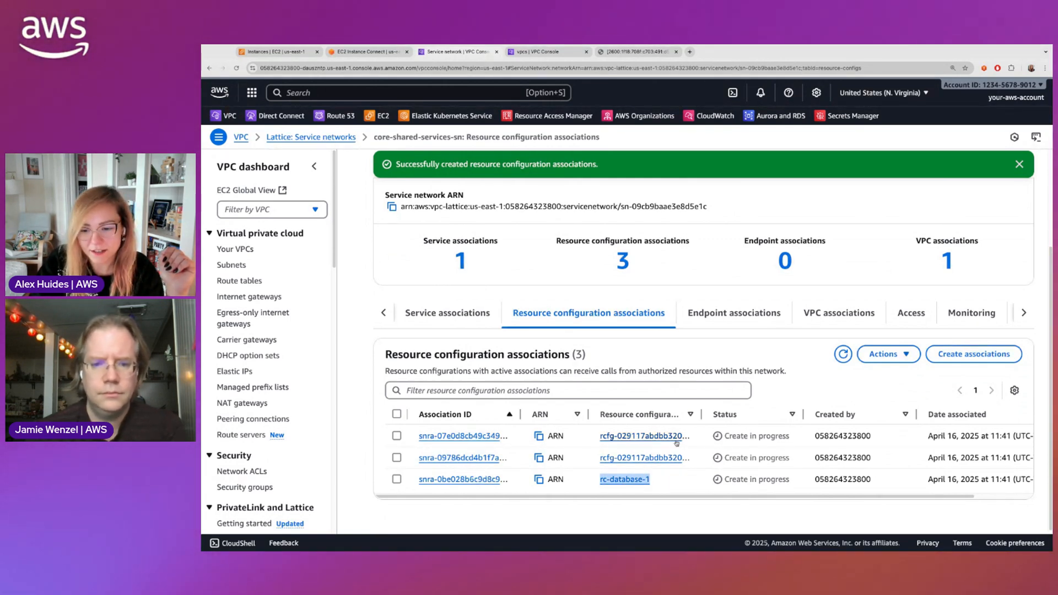
double_click(703, 415)
left_click_drag(703, 414, 795, 414)
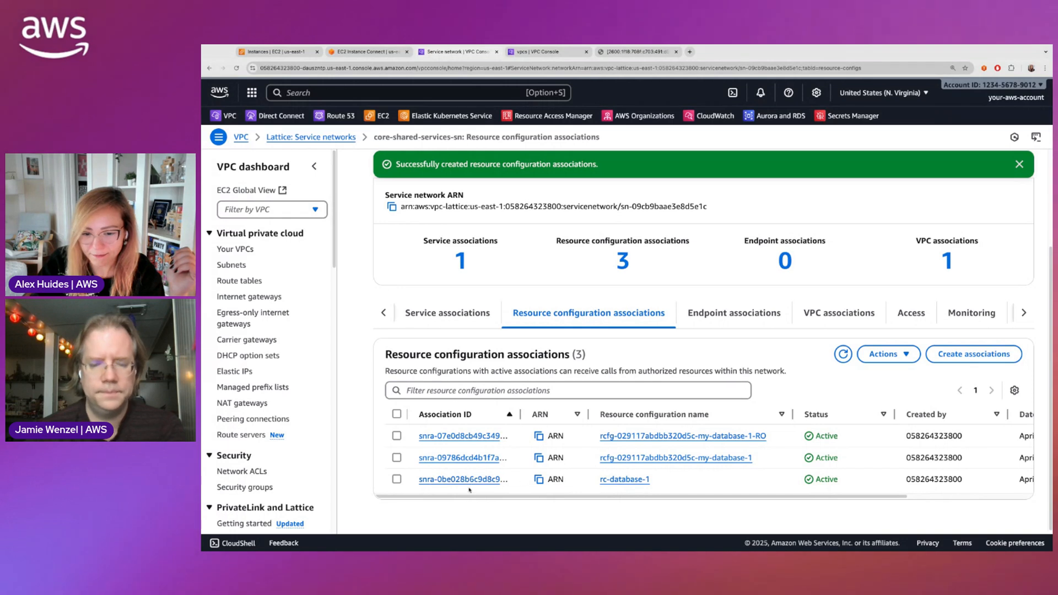
scroll(587, 497, "right", 3)
scroll(587, 498, "left", 3)
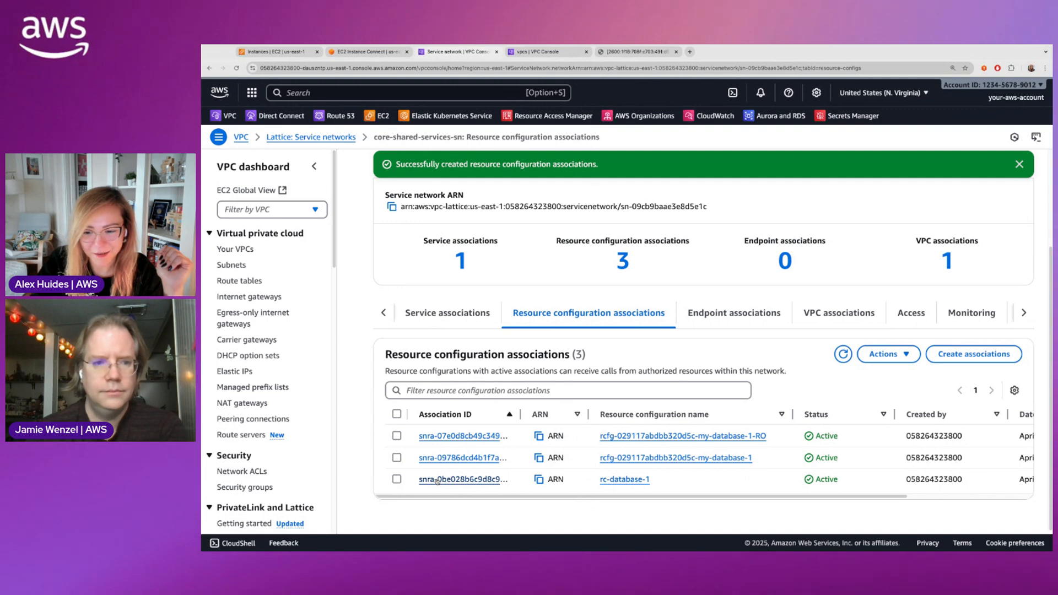
Examine the rc-database-1 association's details and associated resources summary, and return to the service network's resource configuration associations.
left_click(457, 475)
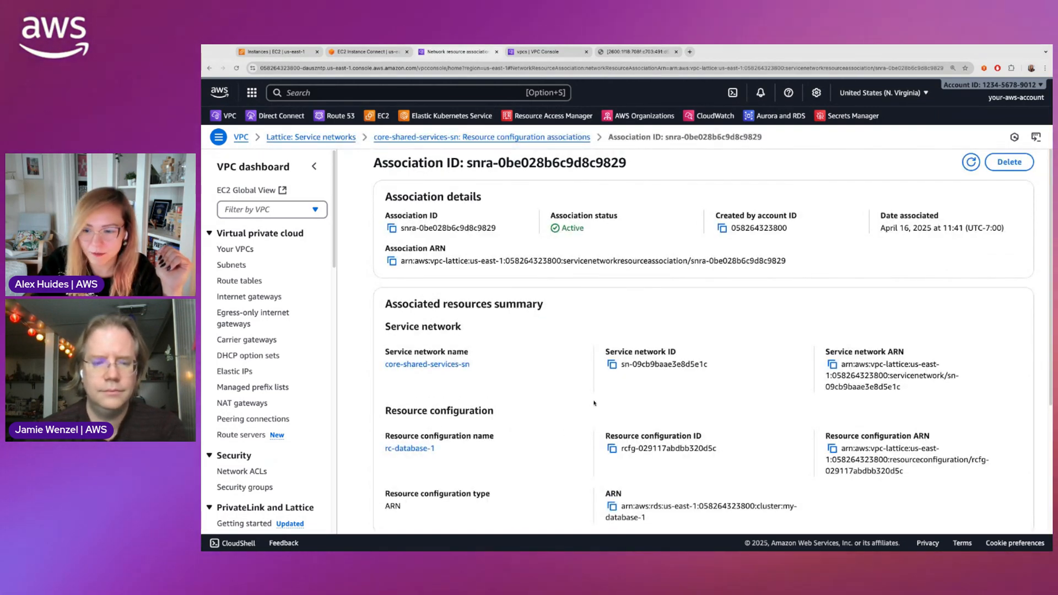
scroll(595, 404, "down", 3)
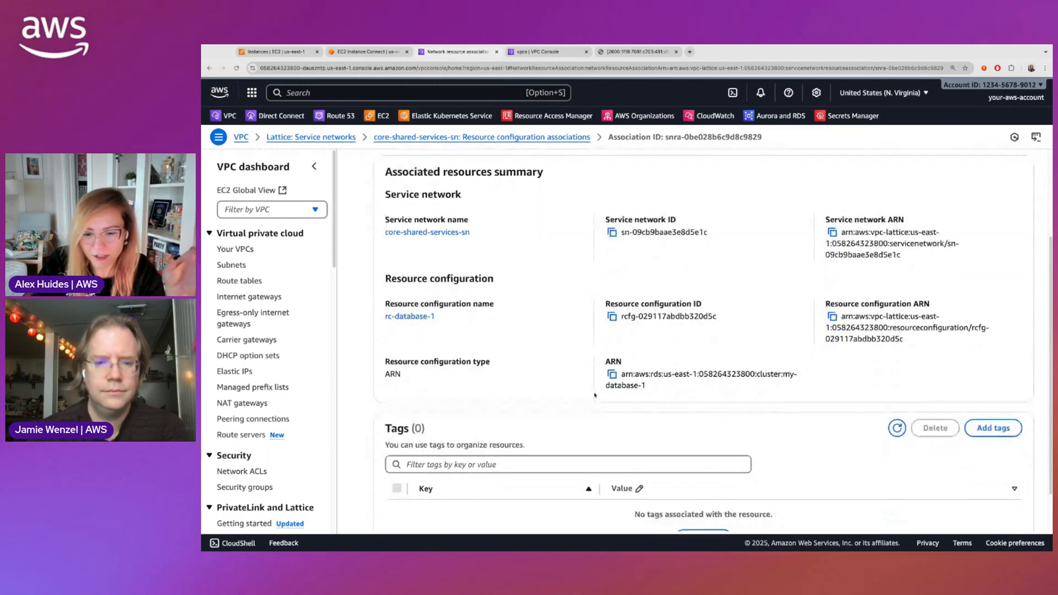
scroll(595, 396, "up", 3)
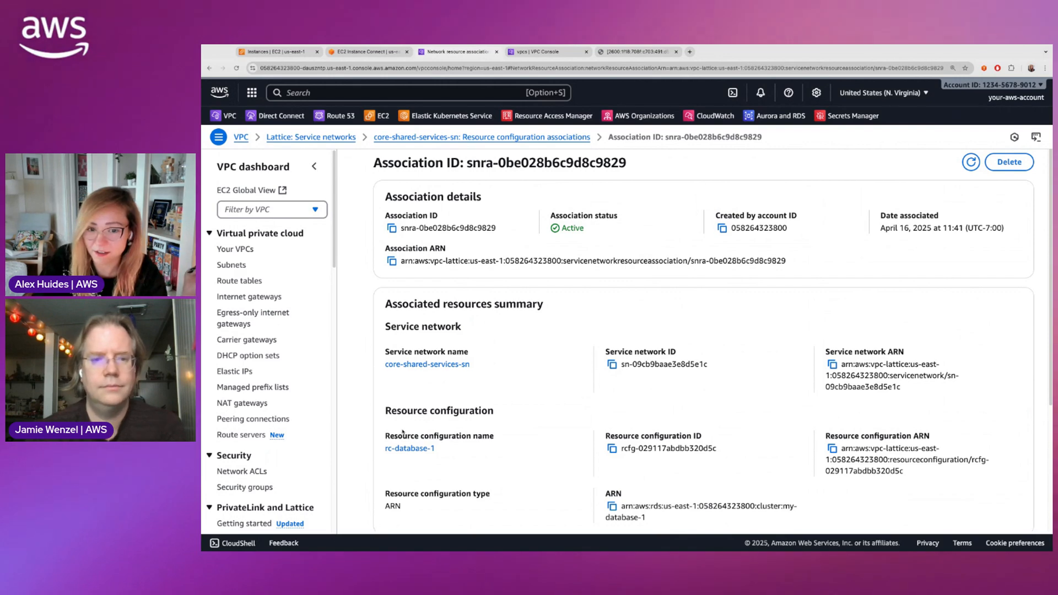
scroll(259, 452, "down", 6)
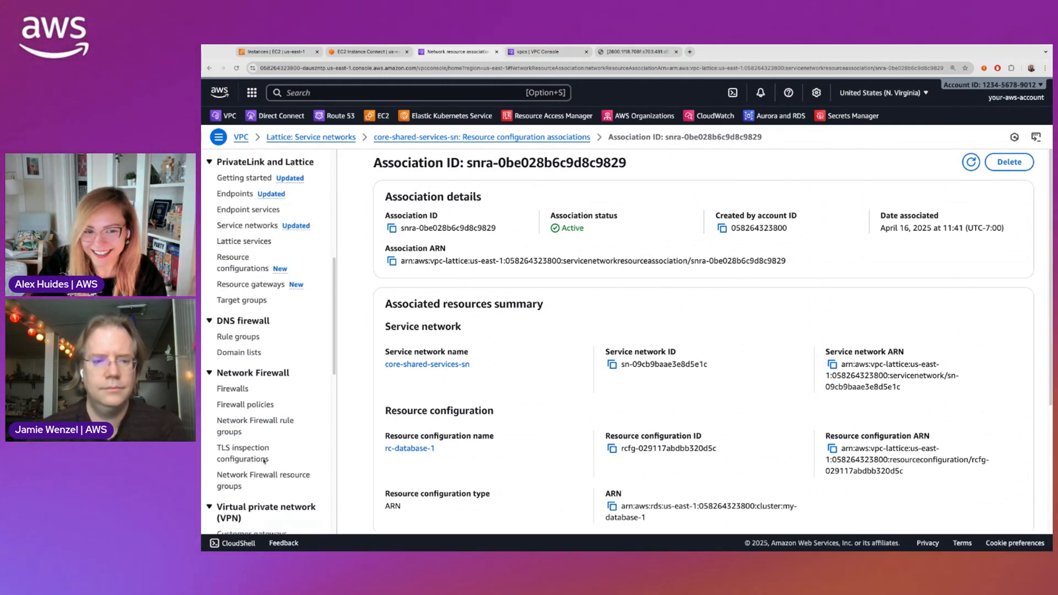
left_click(397, 137)
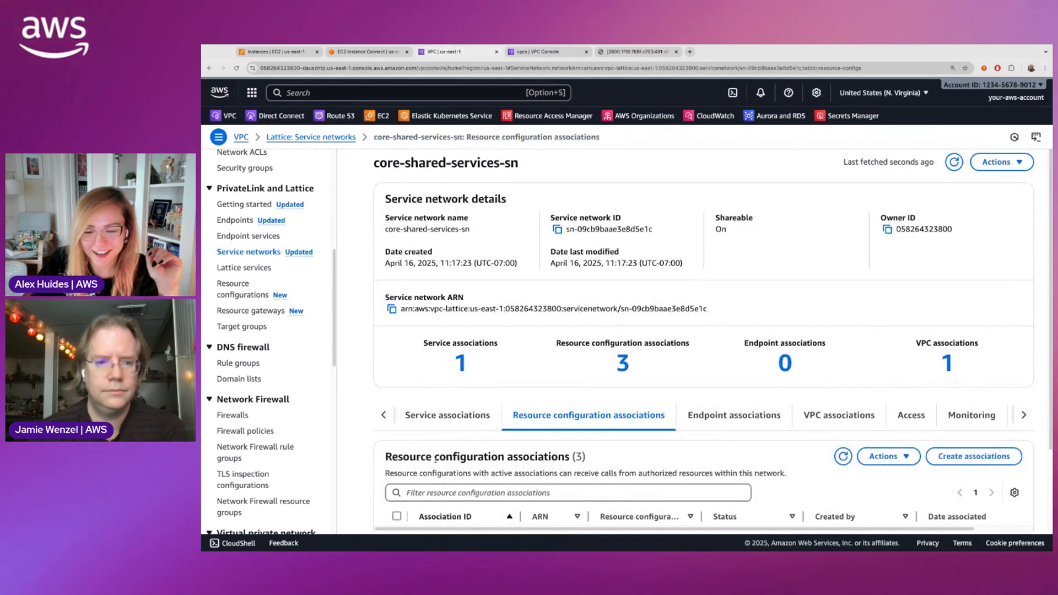
scroll(485, 474, "down", 2)
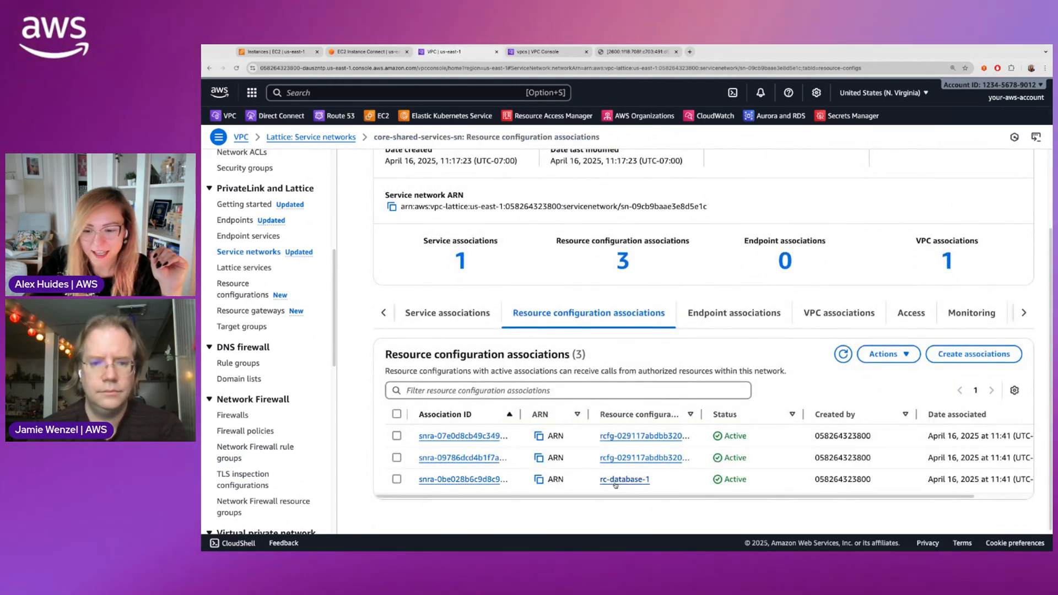
left_click(451, 480)
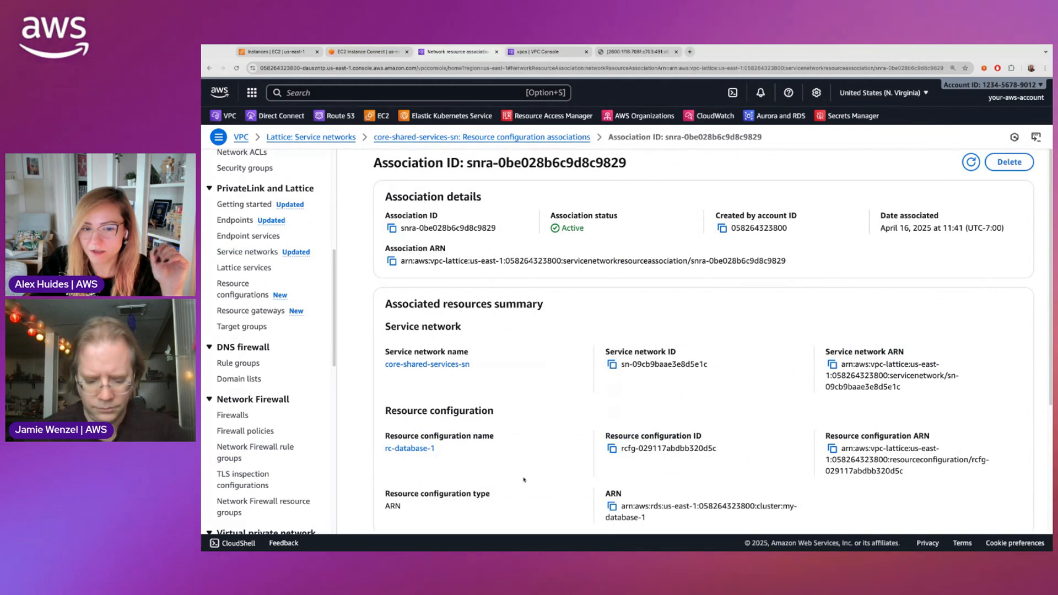
scroll(473, 474, "down", 2)
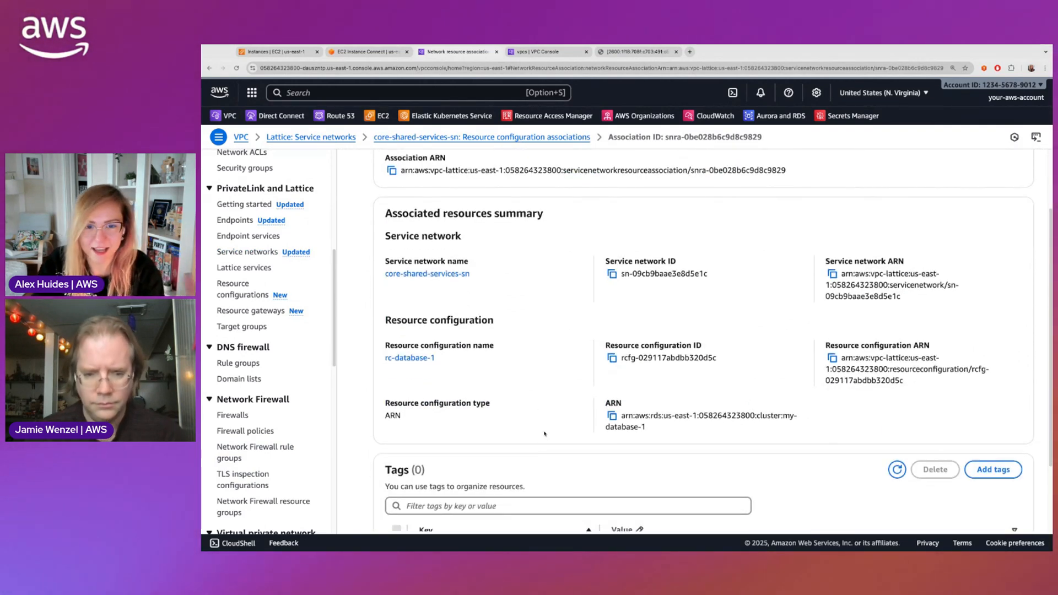
left_click(488, 138)
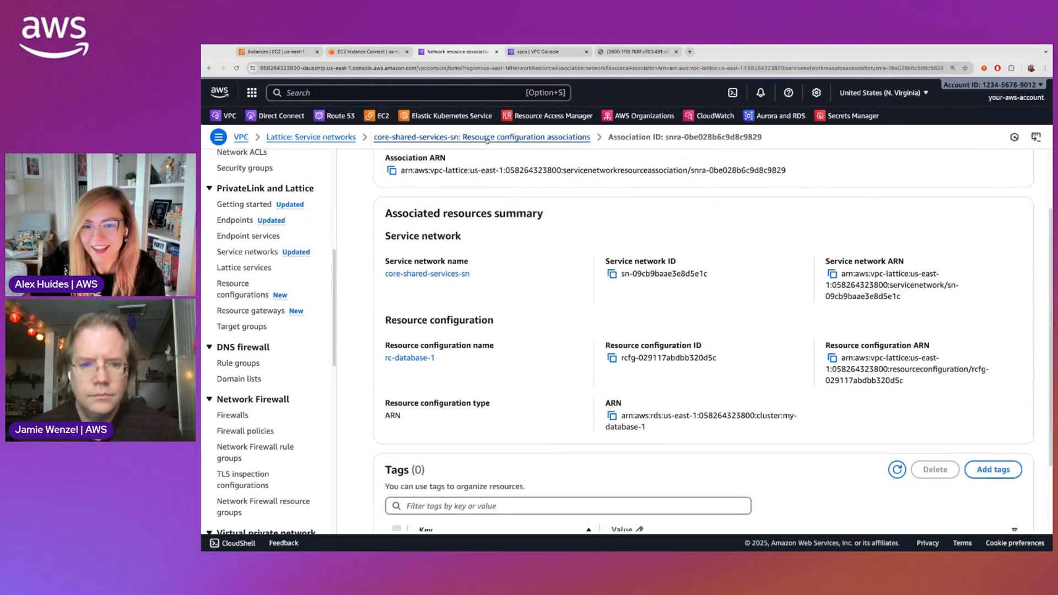
Open the association of the non-RO my-database-1 child configuration and examine its private and VPC Lattice DNS domain names.
scroll(697, 423, "down", 2)
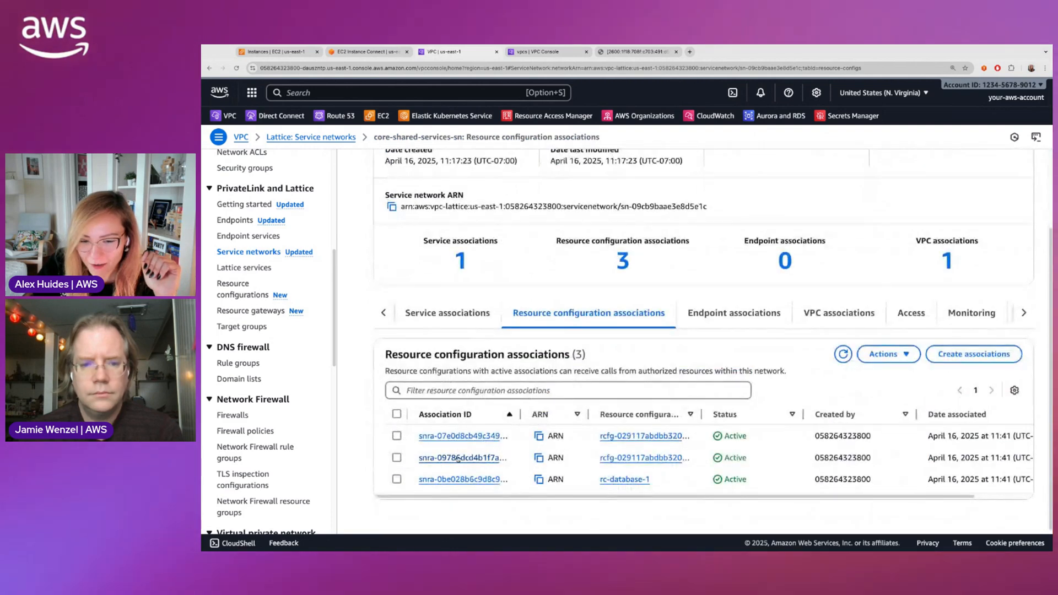
left_click_drag(697, 423, 808, 423)
left_click(441, 458)
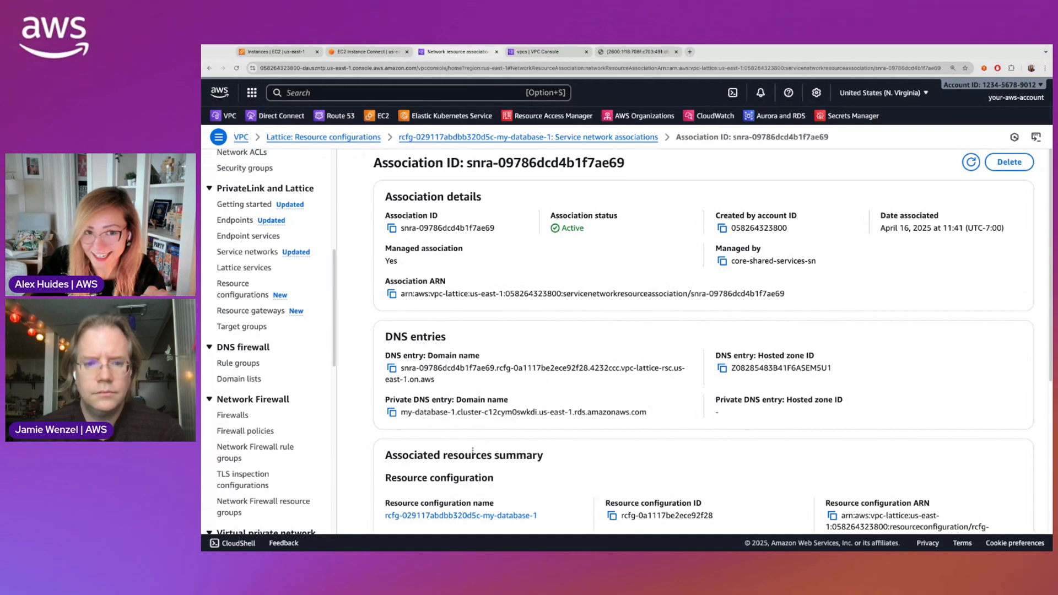
left_click_drag(399, 412, 646, 412)
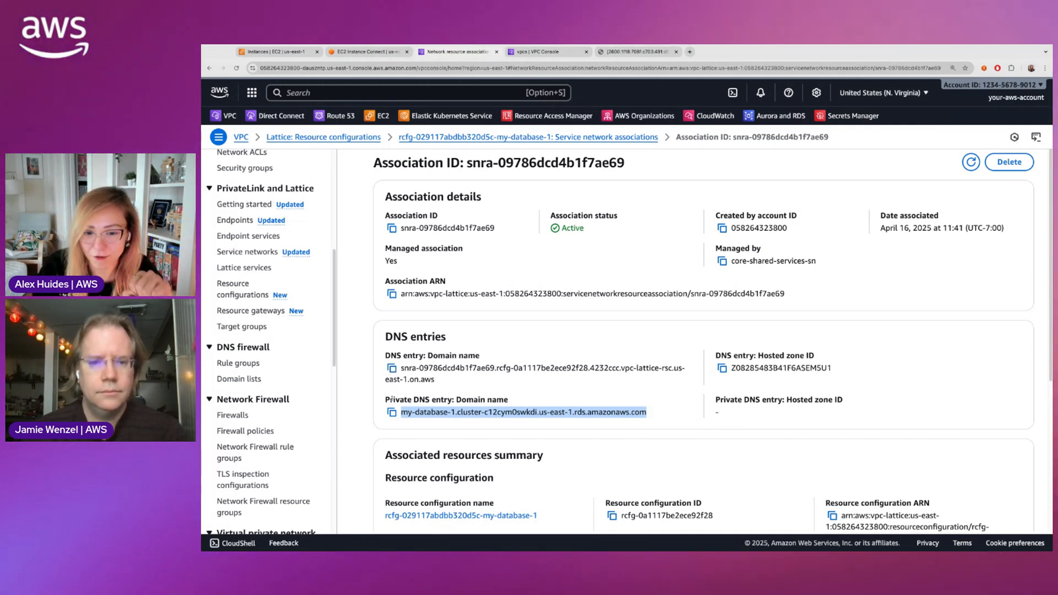
left_click_drag(401, 369, 417, 368)
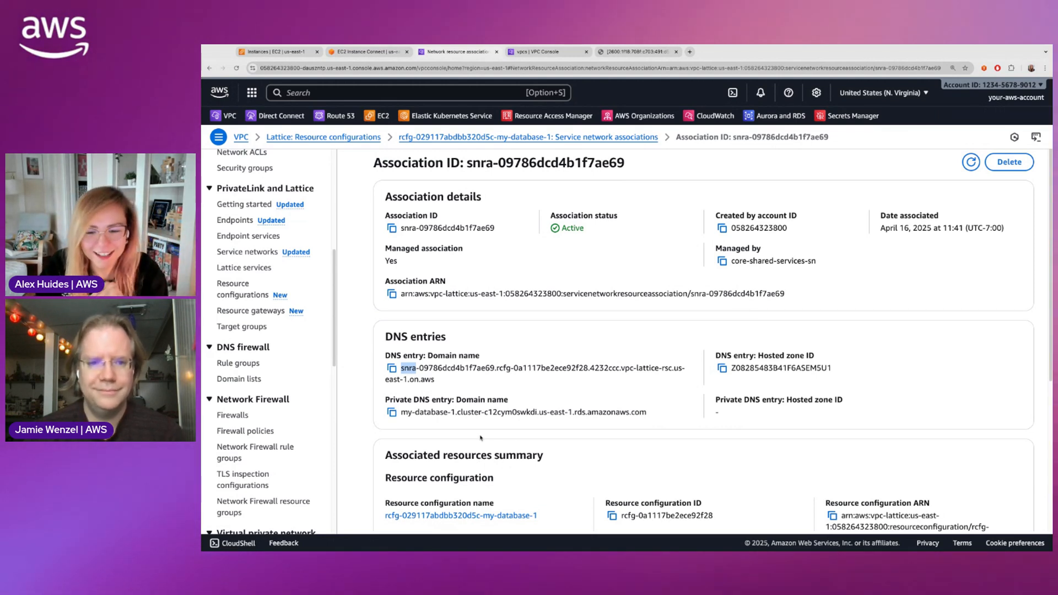
Copy the domain name of the association's DNS entry, not the private DNS entry.
left_click(391, 368)
left_click(539, 388)
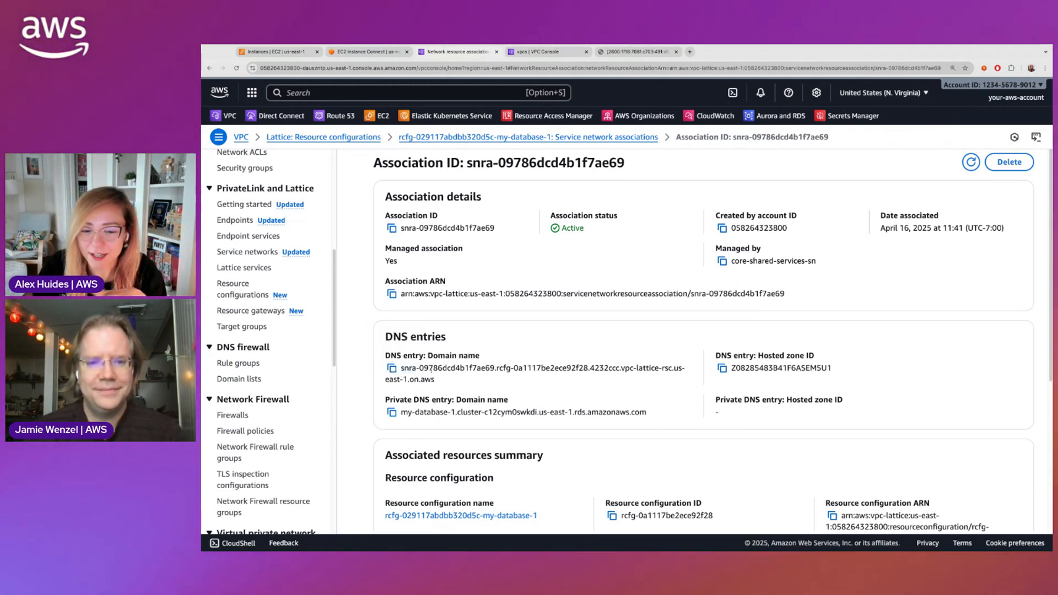
left_click(392, 369)
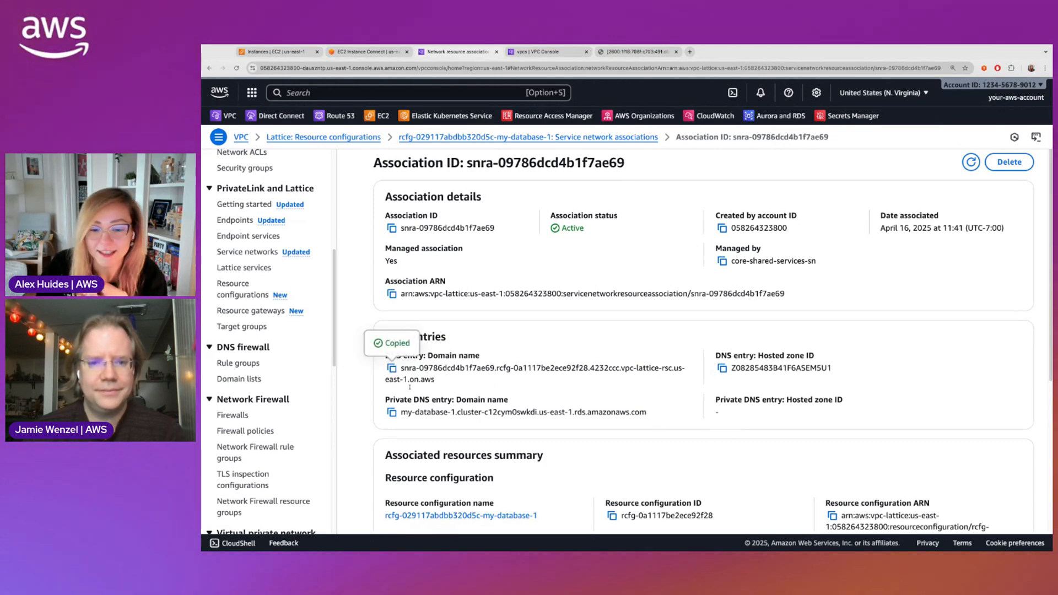
Run dig on the copied VPC Lattice domain name of the association in the client-1 instance's terminal.
left_click(364, 52)
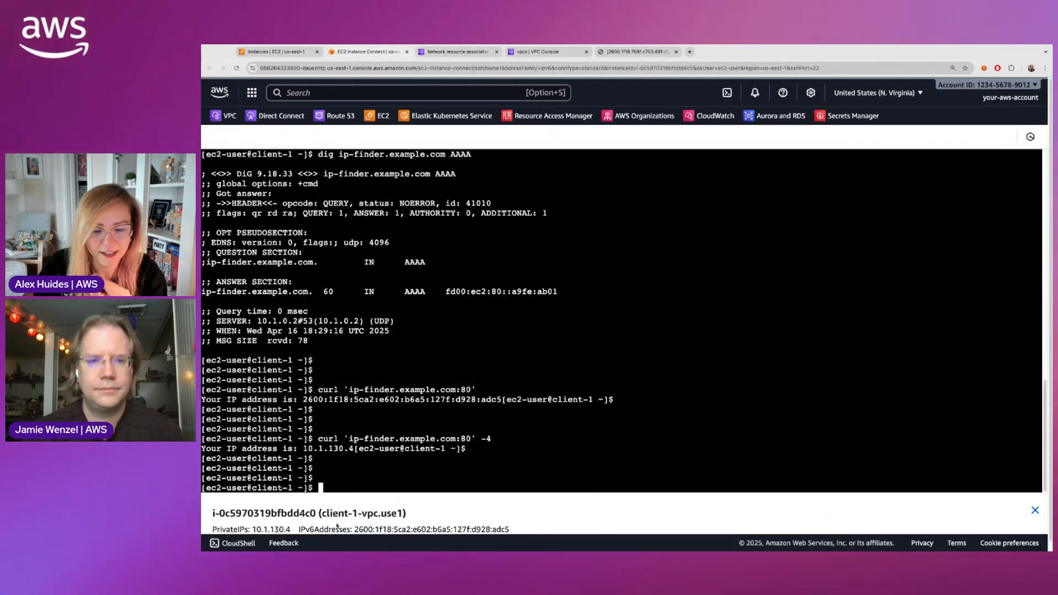
key("Return")
key("Return")
key("Return")
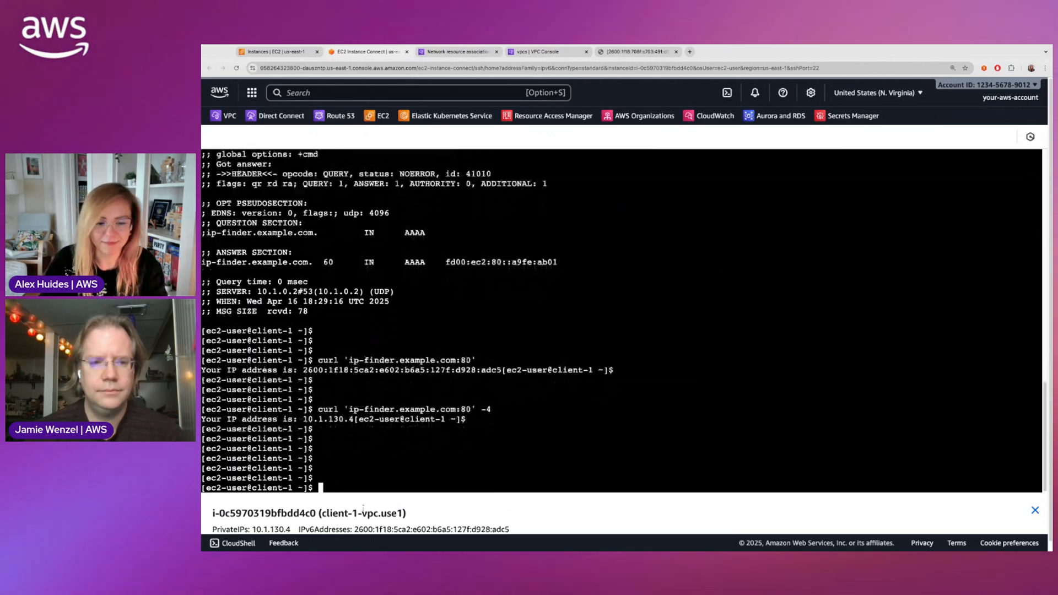
type("dig")
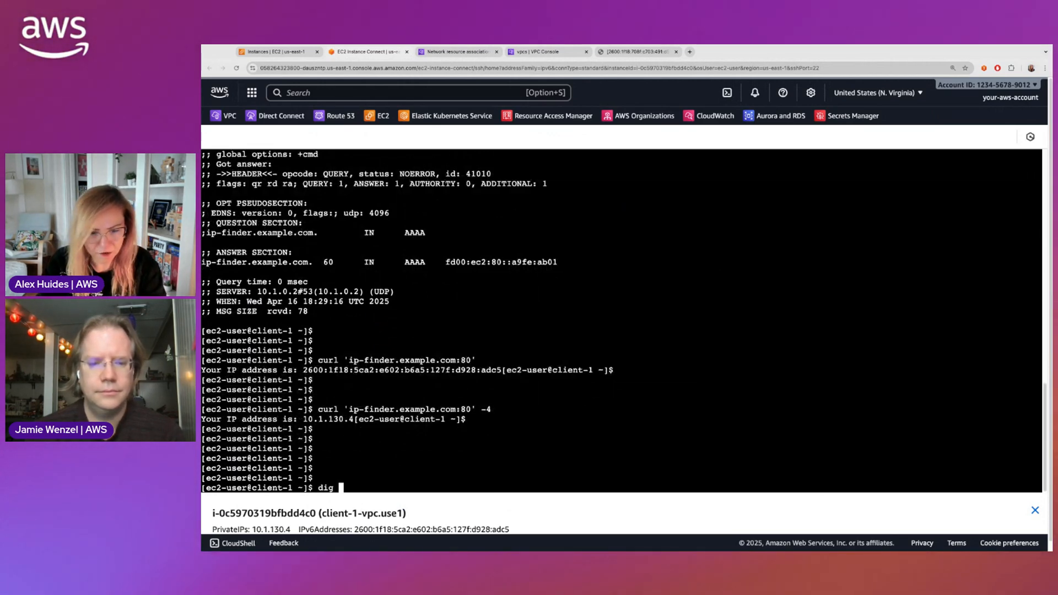
key("super+v")
key("Return")
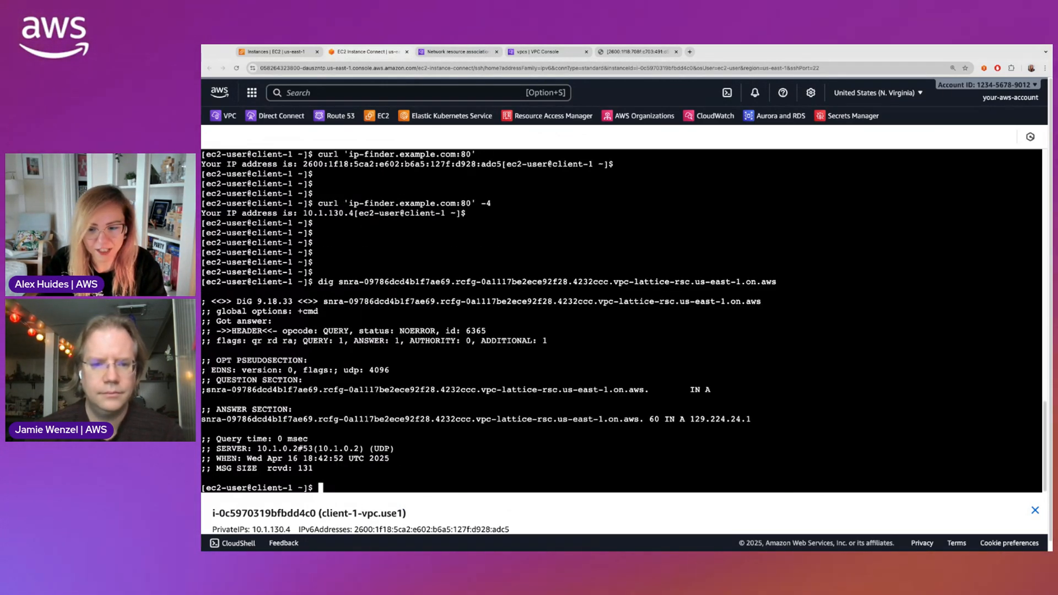
Highlight the IPv4 address in the dig answer section to examine it, and clear the selection.
left_click_drag(758, 419, 691, 419)
left_click(202, 369)
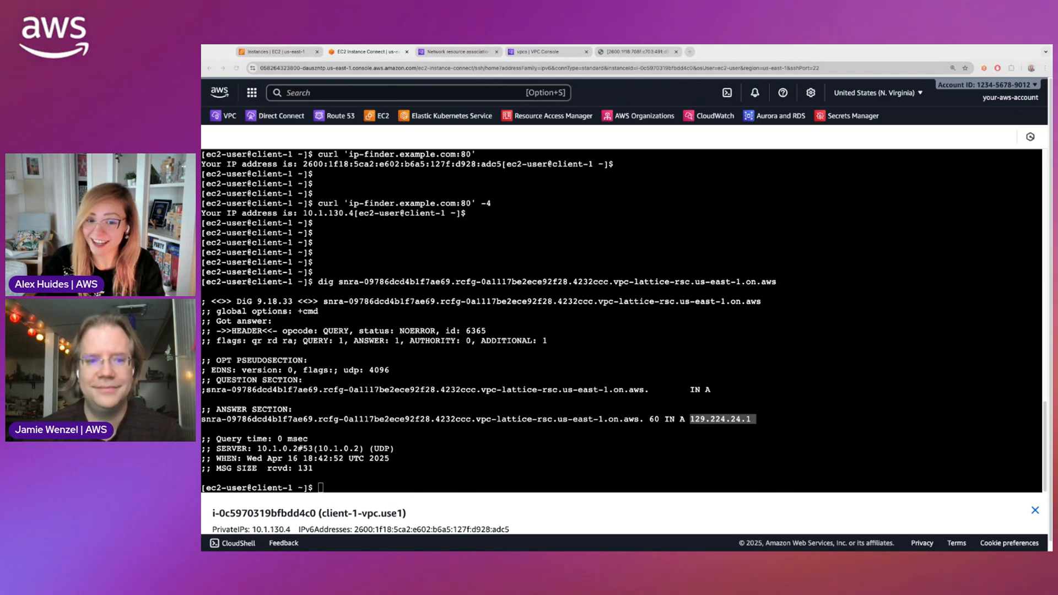
left_click(837, 426)
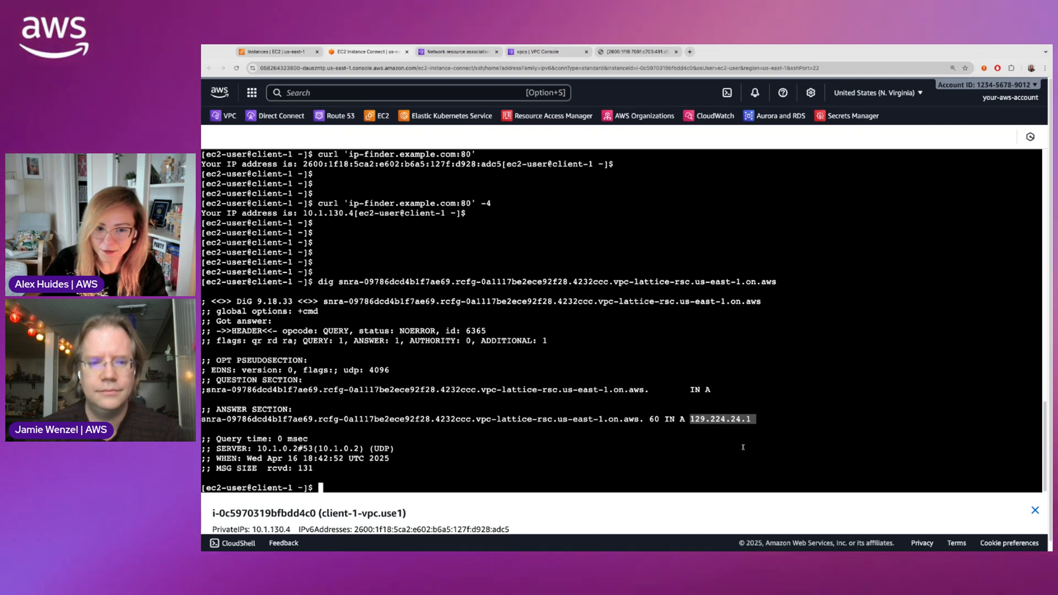
left_click(476, 475)
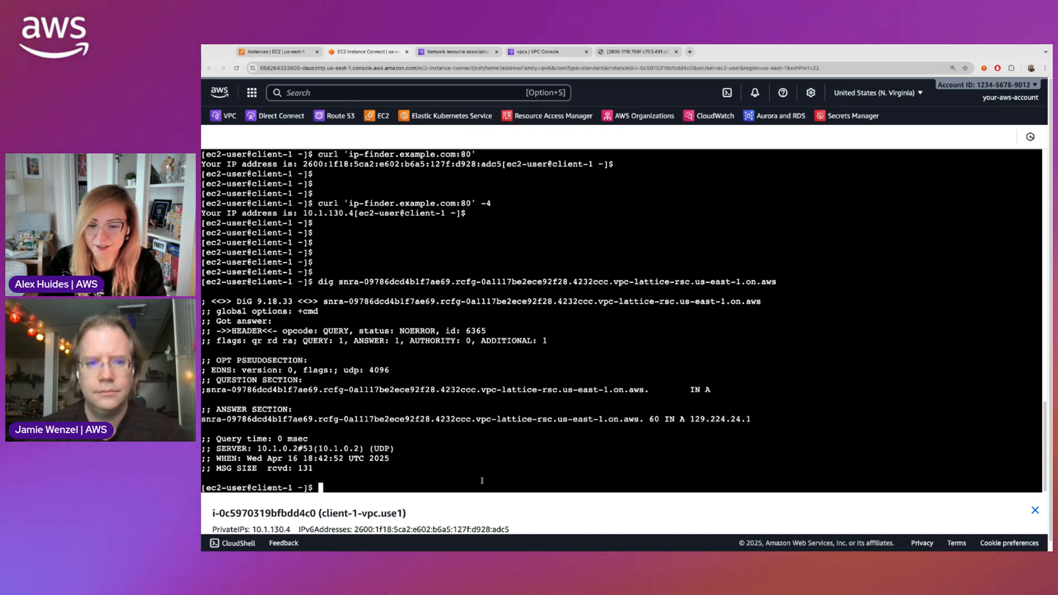
Repeat the dig query on the same VPC Lattice domain name for its AAAA record.
key("Up")
type("AAA")
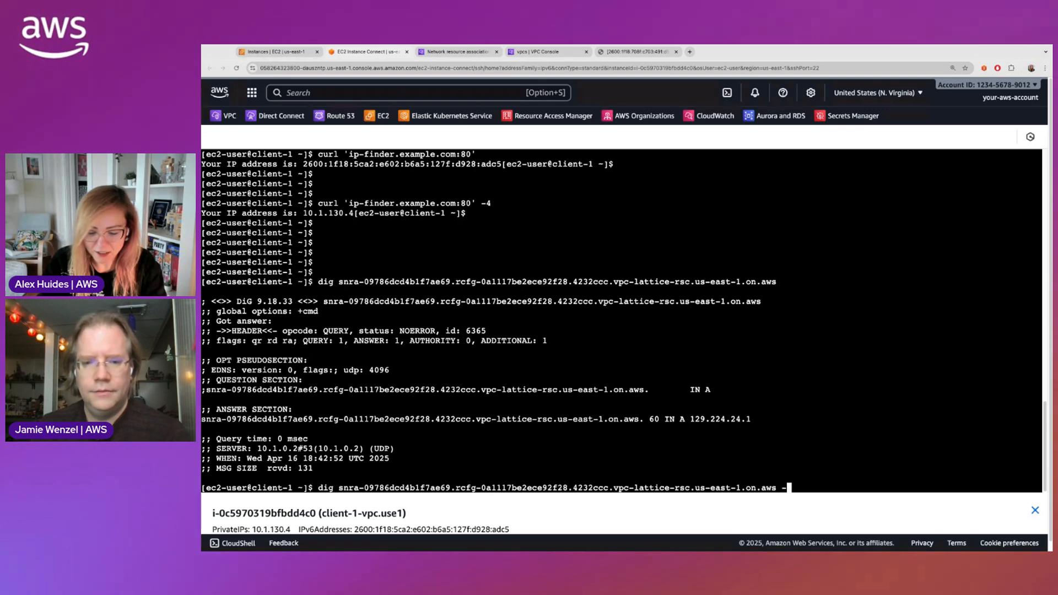
type("A")
key("Return")
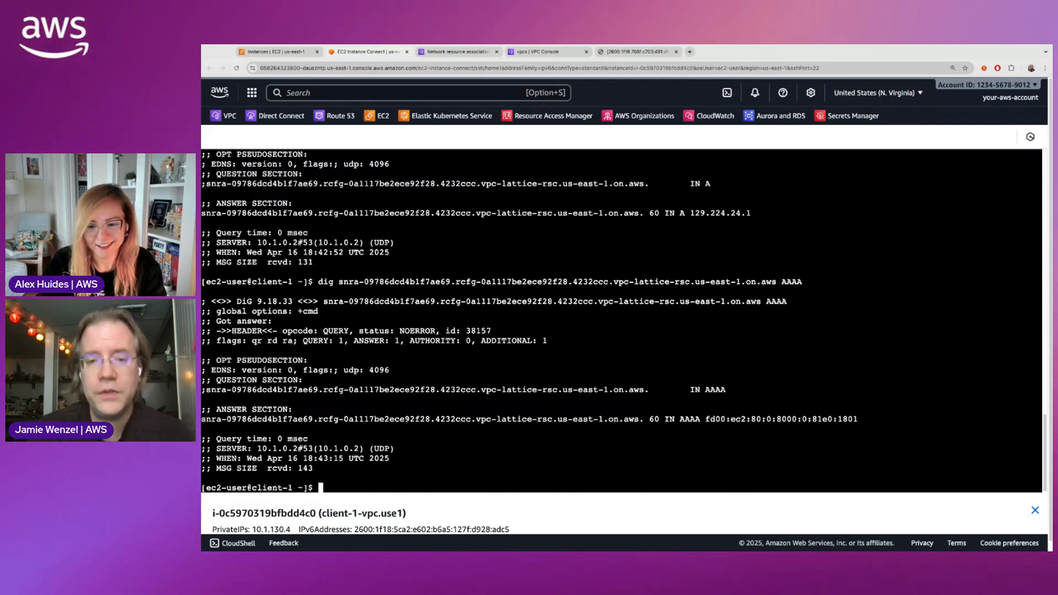
left_click(202, 365)
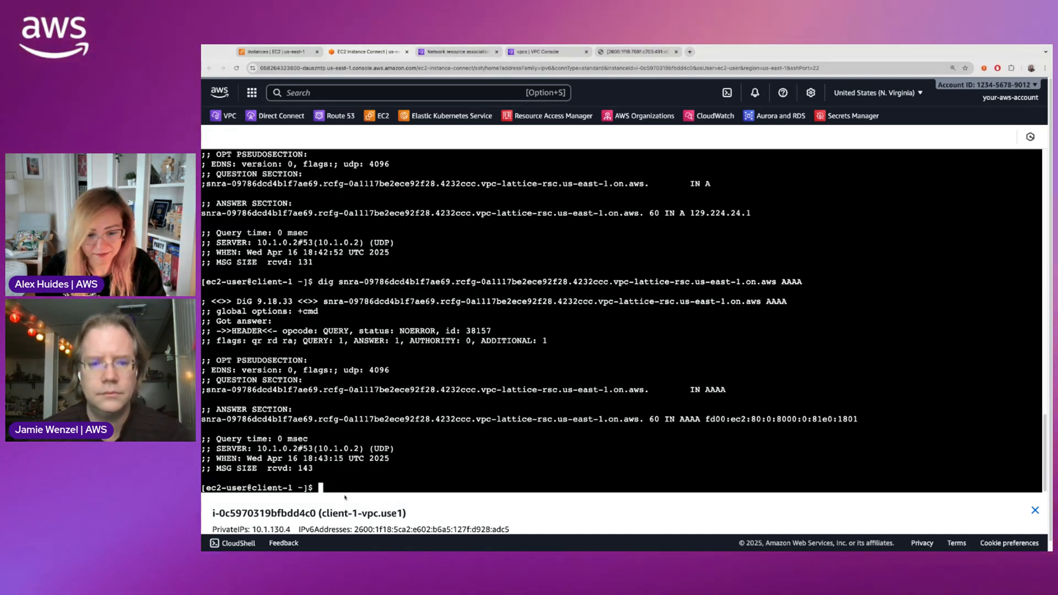
Run mysql -h with the association's VPC Lattice DNS entry domain name as host and the options -P 3306 -u admin -p.
type("mysql -h")
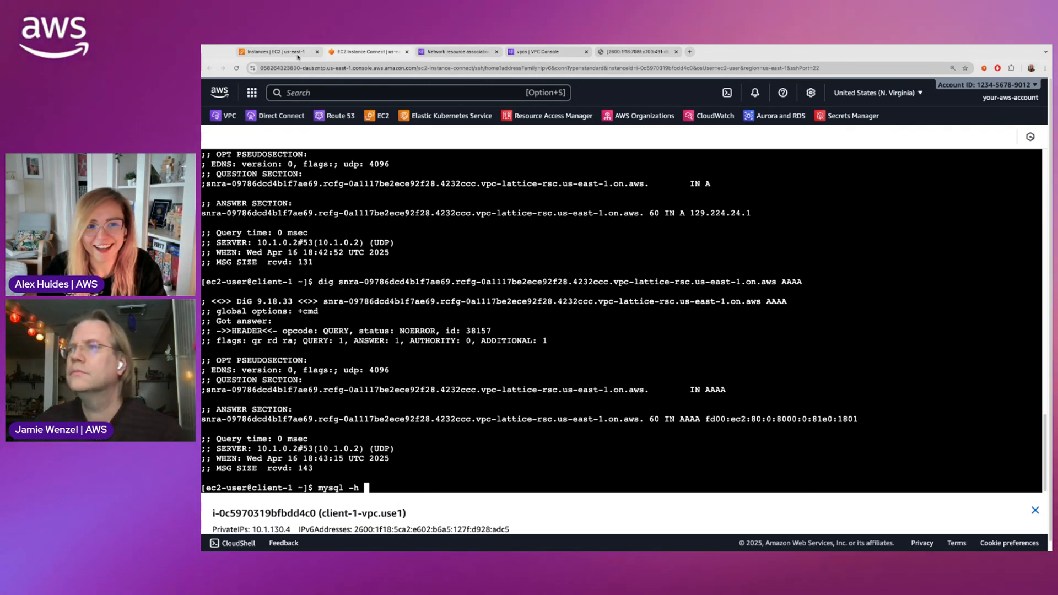
left_click(457, 51)
left_click(391, 367)
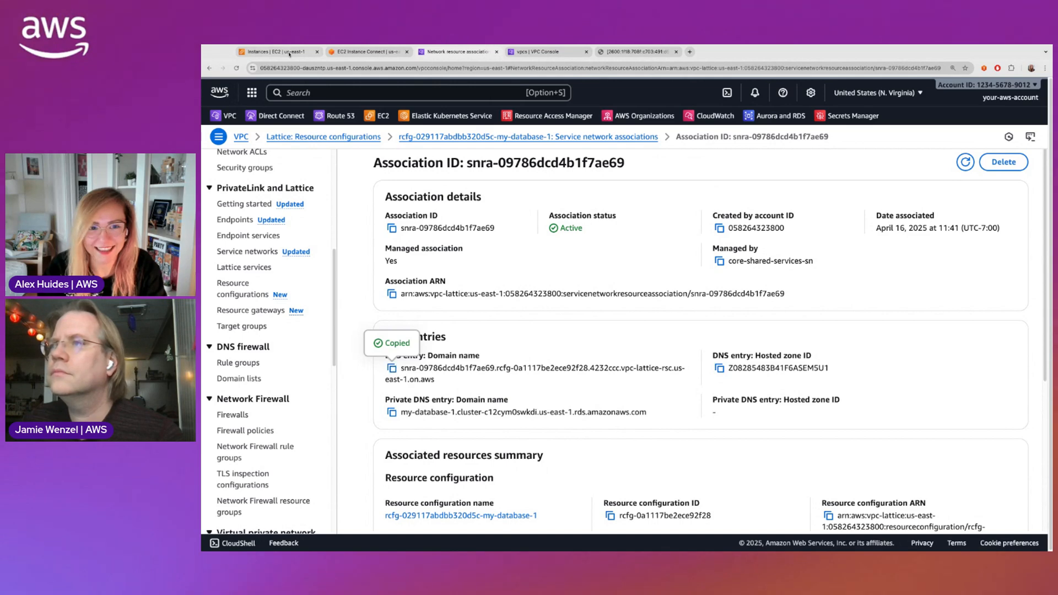
left_click(367, 52)
key("super+v")
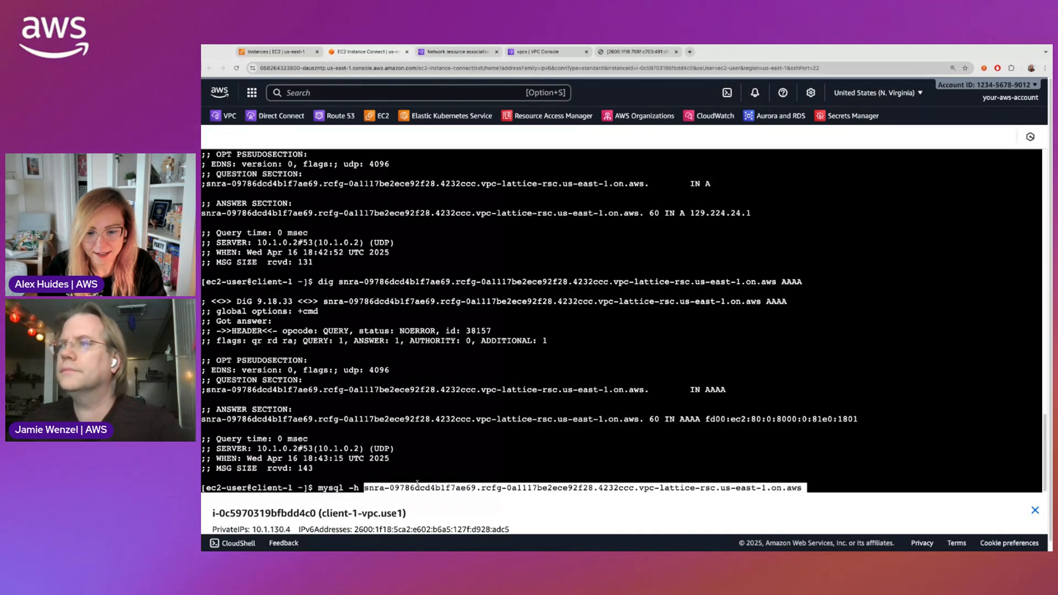
left_click(203, 369)
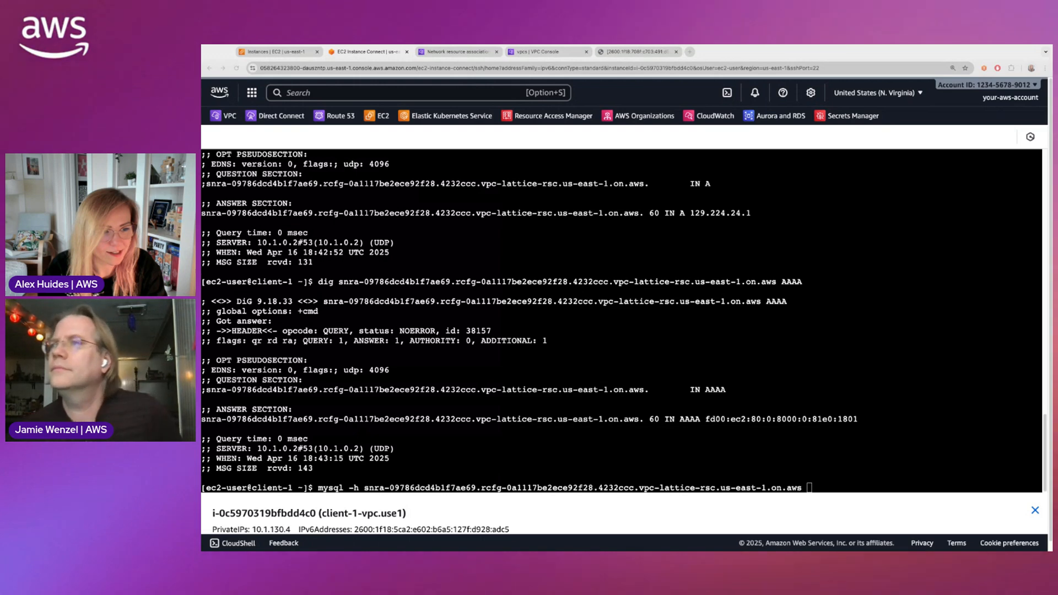
left_click(773, 457)
key("super+v")
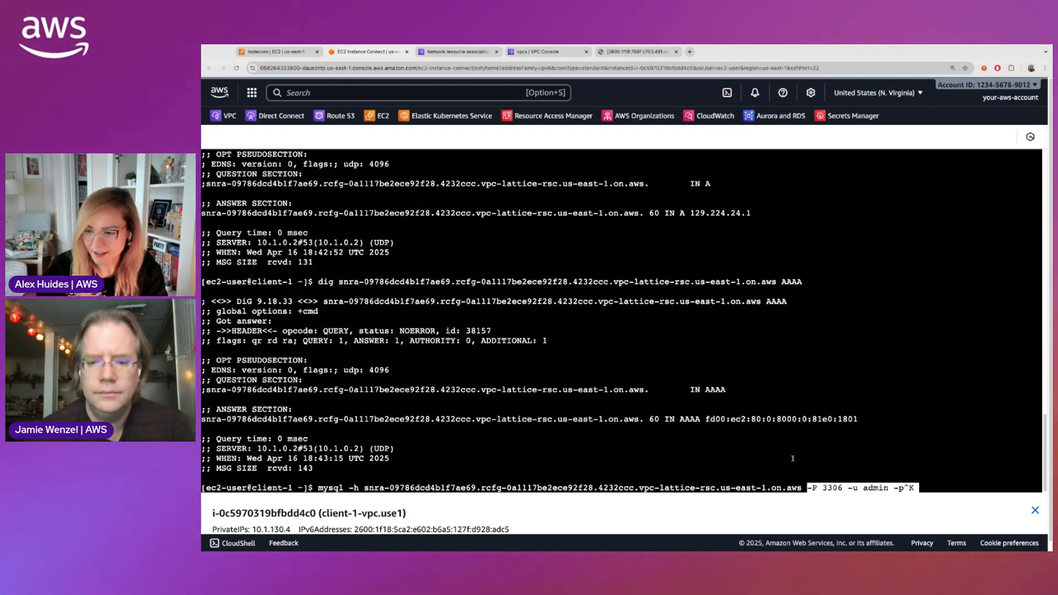
key("BackSpace")
key("BackSpace")
type("p")
key("Return")
Enter the database password to log in to the MySQL session.
key("super+Tab")
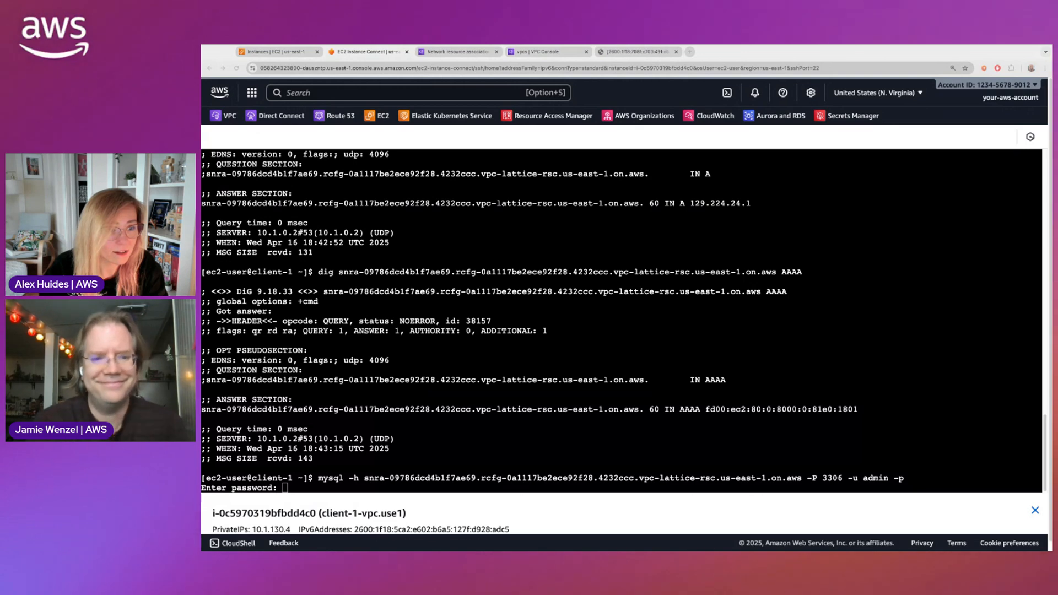
left_click(657, 340)
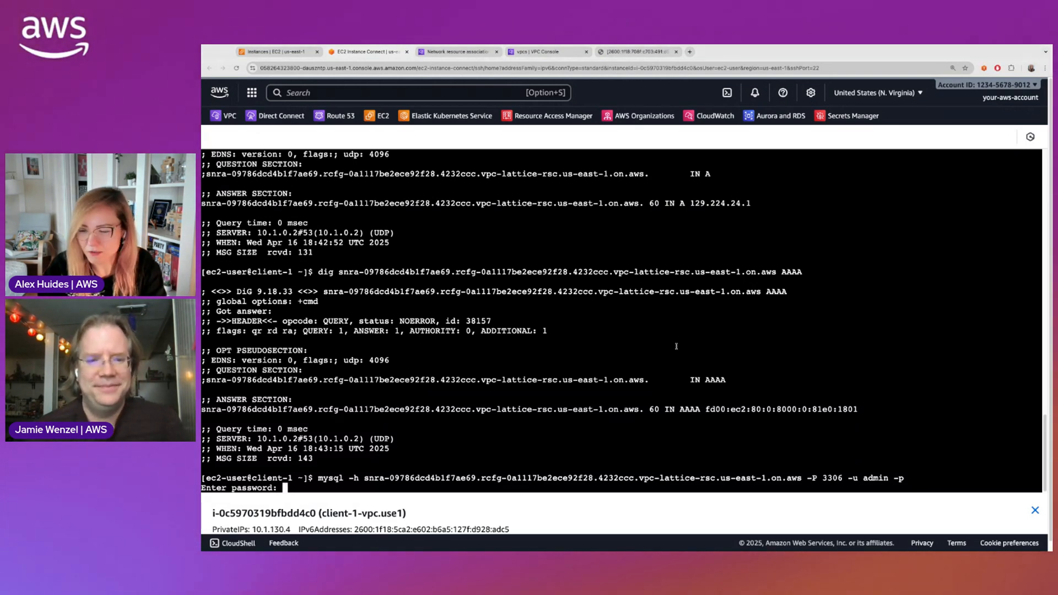
key("Return")
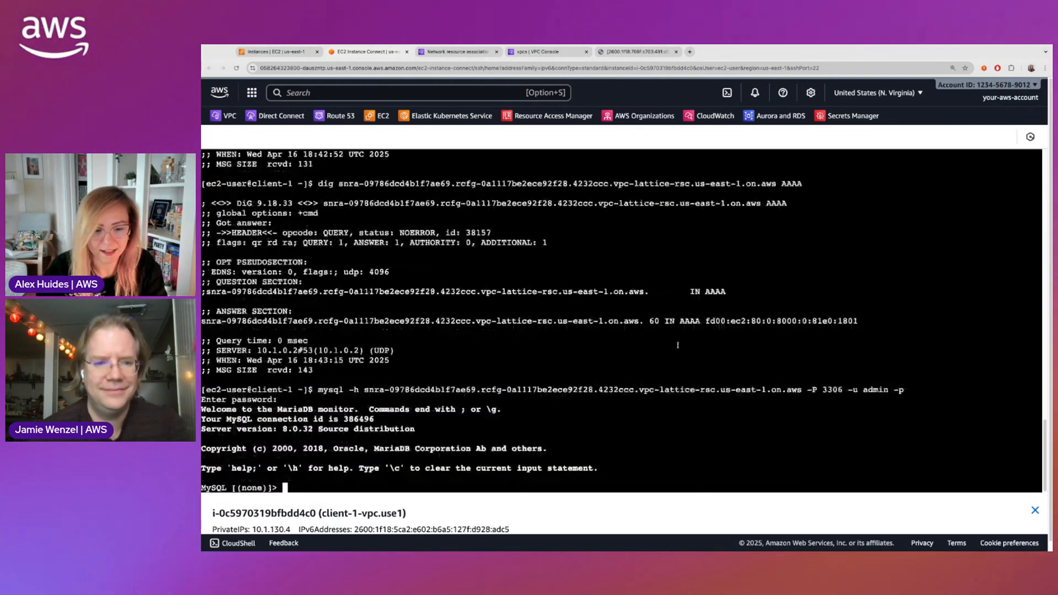
Add a few blank lines at the MySQL prompt and quit the database session.
key("Return")
key("Return")
key("Return")
key("Return")
key("Return")
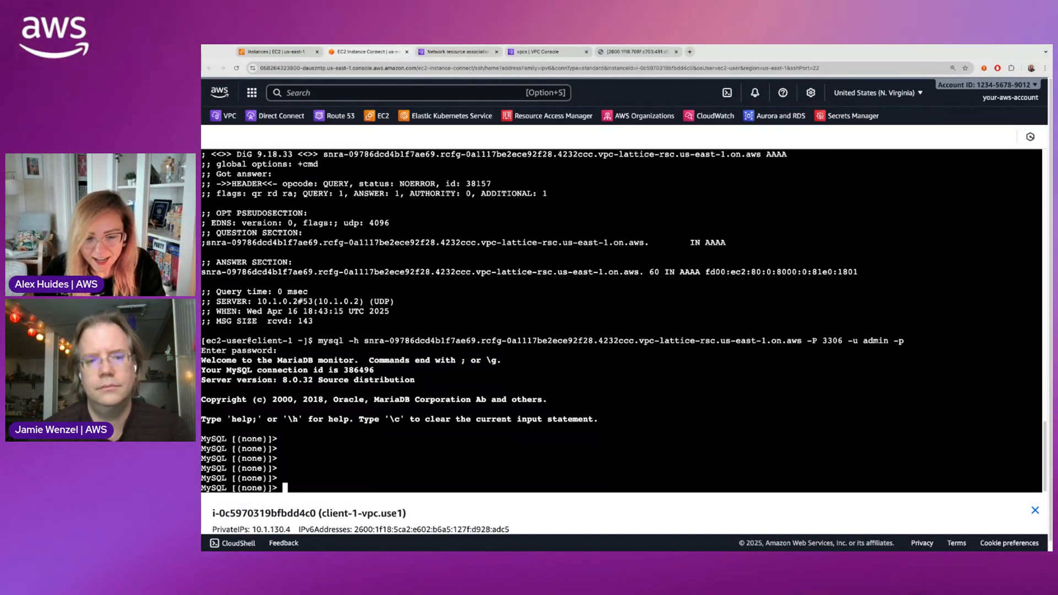
type("quit")
key("Return")
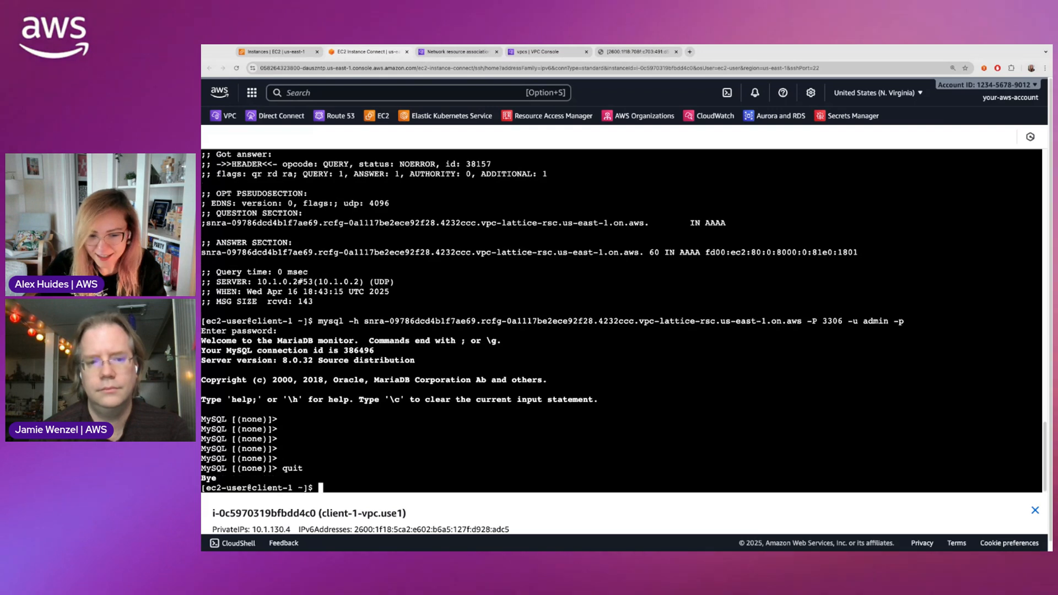
Run dig on the association's private DNS entry, my-database-1.cluster-c12cym0swkdi.us-east-1.rds.amazonaws.com, from the client instance.
type("dig")
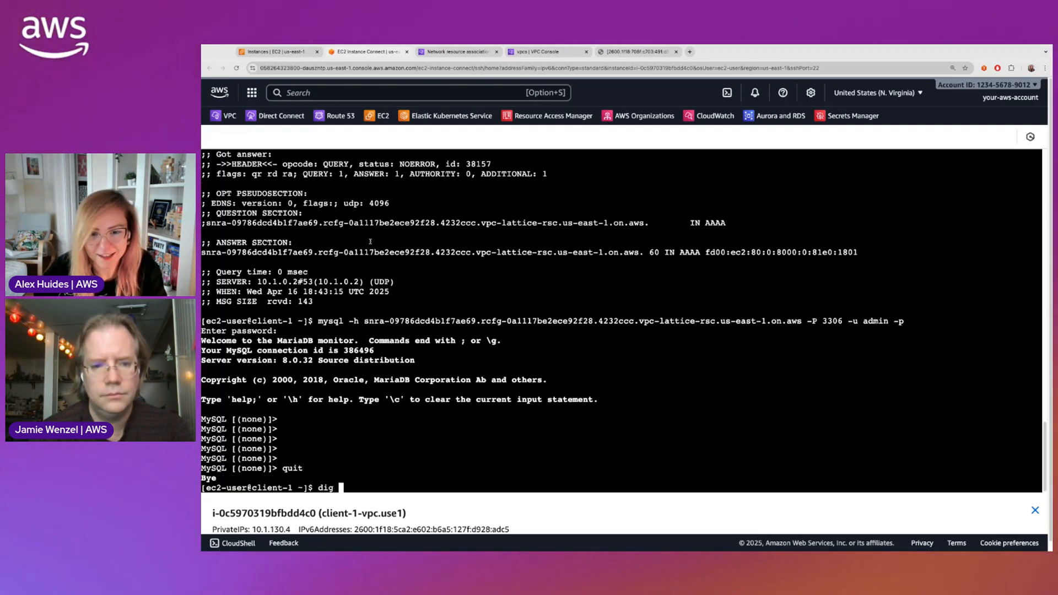
left_click(457, 51)
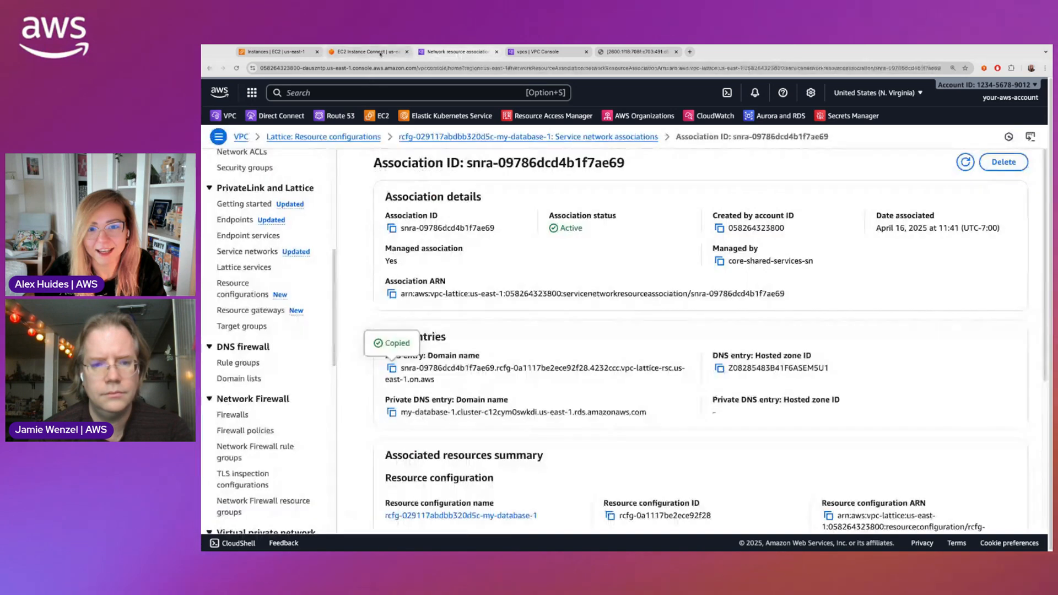
left_click(392, 413)
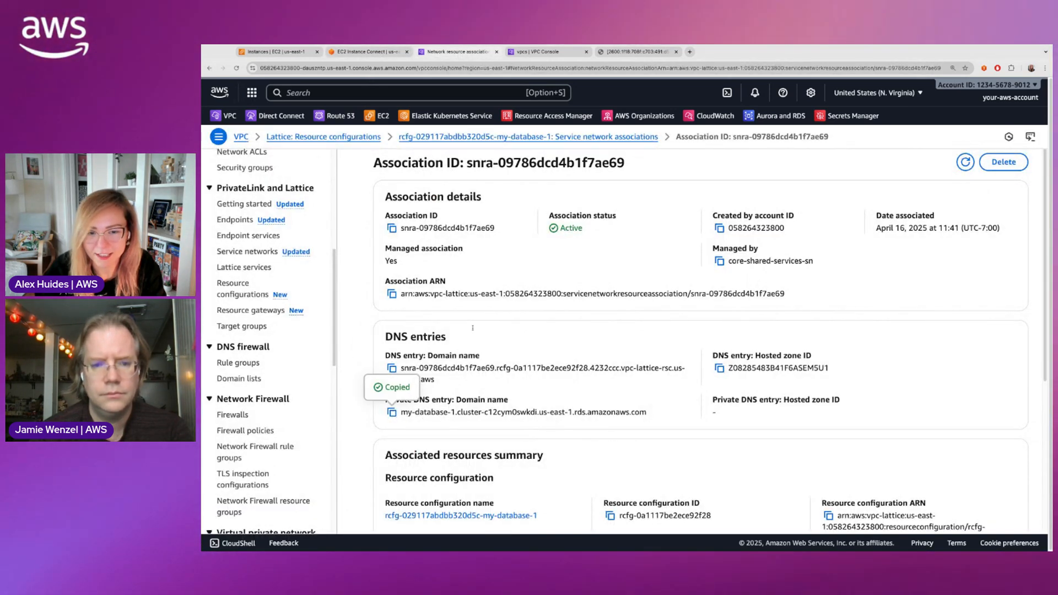
left_click(364, 52)
key("super+v")
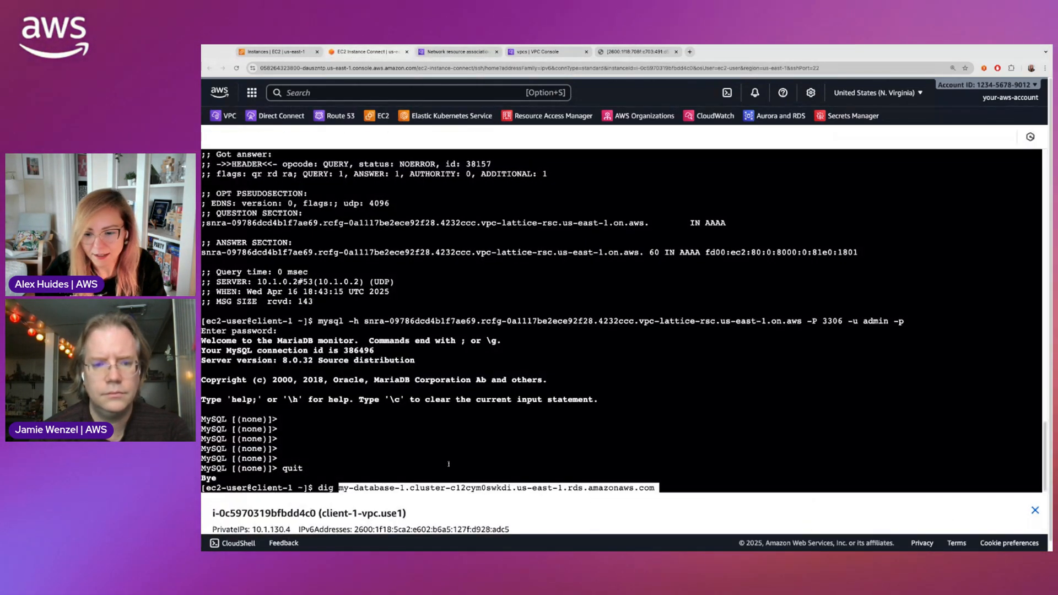
key("Return")
key("Return")
key("Return")
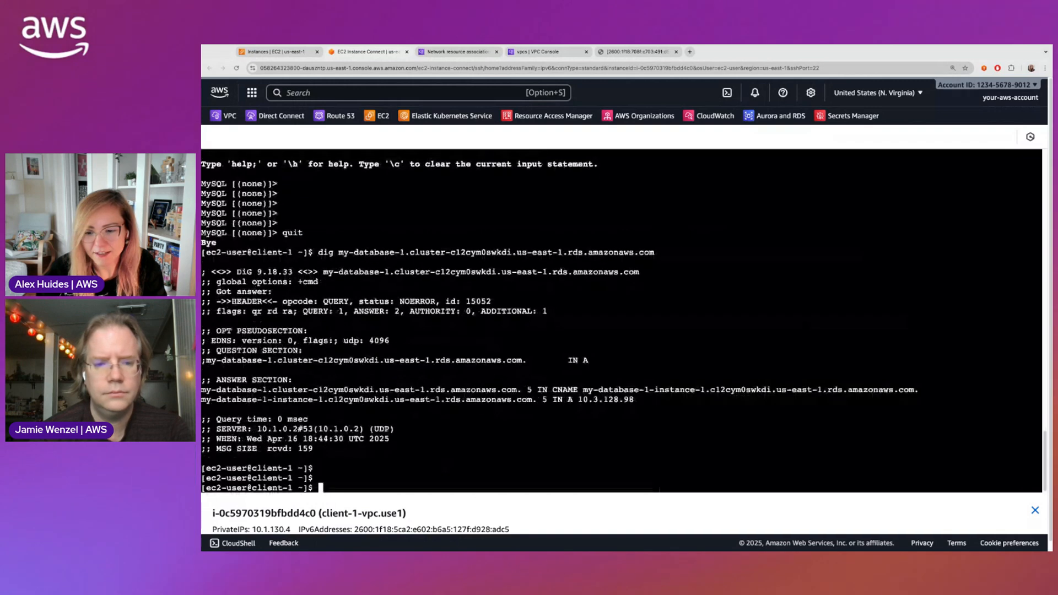
Highlight the database instance's A record address in the dig answer to examine it, and clear the selection.
triple_click(599, 401)
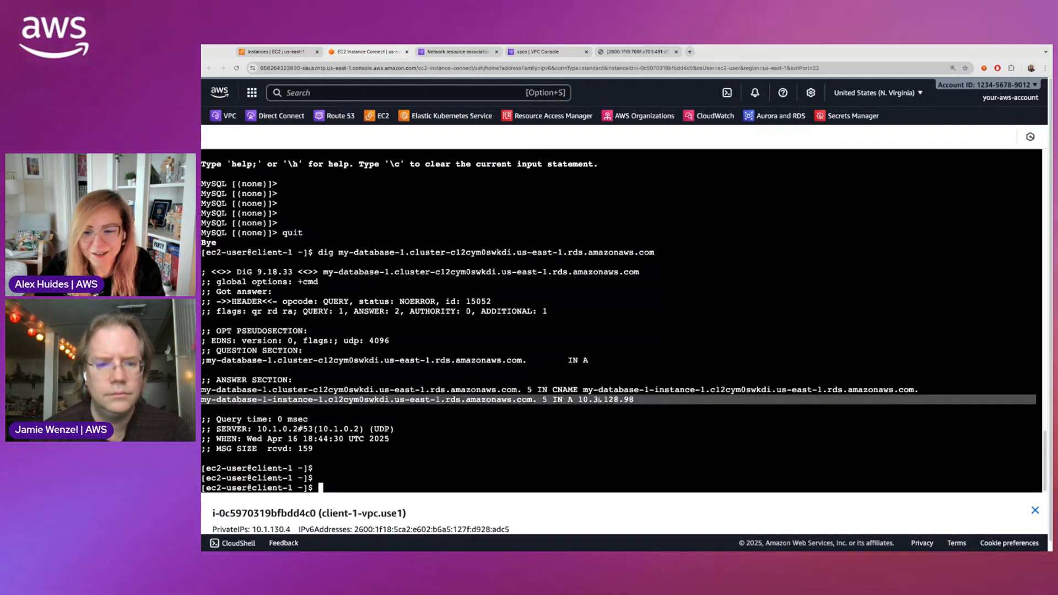
double_click(600, 400)
left_click(606, 421)
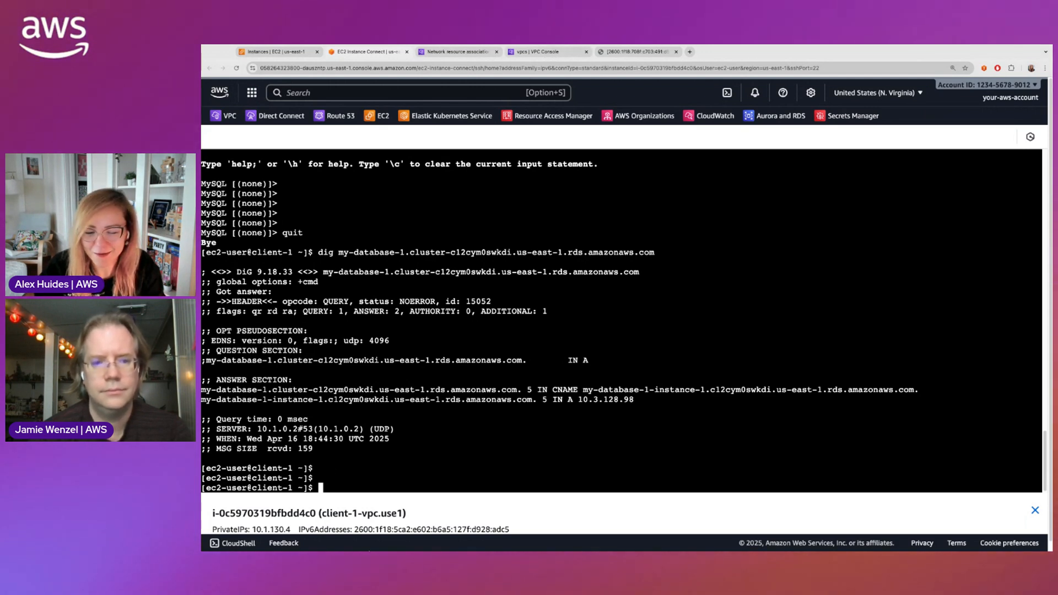
left_click(370, 552)
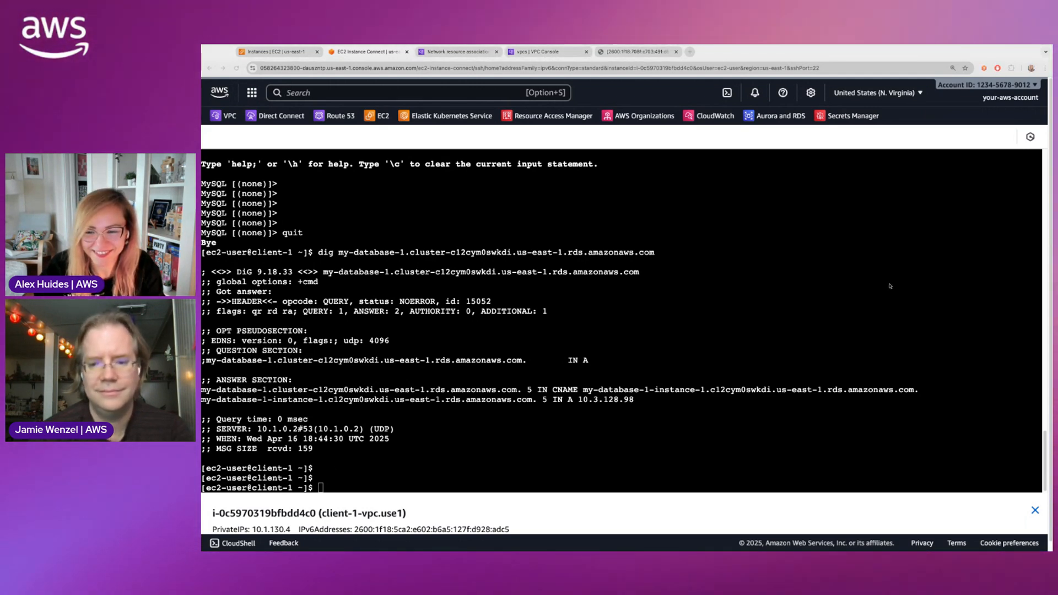
Start creating a Route 53 hosted zone with the domain name my-database-1.cluster-c12cym0swkdi.us-east-1.rds.amazonaws.com.
left_click(445, 53)
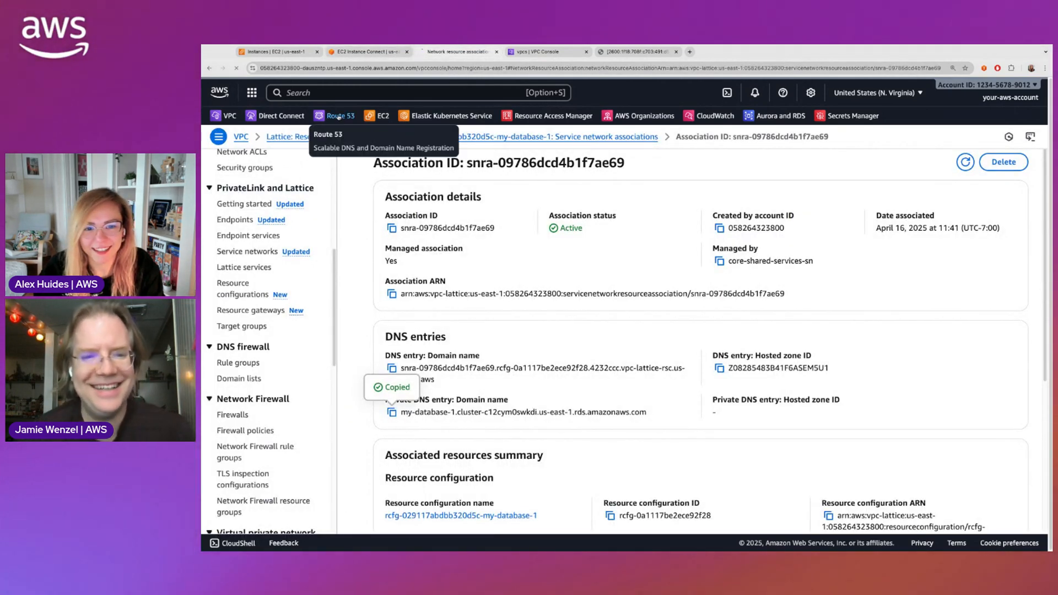
left_click(338, 116)
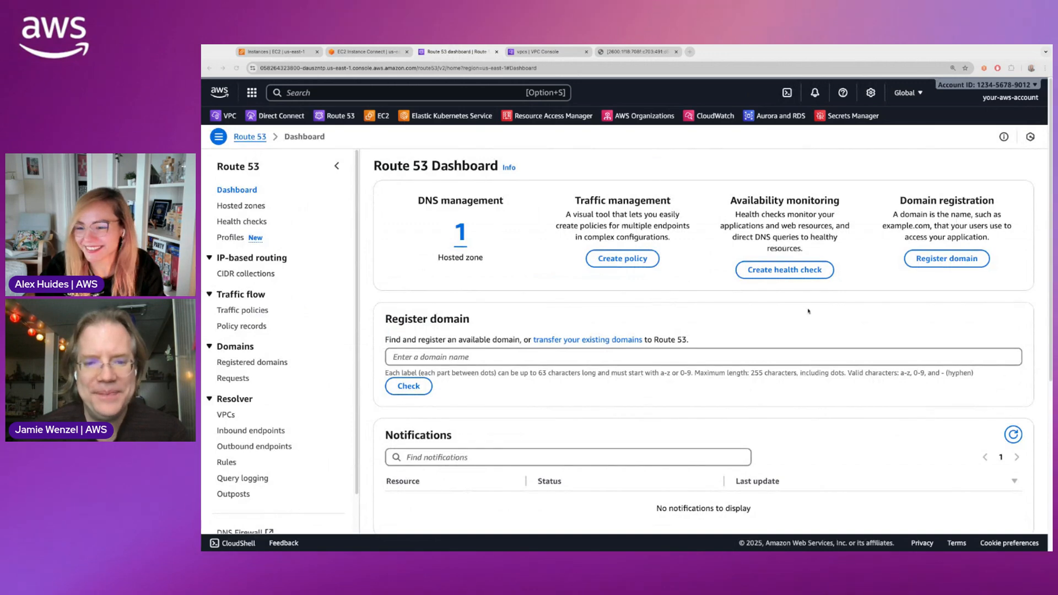
left_click(238, 206)
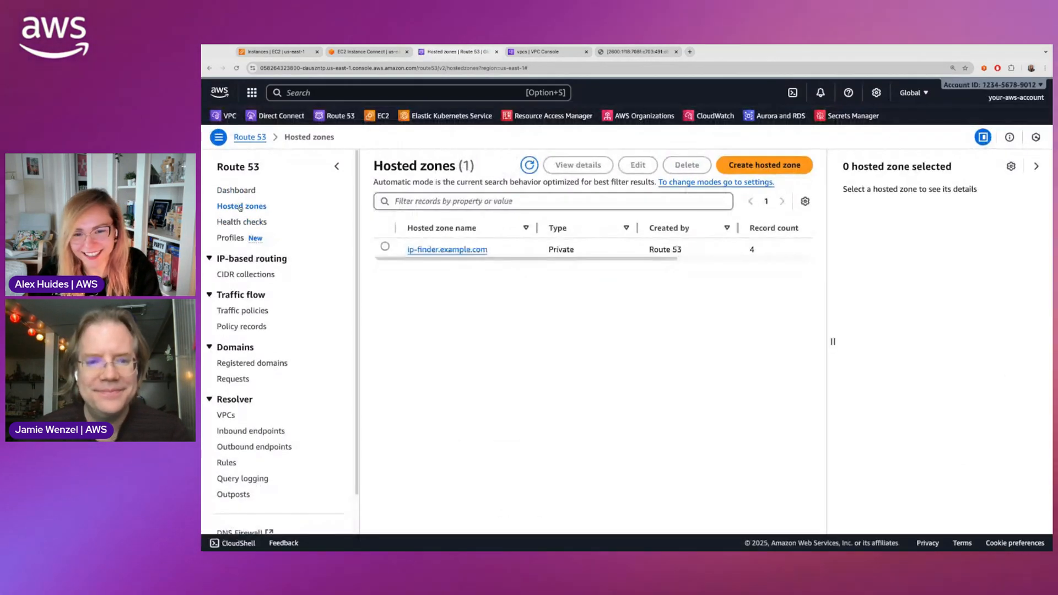
left_click(765, 165)
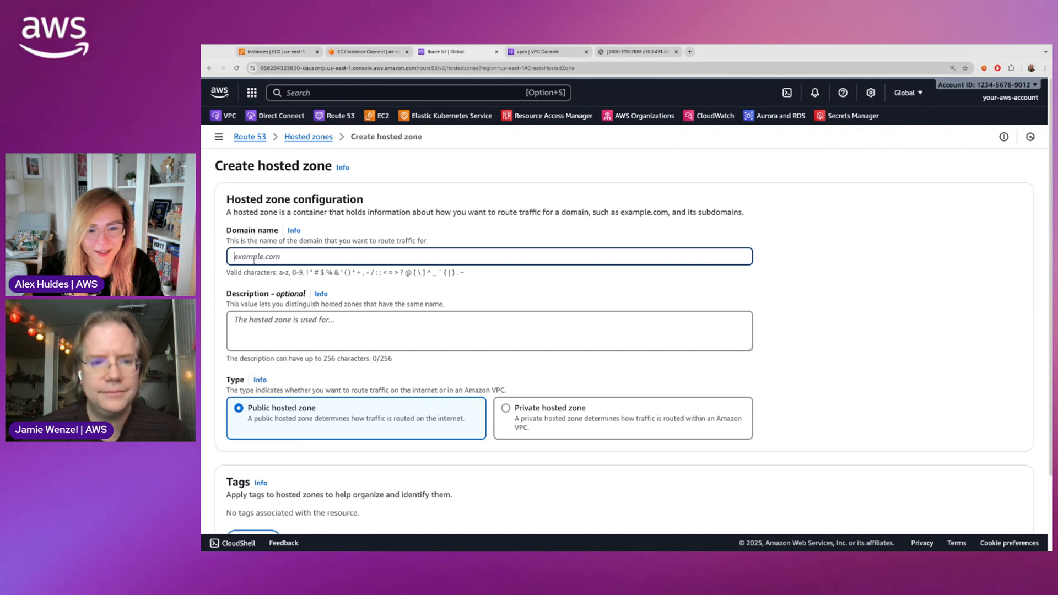
type("my-database-1.cluster-c12cym0swkdi.us-east-1.rds.amazonaws.com")
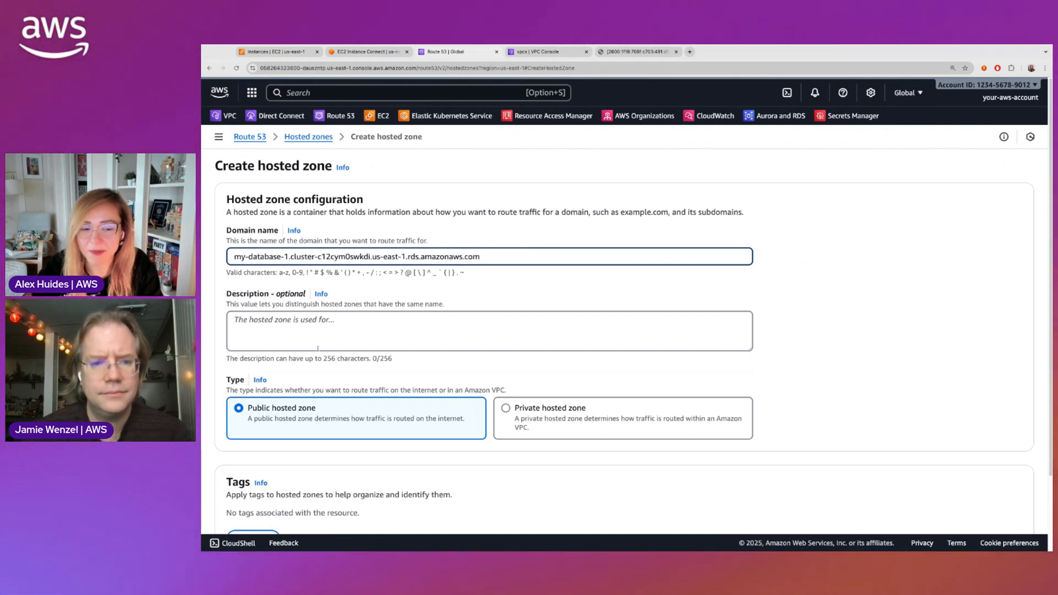
Make the new hosted zone private and set its associated VPC region to US East (N. Virginia).
key("super+Tab")
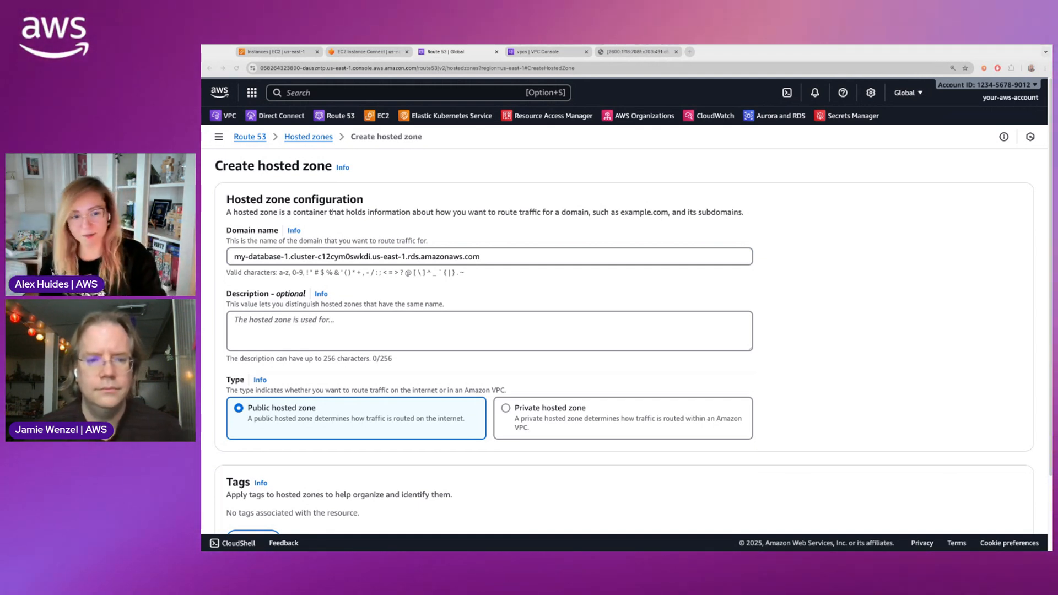
left_click(832, 392)
left_click(564, 412)
scroll(563, 411, "down", 4)
left_click(268, 346)
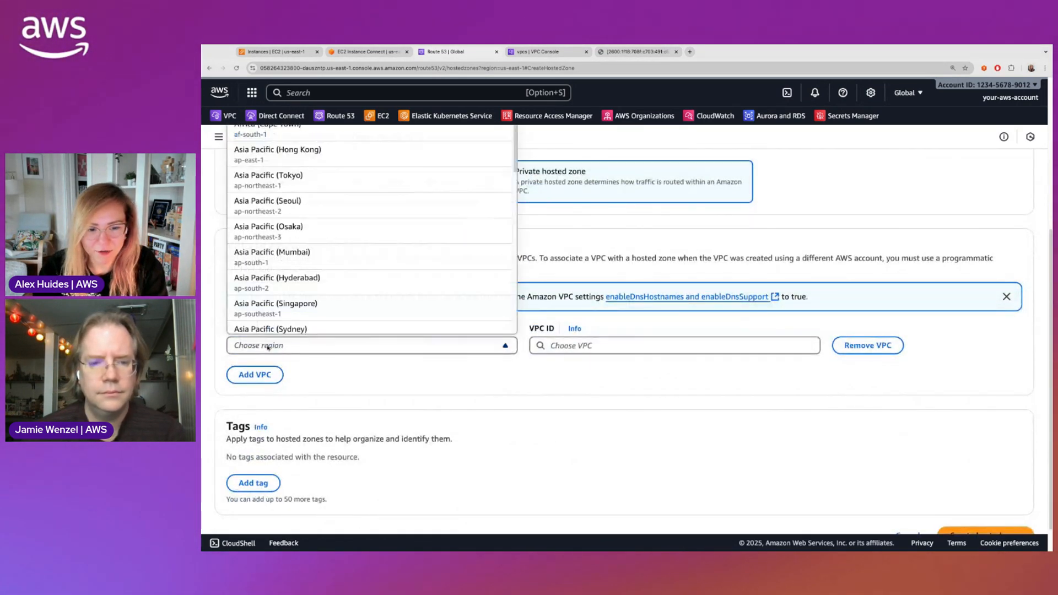
type("us-")
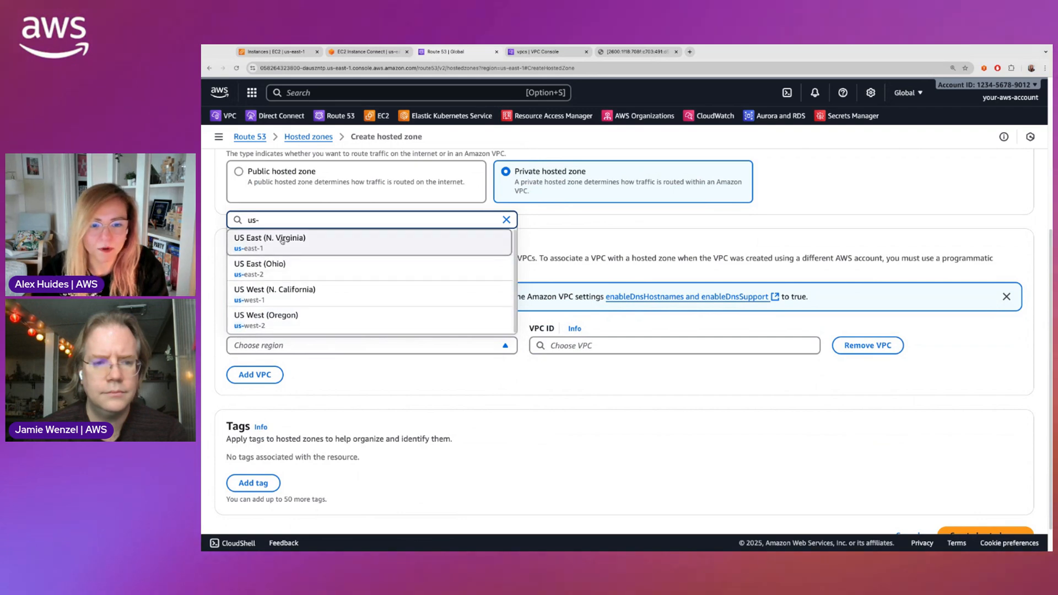
left_click(283, 241)
Associate VPC vpc-0f3a26f235af8c326 with the private hosted zone and create the zone.
left_click(607, 346)
left_click(719, 404)
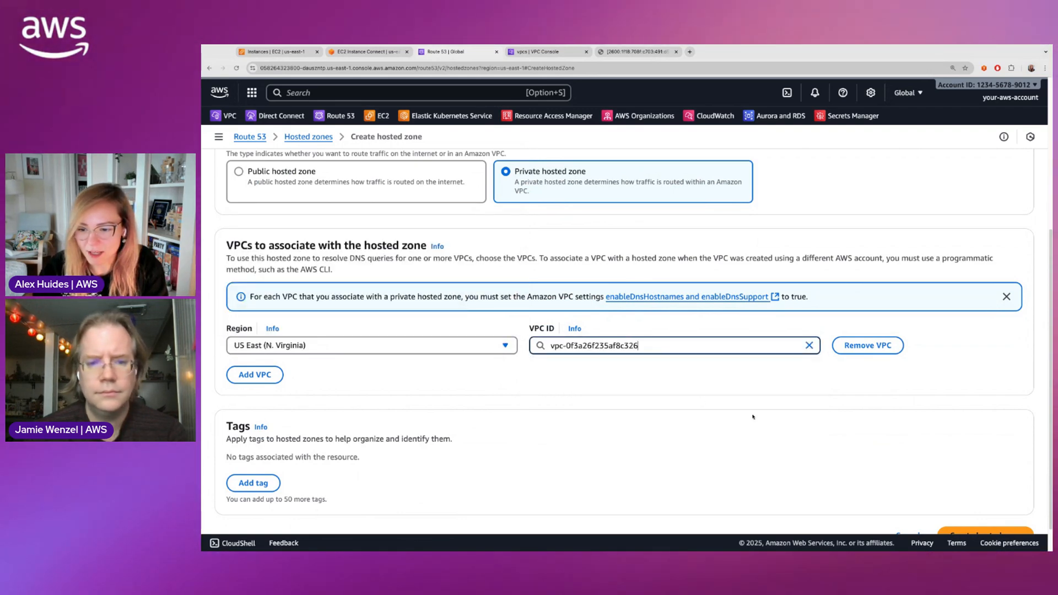
scroll(719, 404, "down", 1)
left_click(985, 503)
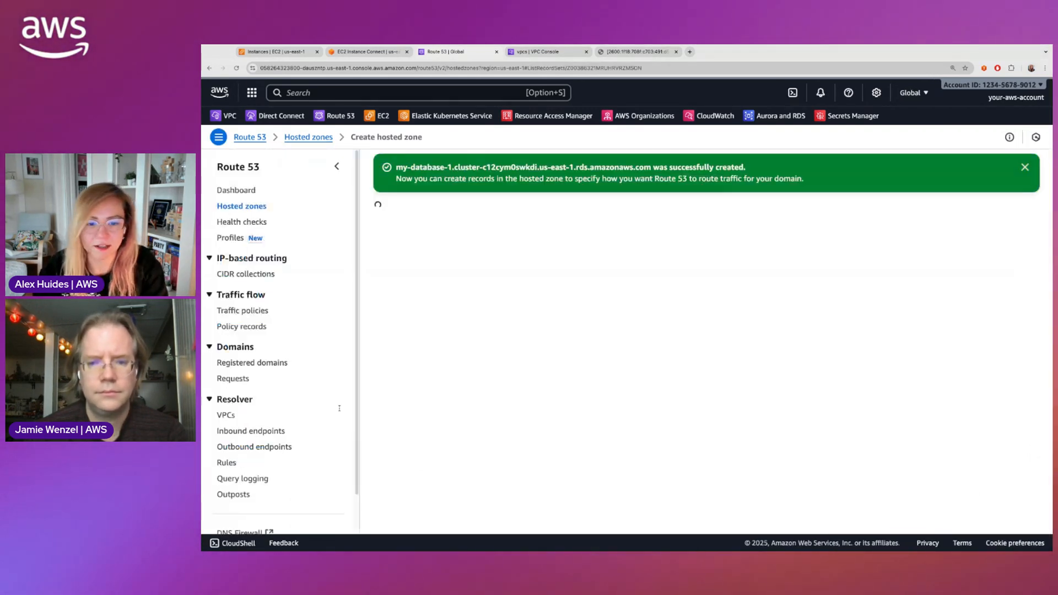
Review the new hosted zone's details and its default records.
left_click(390, 263)
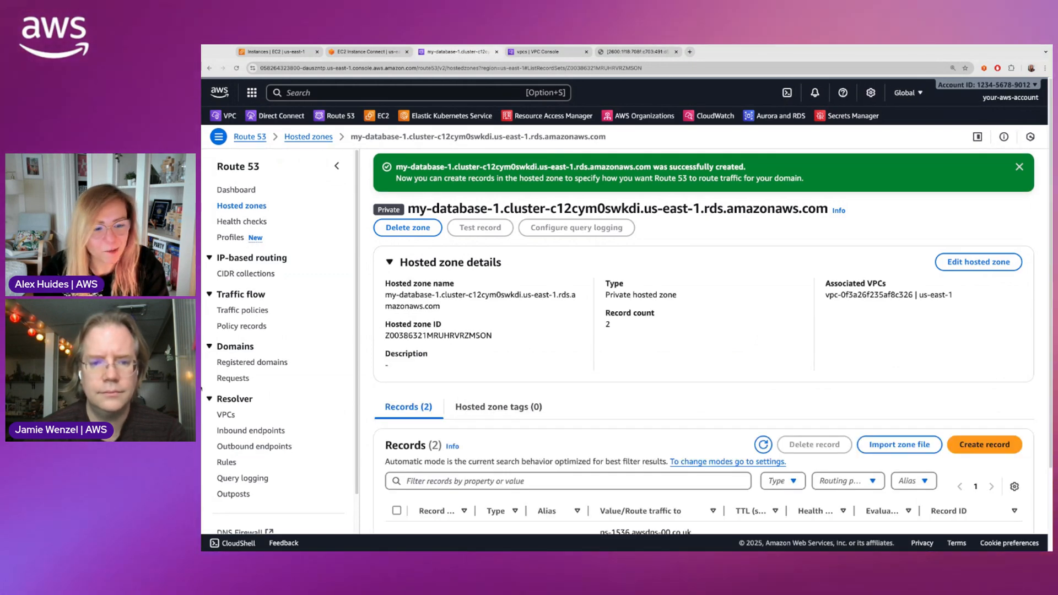
scroll(513, 473, "down", 2)
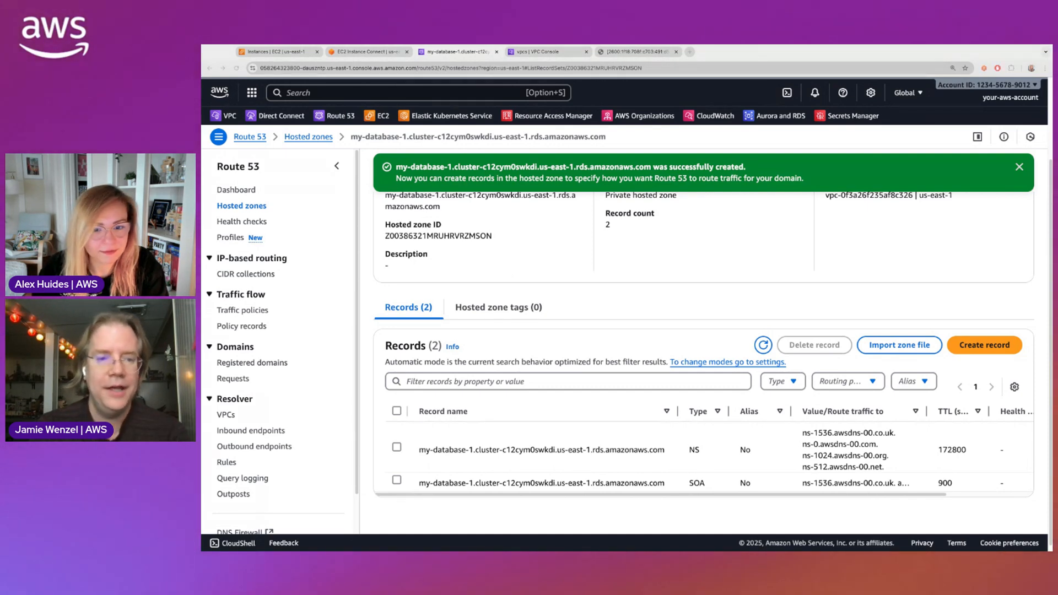
scroll(479, 264, "up", 3)
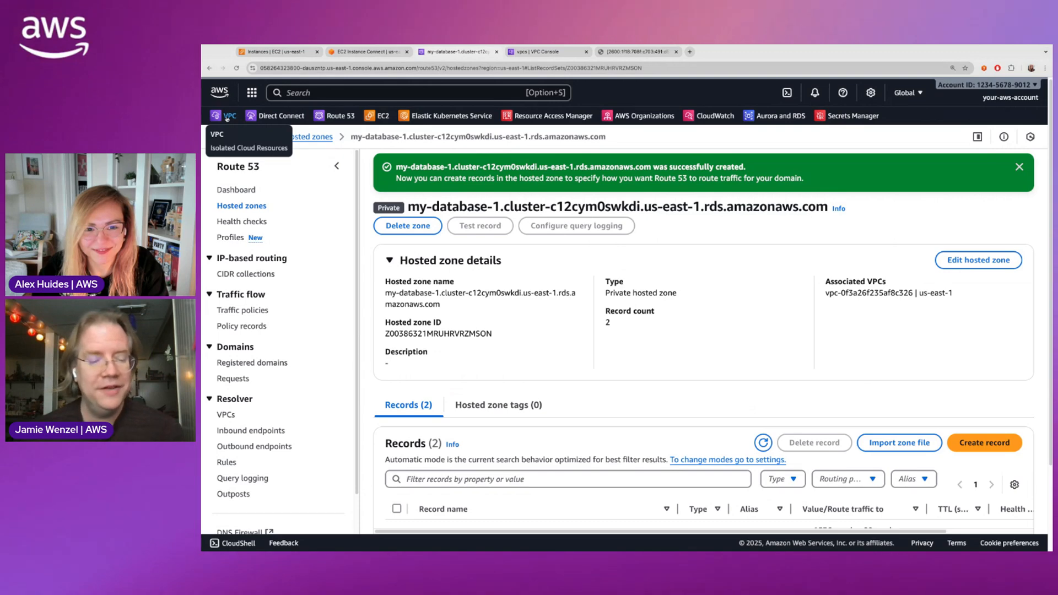
Open the VPC console in a new tab and view the my-database-1 child resource configuration in VPC Lattice.
left_click(228, 116)
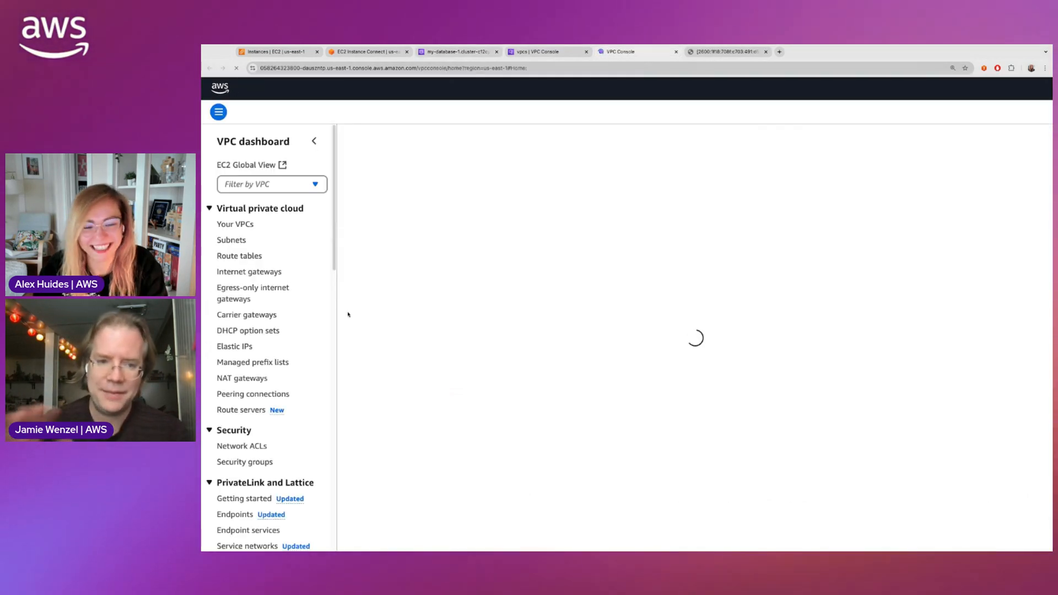
scroll(249, 420, "down", 3)
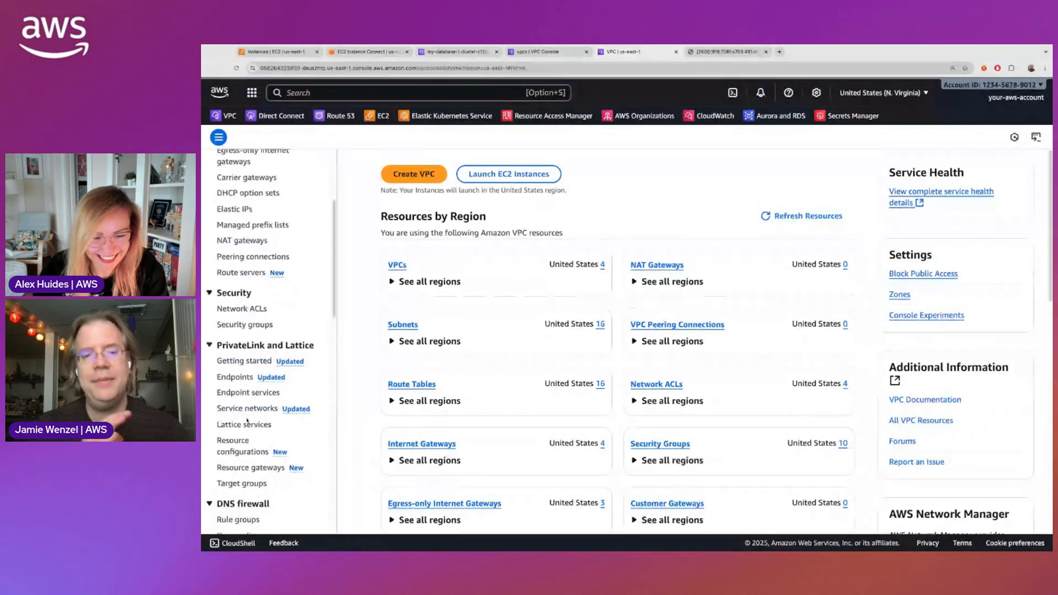
left_click(239, 450)
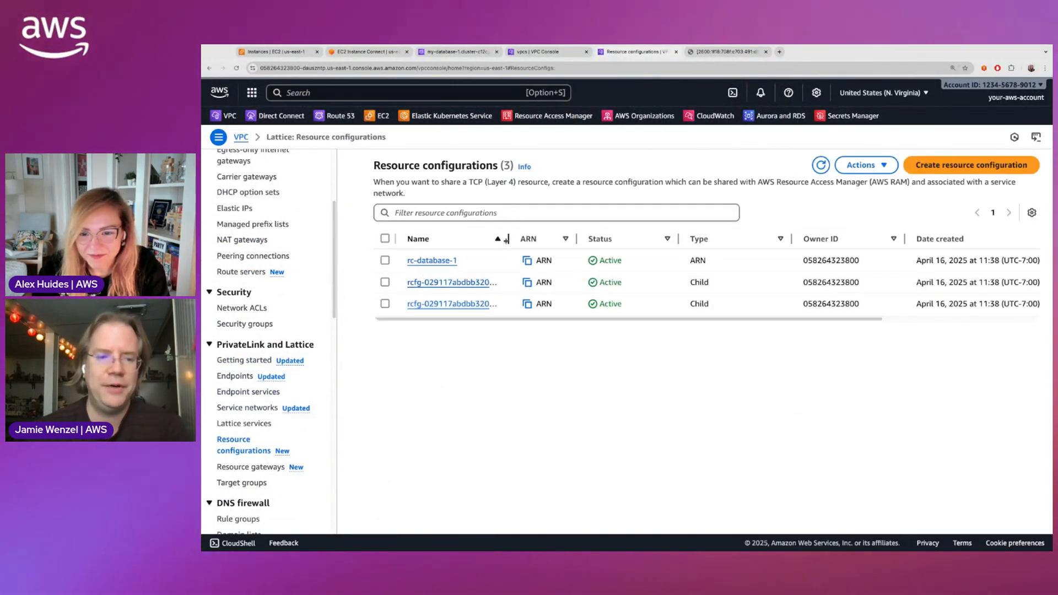
left_click(493, 282)
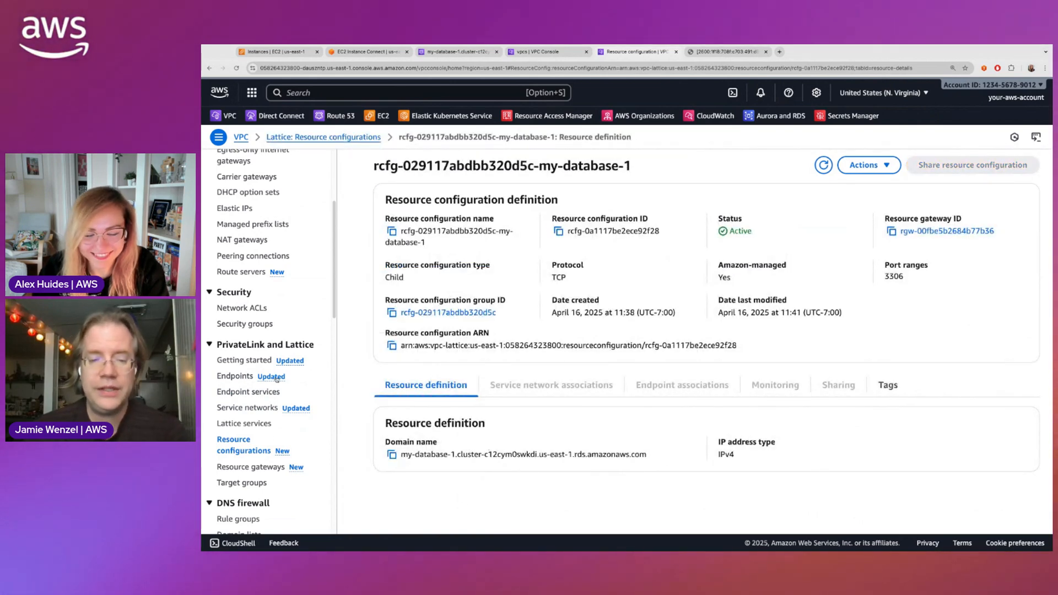
Check the core-shared-services-sn service network's resource configuration associations with widened columns, and open the my-database-1 resource configuration.
left_click(241, 424)
left_click(248, 408)
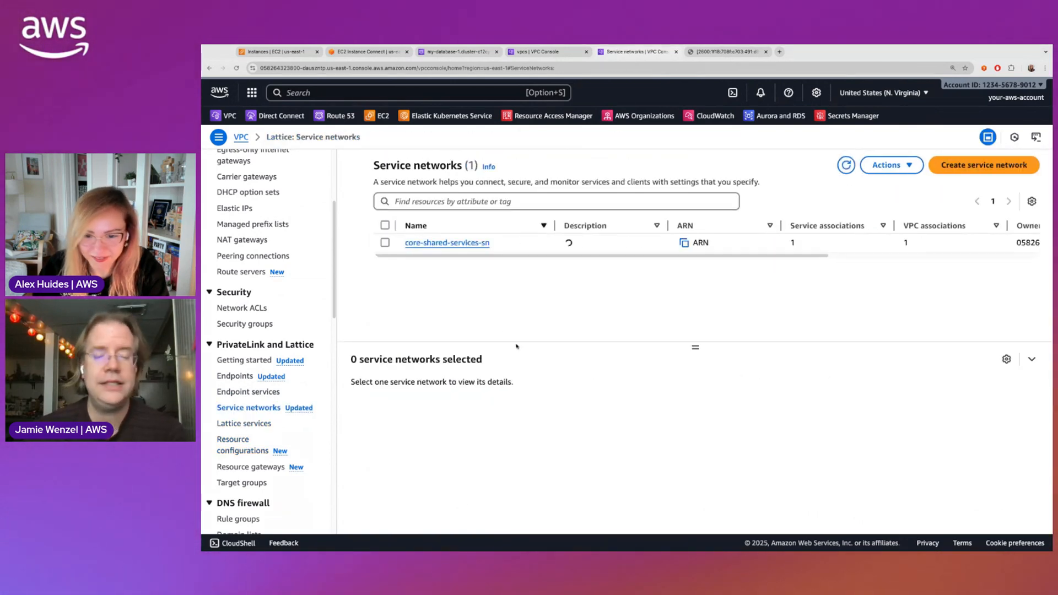
left_click(447, 243)
left_click(535, 421)
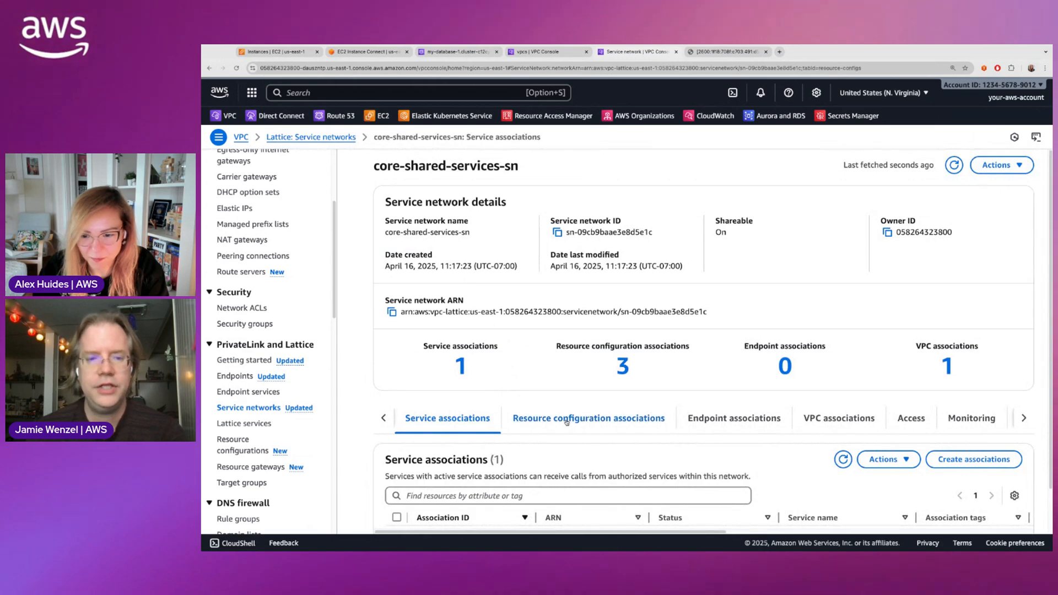
scroll(534, 431, "down", 2)
left_click_drag(520, 417, 551, 417)
left_click_drag(733, 417, 844, 417)
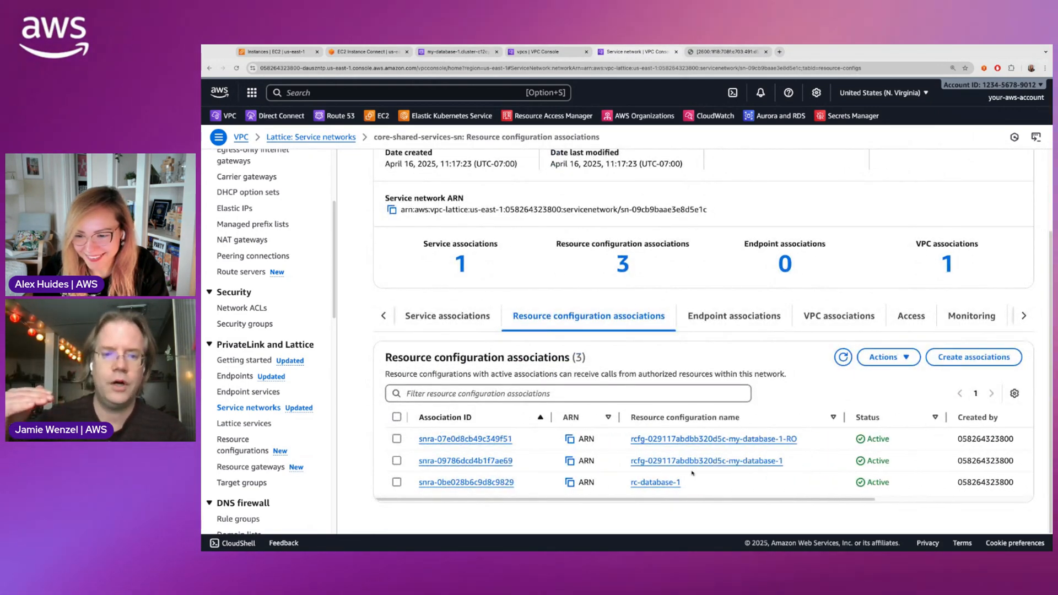
left_click(693, 462)
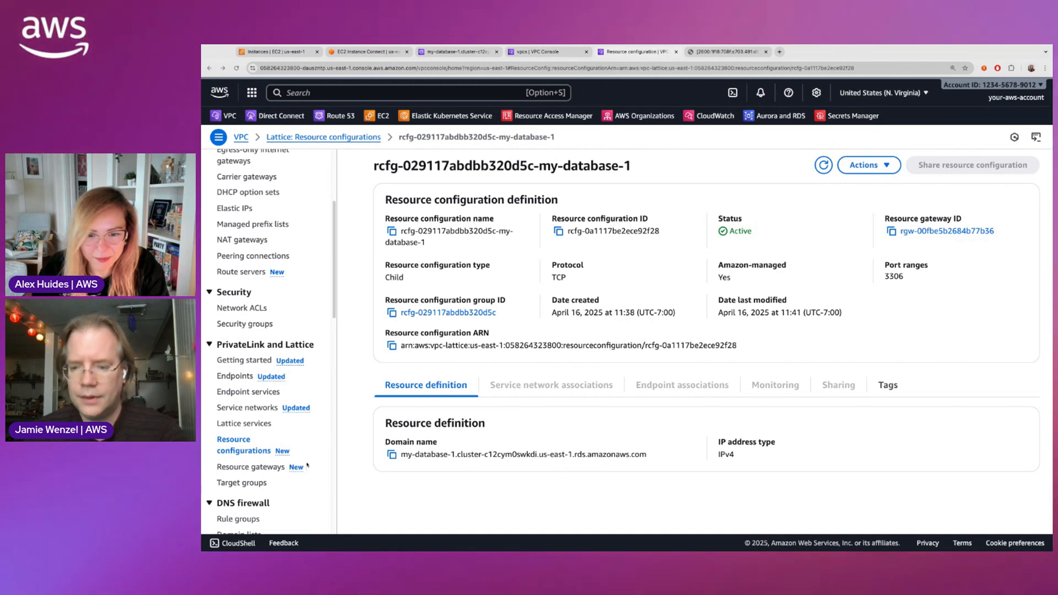
Return to the resource configuration associations of core-shared-services-sn and widen the association ID and resource configuration name columns.
left_click(245, 408)
left_click(434, 243)
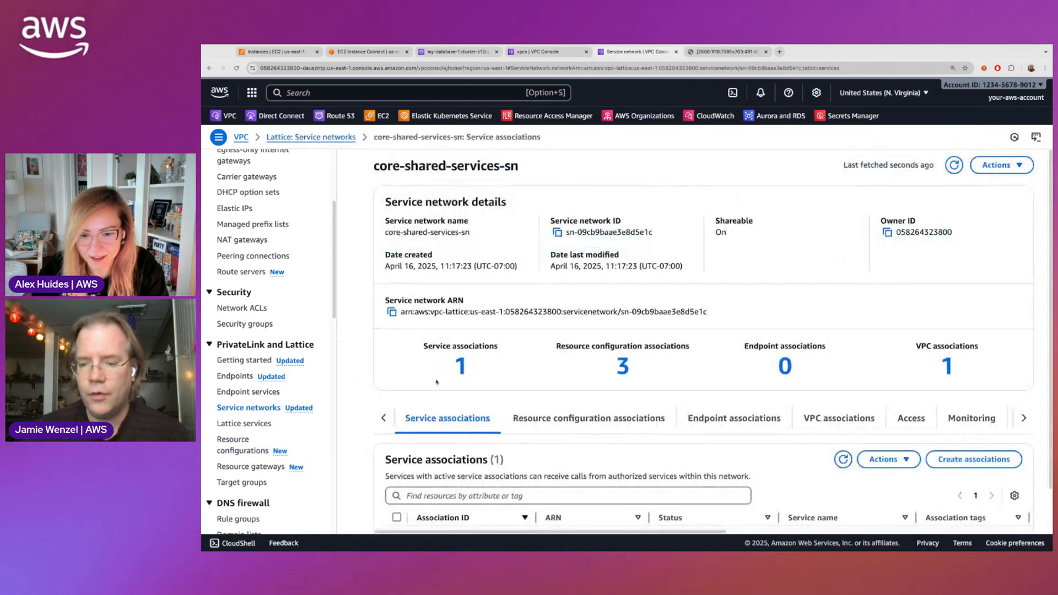
left_click(568, 419)
scroll(465, 463, "down", 2)
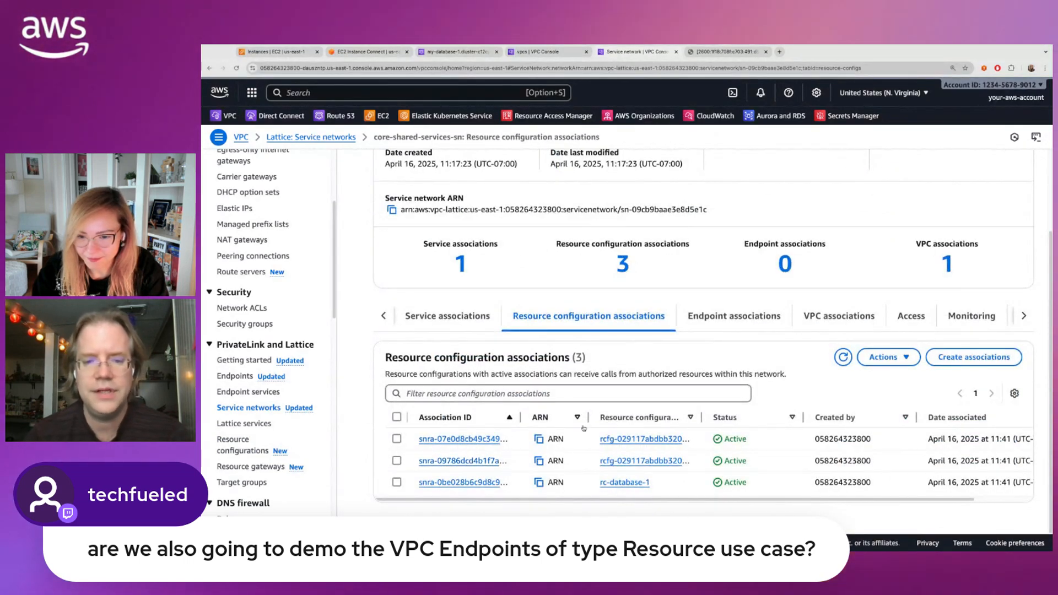
double_click(702, 417)
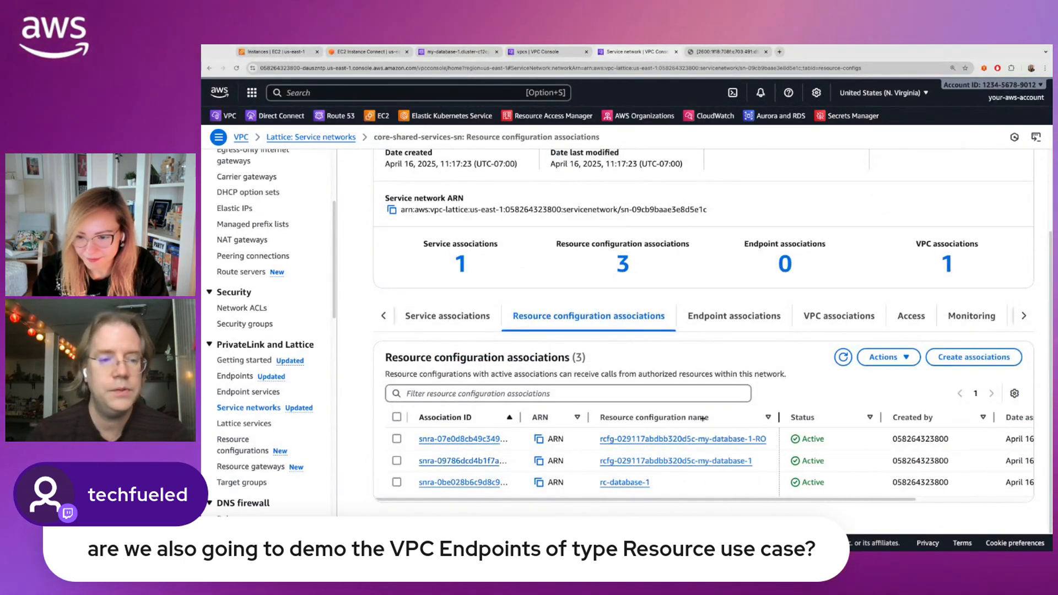
double_click(521, 417)
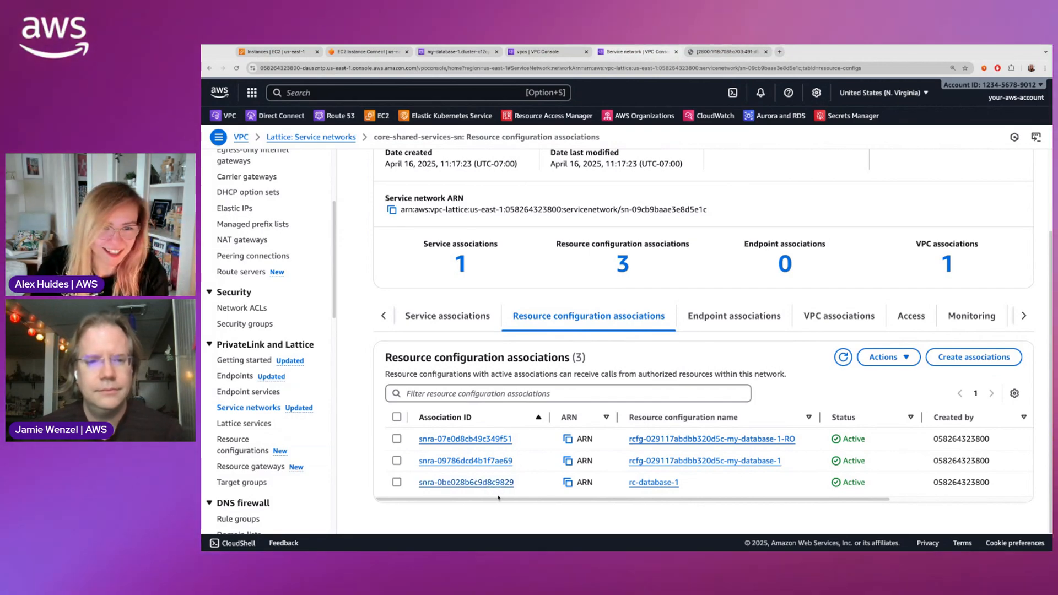
Open the my-database-1 association snra-09786dcd4b1f7ae69 and copy its DNS entry's domain name and hosted zone ID.
left_click(472, 463)
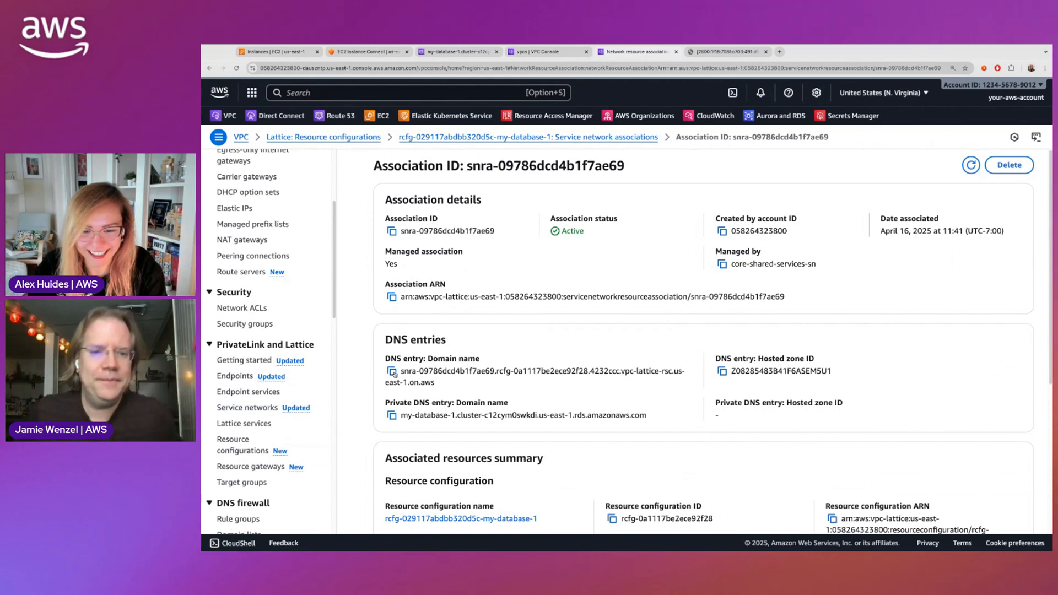
left_click(393, 372)
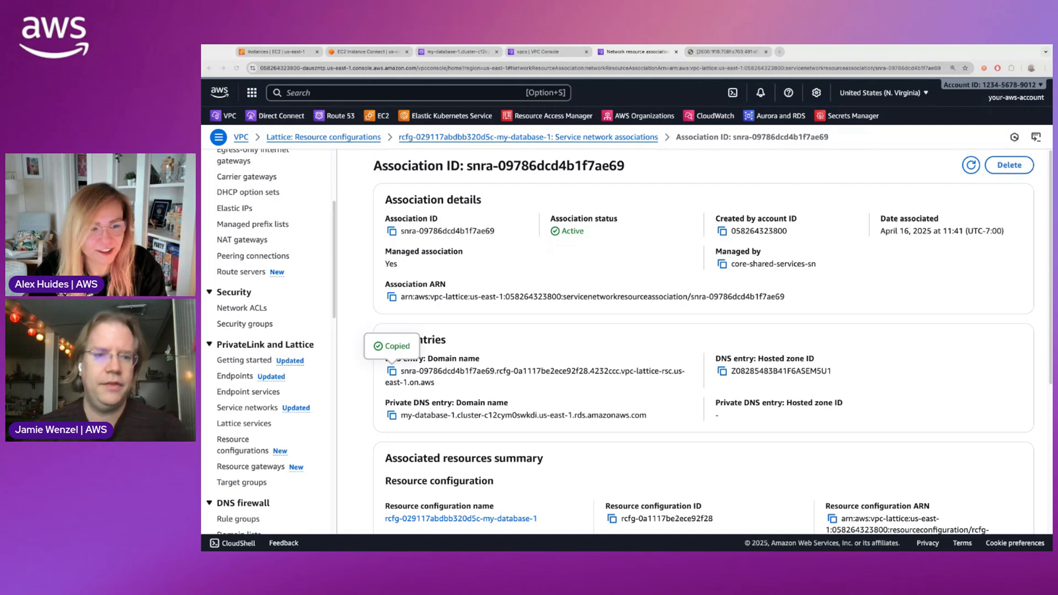
left_click(722, 371)
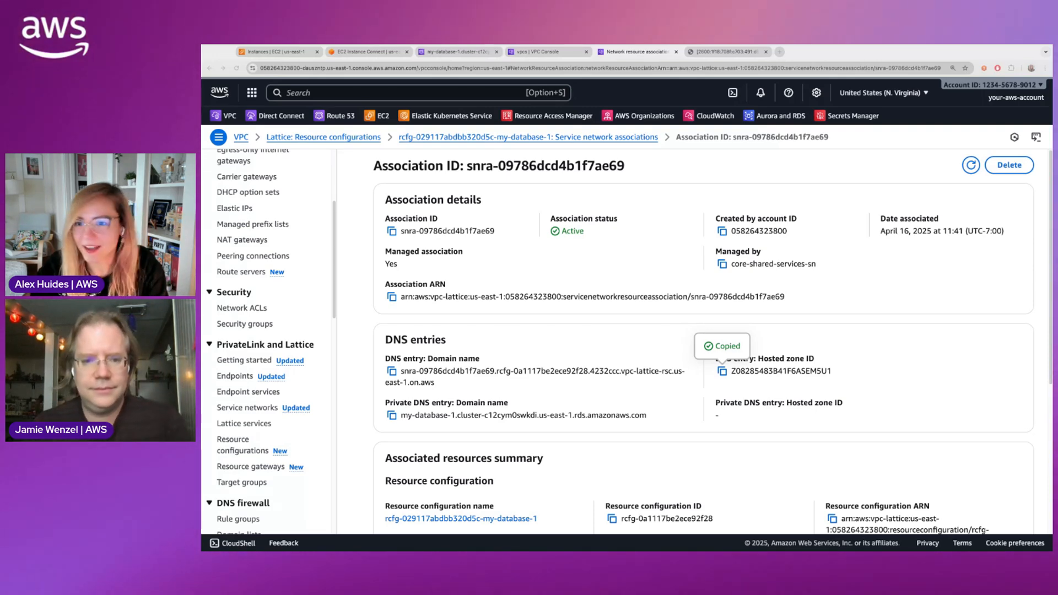
Copy the private hosted zone's ID from Route 53 and the private DNS domain name from the Lattice association.
left_click(457, 52)
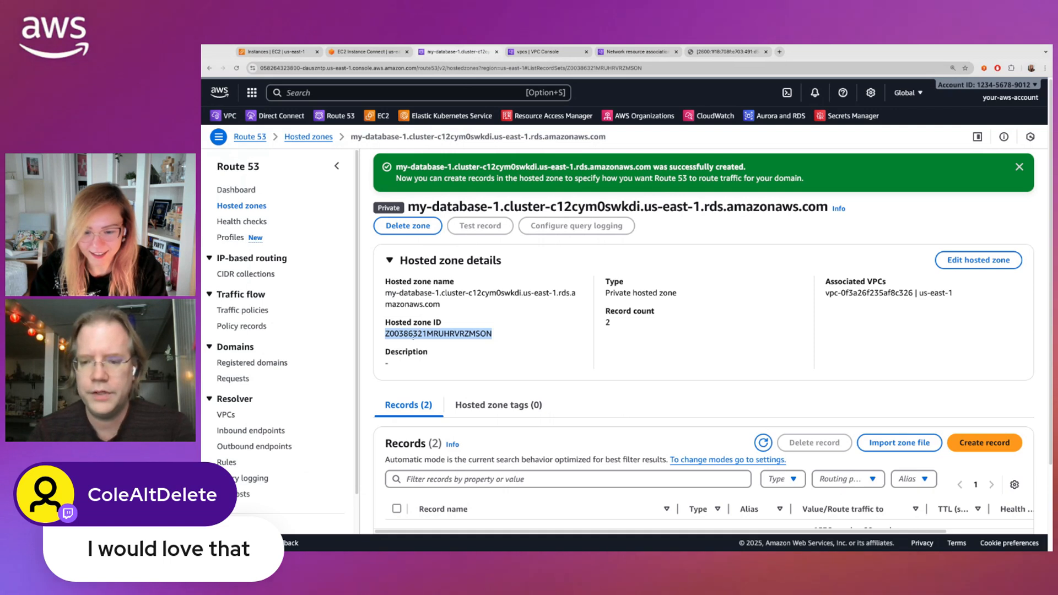
key("super+Tab")
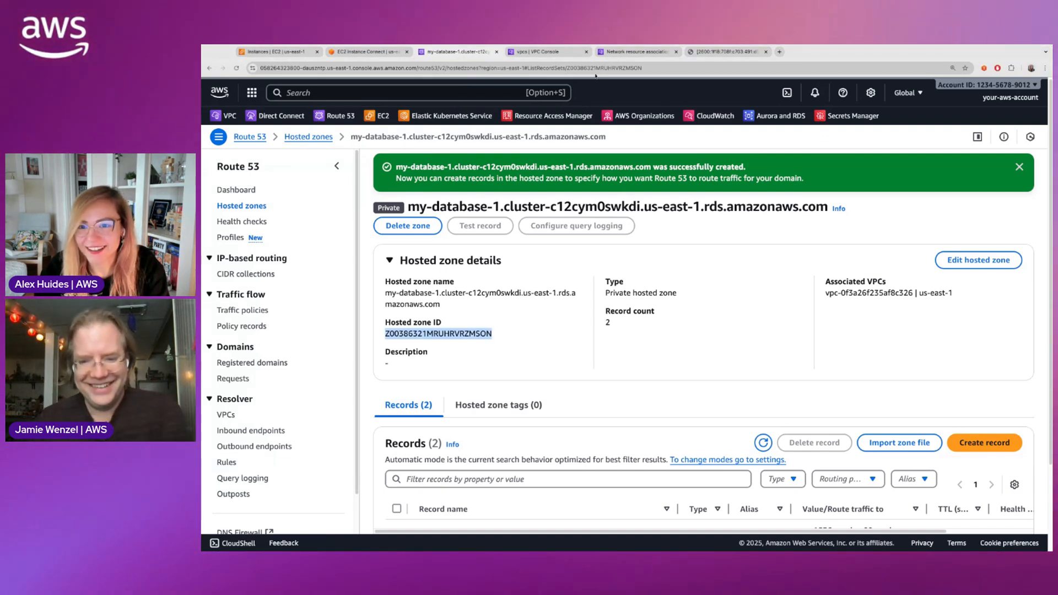
left_click(573, 54)
left_click(636, 52)
left_click(393, 415)
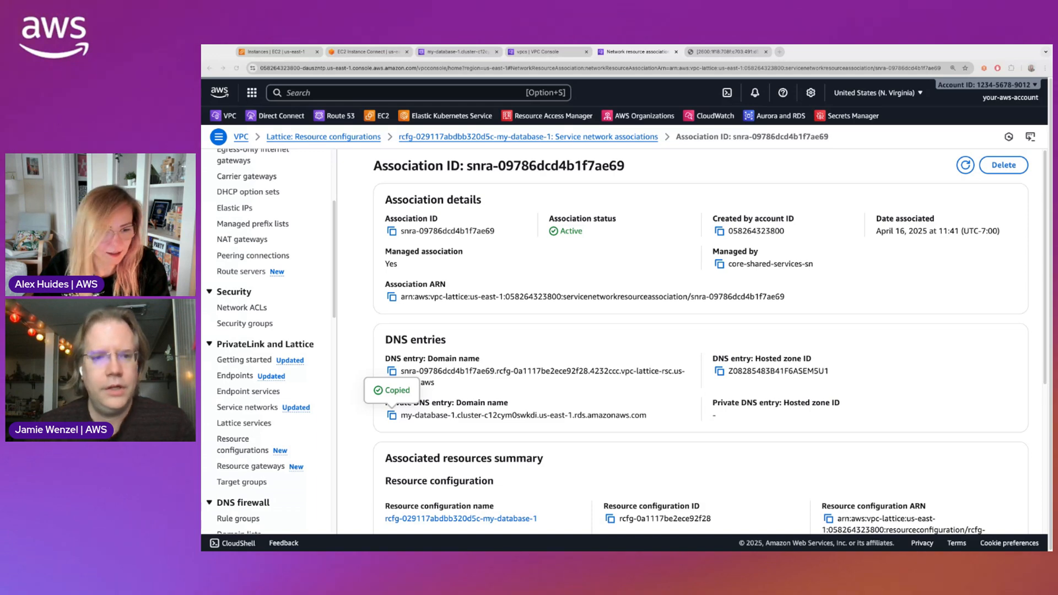
Examine the private hosted zone's A and AAAA alias records in Route 53, widening the value column to show their full targets.
scroll(705, 339, "down", 4)
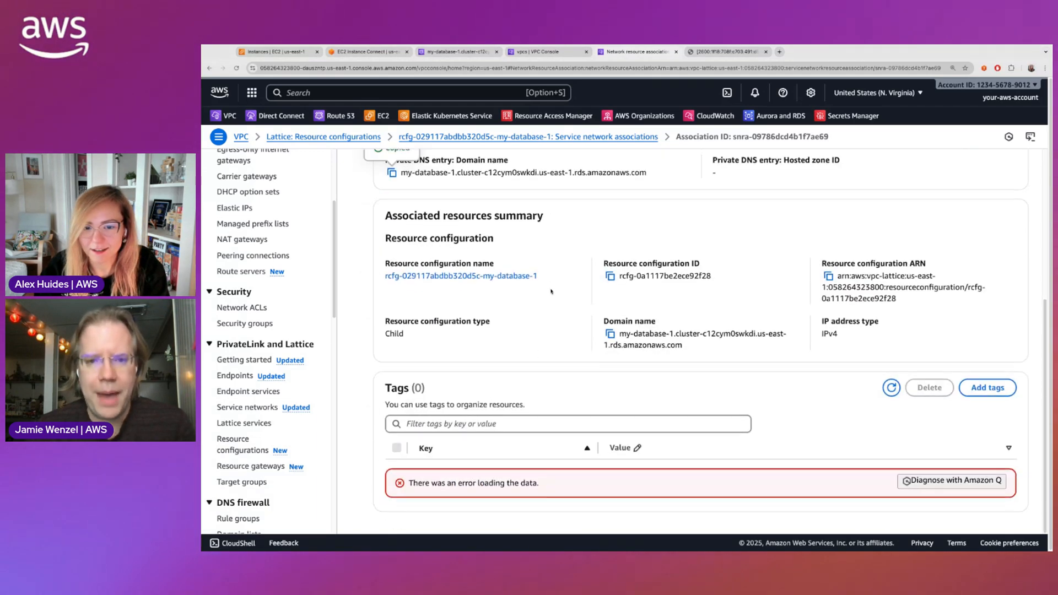
left_click(543, 52)
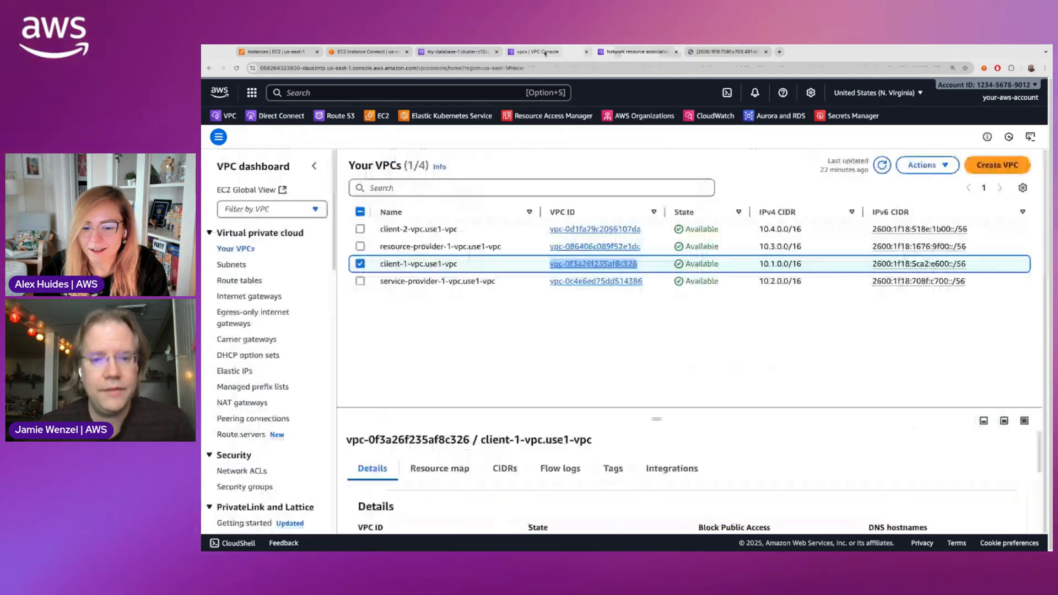
left_click(463, 53)
scroll(739, 366, "down", 2)
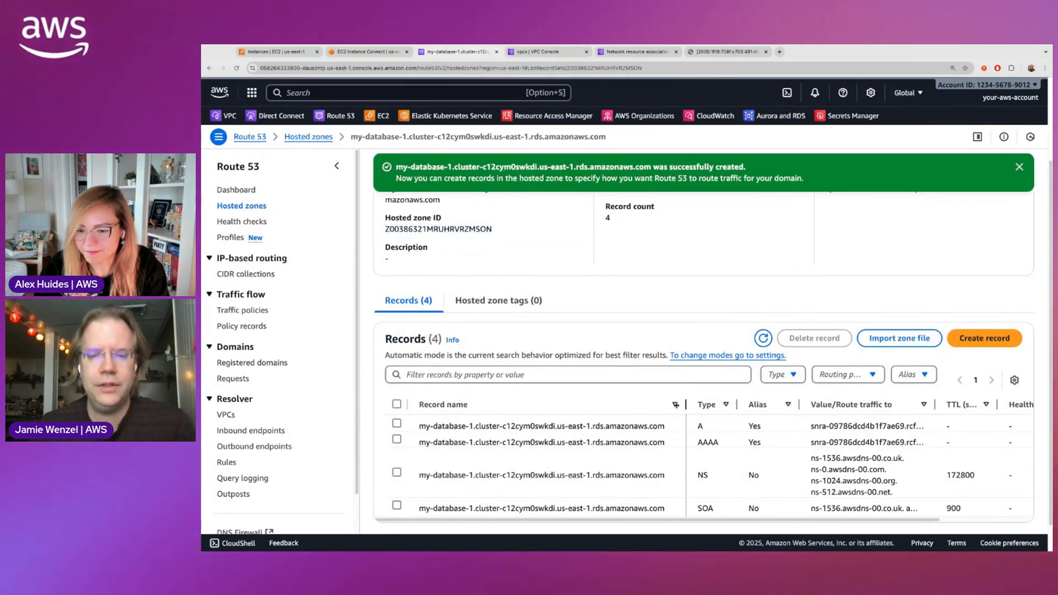
left_click_drag(928, 405, 957, 404)
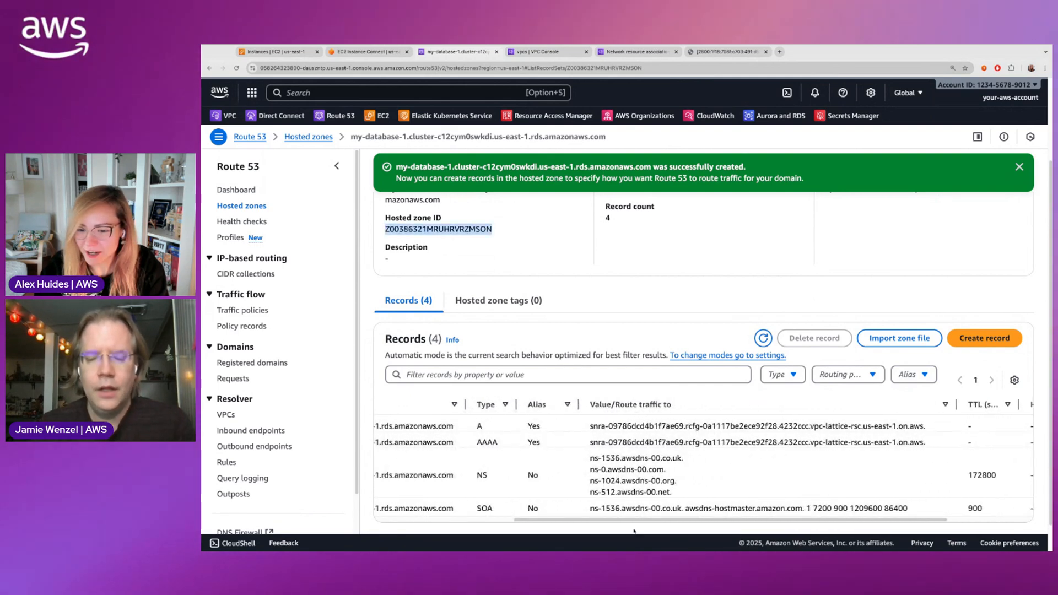
left_click_drag(612, 520, 477, 518)
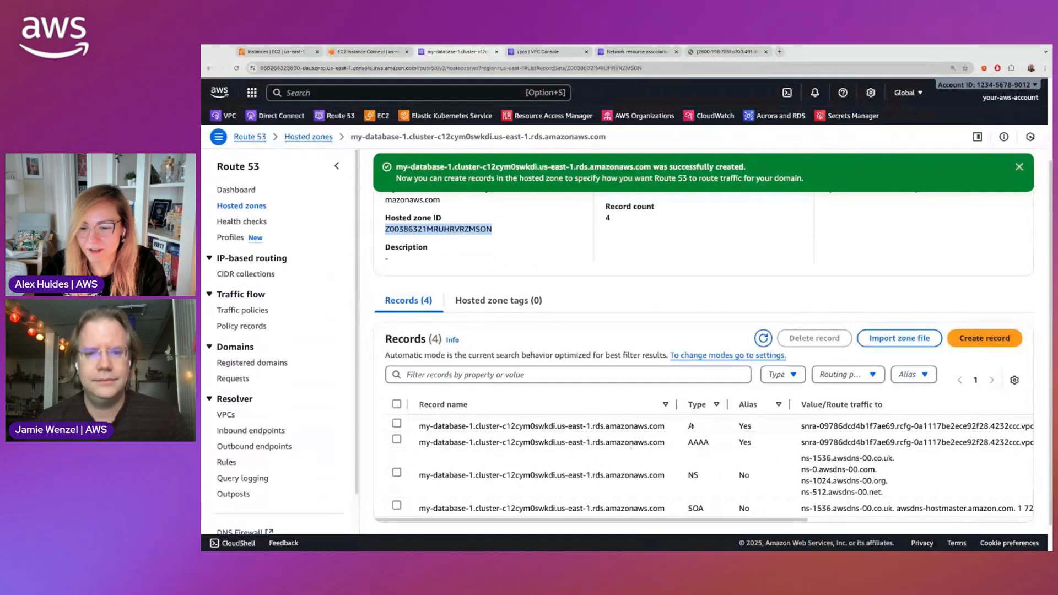
Rerun dig on my-database-1.cluster-c12cym0swkdi.us-east-1.rds.amazonaws.com from the client instance's terminal.
left_click(365, 53)
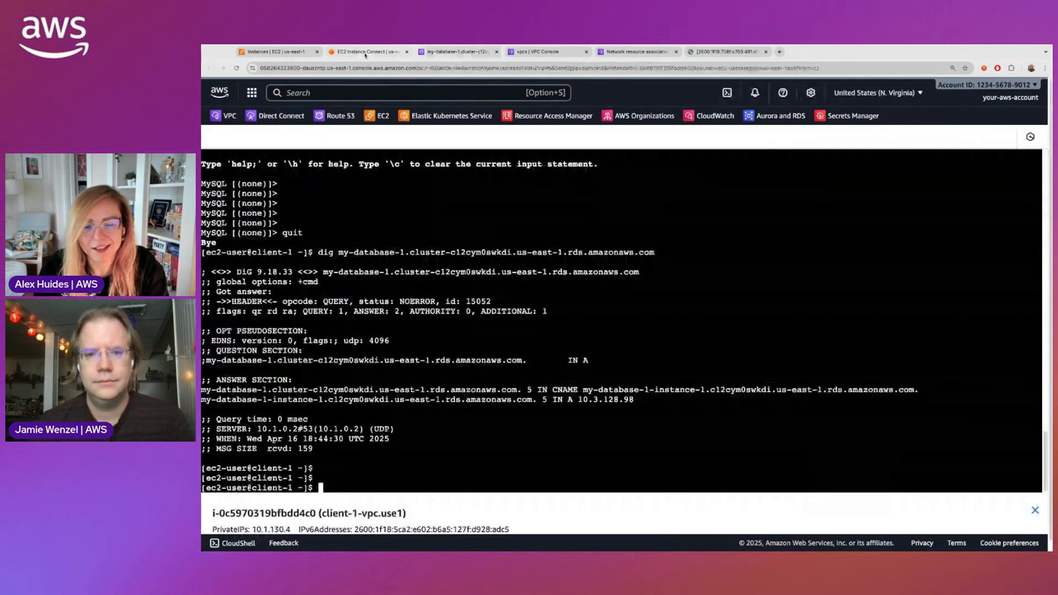
key("Return")
key("Return")
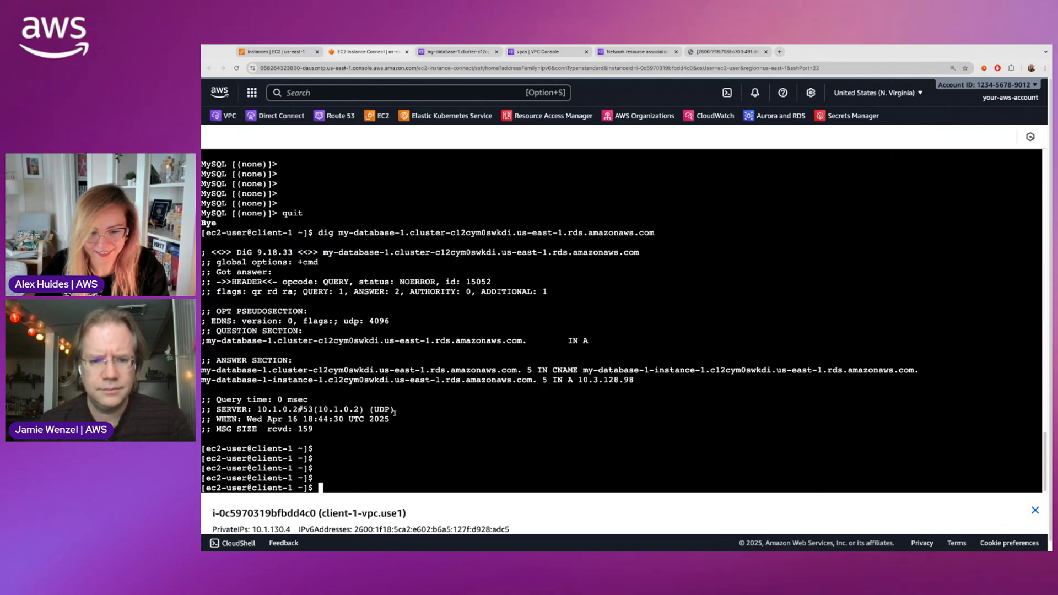
key("Up")
key("Return")
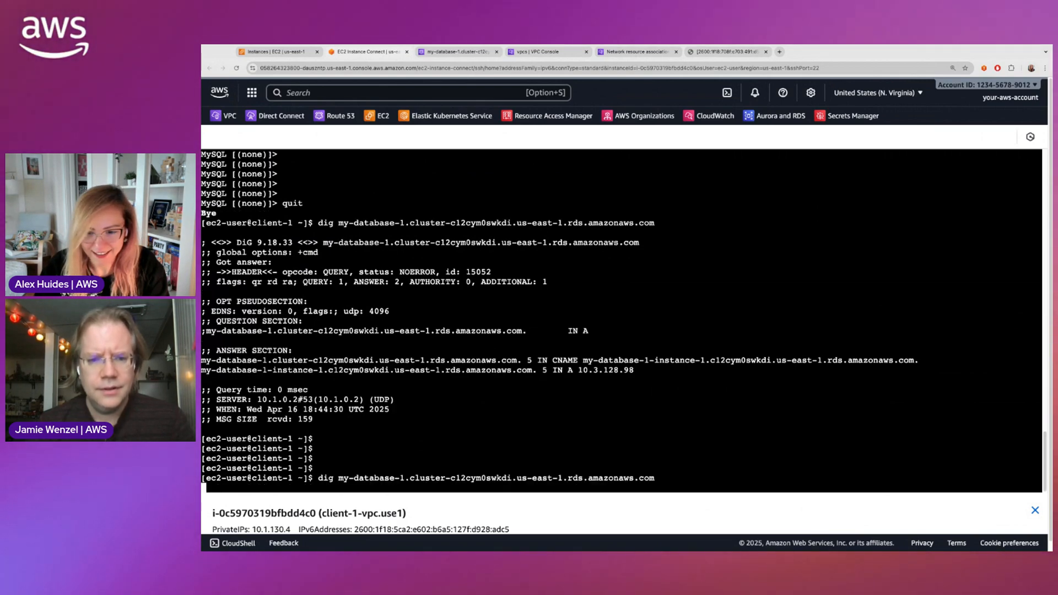
key("Return")
key("Return")
key("Return")
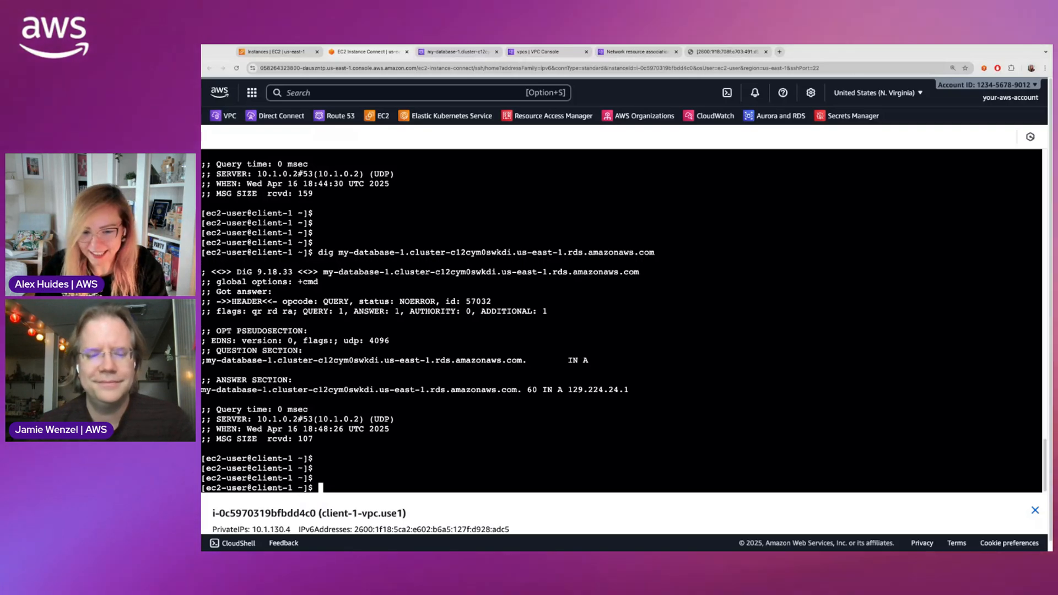
Run dig for the AAAA record of my-database-1.cluster-c12cym0swkdi.us-east-1.rds.amazonaws.com on the client instance.
key("Up")
type("AAA")
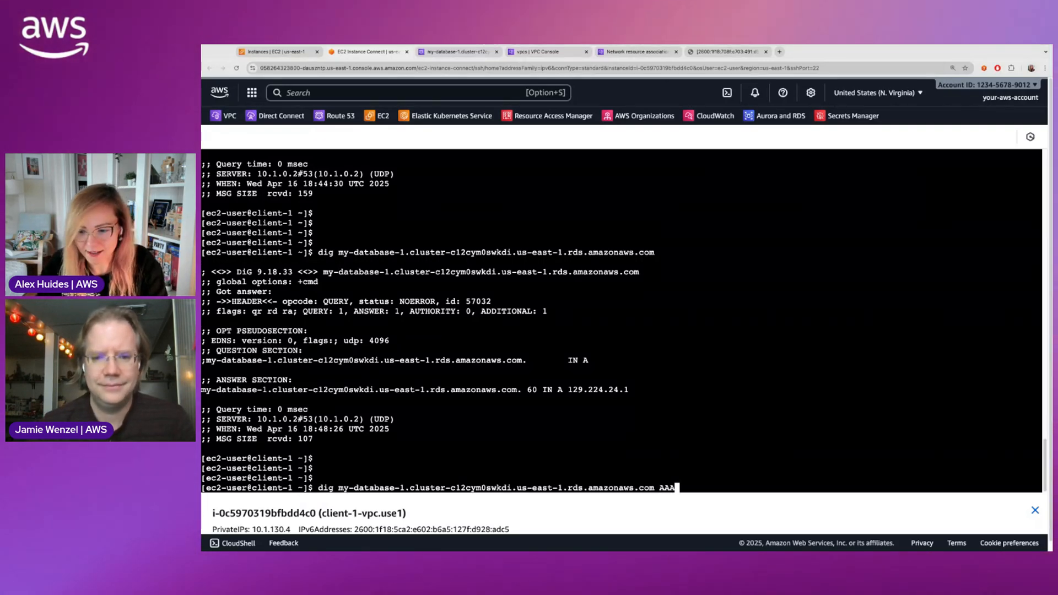
type("A")
key("Return")
key("Return")
key("Return")
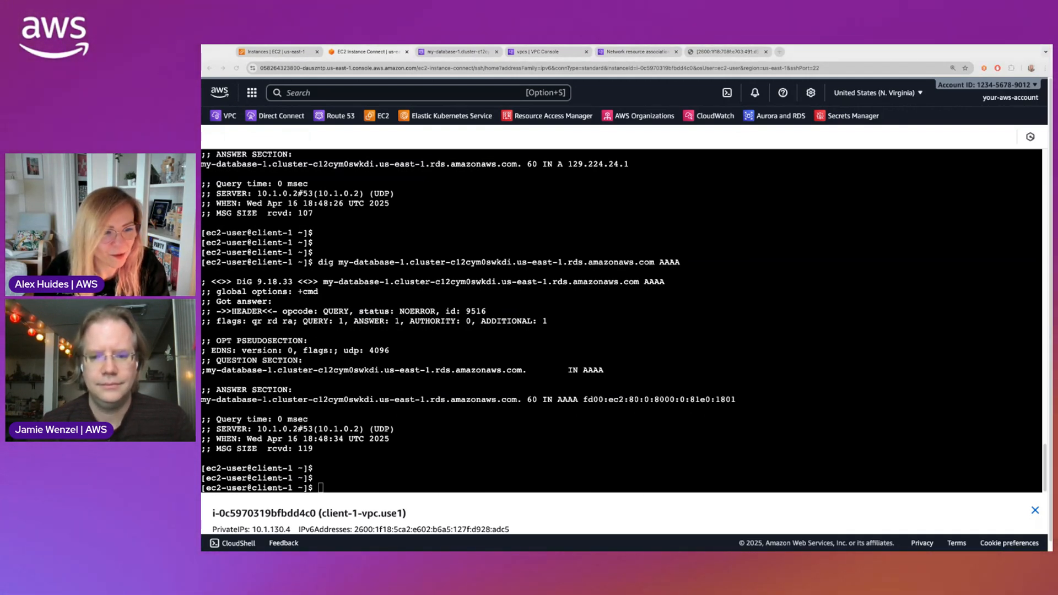
Connect with mysql to my-database-1.cluster-c12cym0swkdi.us-east-1.rds.amazonaws.com on port 3306 as admin, entering the database password when asked.
left_click(613, 319)
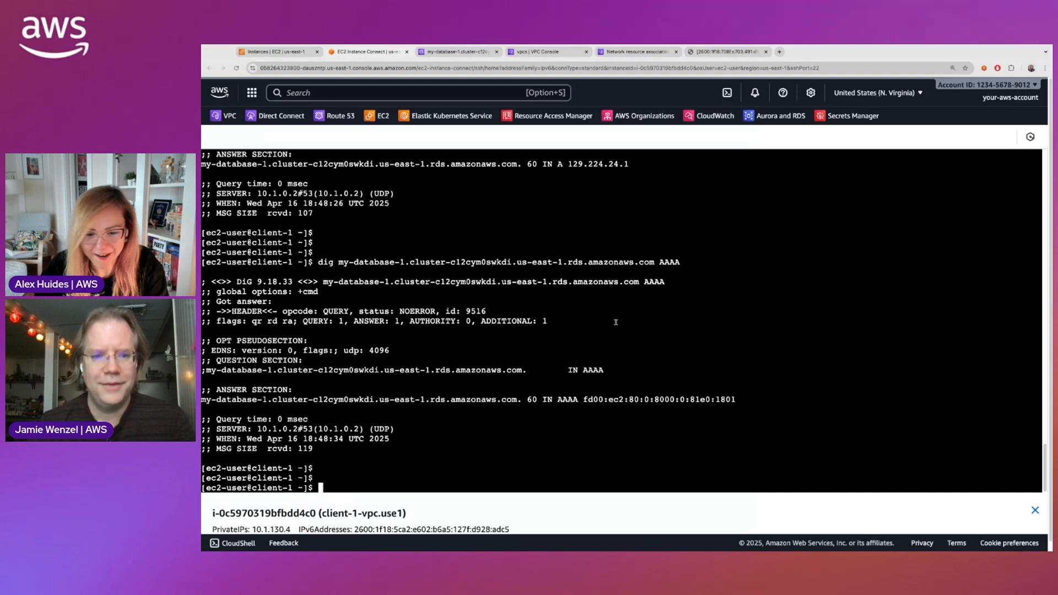
key("super+v")
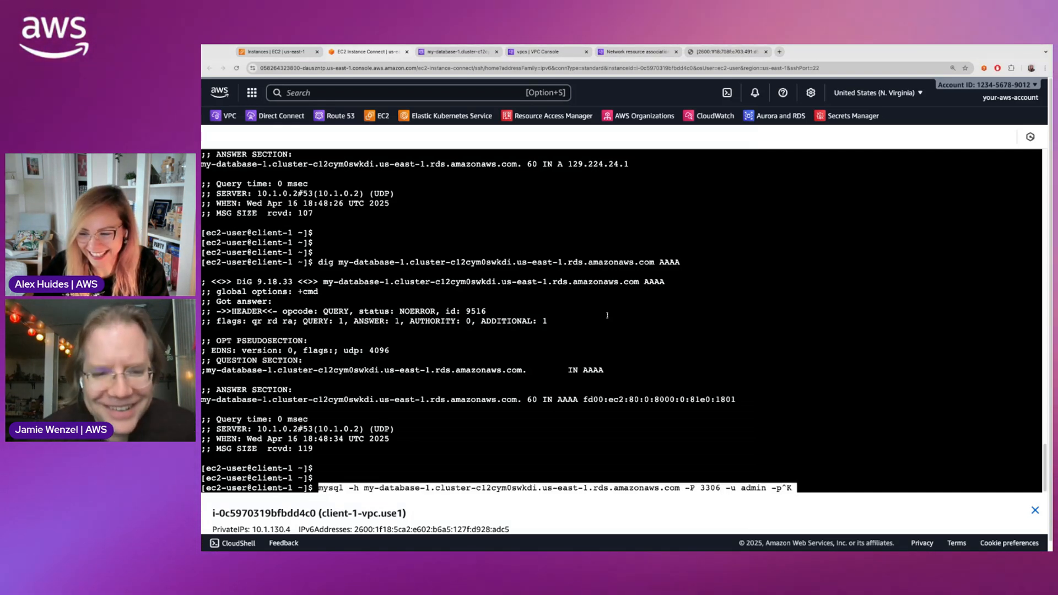
key("BackSpace")
key("BackSpace")
type("p")
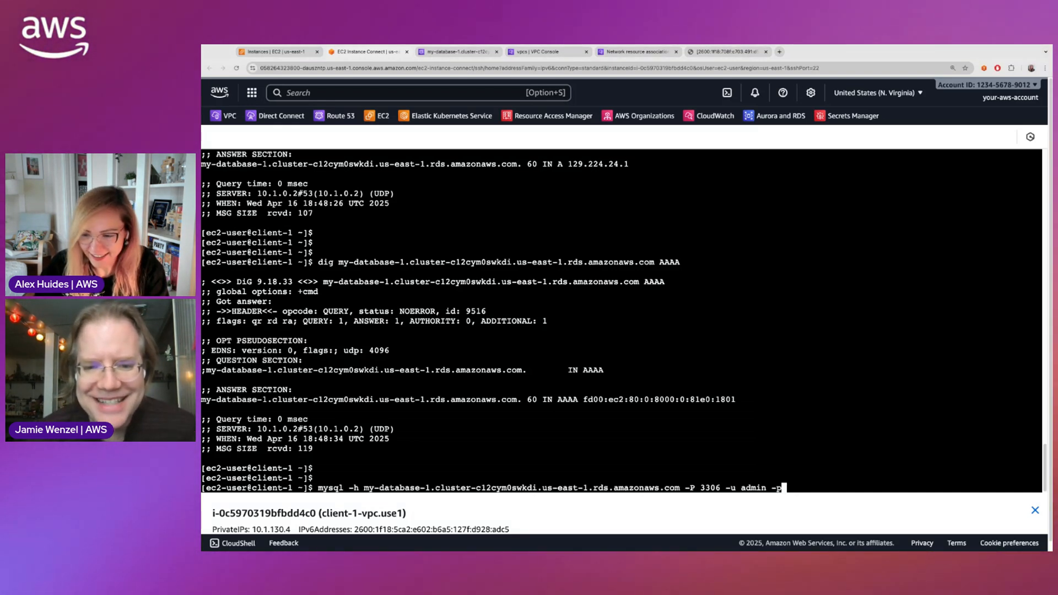
key("Return")
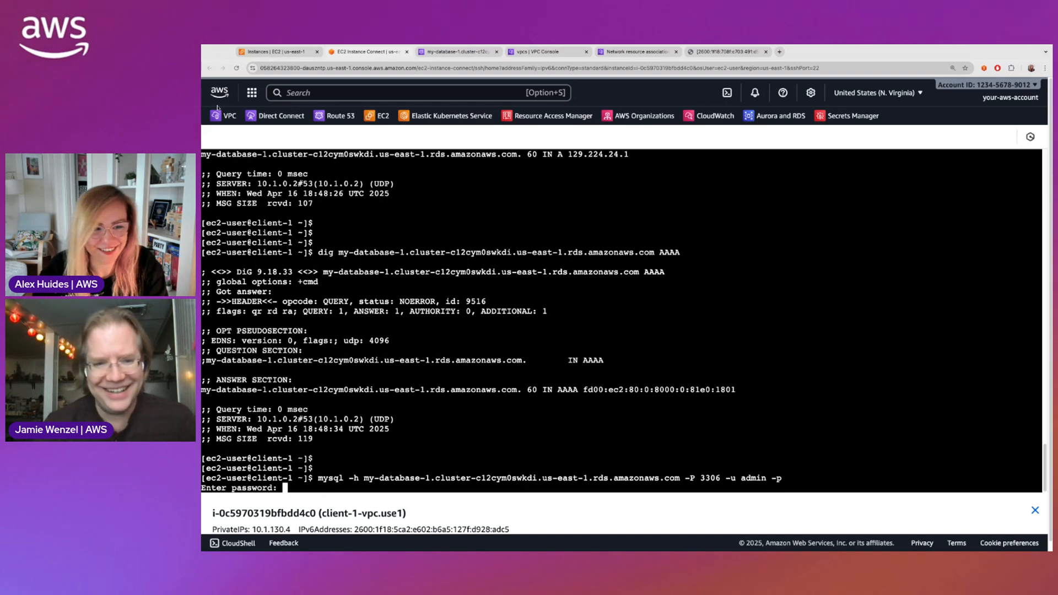
left_click(445, 551)
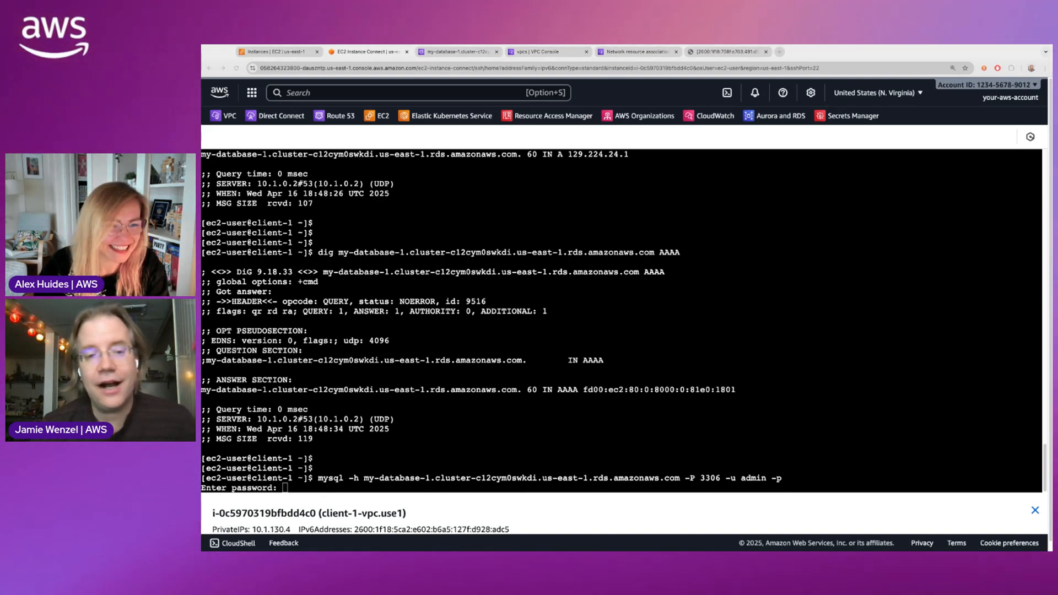
key("super+Tab")
key("Return")
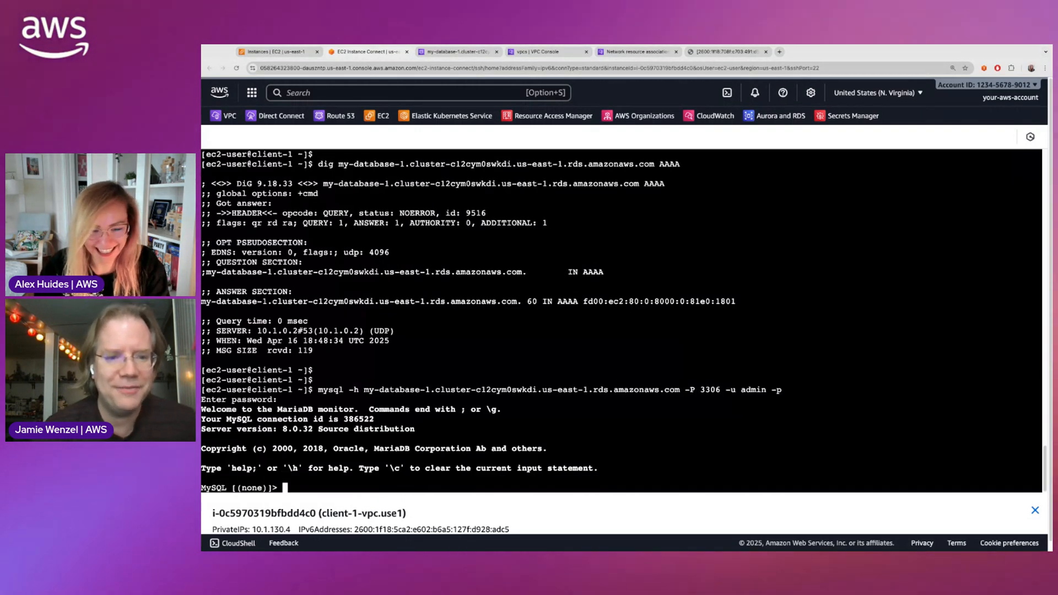
key("Return")
key("Return")
key("Return")
key("Return")
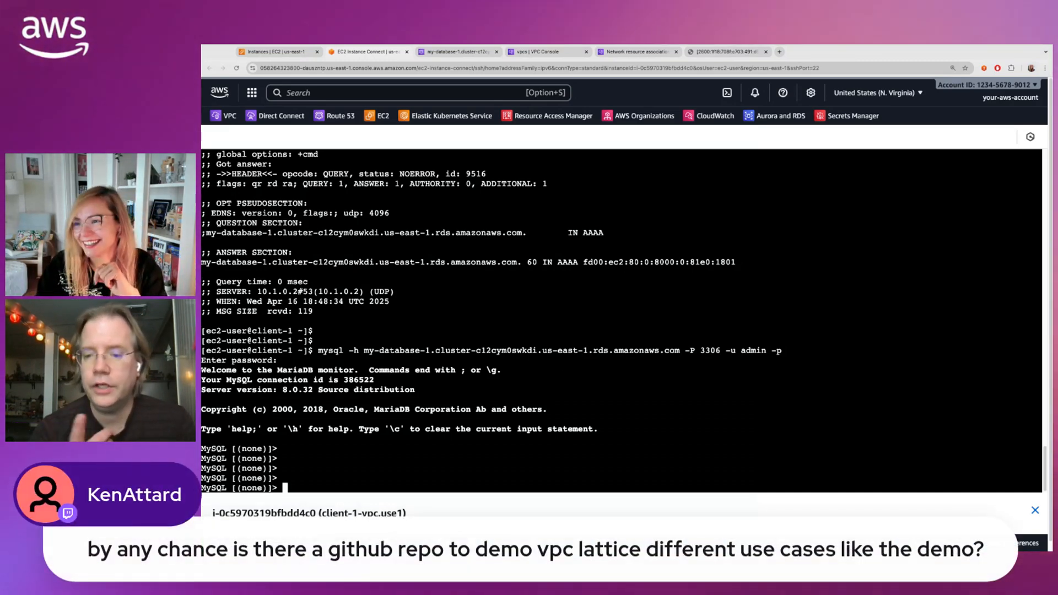
Quit the MySQL session and return to the client instance's shell.
left_click(202, 327)
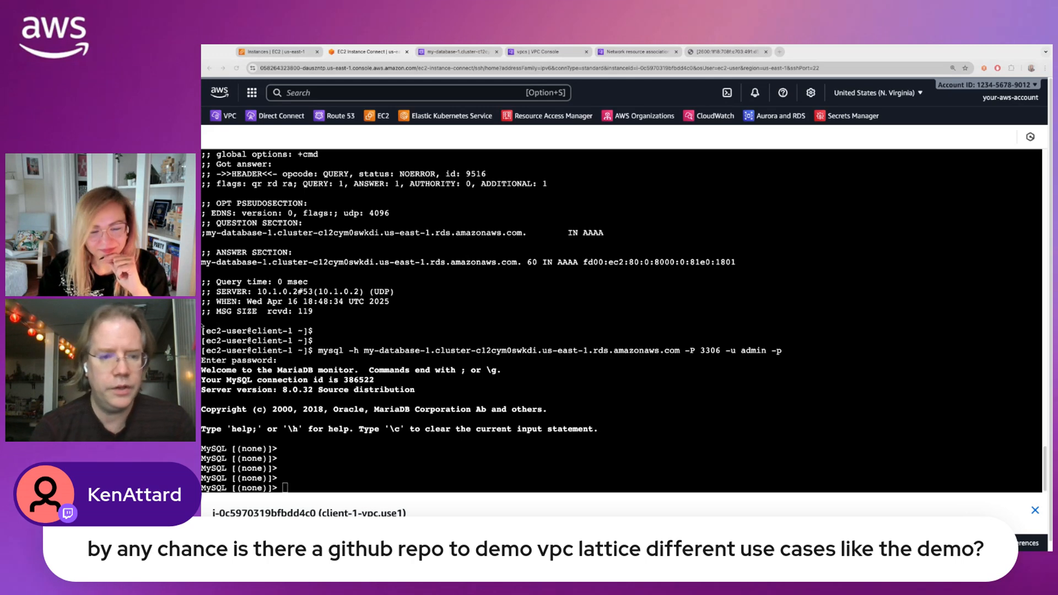
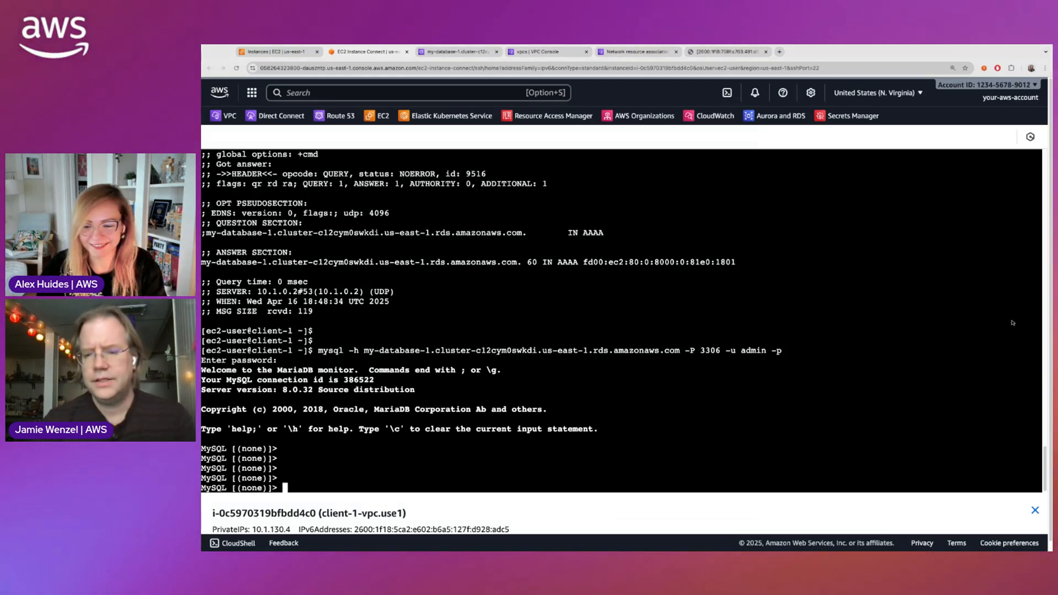
type("guit")
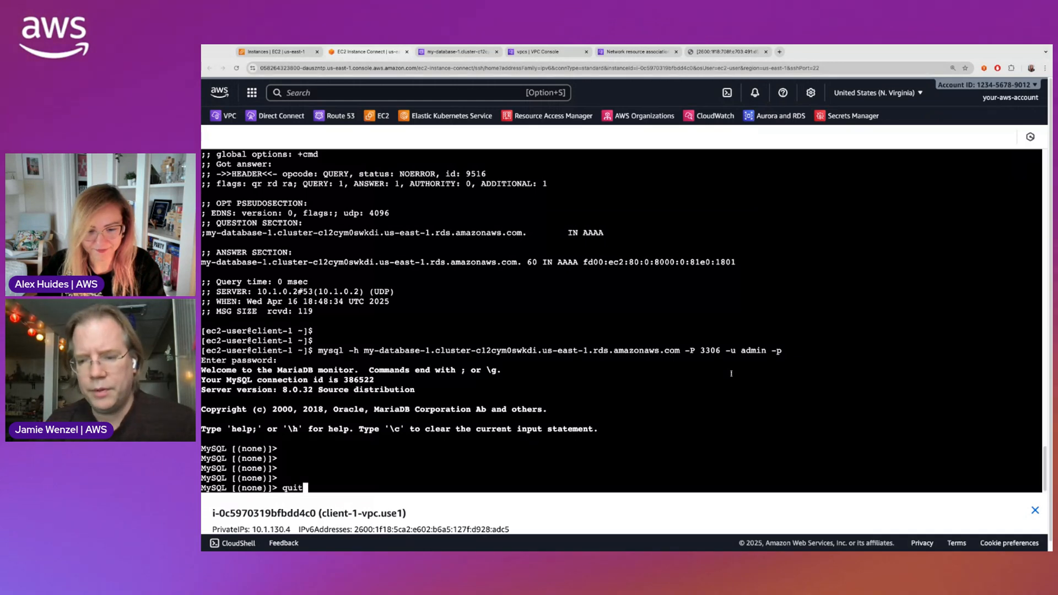
key("Return")
key("Return")
key("Return")
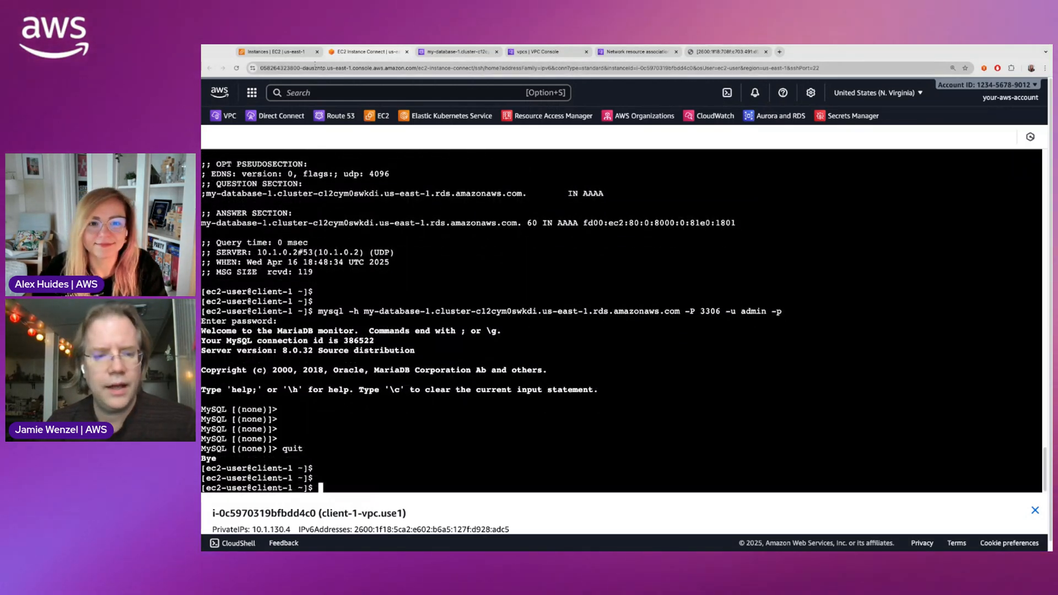
Review the my-database-1 private hosted zone in Route 53, and open the core-shared-services-use1 profile.
left_click(458, 51)
scroll(445, 460, "down", 1)
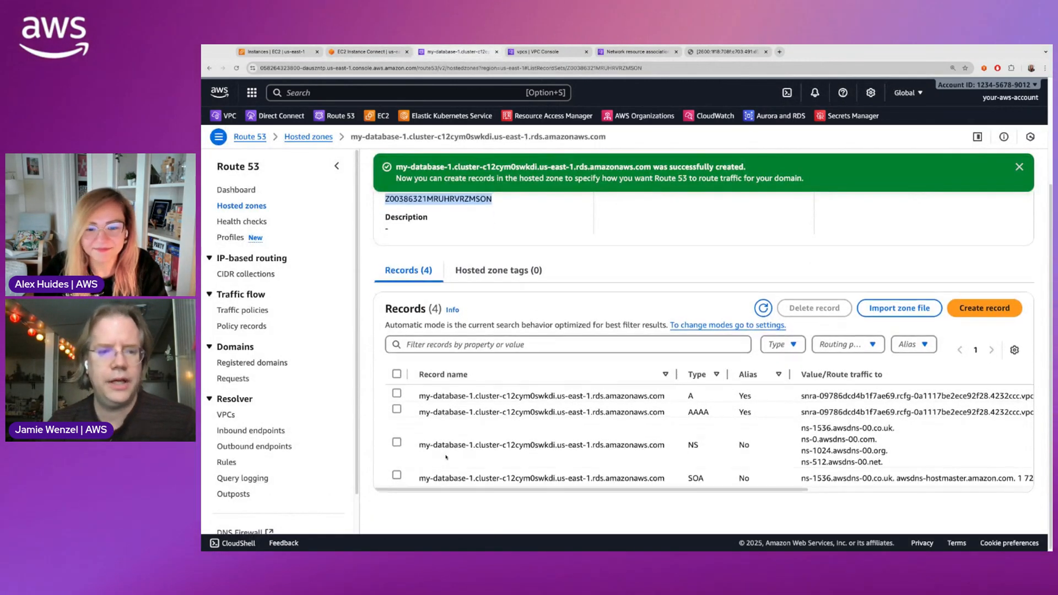
scroll(445, 459, "up", 5)
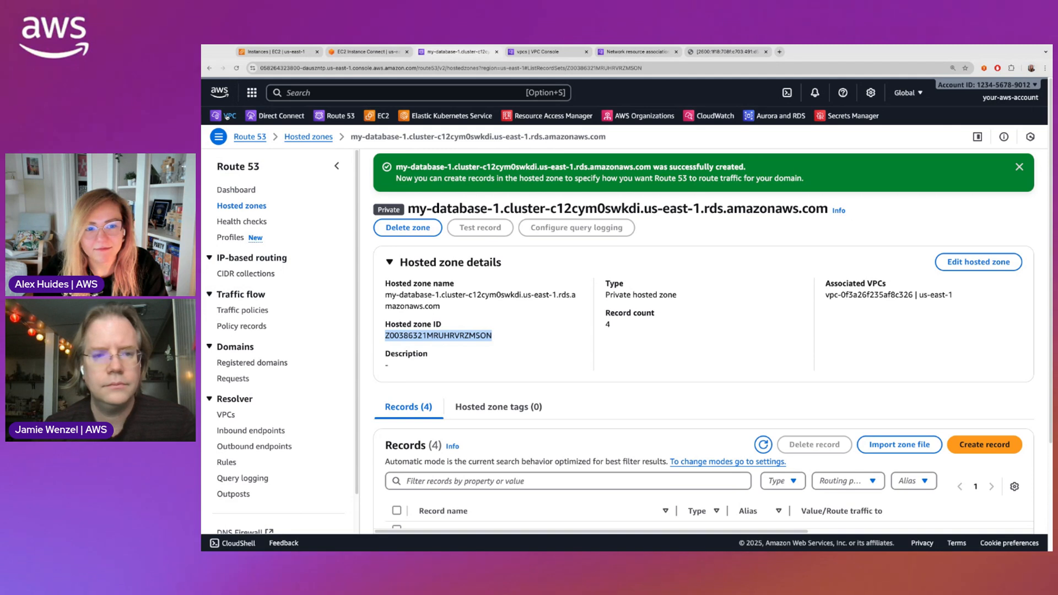
left_click(202, 272)
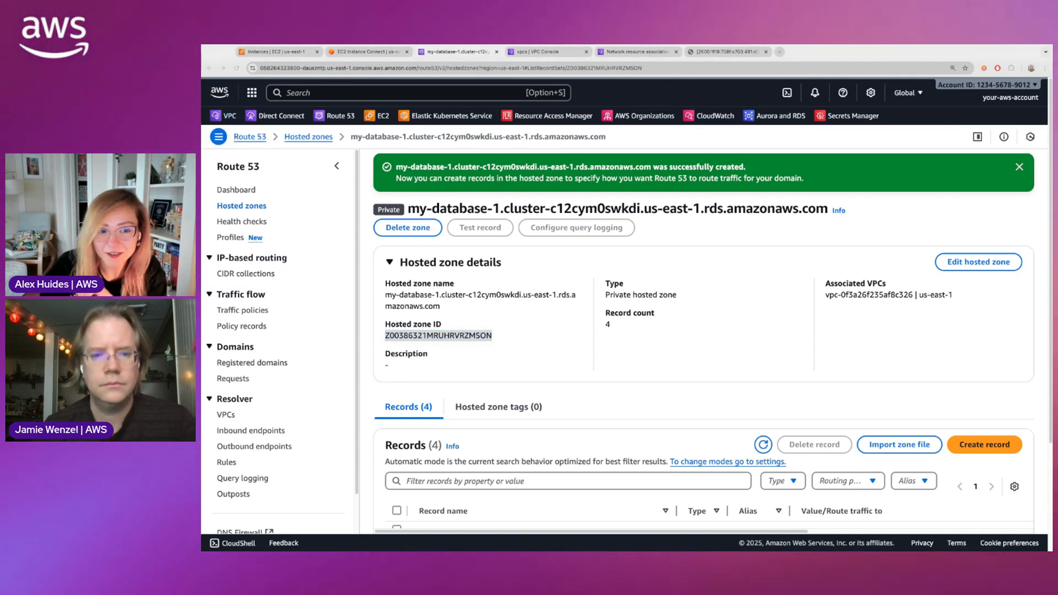
left_click(805, 339)
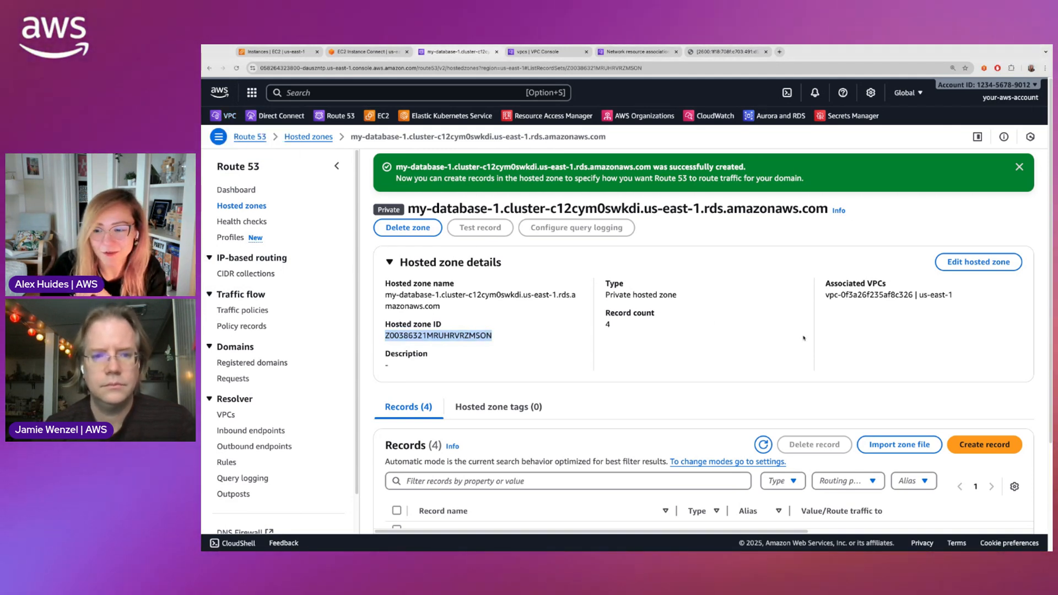
left_click(242, 237)
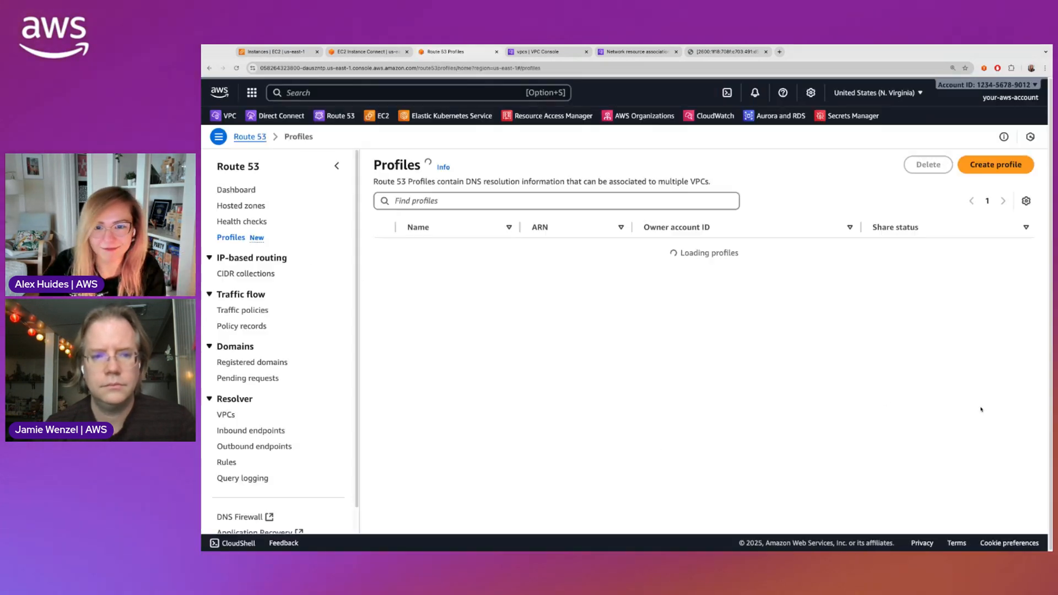
left_click(447, 254)
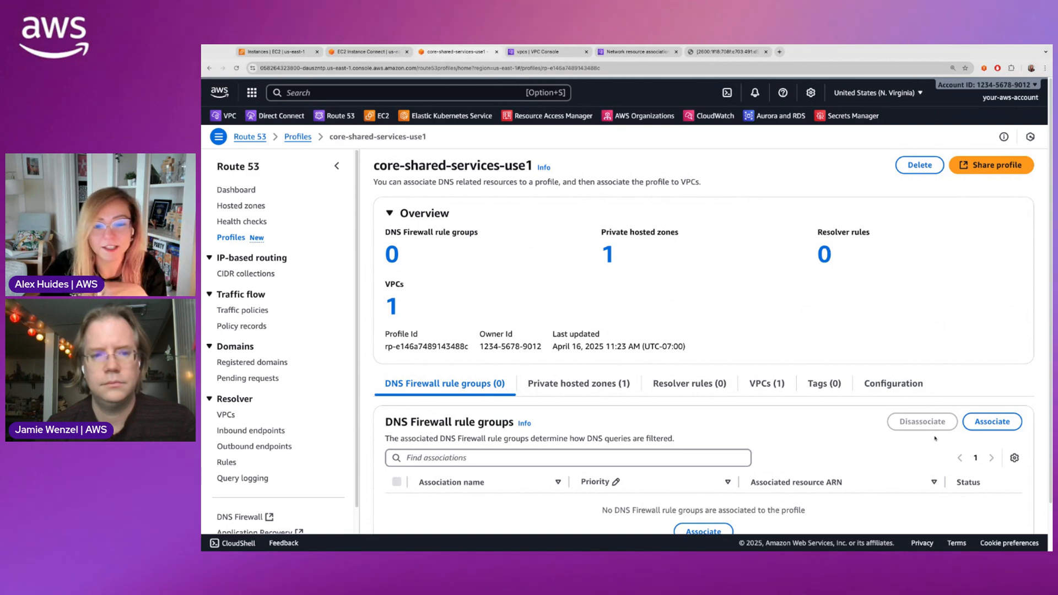
Associate the private hosted zone my-database-1.cluster-c12cym0swkdi.us-east-1.rds.amazonaws.com with the core-shared-services-use1 profile.
left_click(578, 383)
scroll(586, 352, "down", 1)
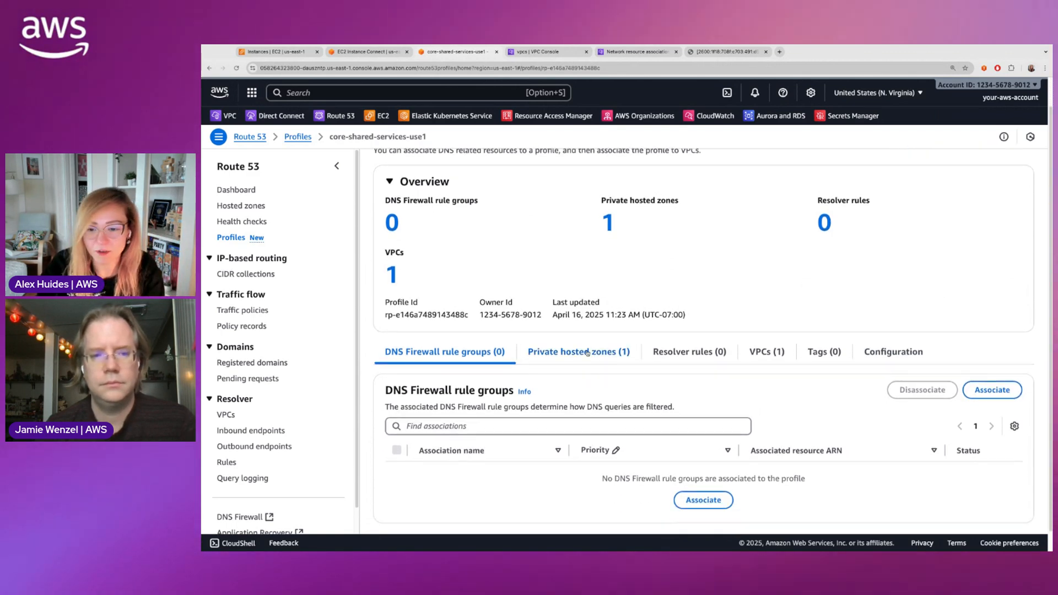
left_click(992, 405)
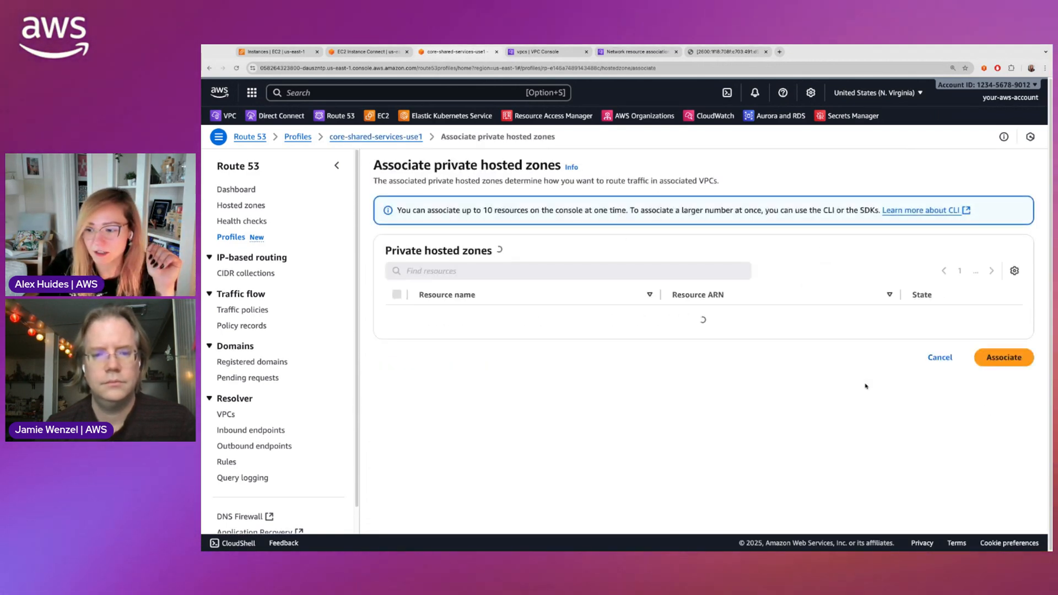
left_click(396, 338)
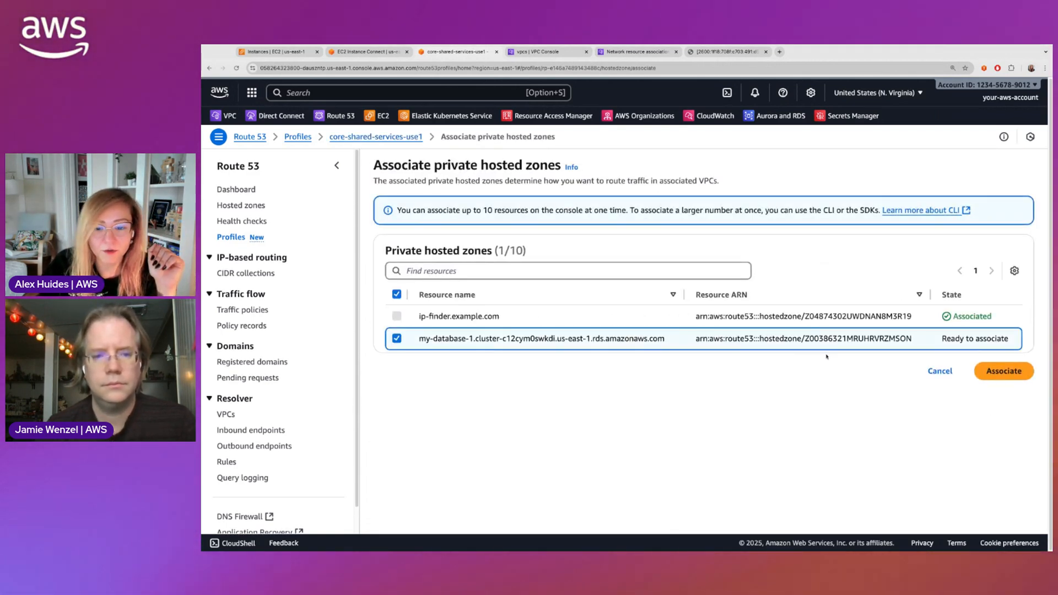
left_click(1017, 374)
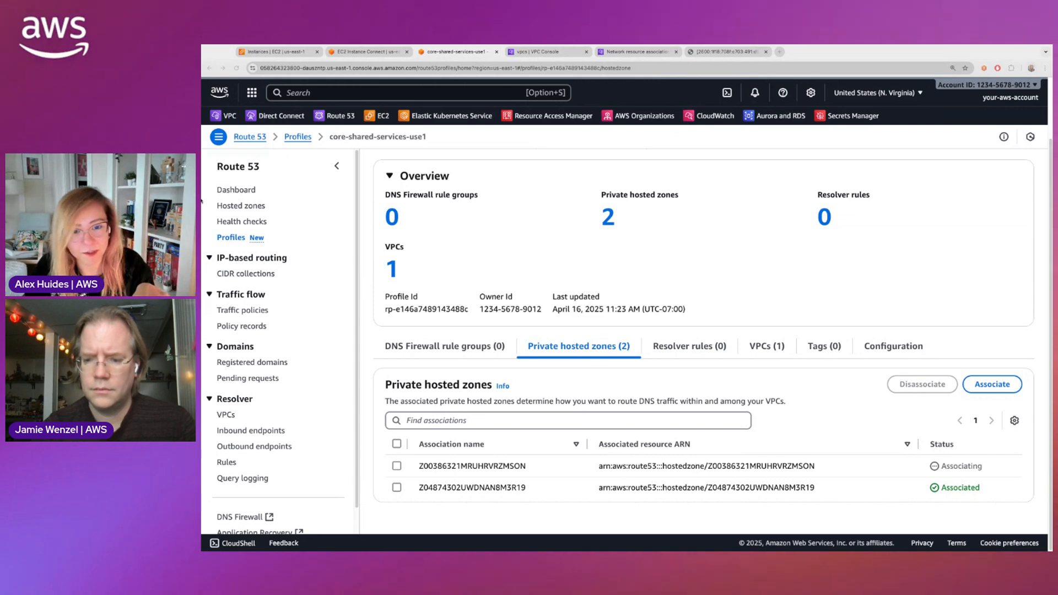
Open the list of VPCs, deselect resource-provider-1-vpc.use1-vpc and select client-2-vpc.use1-vpc to view its details.
left_click(238, 118)
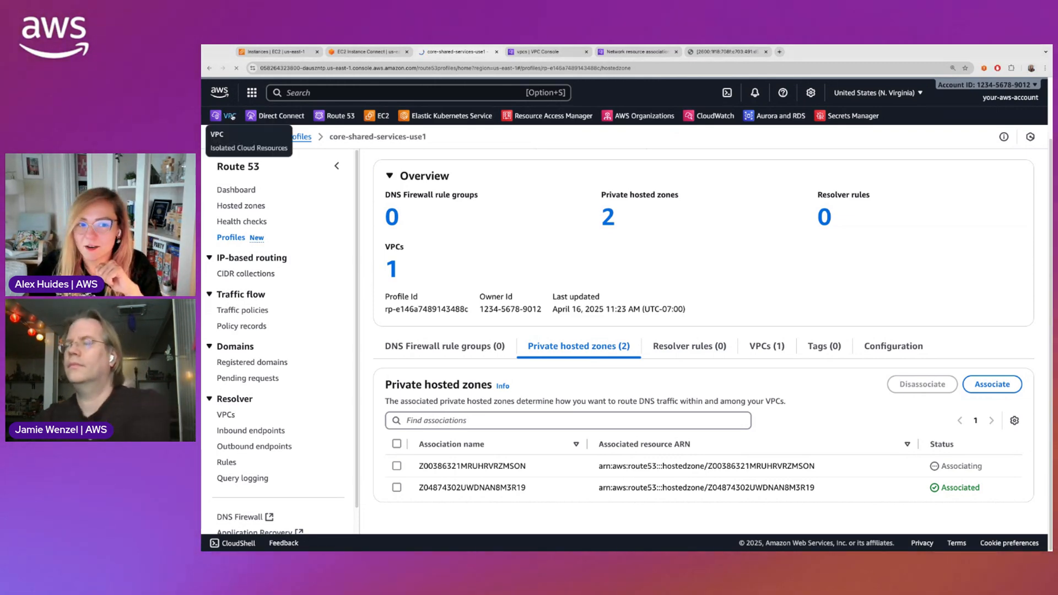
left_click(250, 231)
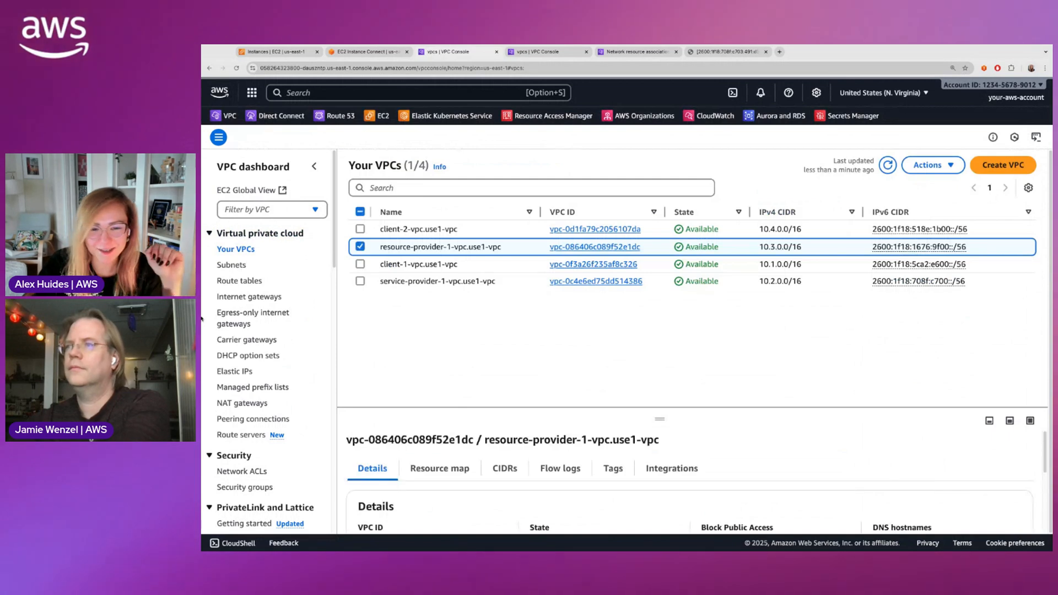
left_click(362, 247)
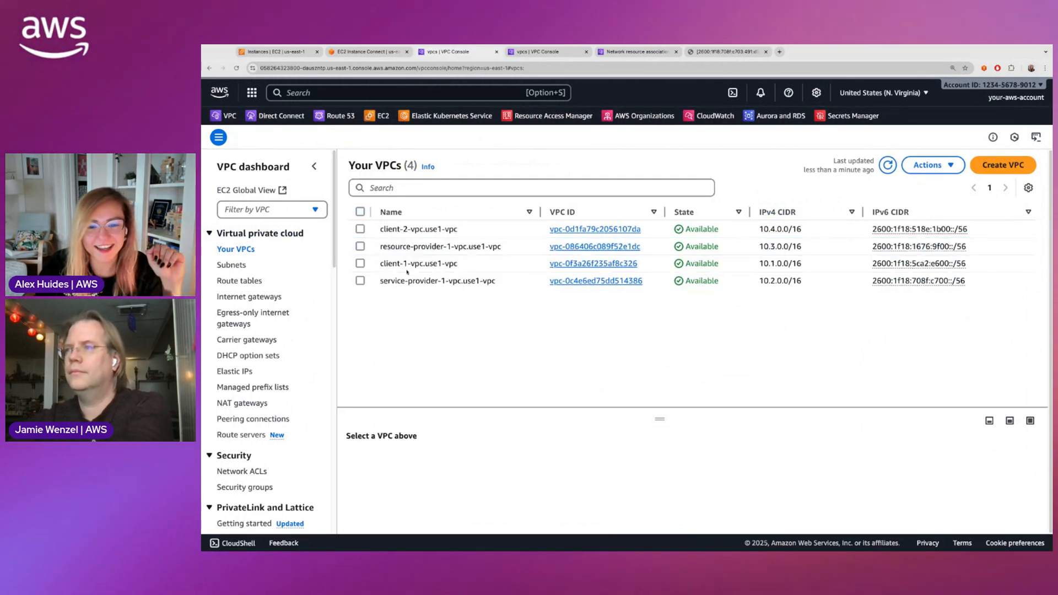
left_click(463, 229)
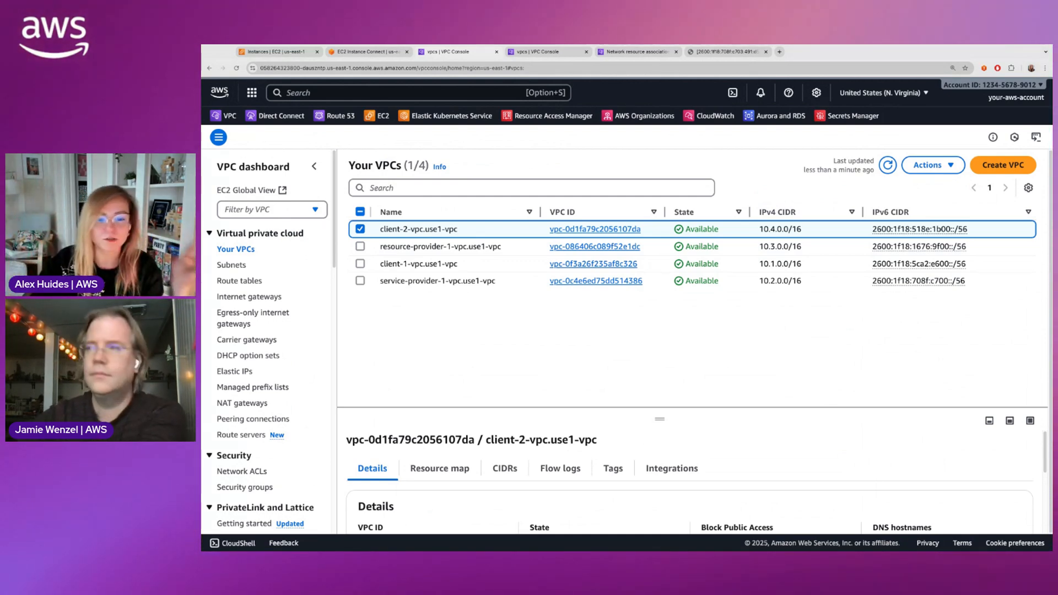
left_click(202, 273)
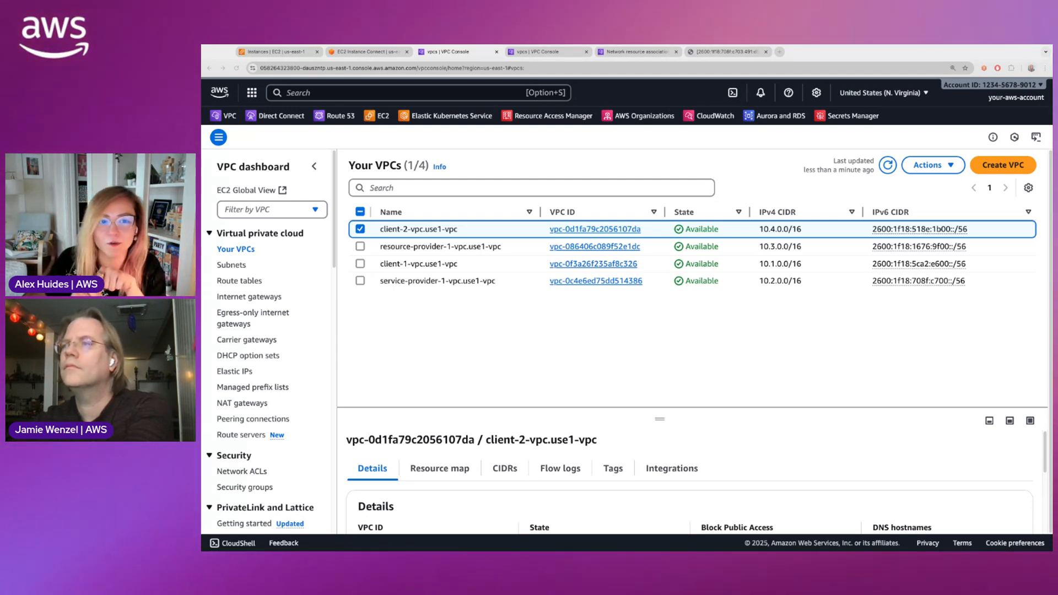
left_click(829, 357)
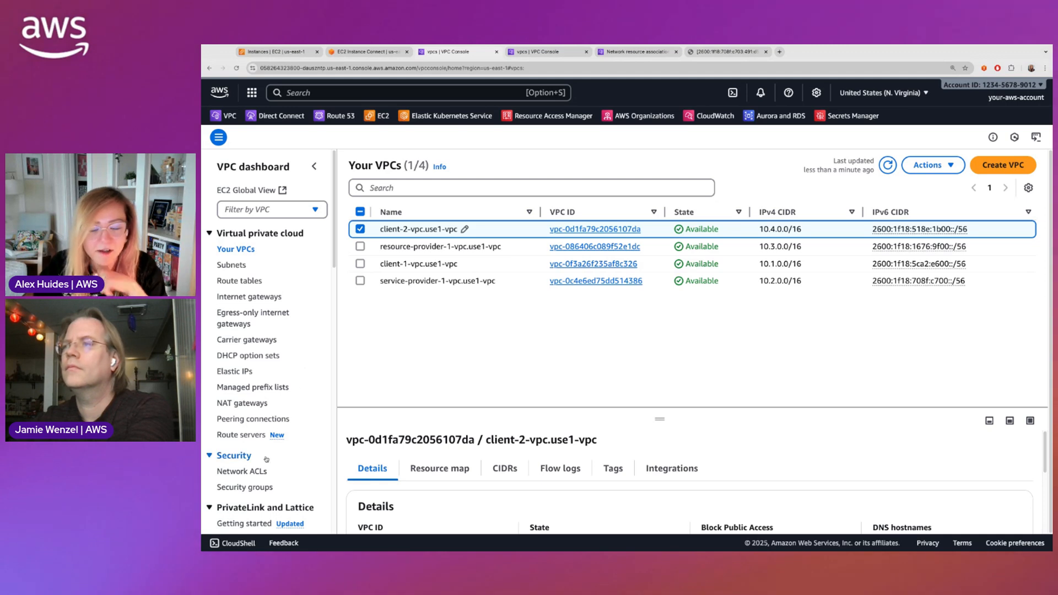
Open the list of VPC endpoints, widen its name column and dismiss the banner about new endpoint types.
scroll(266, 452, "down", 3)
scroll(264, 457, "down", 1)
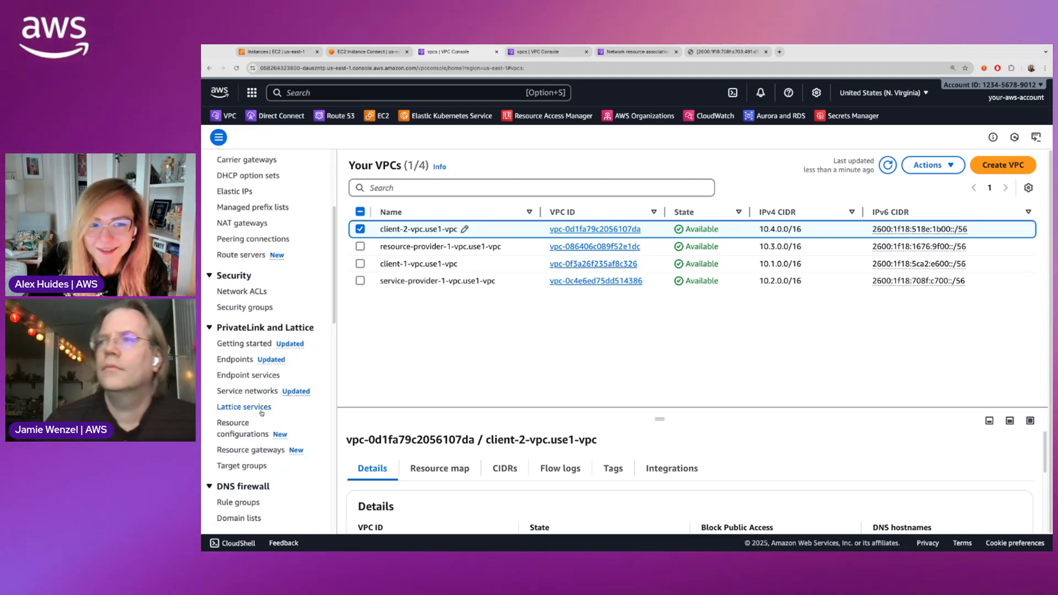
left_click(234, 360)
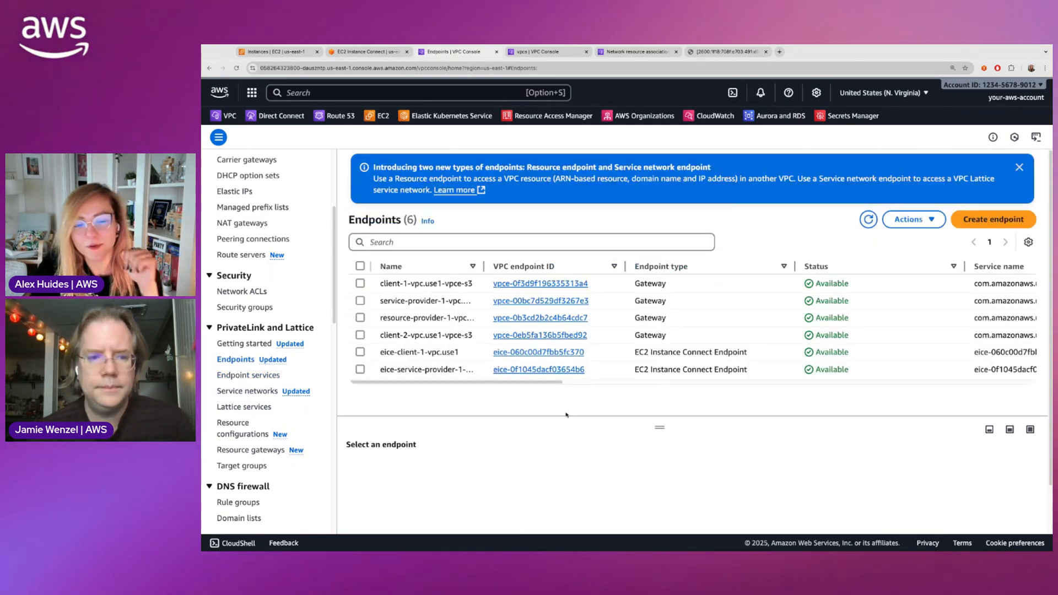
left_click_drag(483, 267, 517, 267)
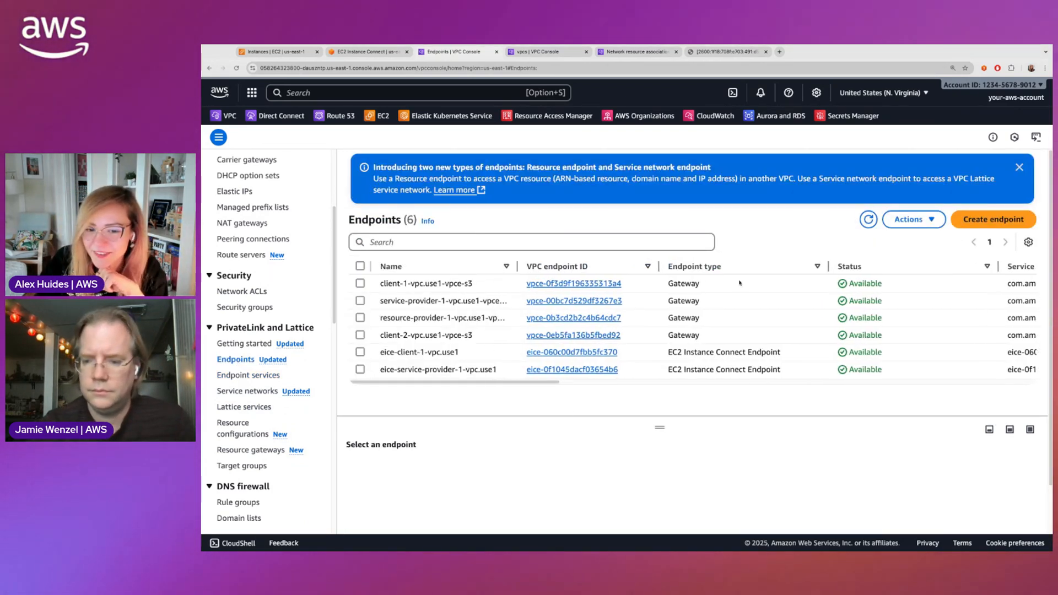
left_click(1020, 167)
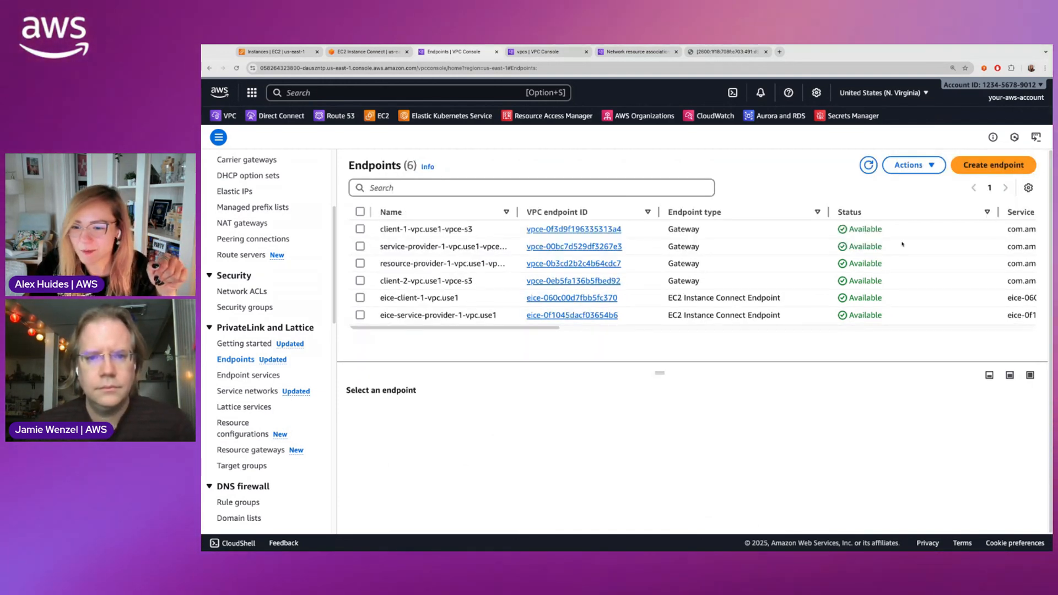
Start a new VPC endpoint named core-shared-services-sne of type Service networks, using the core-shared-services-sn service network.
left_click(997, 168)
left_click(313, 270)
type("core-")
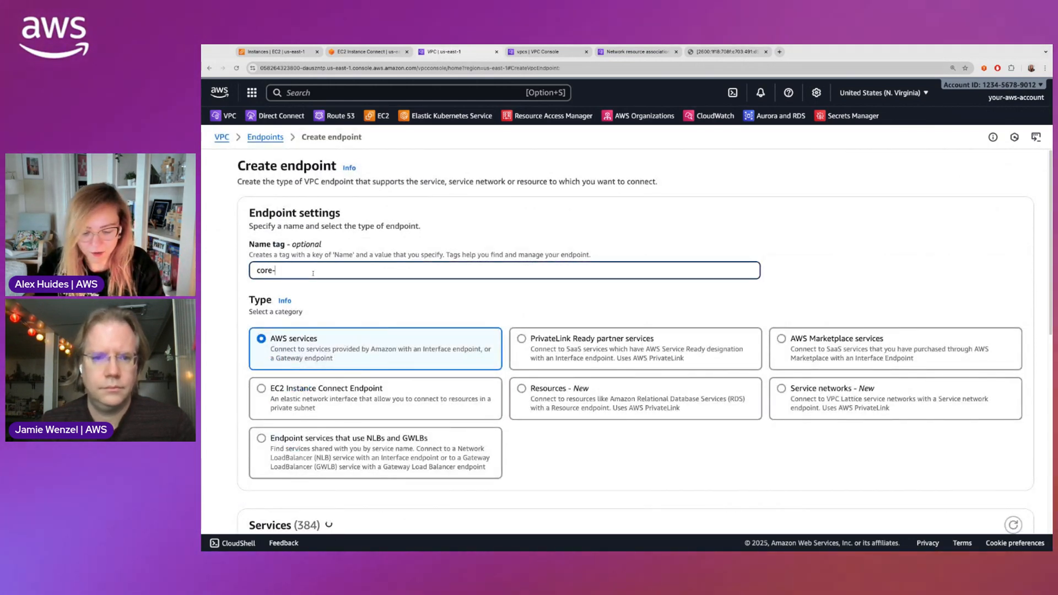
type("shared-")
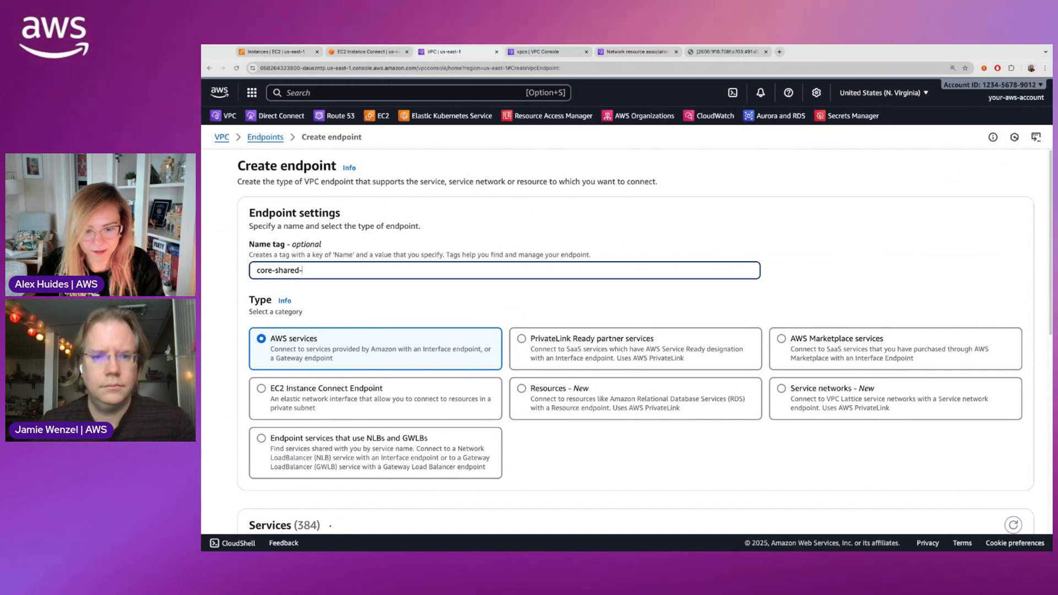
type("services-sne")
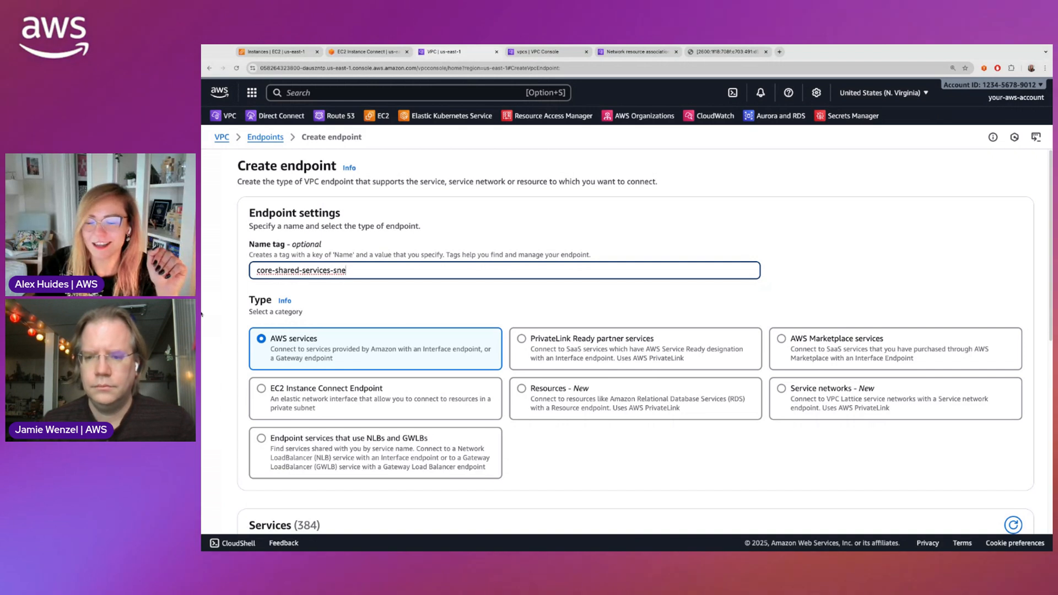
key("super+Tab")
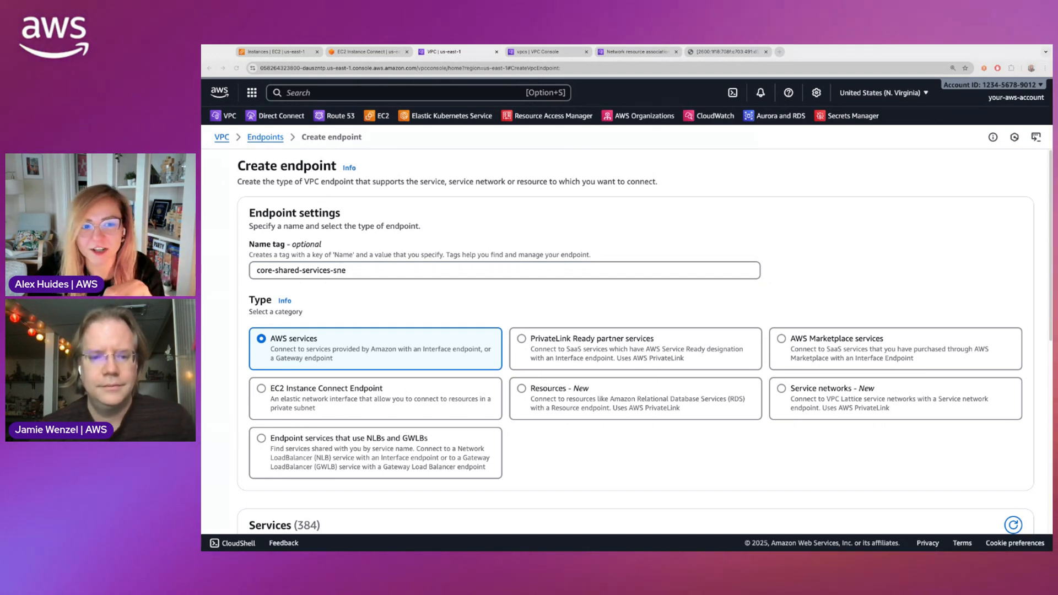
key("super+Tab")
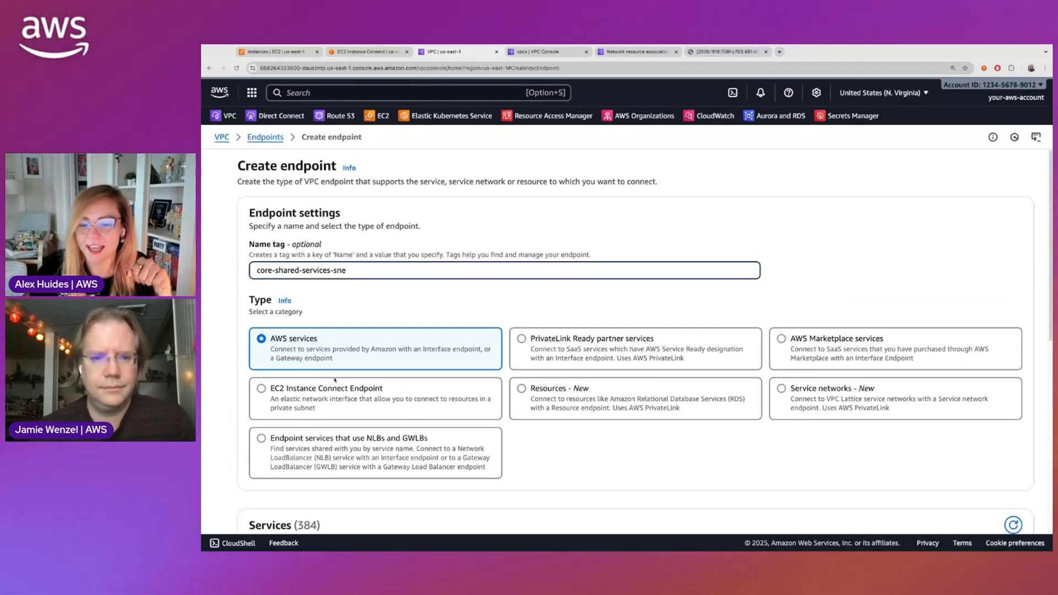
left_click(831, 399)
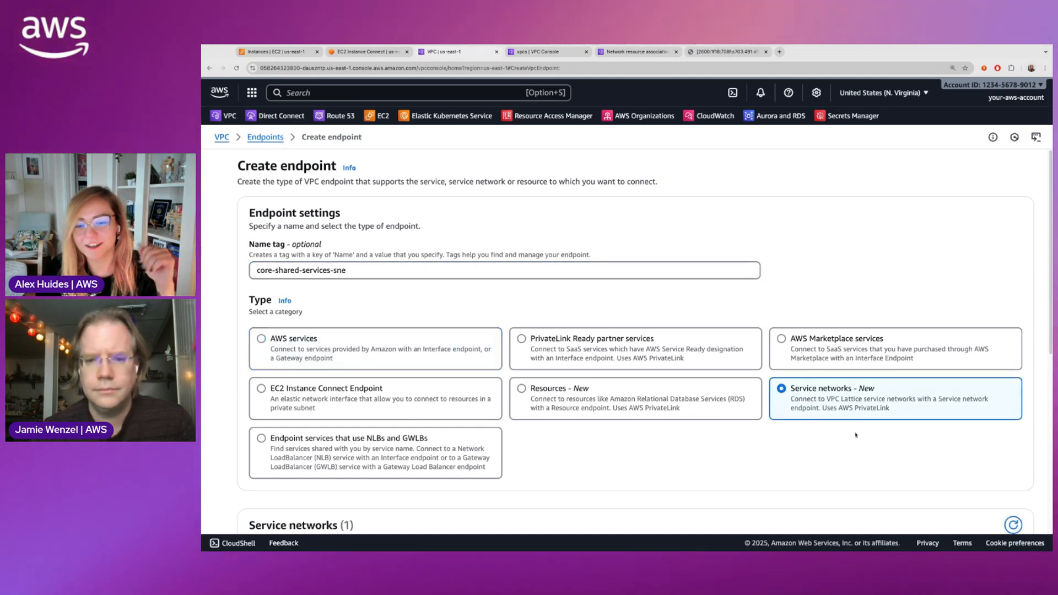
scroll(856, 435, "down", 5)
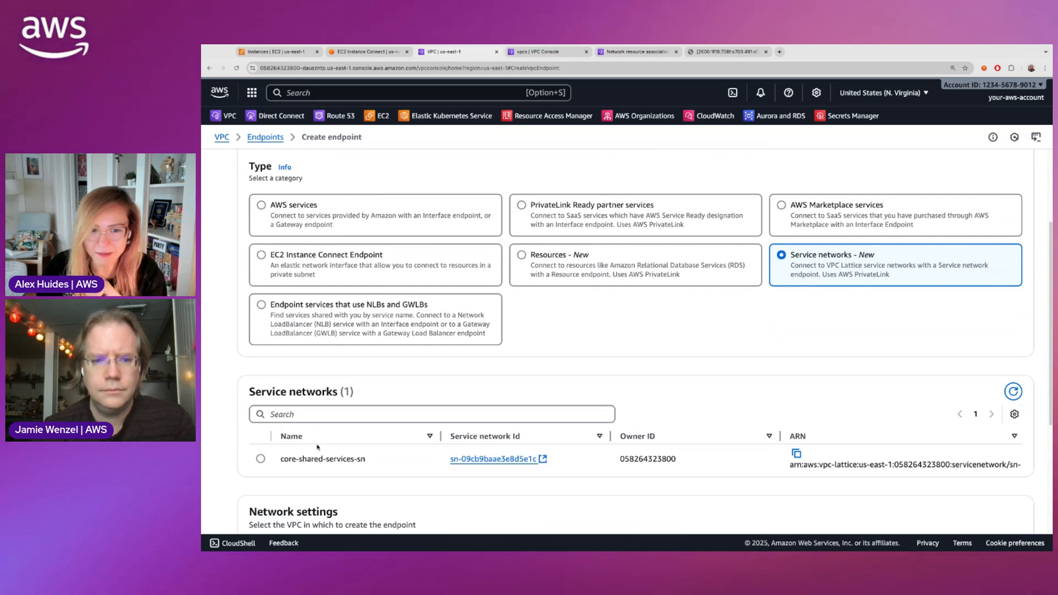
left_click(261, 458)
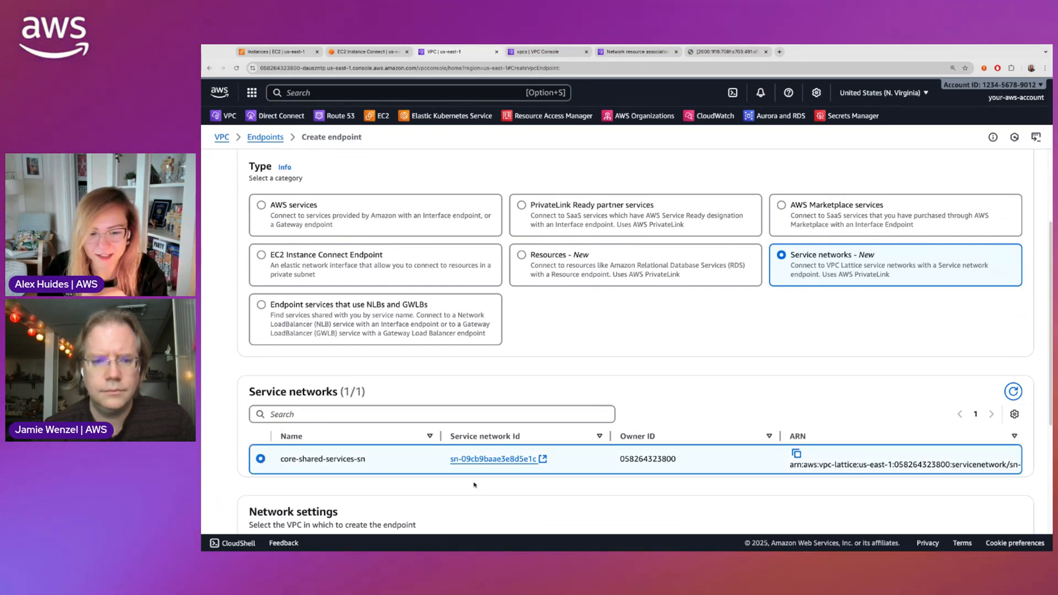
Place the endpoint in the client-2-vpc.use1-vpc VPC and enable its DNS name.
scroll(483, 487, "down", 5)
scroll(483, 487, "down", 1)
left_click(287, 397)
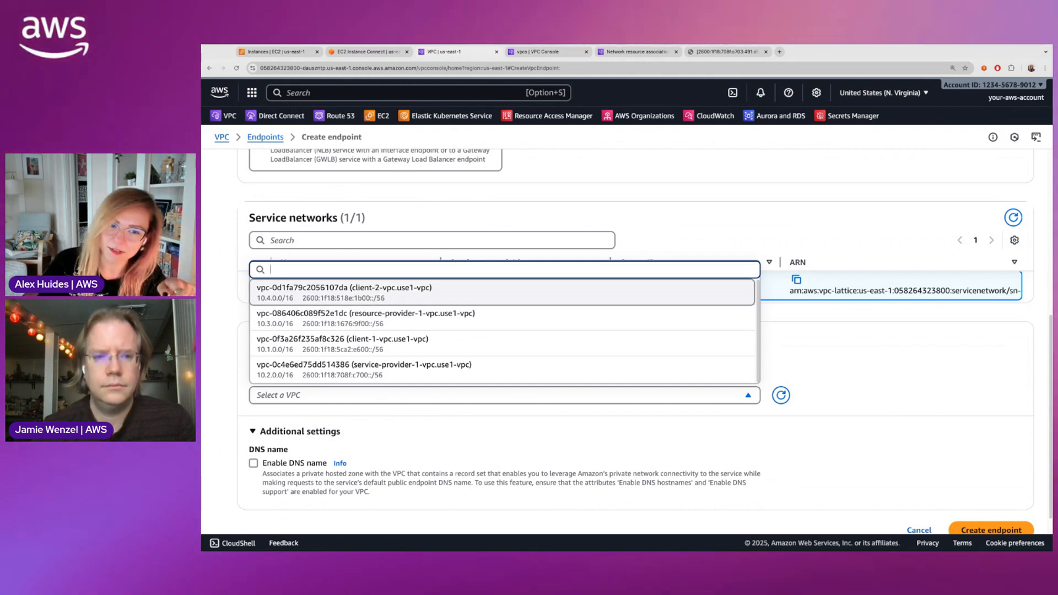
left_click(366, 292)
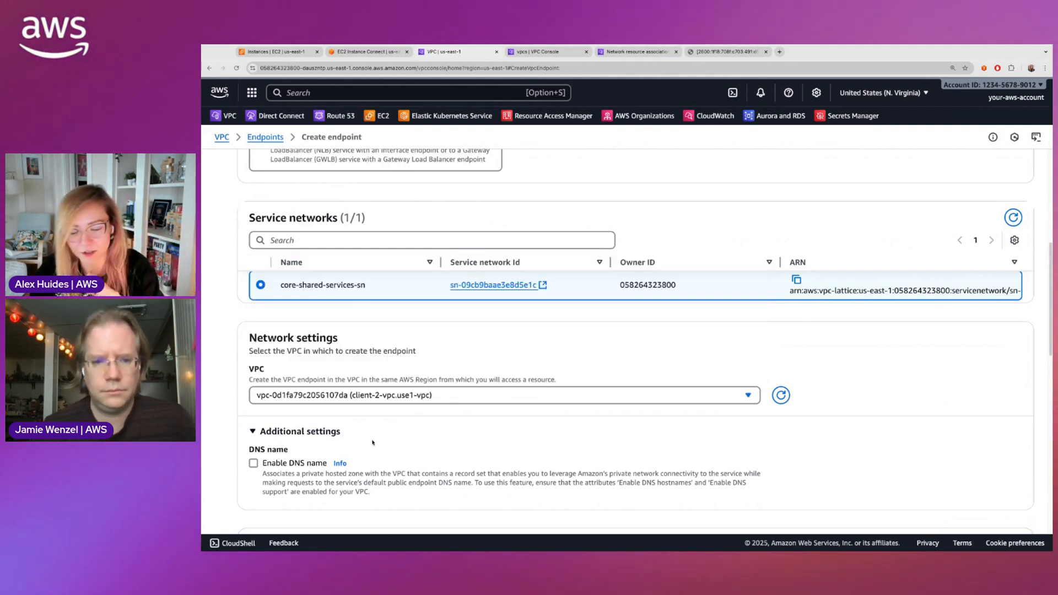
scroll(311, 419, "down", 2)
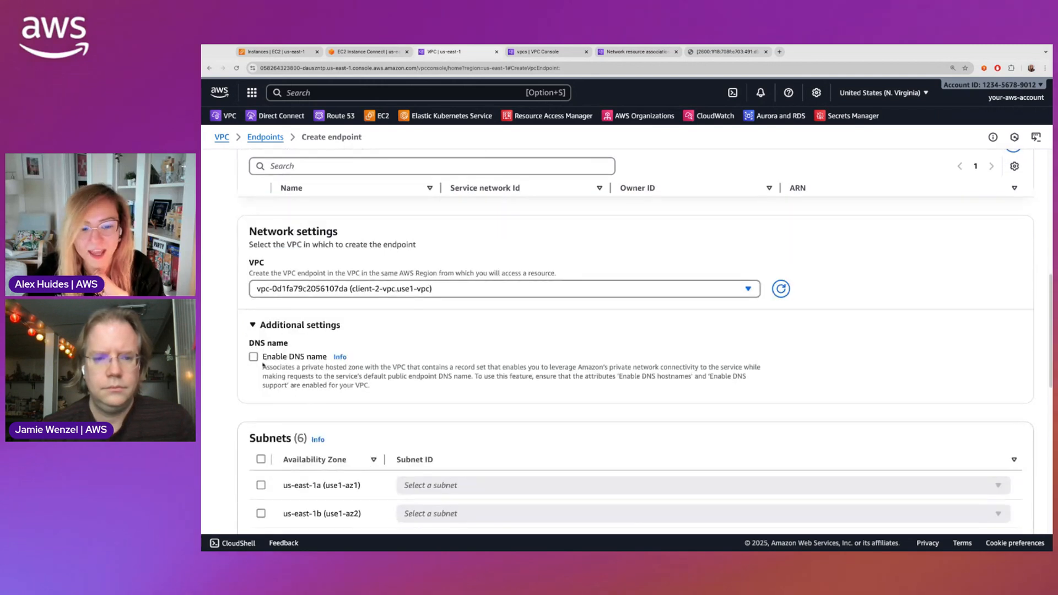
left_click(253, 356)
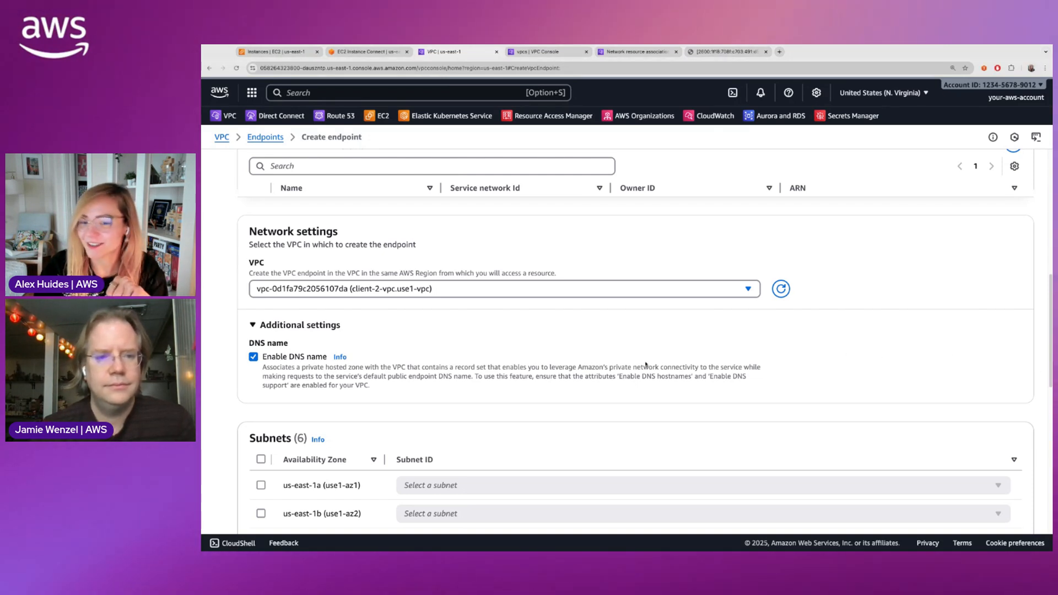
Assign the endpoint to us-east-1a and us-east-1b, using the client-2-vpc private1 and private2 subnets respectively.
scroll(765, 354, "down", 3)
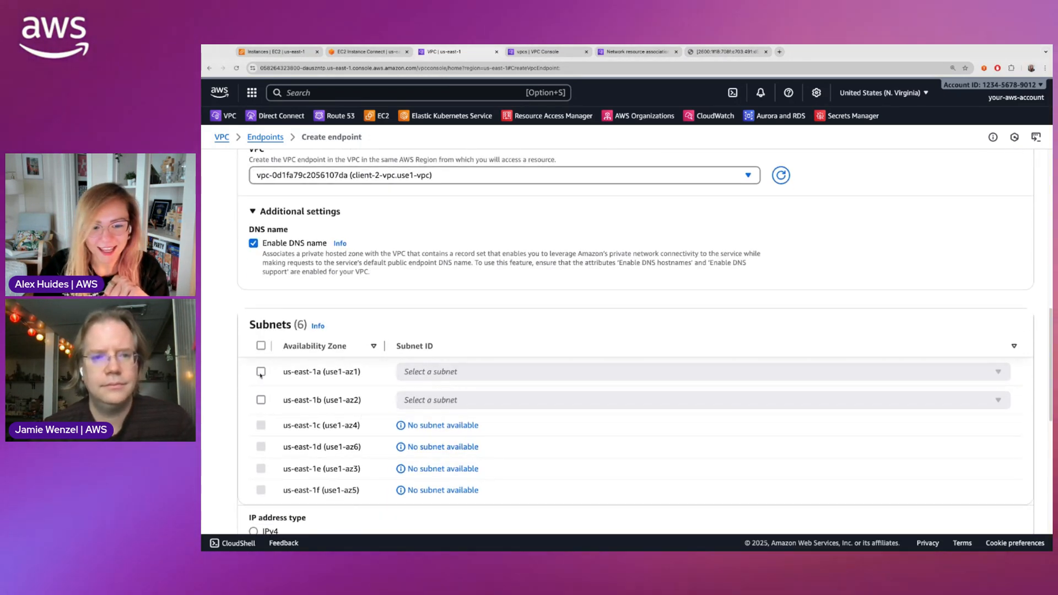
left_click(261, 372)
left_click(261, 400)
left_click(530, 372)
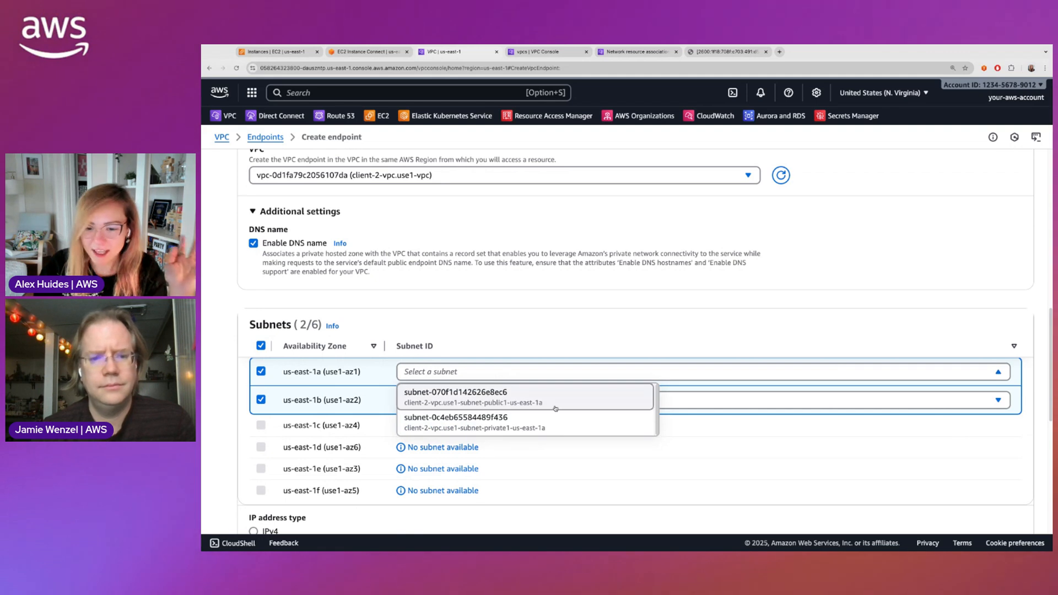
left_click(536, 424)
left_click(537, 400)
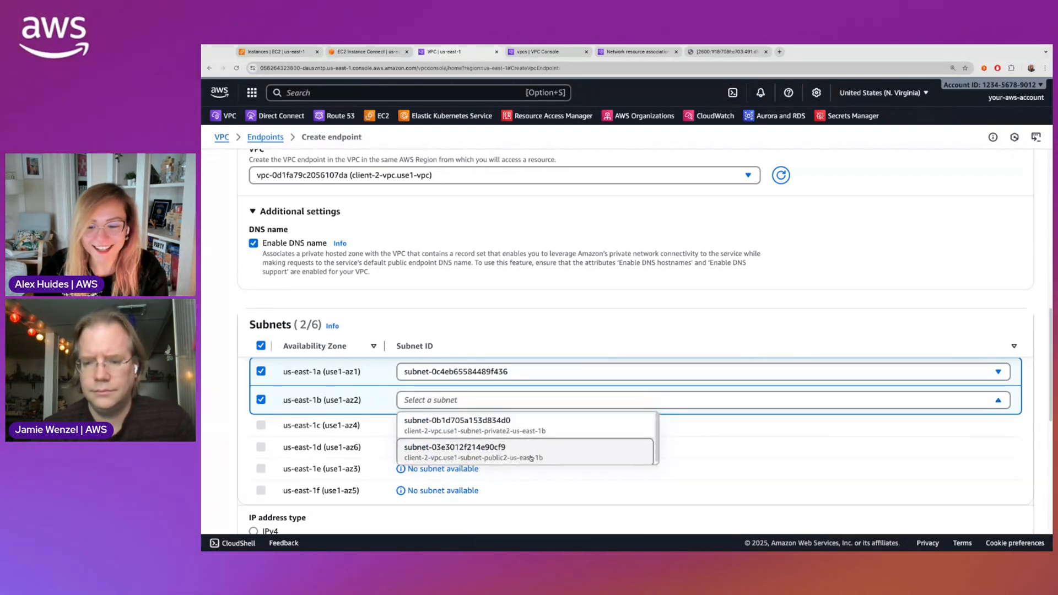
left_click(531, 453)
left_click(505, 398)
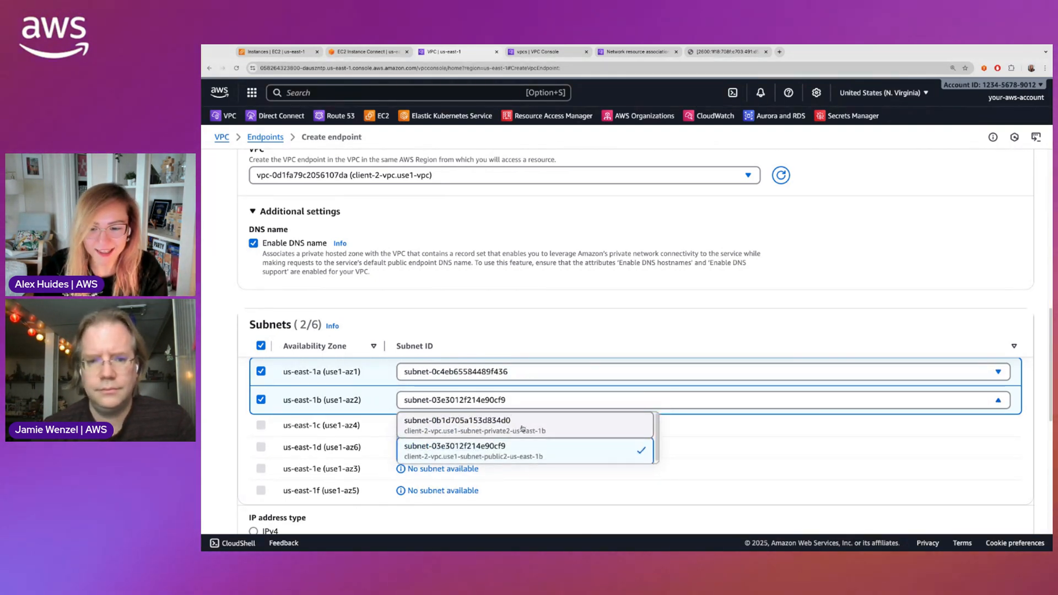
left_click(522, 429)
Recheck the chosen private subnets and set the endpoint's IP address type to Dualstack.
scroll(552, 442, "down", 1)
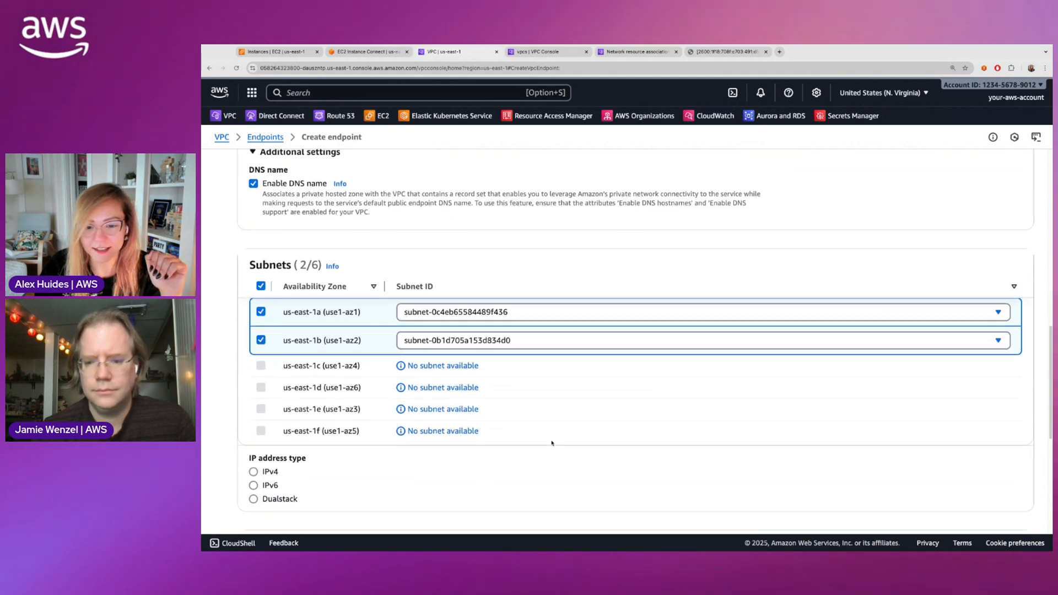
scroll(552, 442, "down", 2)
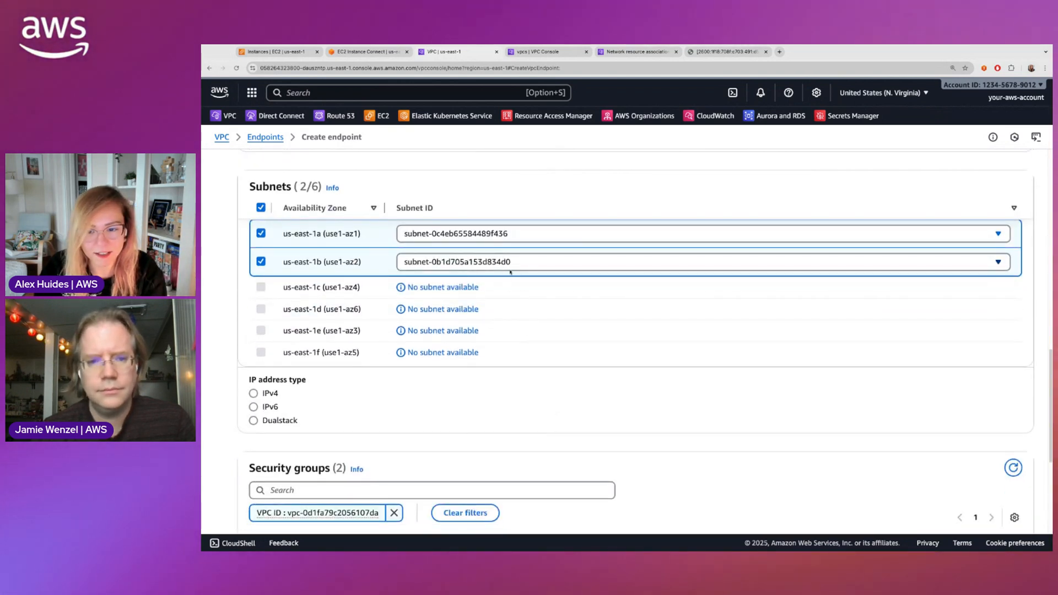
left_click(511, 268)
left_click(517, 236)
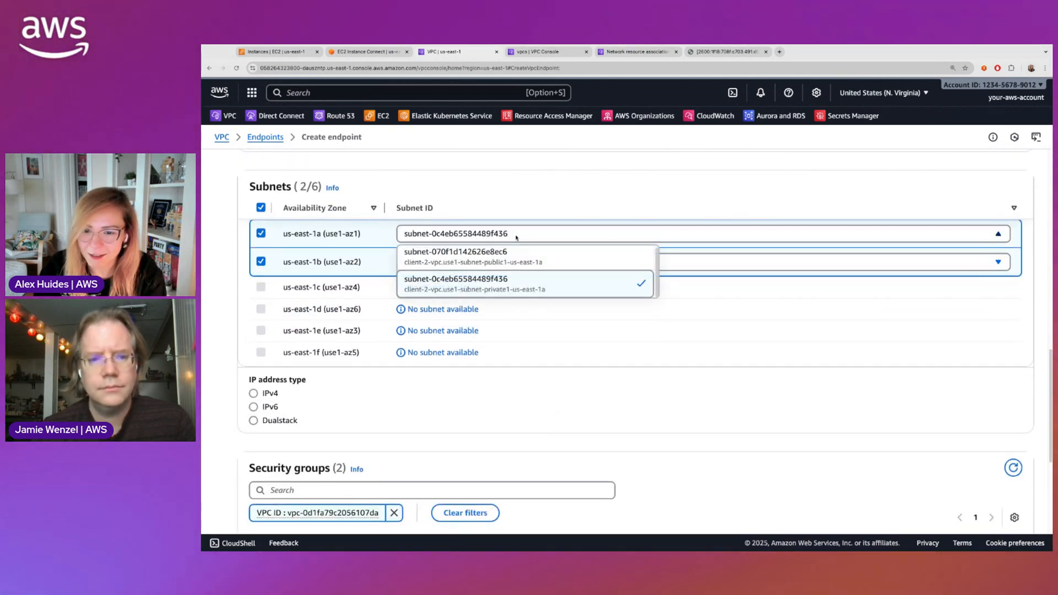
left_click(516, 237)
left_click(253, 420)
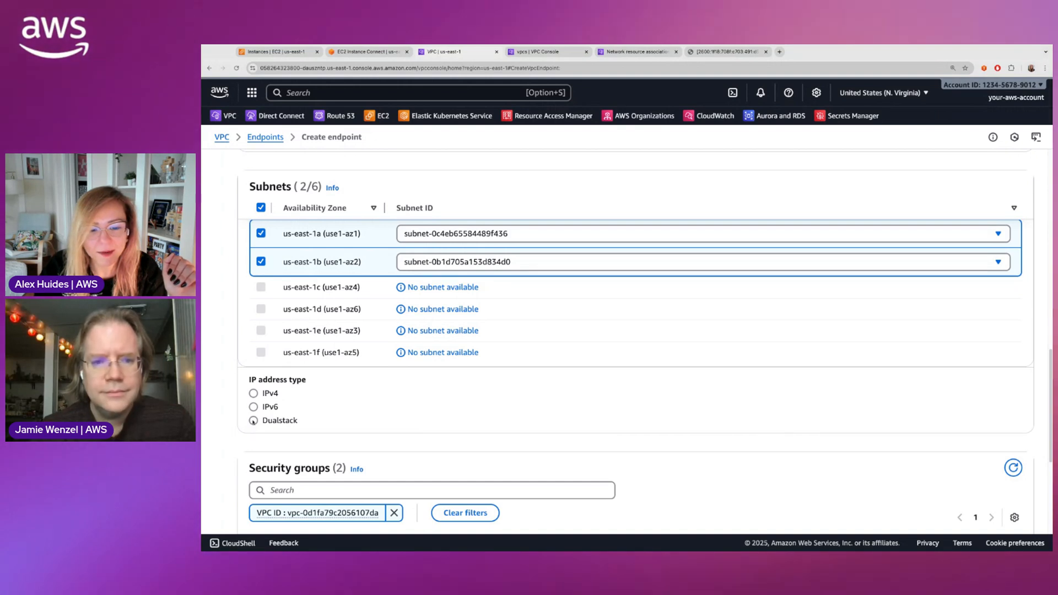
Select the default VPC security group for the endpoint and create the endpoint.
scroll(504, 418, "down", 2)
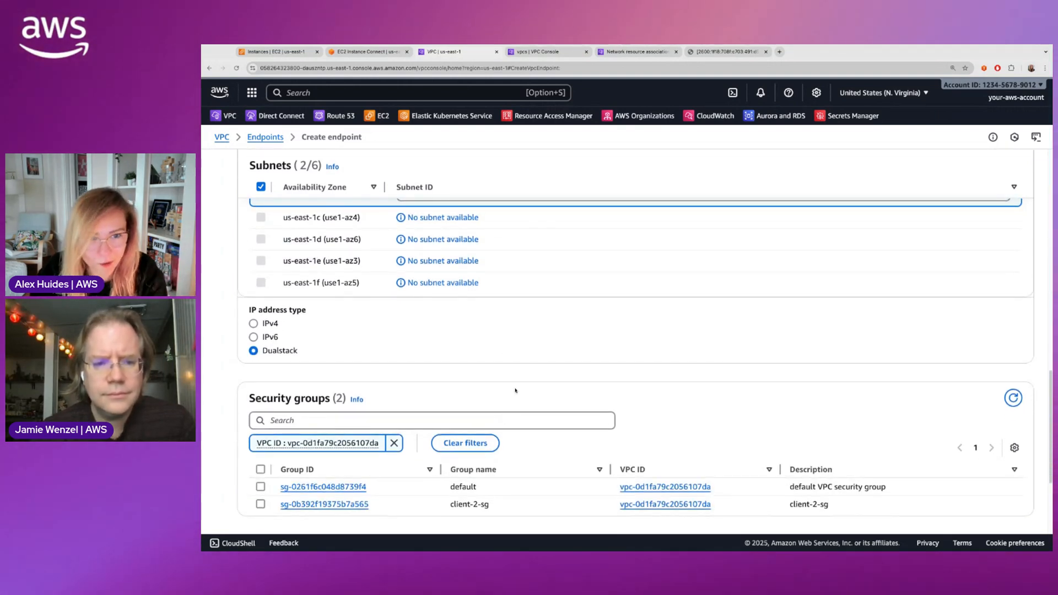
scroll(358, 419, "down", 3)
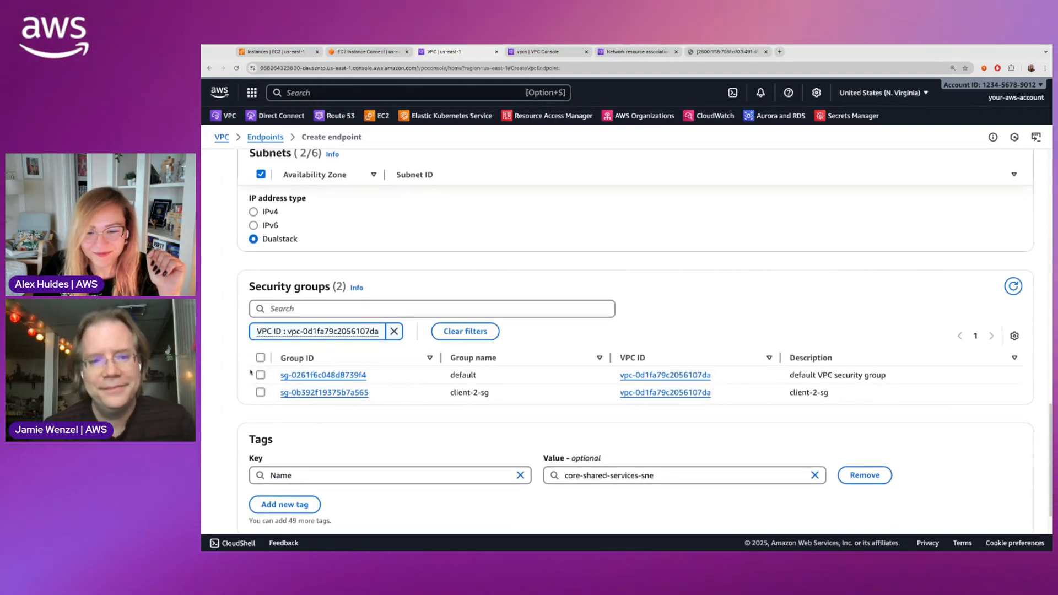
left_click(260, 375)
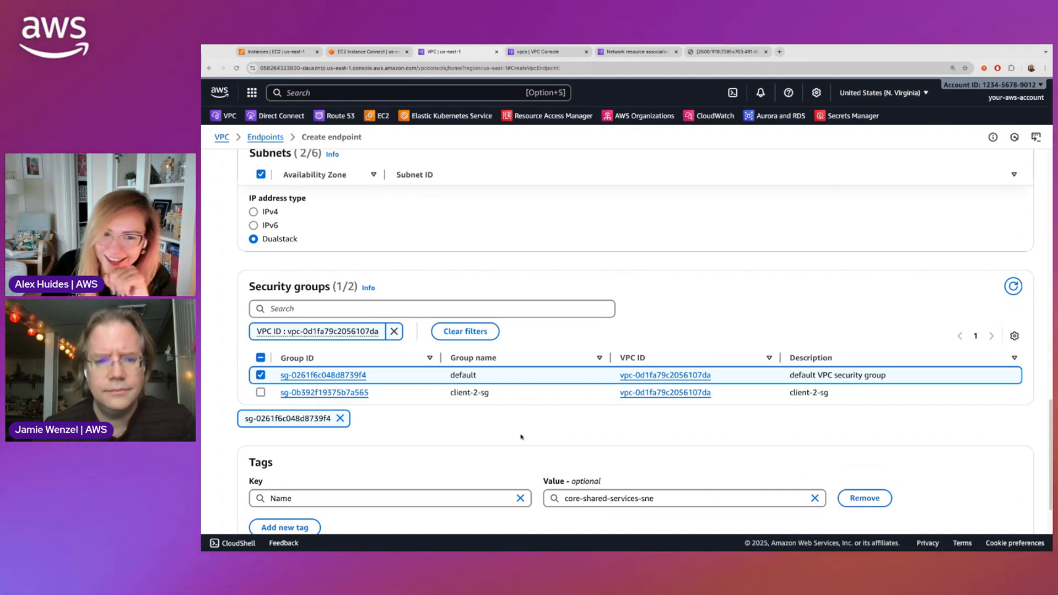
scroll(955, 513, "down", 3)
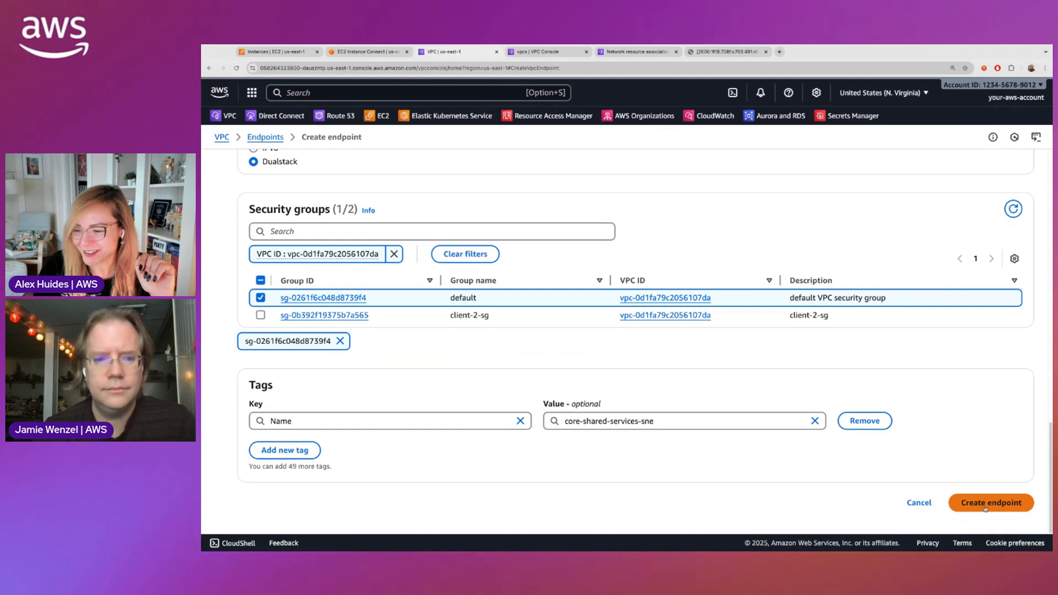
left_click(986, 507)
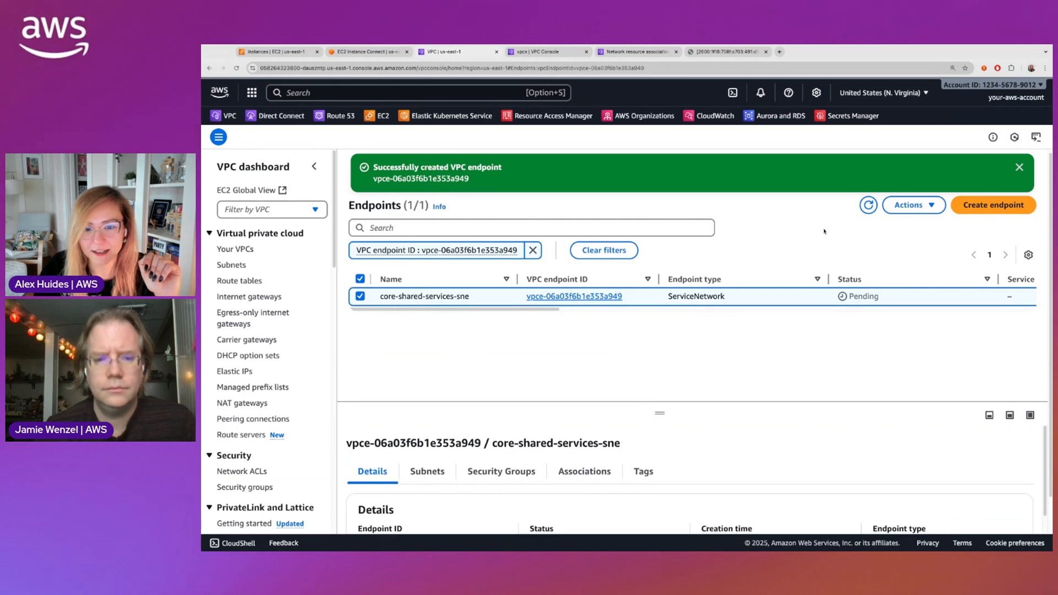
Dismiss the success banner and view the associations of the core-shared-services-sne endpoint.
left_click(1019, 167)
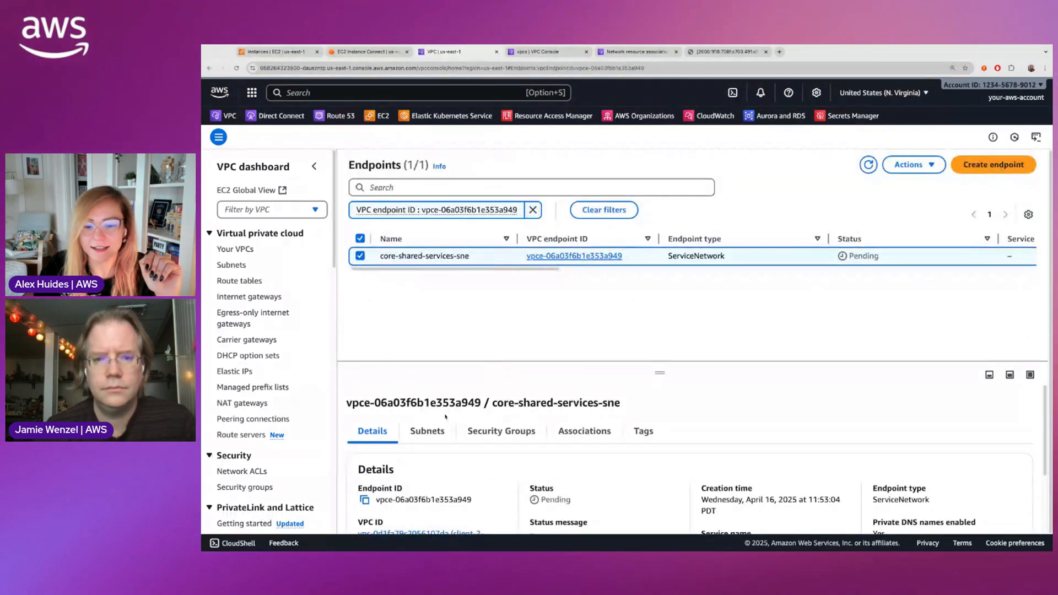
left_click(603, 432)
scroll(772, 435, "down", 2)
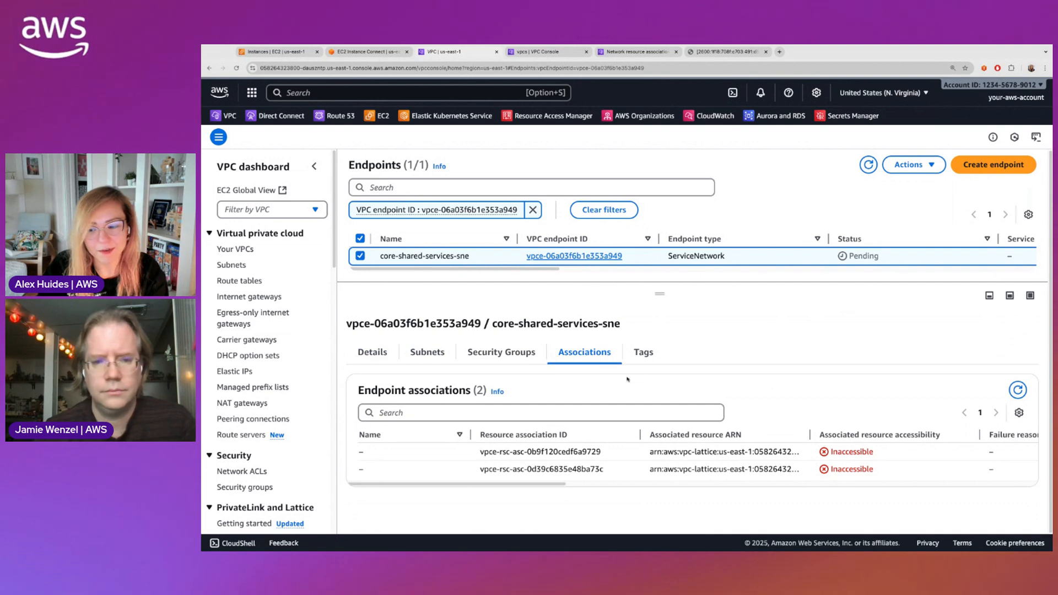
Connect to the client-2-vpc.use1 instance with EC2 Instance Connect over its IPv6 address as ec2-user.
left_click(280, 52)
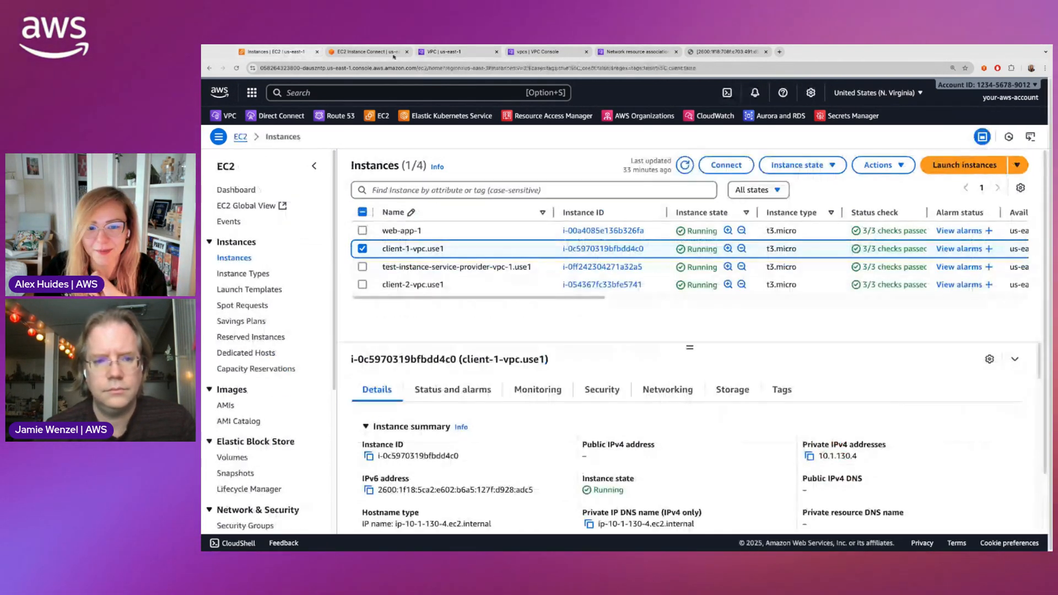
left_click(420, 286)
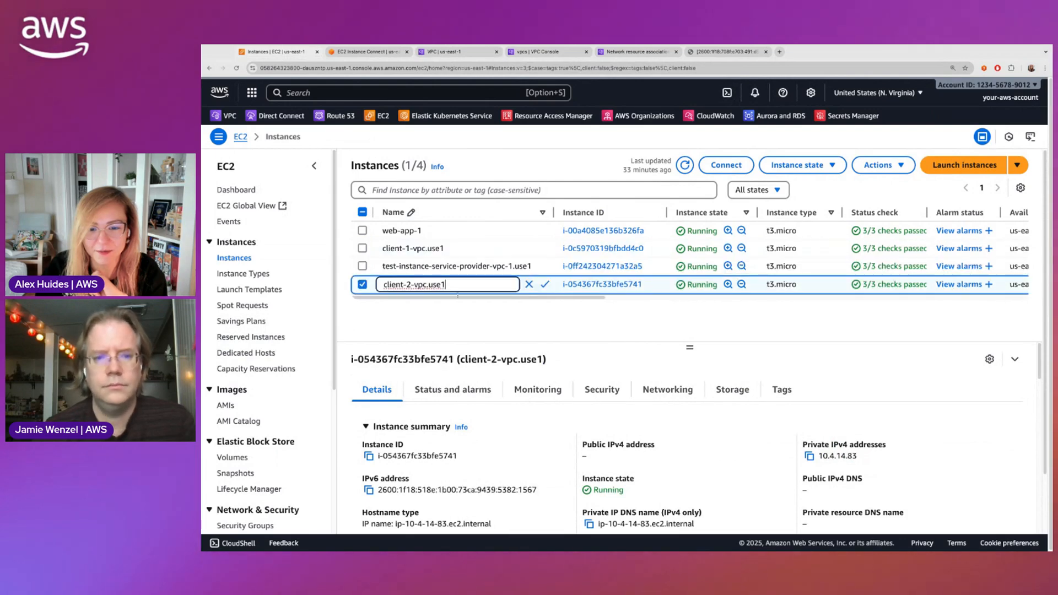
left_click(732, 167)
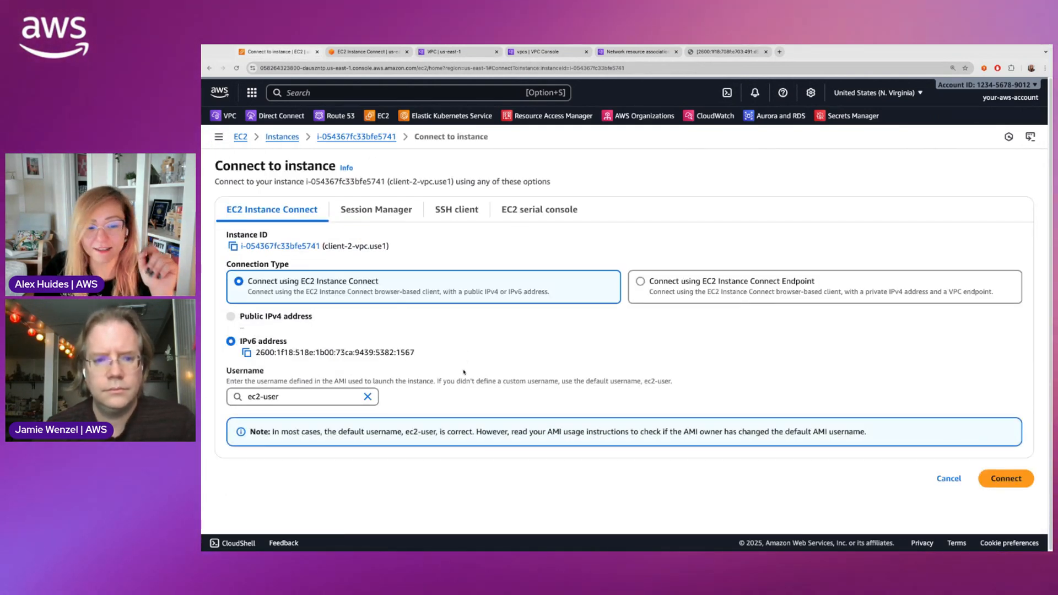
left_click(1006, 479)
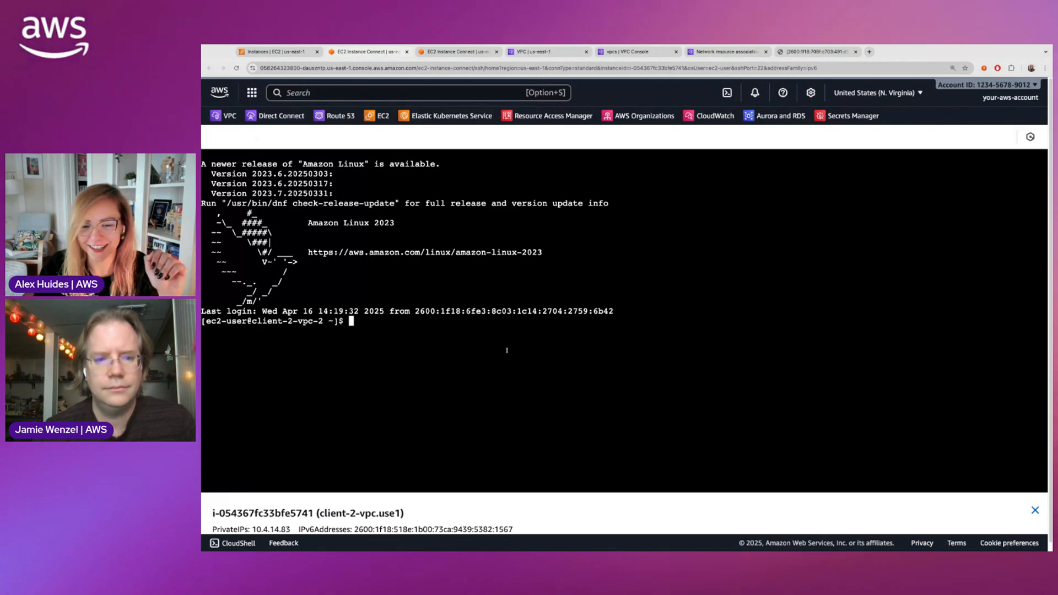
key("Return")
key("Return")
key("Return")
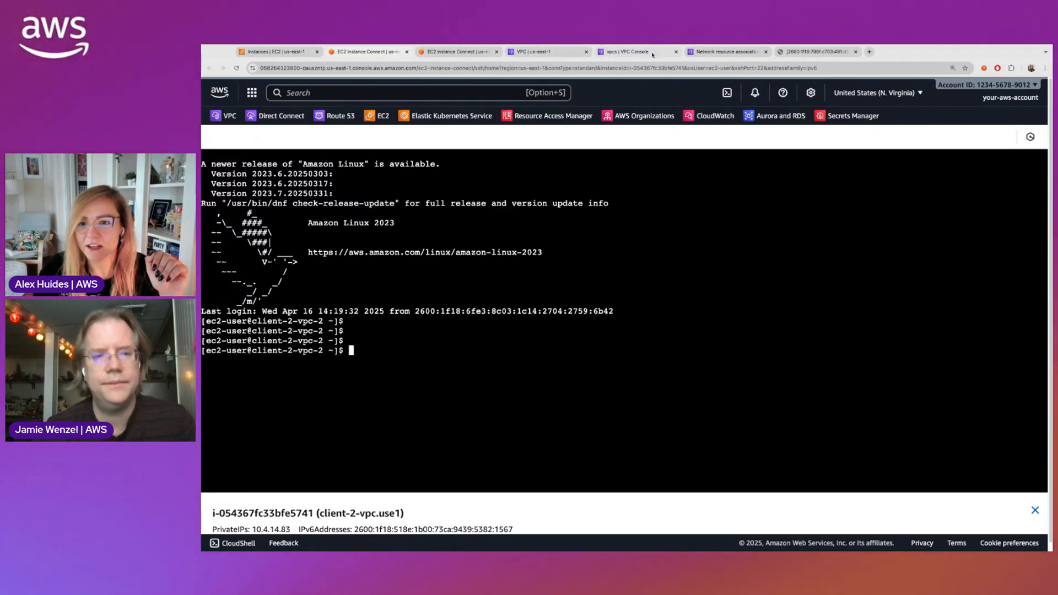
Open the VPC endpoints list and show the associations of the core-shared-services-sne endpoint in an enlarged details pane.
left_click(722, 51)
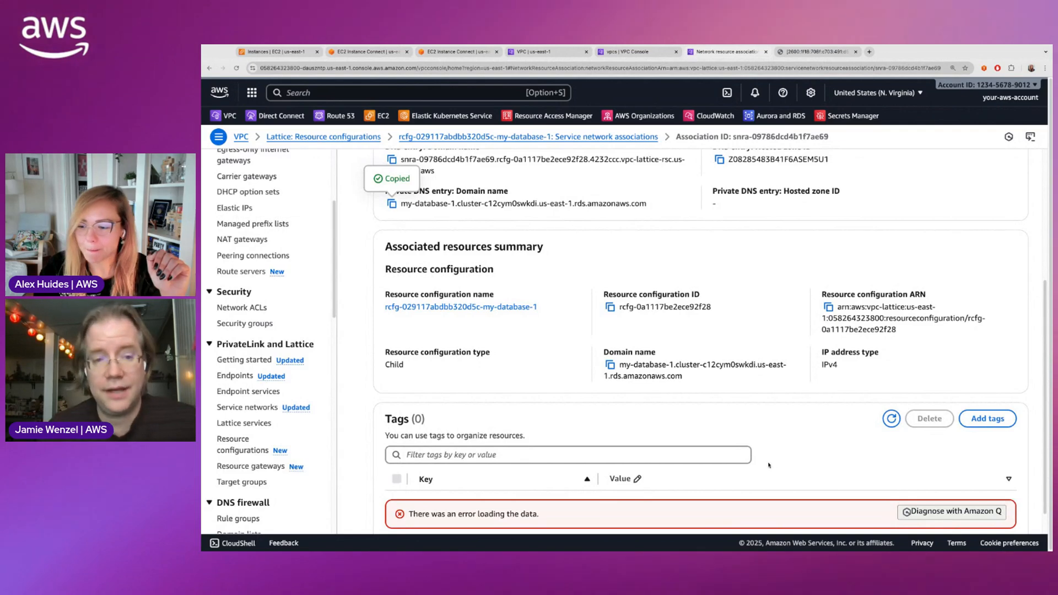
scroll(248, 248, "up", 3)
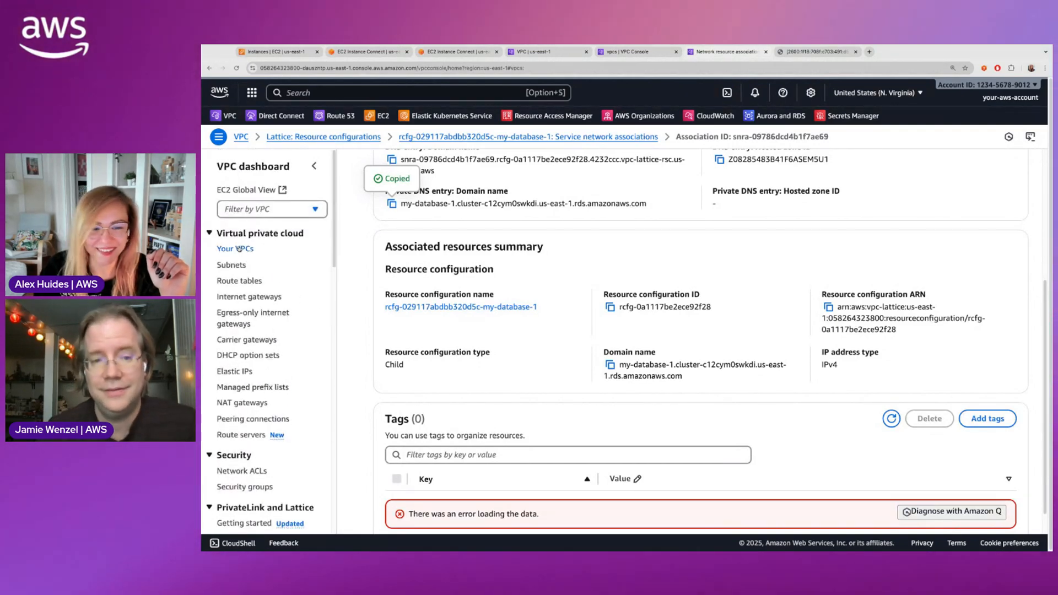
left_click(237, 249)
scroll(243, 380, "down", 3)
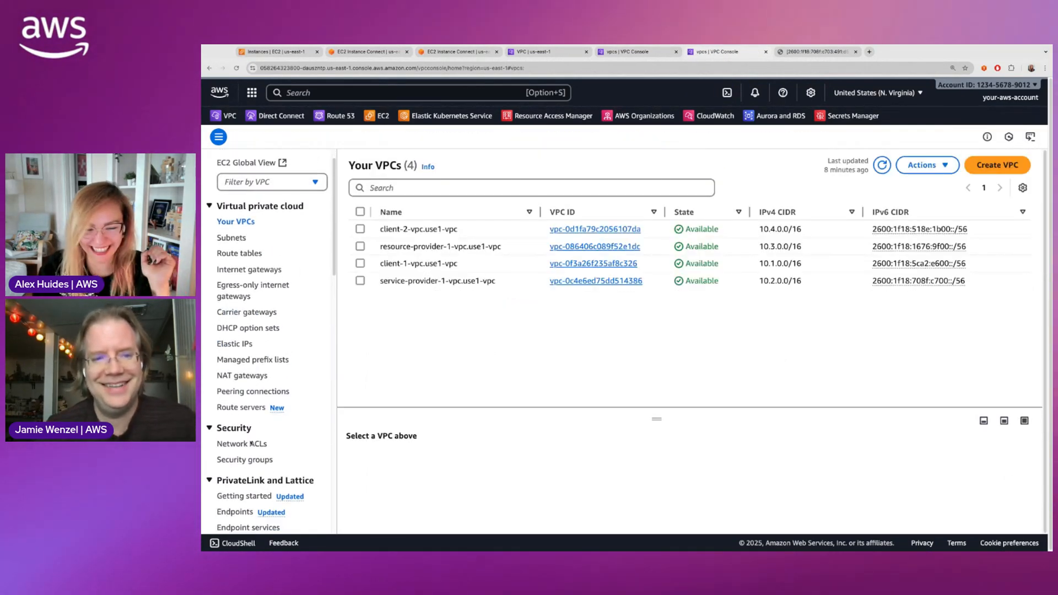
left_click(235, 370)
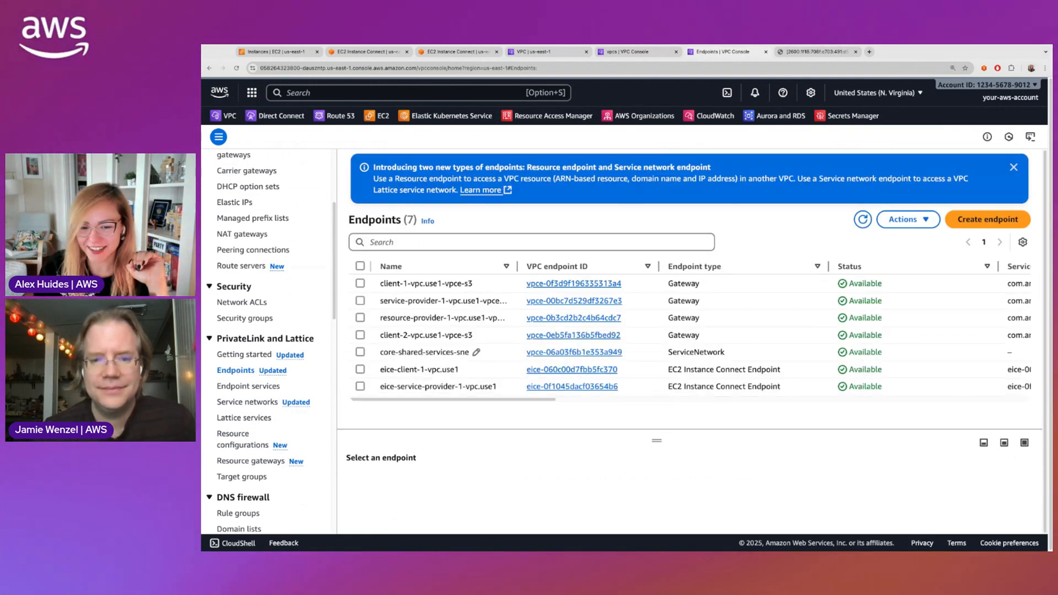
left_click(633, 351)
left_click_drag(657, 438, 657, 325)
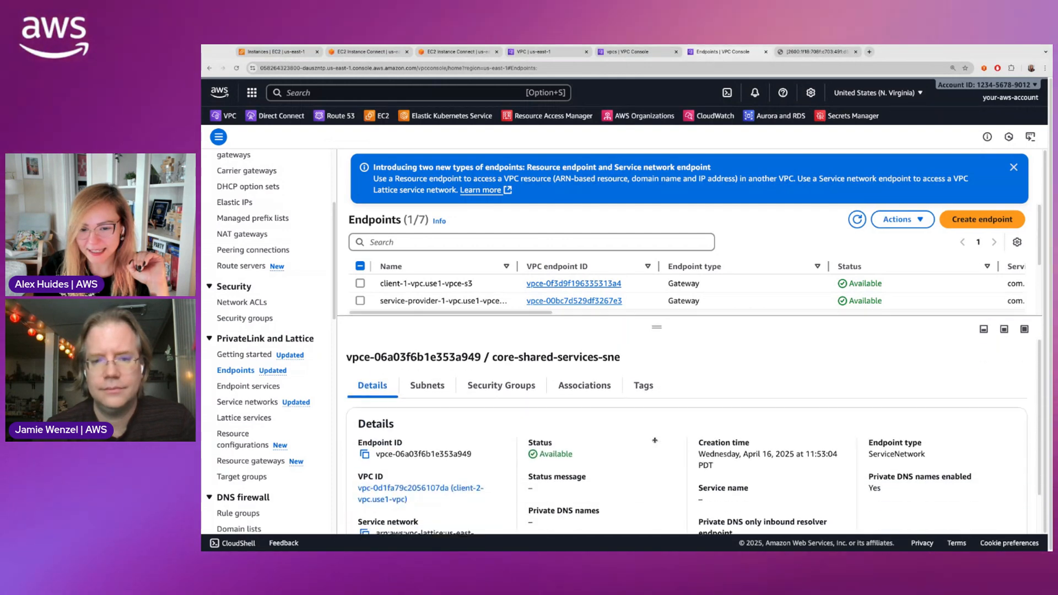
left_click(592, 385)
scroll(759, 440, "down", 1)
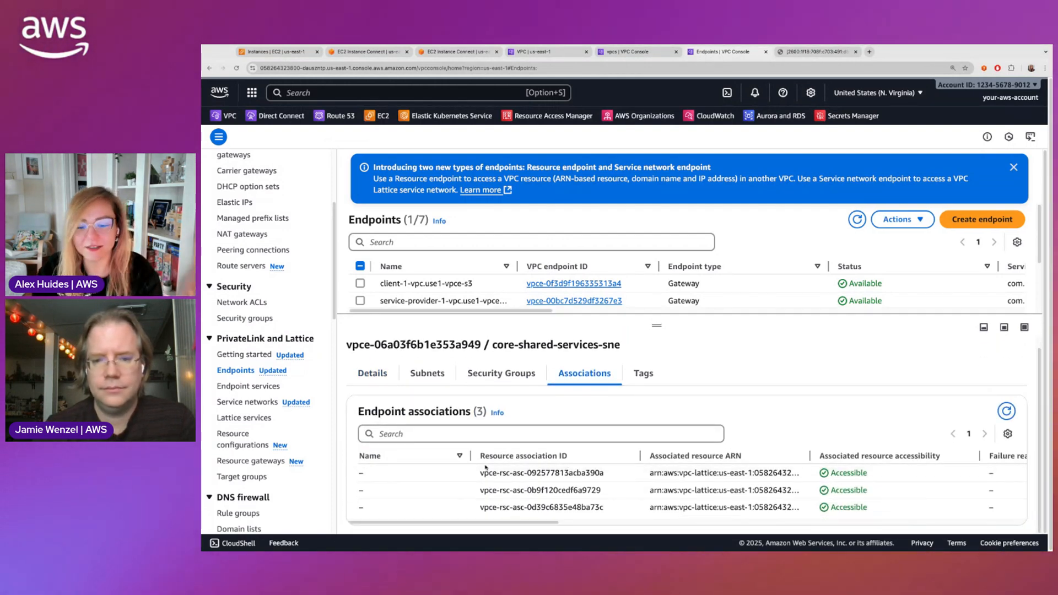
Widen the Associated resource ARN column to fit the full ARNs and confirm the associations table preferences with all attribute columns enabled.
left_click_drag(470, 457, 414, 457)
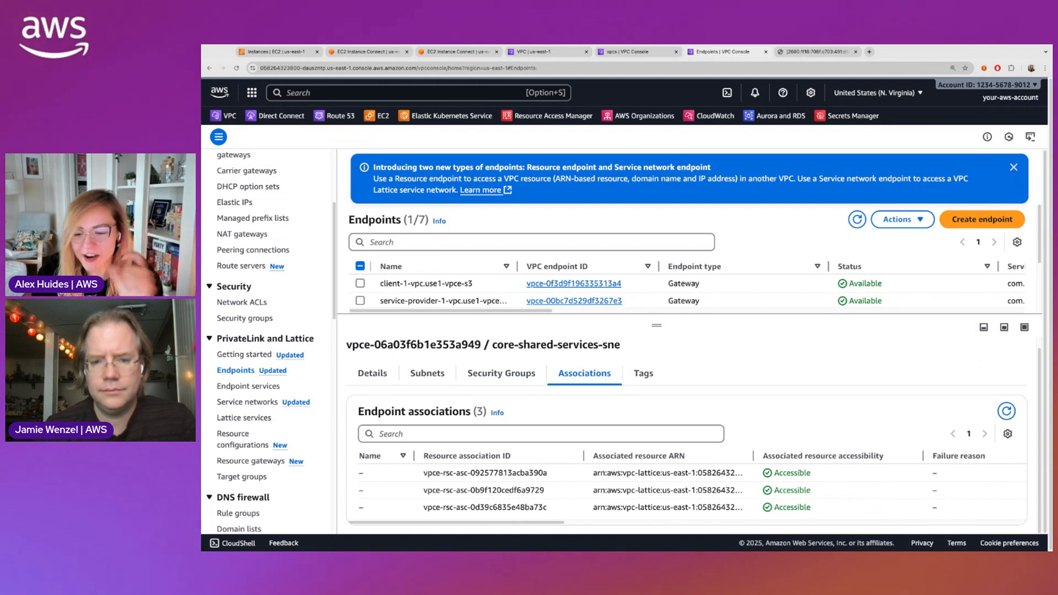
left_click_drag(924, 455, 988, 456)
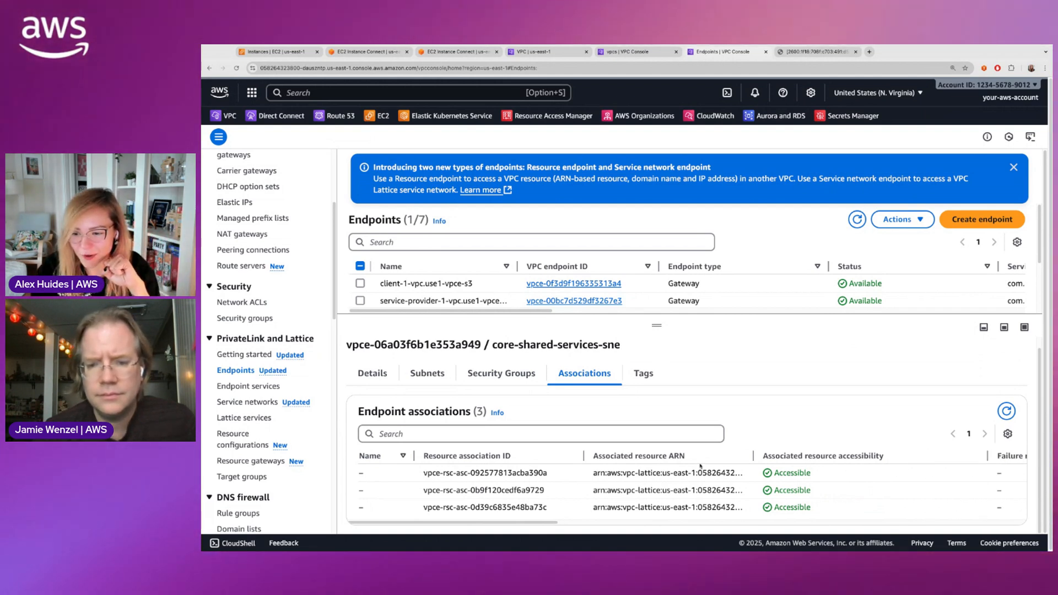
left_click_drag(753, 456, 955, 456)
left_click_drag(584, 456, 570, 459)
left_click(1007, 434)
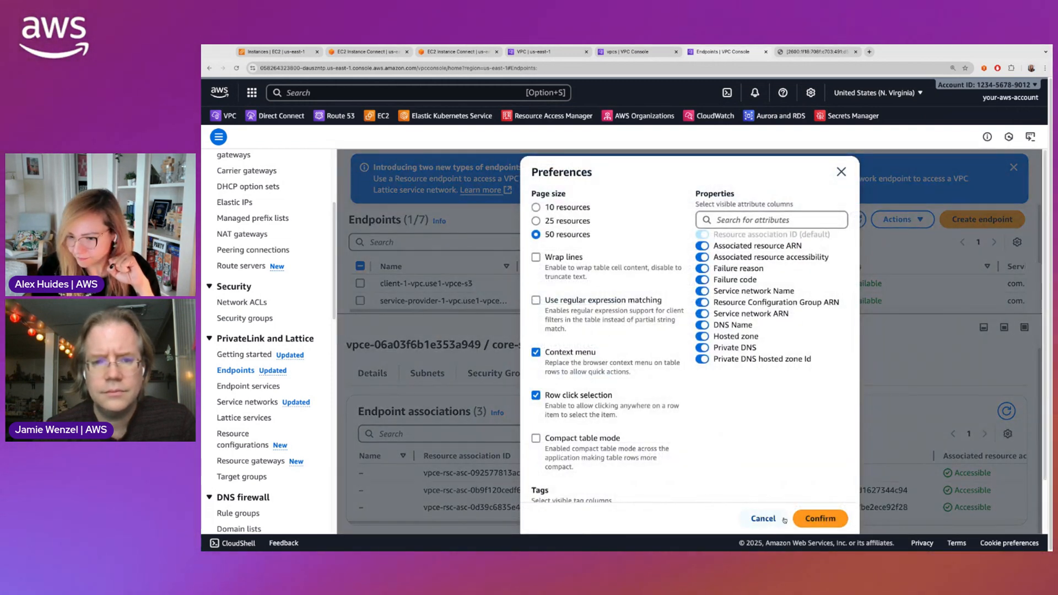
left_click(824, 519)
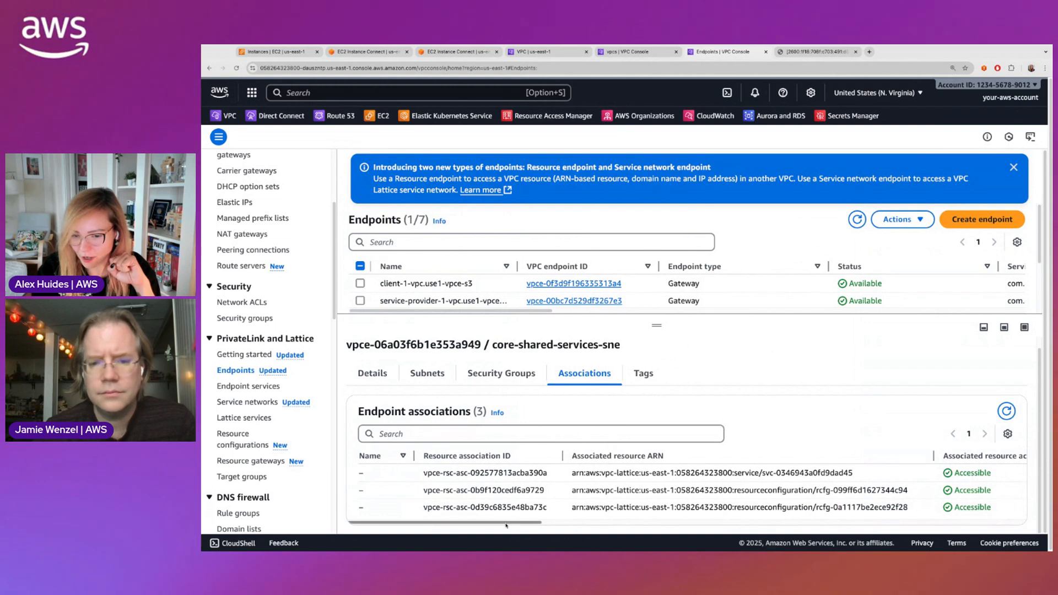
Review the service network attributes of the associations and widen the DNS Name column to fit the full names.
scroll(564, 520, "right", 10)
double_click(718, 456)
double_click(808, 457)
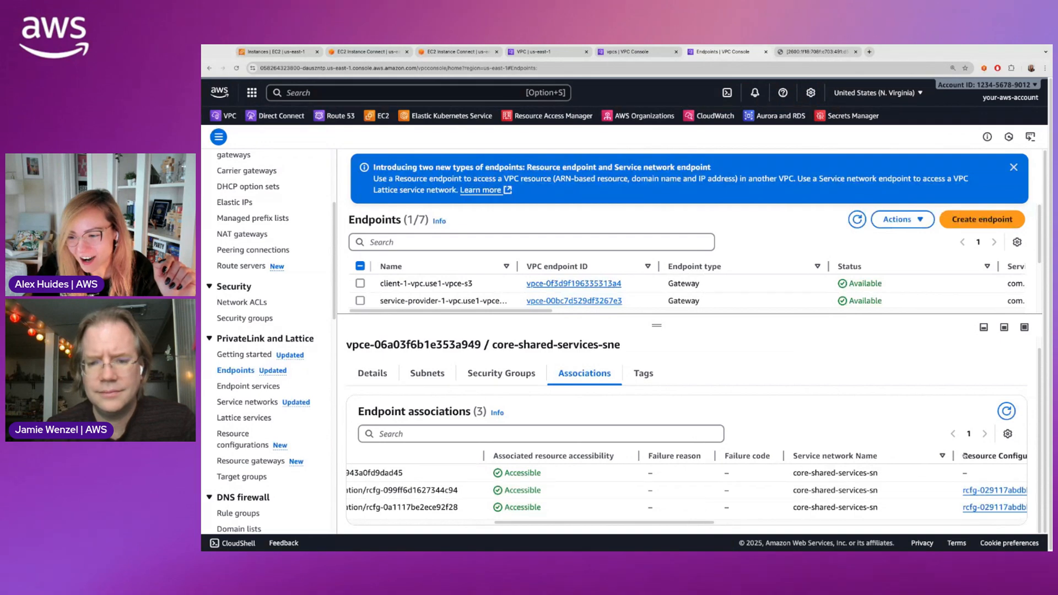
scroll(704, 521, "right", 10)
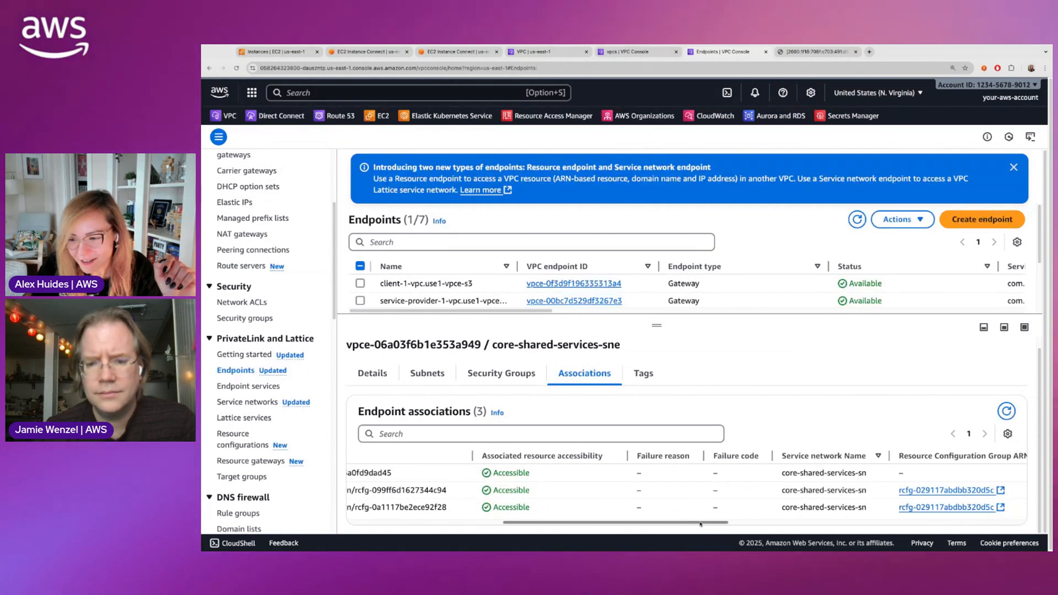
scroll(700, 521, "right", 10)
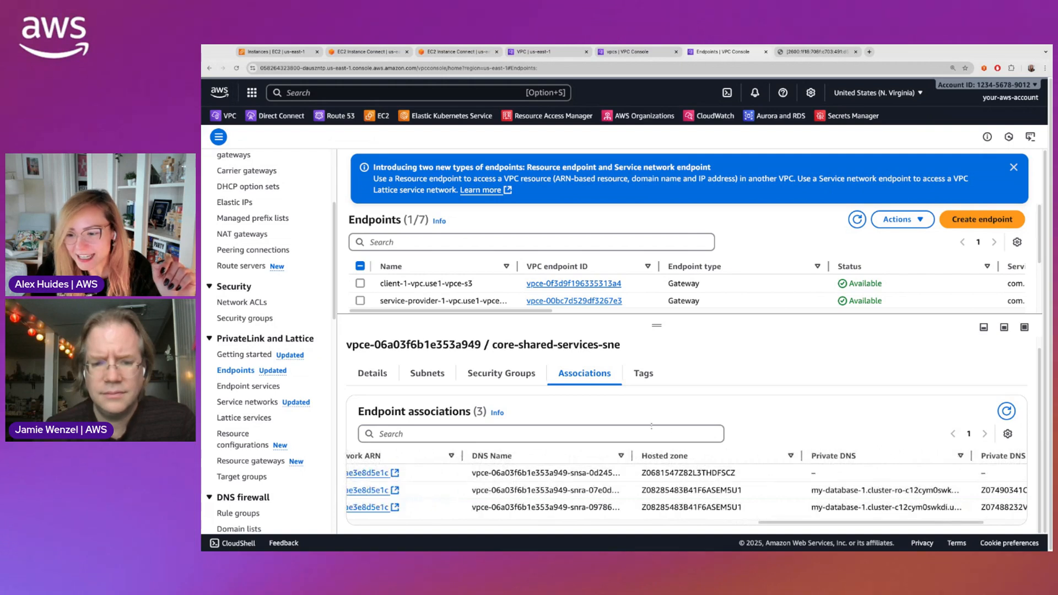
left_click_drag(632, 456, 921, 456)
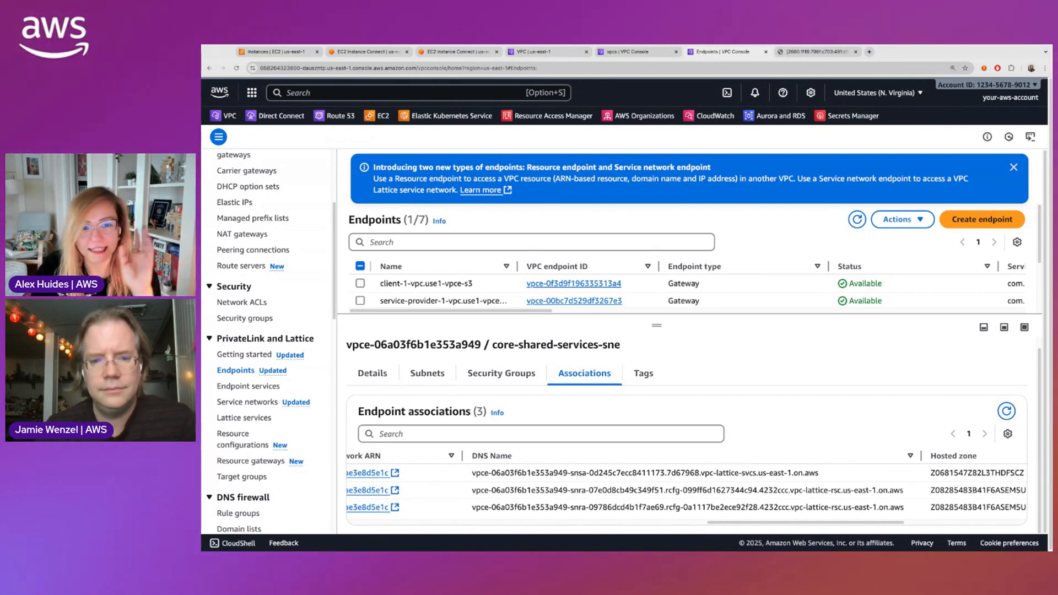
Examine the structure of the association DNS names, including the endpoint ID prefix and the snsa and snra parts.
left_click_drag(472, 473, 570, 473)
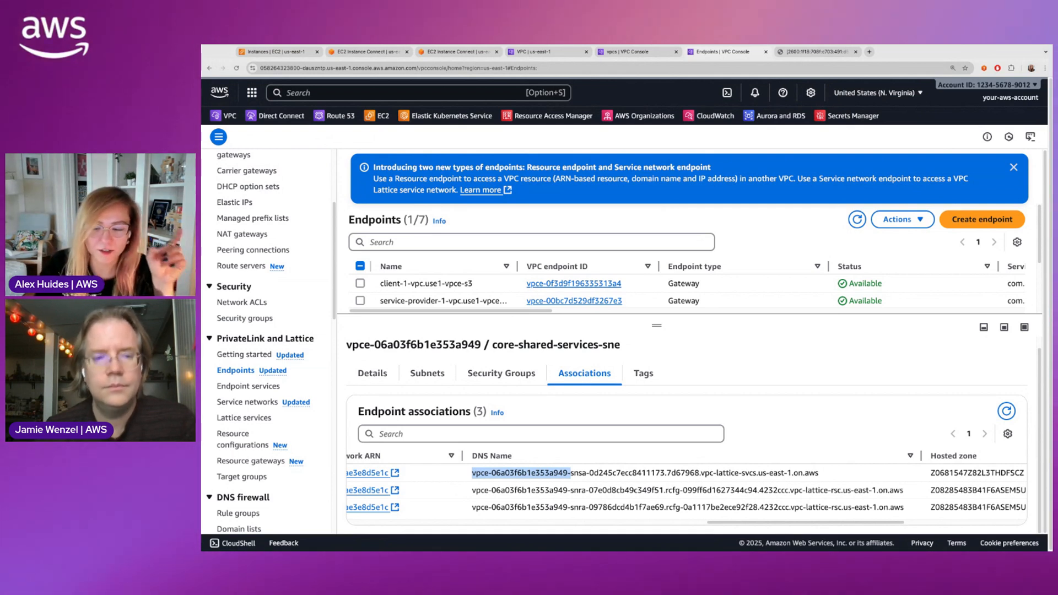
left_click(571, 474)
left_click_drag(572, 473, 586, 490)
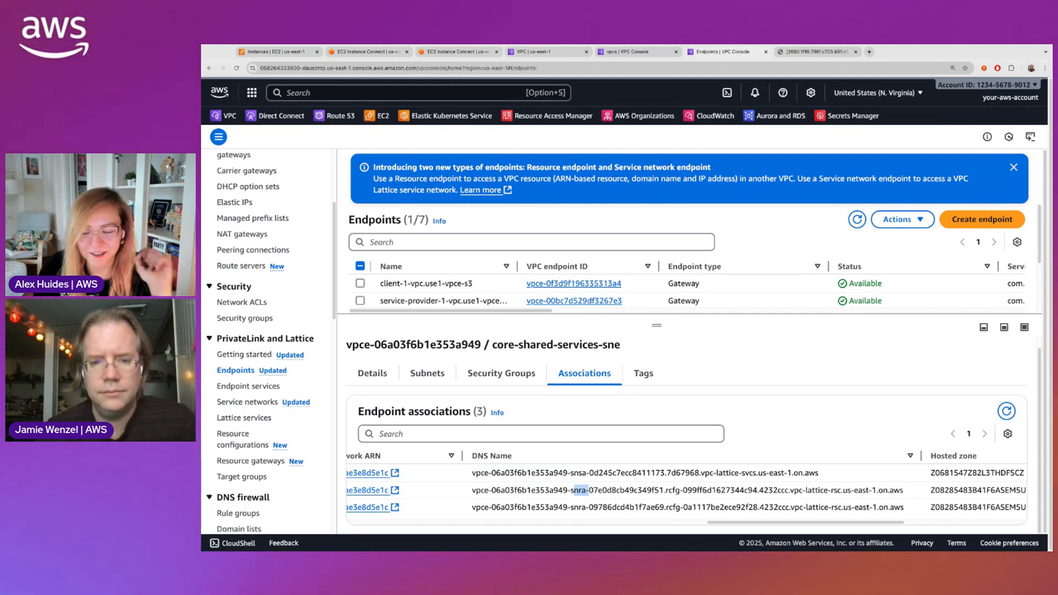
left_click(715, 507)
left_click_drag(898, 508, 266, 406)
left_click(201, 385)
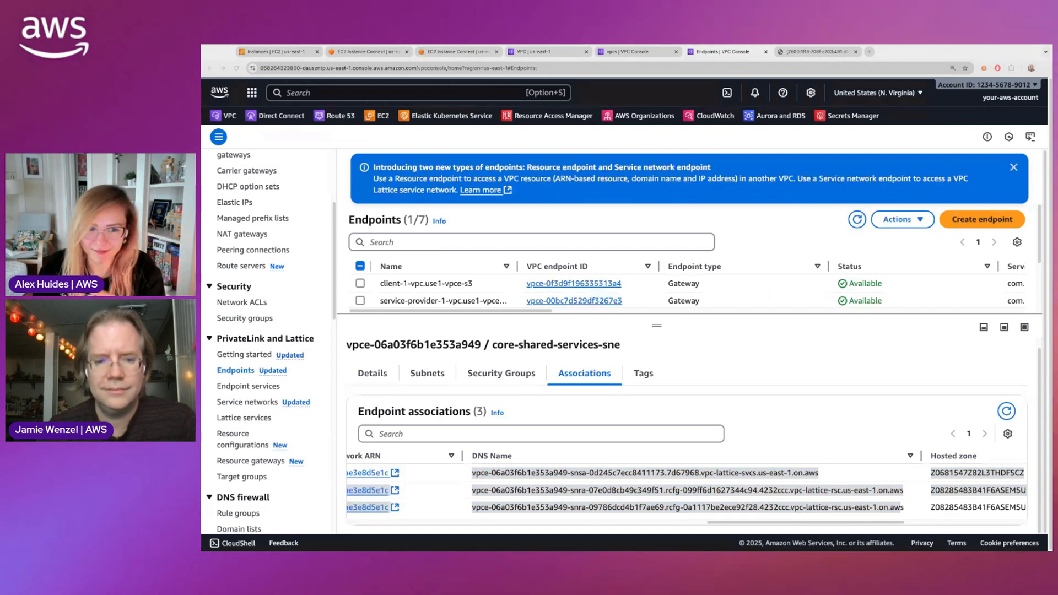
left_click(786, 440)
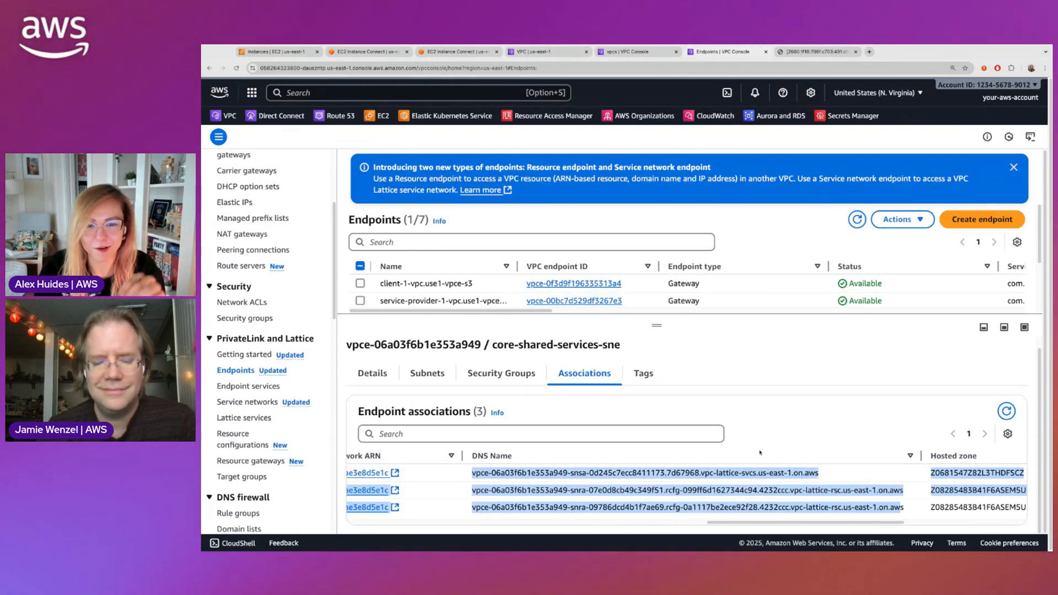
left_click(202, 358)
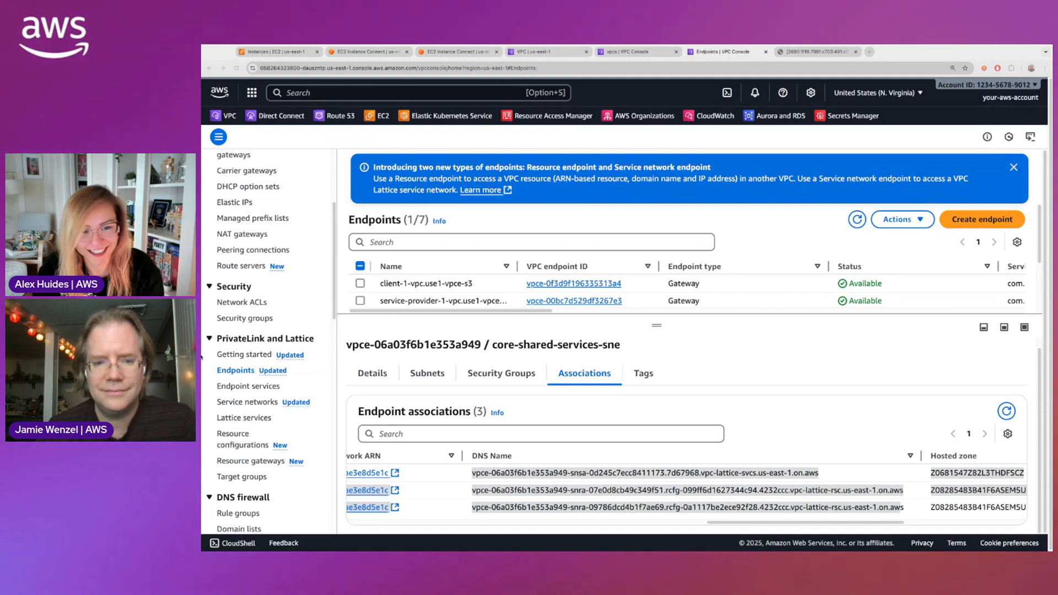
left_click(819, 442)
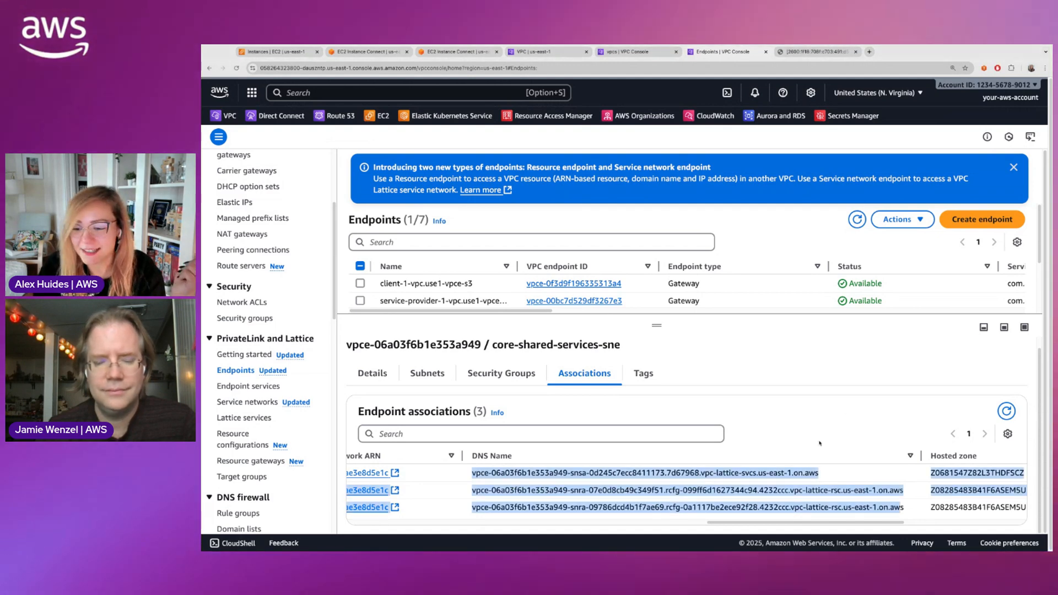
Widen the Private DNS column and copy my-database-1.cluster-c12cym0swkdi.us-east-1.rds.amazonaws.com from the last association.
left_click(743, 526)
scroll(739, 526, "right", 5)
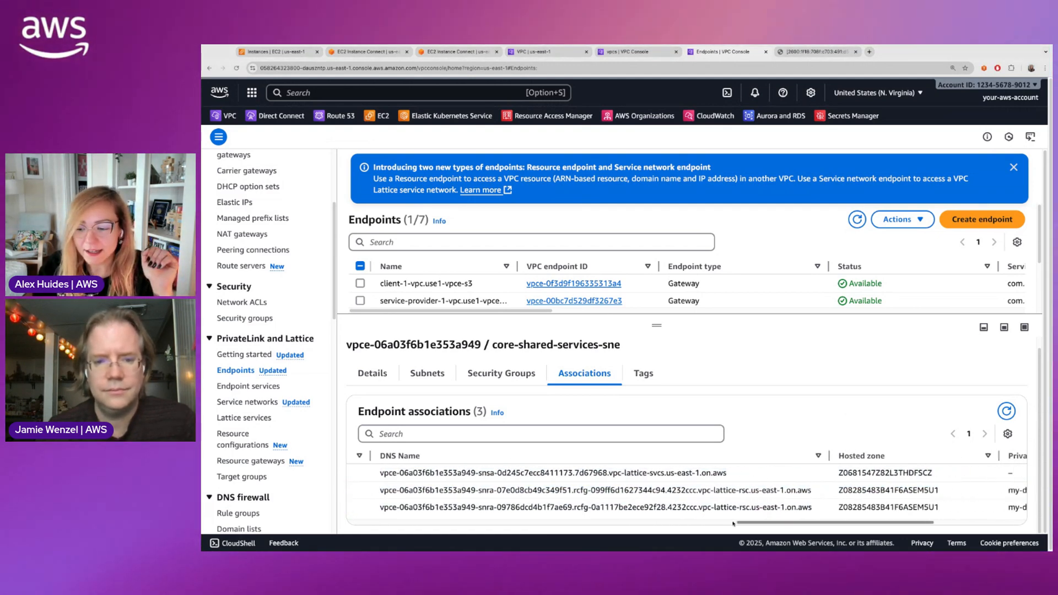
scroll(734, 524, "right", 2)
left_click_drag(848, 456, 980, 455)
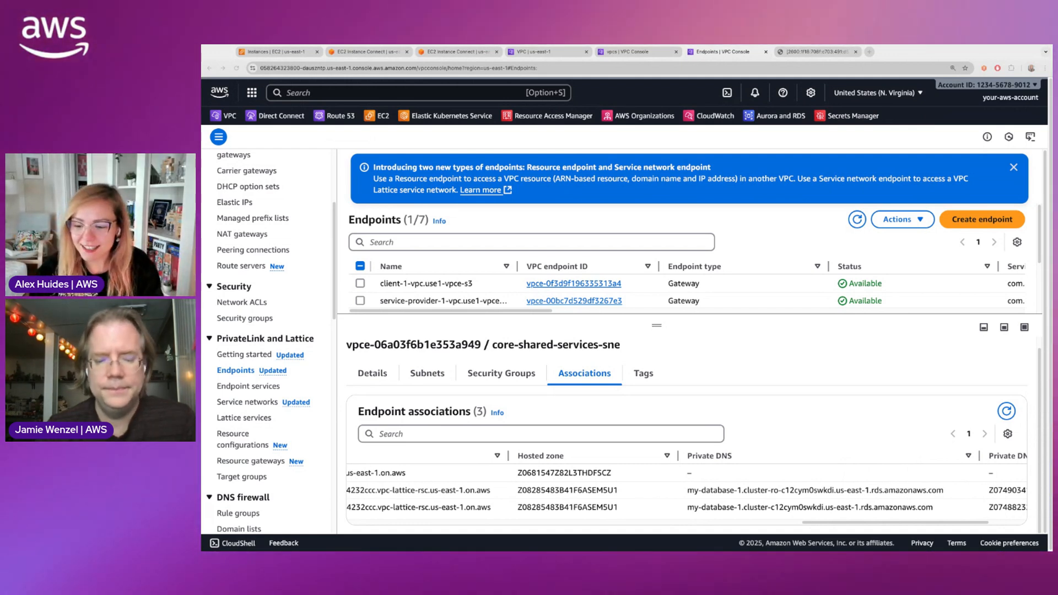
triple_click(810, 508)
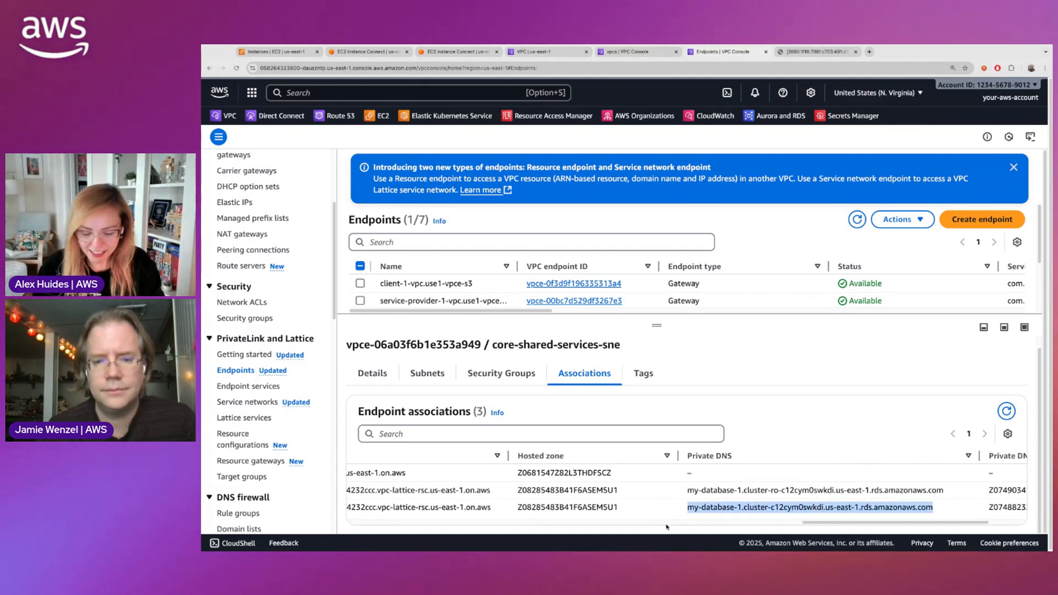
key("super+c")
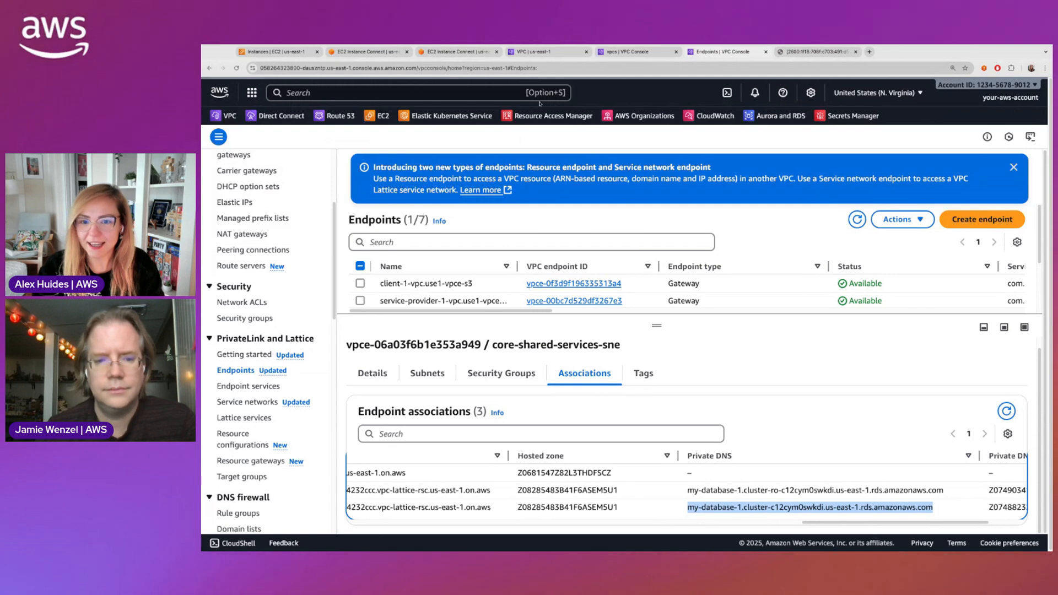
In the client-2-vpc instance terminal, run dig on the copied database DNS name and check the resolved address.
left_click(365, 51)
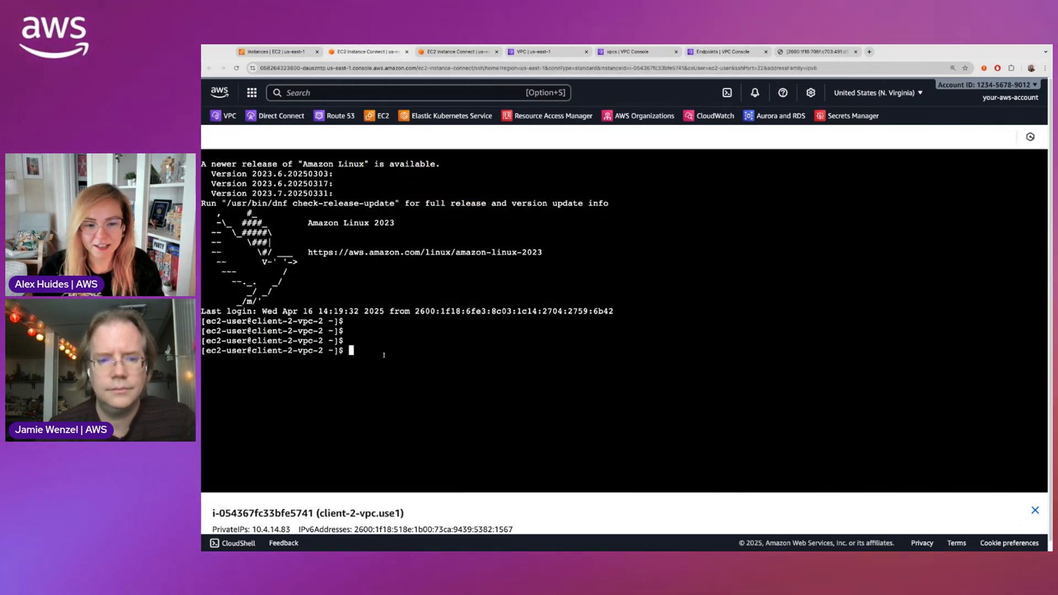
key("Return")
key("Return")
type("dig")
key("super+v")
key("Return")
key("Return")
key("Return")
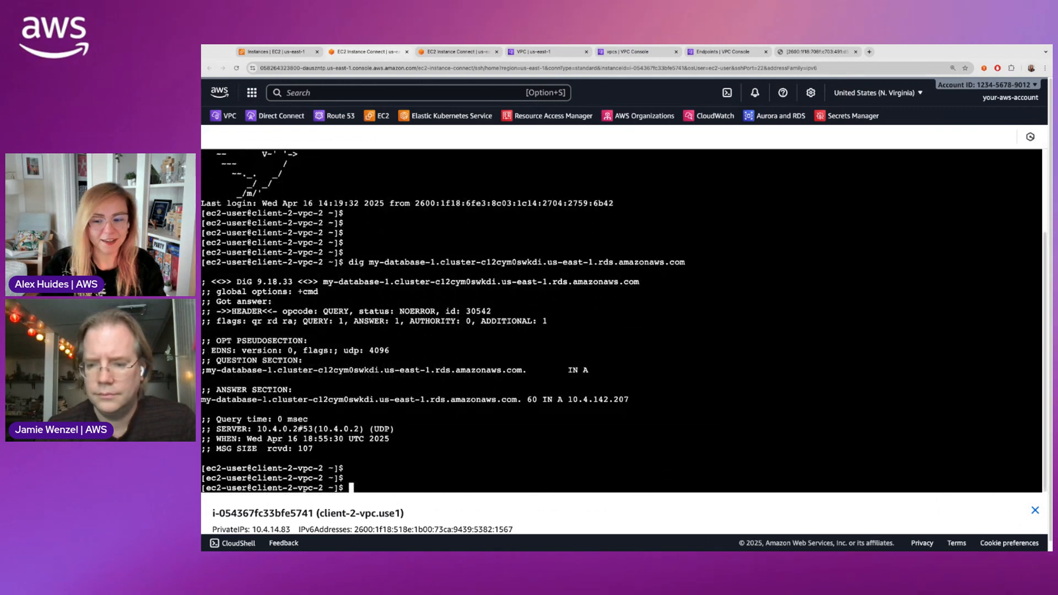
left_click_drag(599, 399, 628, 414)
left_click(523, 426)
Run ifconfig on the instance and compare its addresses with the dig answer for the database.
type("ifco")
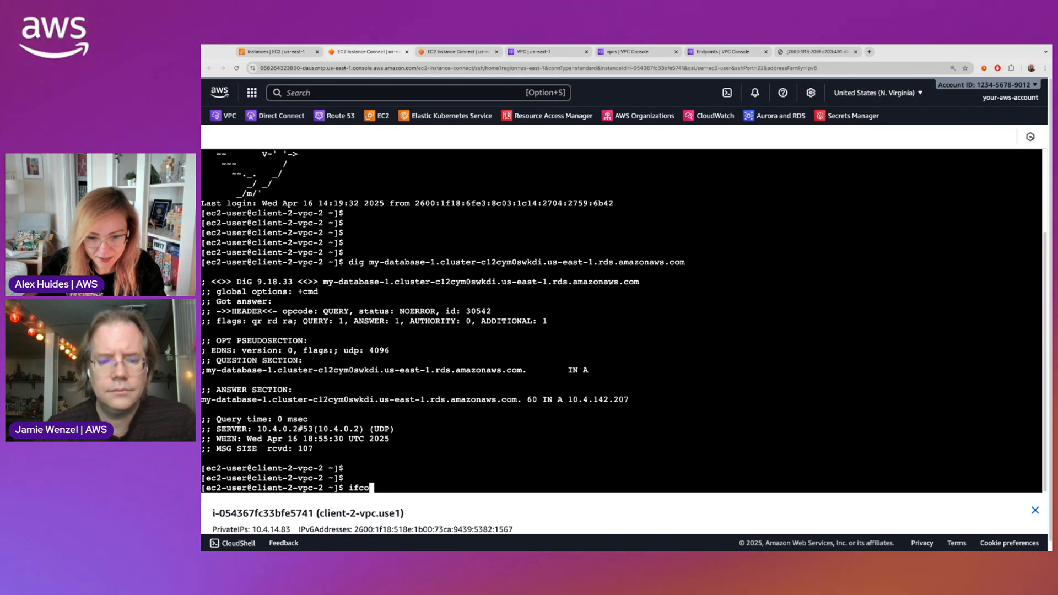
type("nfig")
key("Return")
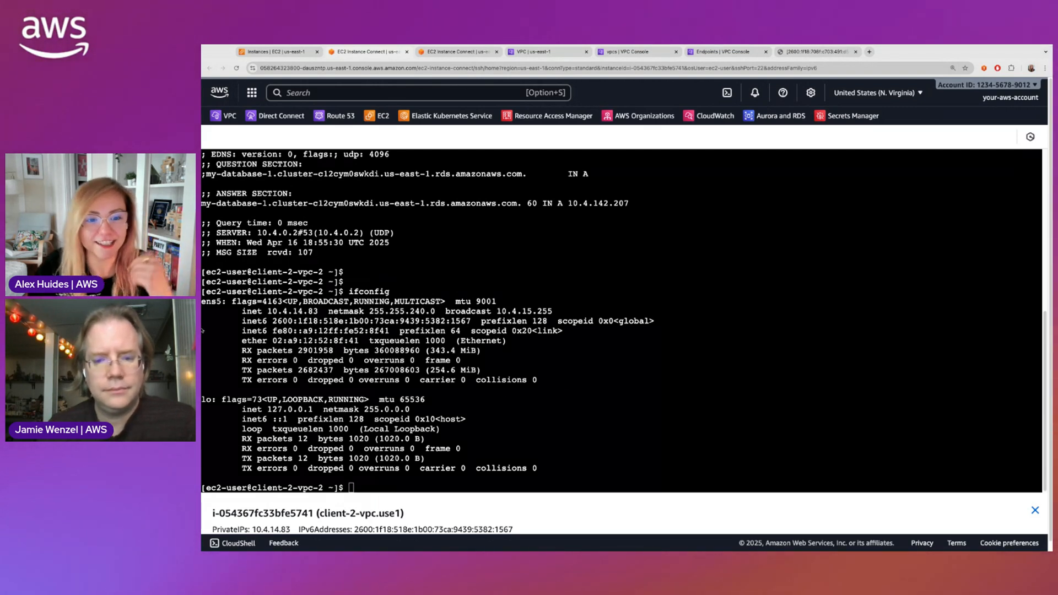
left_click(848, 362)
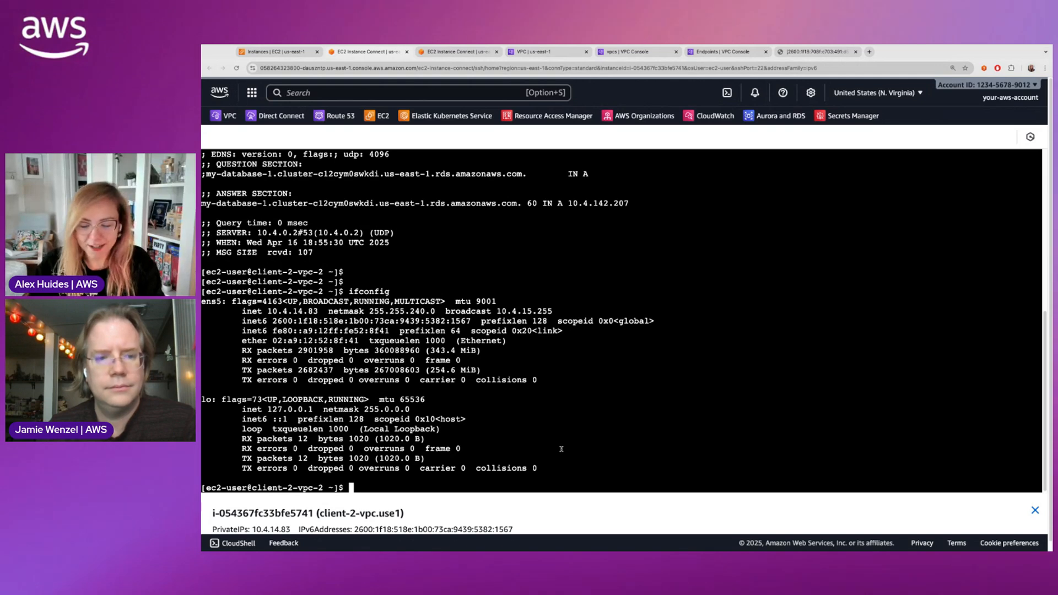
key("Return")
key("Return")
key("Return")
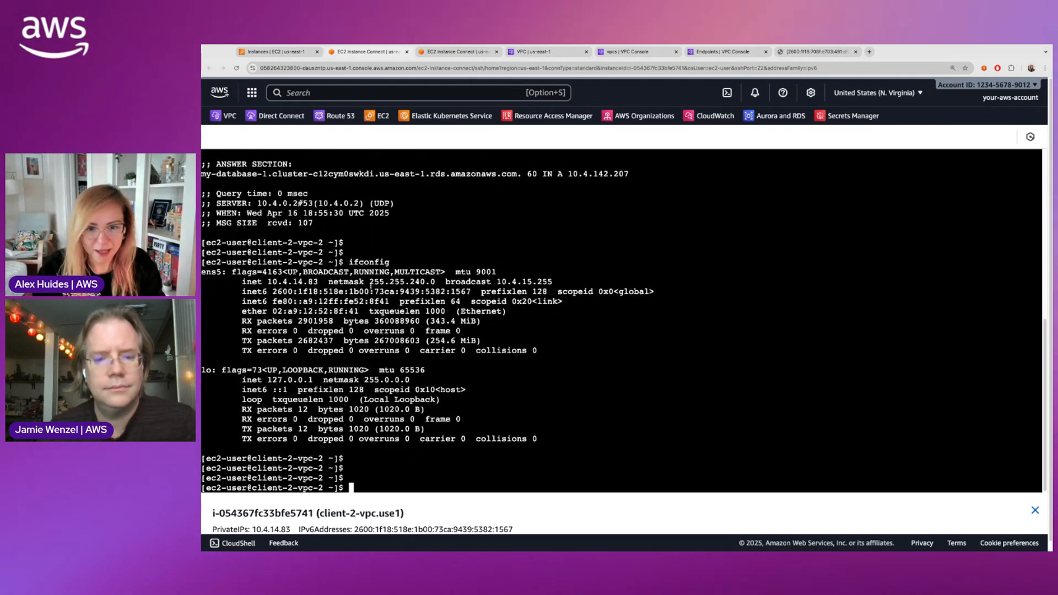
left_click_drag(201, 173, 1037, 175)
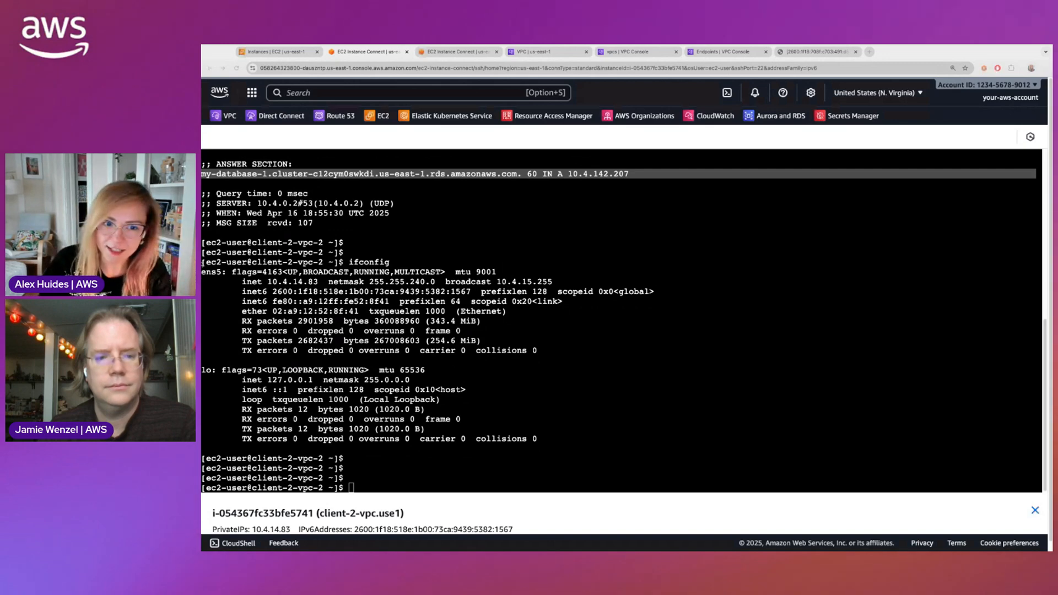
left_click(884, 336)
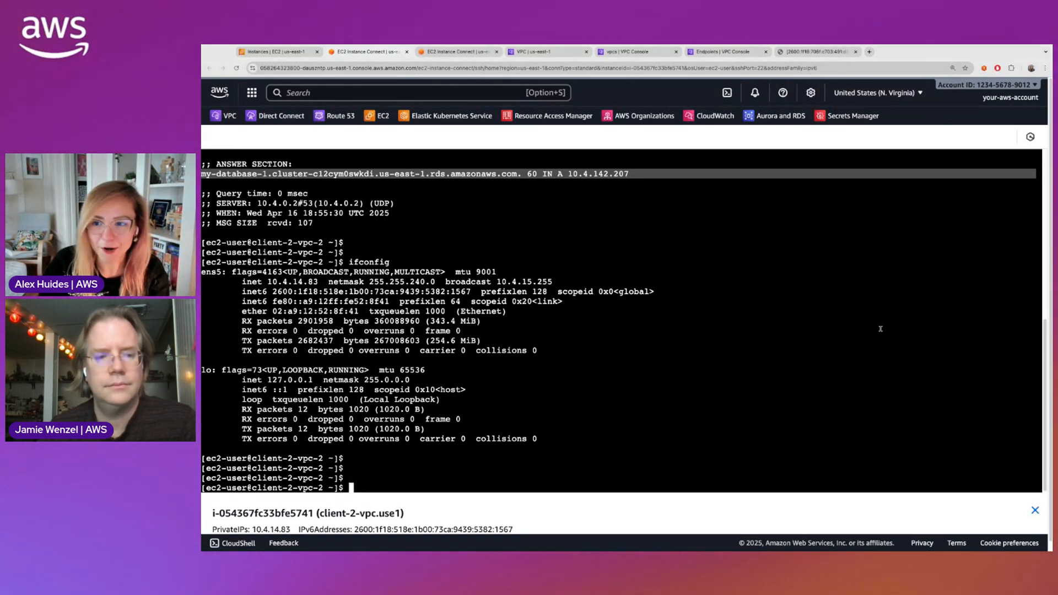
Copy the DNS name of the first core-shared-services-sne endpoint association, the one containing snsa and vpc-lattice-svcs.us-east-1.on.aws.
left_click(725, 53)
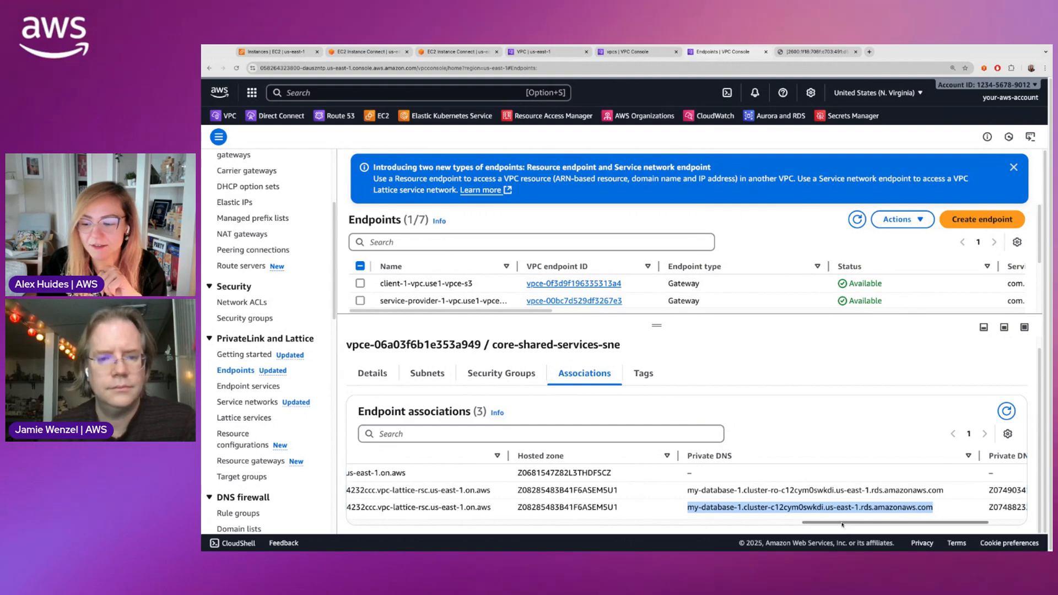
scroll(844, 523, "left", 5)
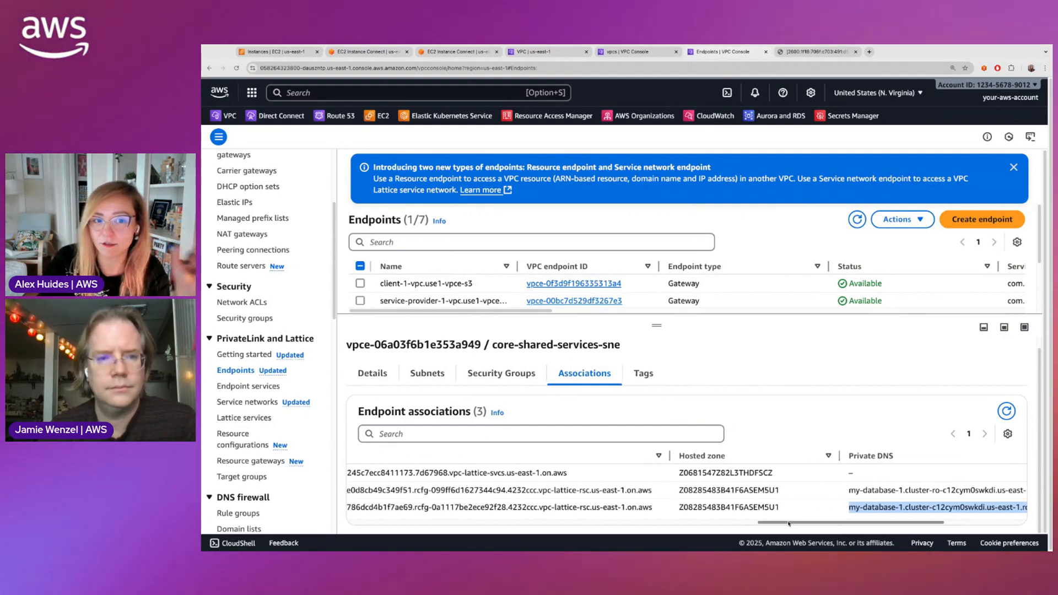
scroll(778, 520, "left", 5)
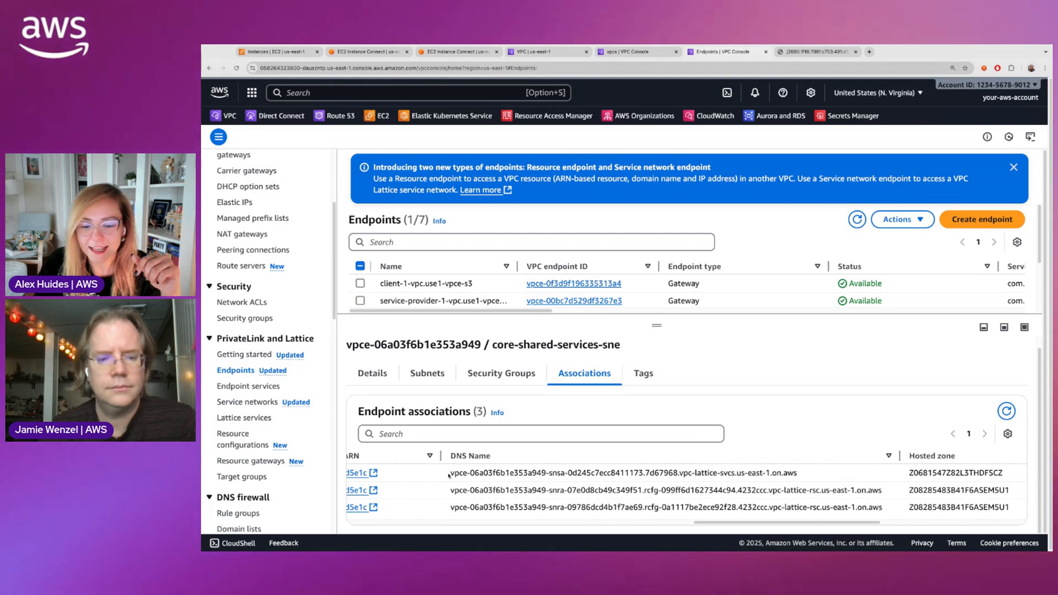
left_click_drag(449, 474, 797, 474)
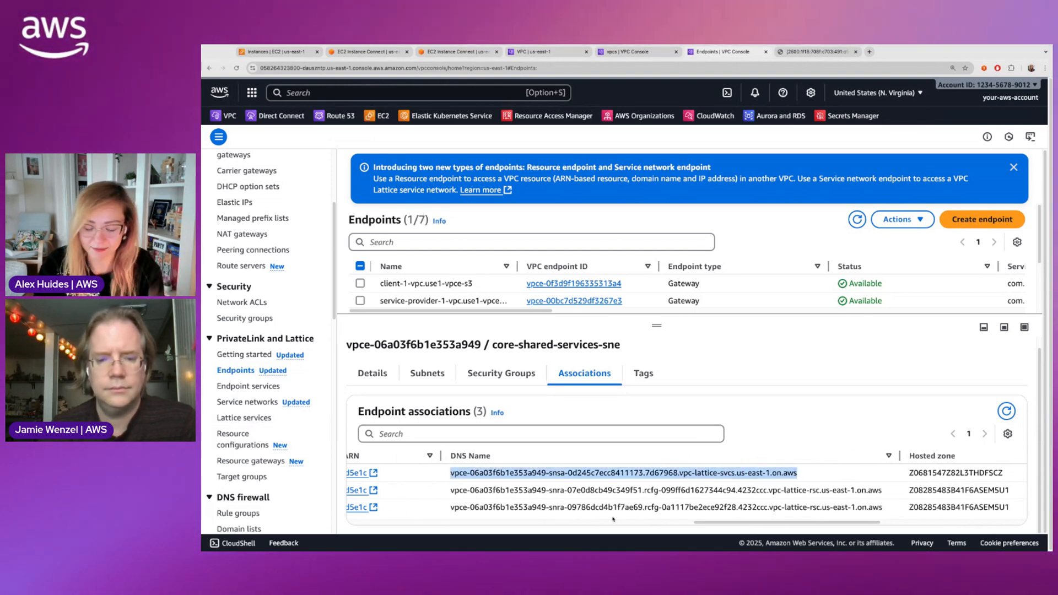
key("super+c")
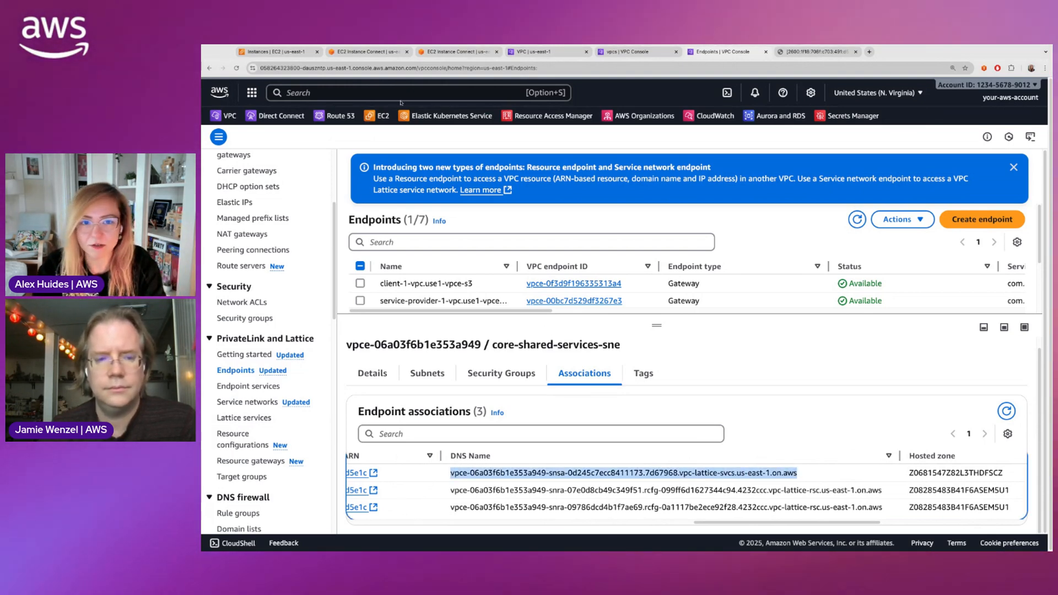
In the client-2-vpc instance terminal, run dig on the copied vpc-lattice-svcs DNS name and compare its resolved address with the database answer.
left_click(364, 51)
type("dig")
key("super+v")
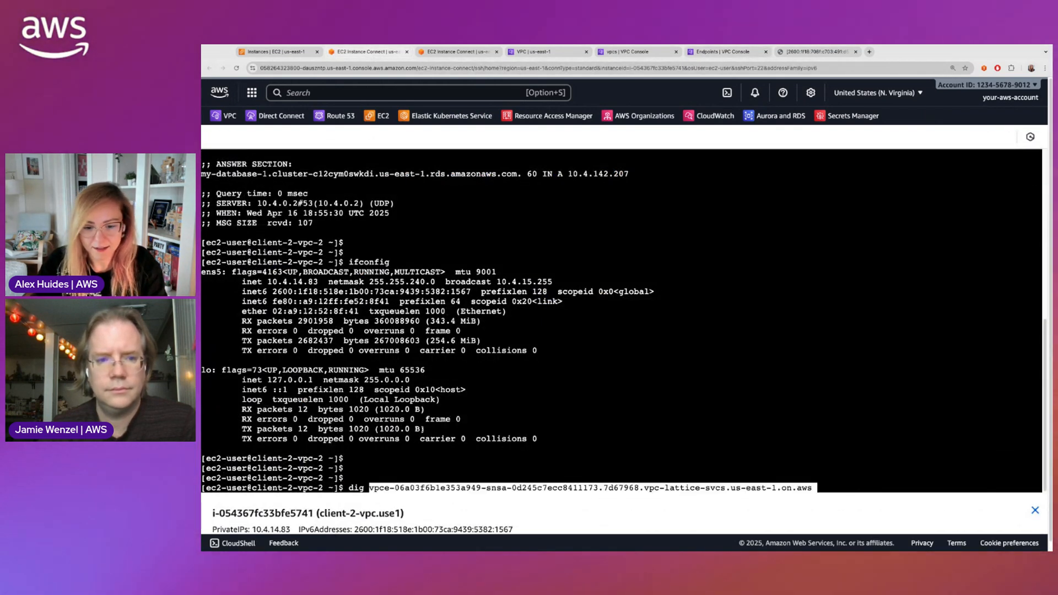
key("Return")
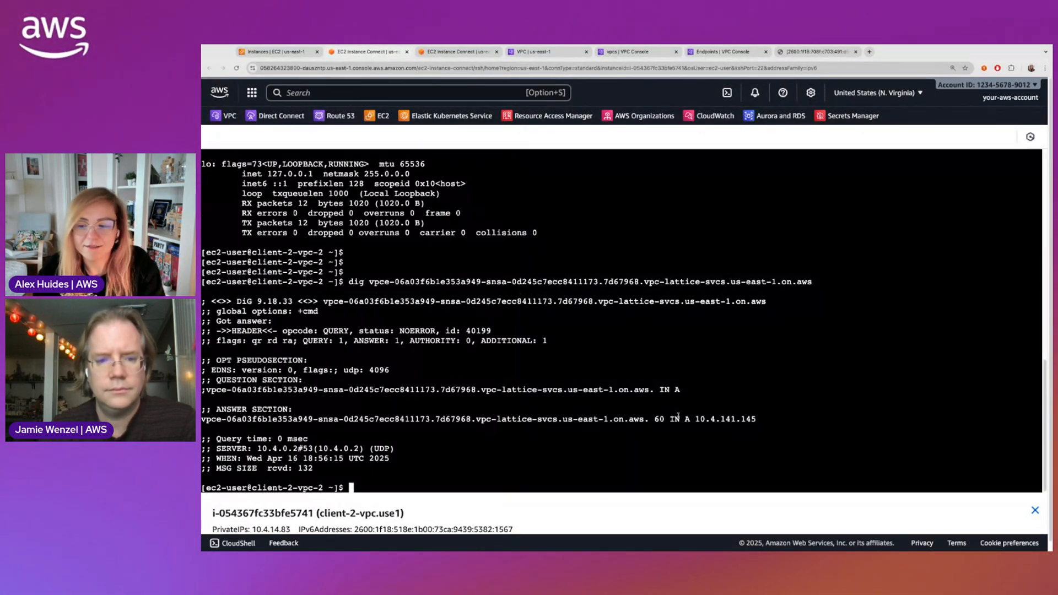
double_click(697, 419)
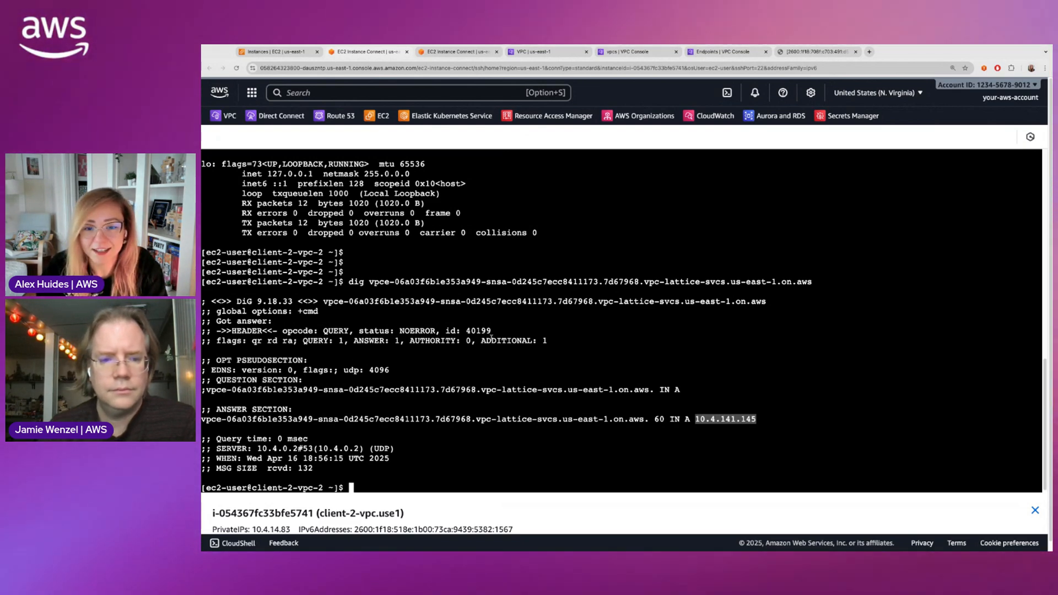
scroll(491, 337, "up", 9)
scroll(491, 338, "down", 9)
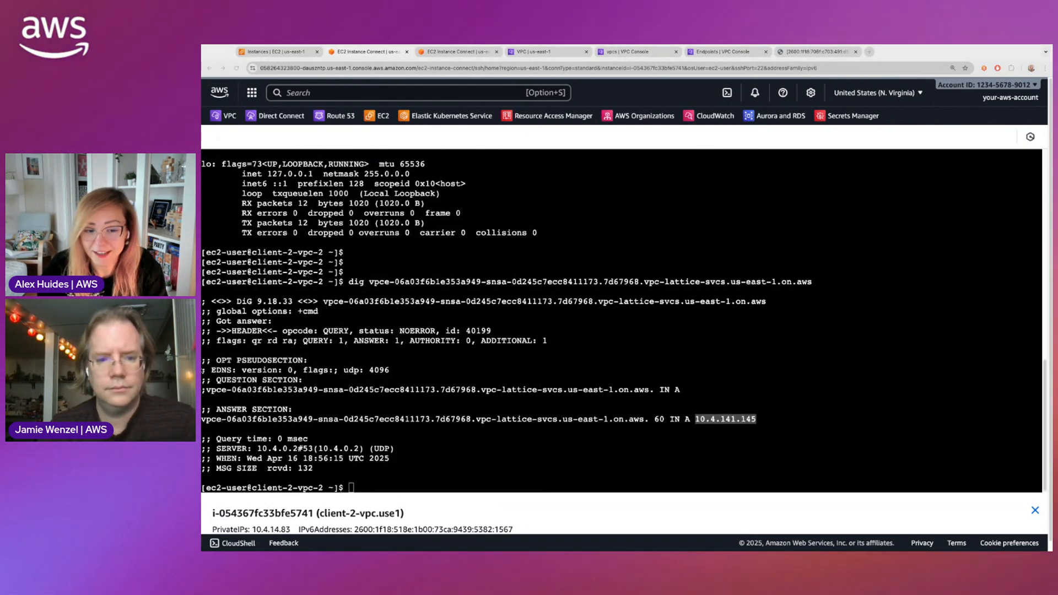